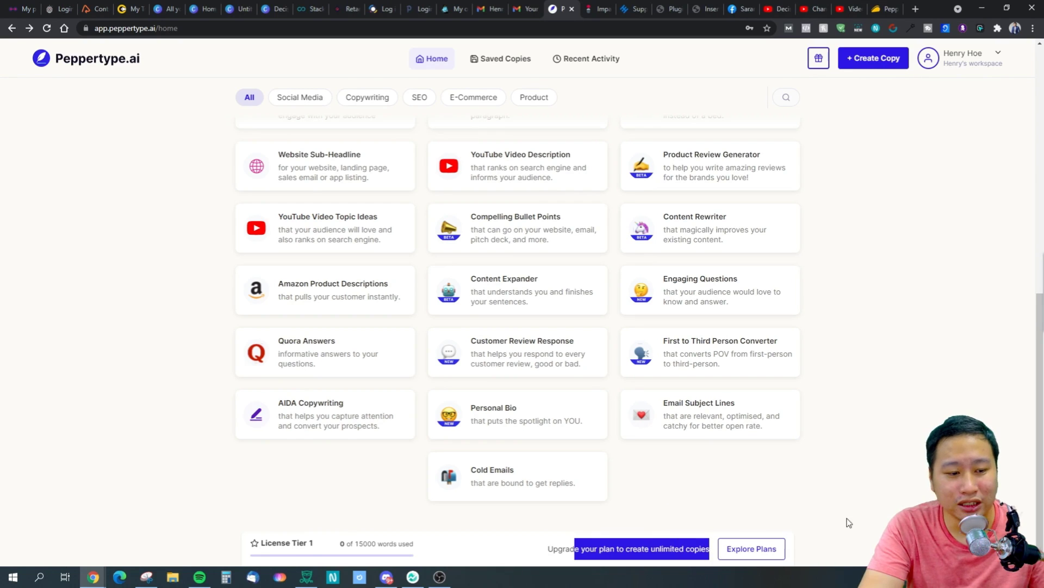
Scroll up and down through the full Peppertype template list
click(788, 495)
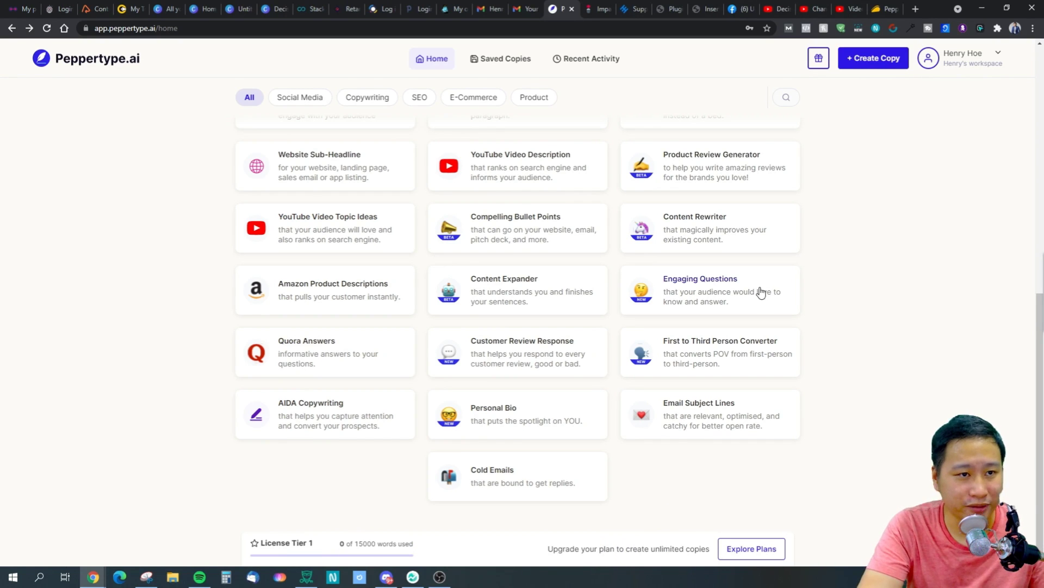
scroll(820, 396, up, 5)
scroll(805, 368, up, 3)
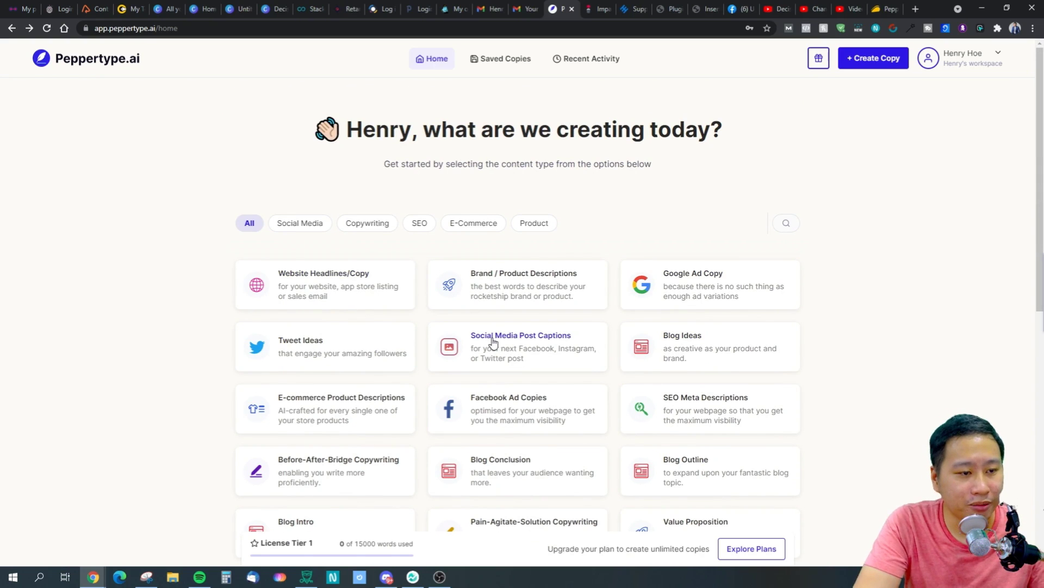
scroll(305, 285, down, 3)
scroll(283, 276, up, 3)
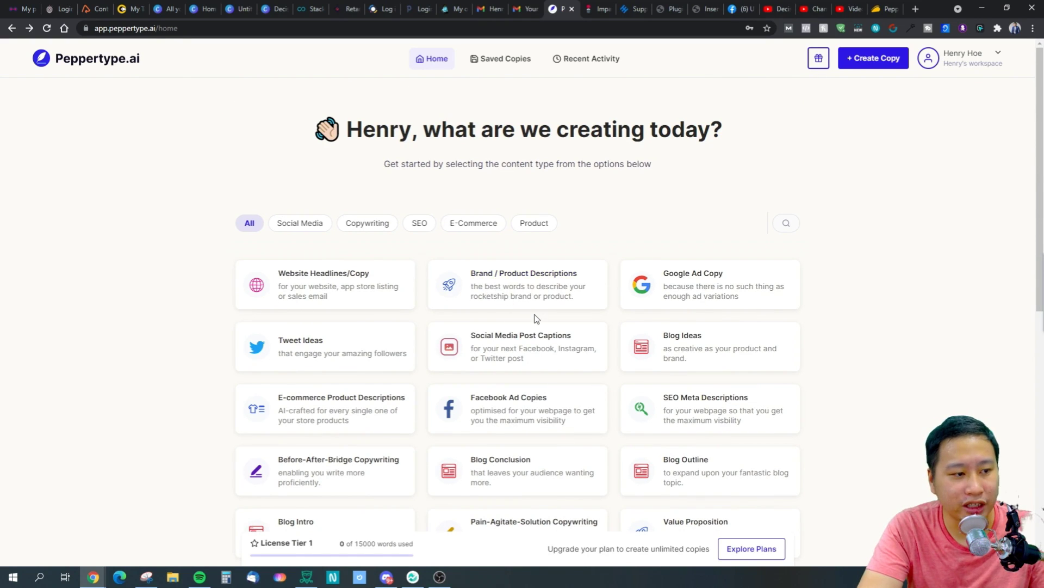
scroll(537, 319, down, 9)
scroll(536, 316, up, 6)
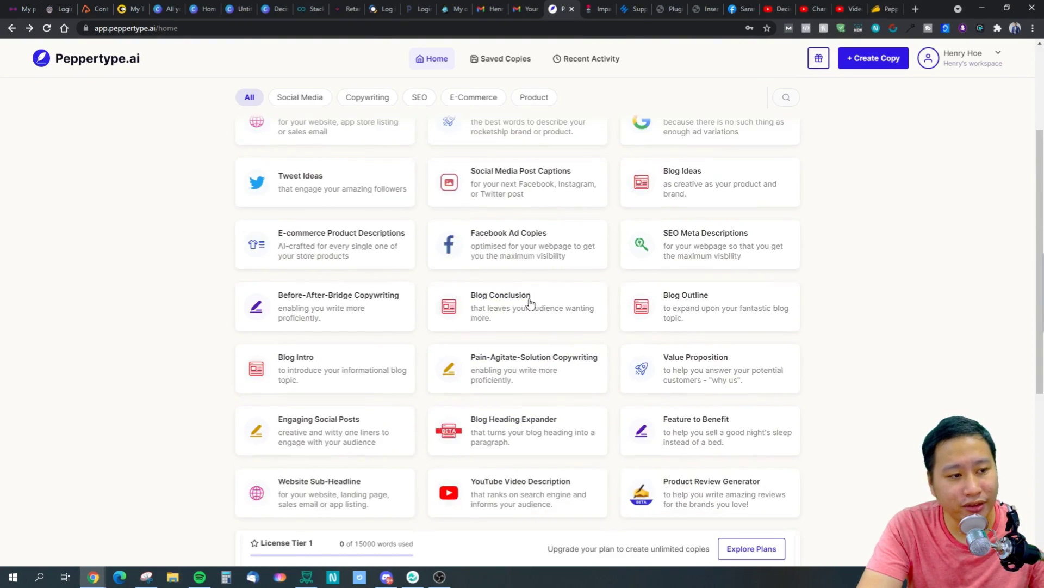
scroll(531, 303, up, 3)
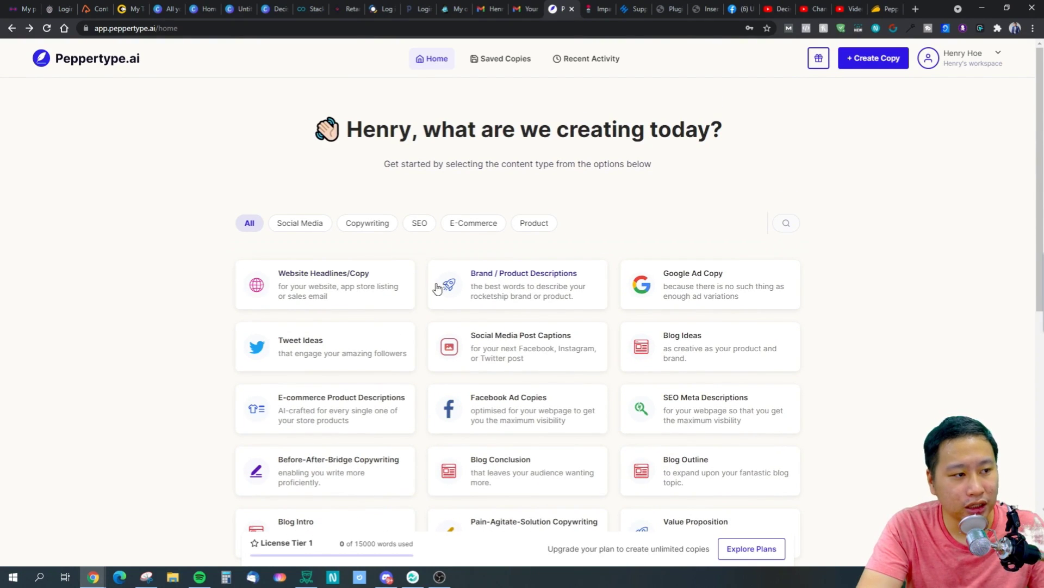
scroll(247, 300, down, 4)
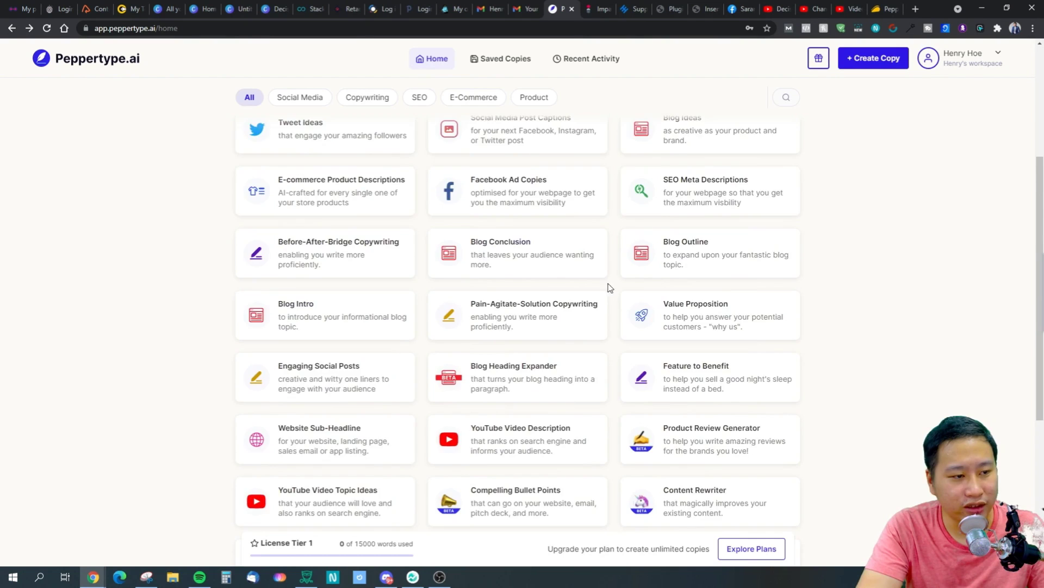
scroll(609, 288, down, 3)
scroll(571, 404, down, 2)
scroll(571, 427, up, 10)
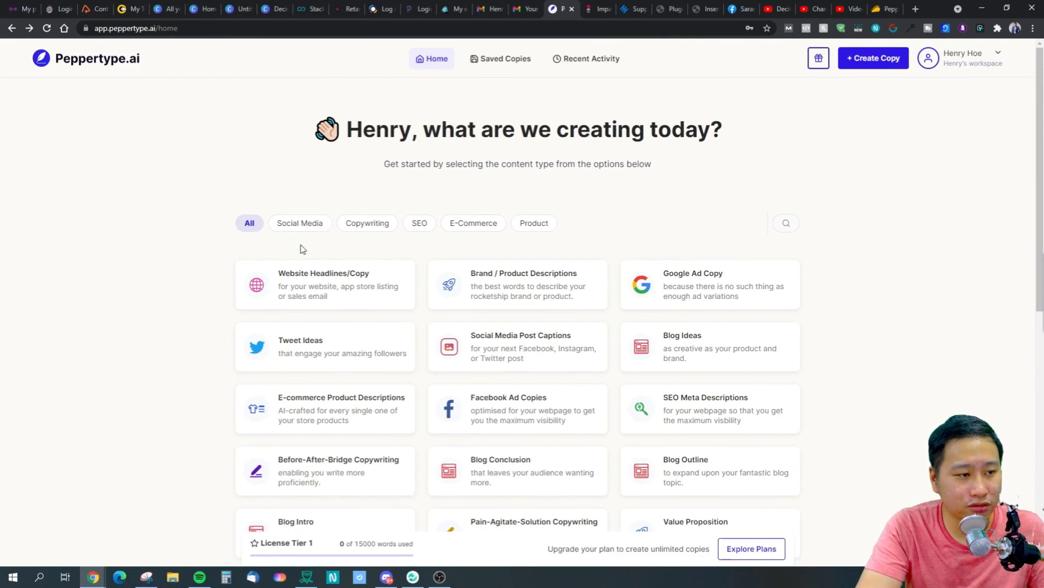
Filter templates by Social Media, Copywriting and E-Commerce, then return to All
click(293, 223)
click(354, 224)
click(471, 228)
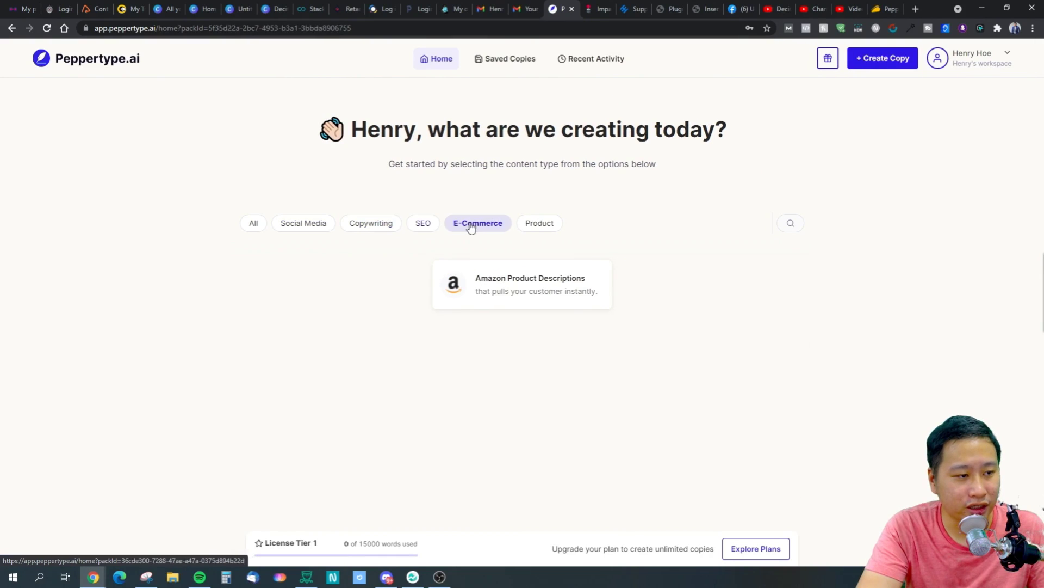
click(254, 224)
Switch to the ContentBot tab and log in
scroll(601, 429, down, 2)
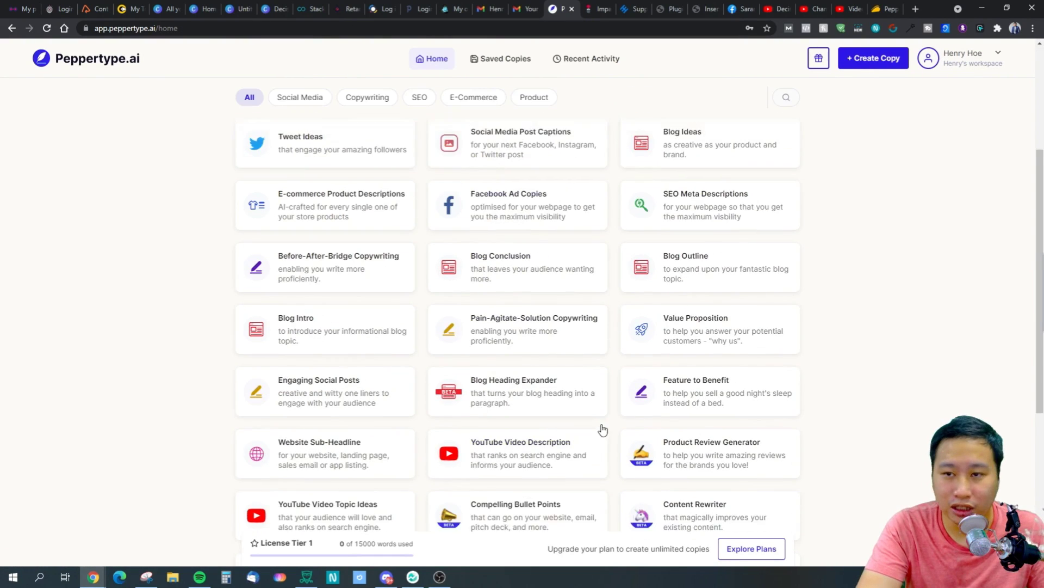
click(78, 8)
click(410, 263)
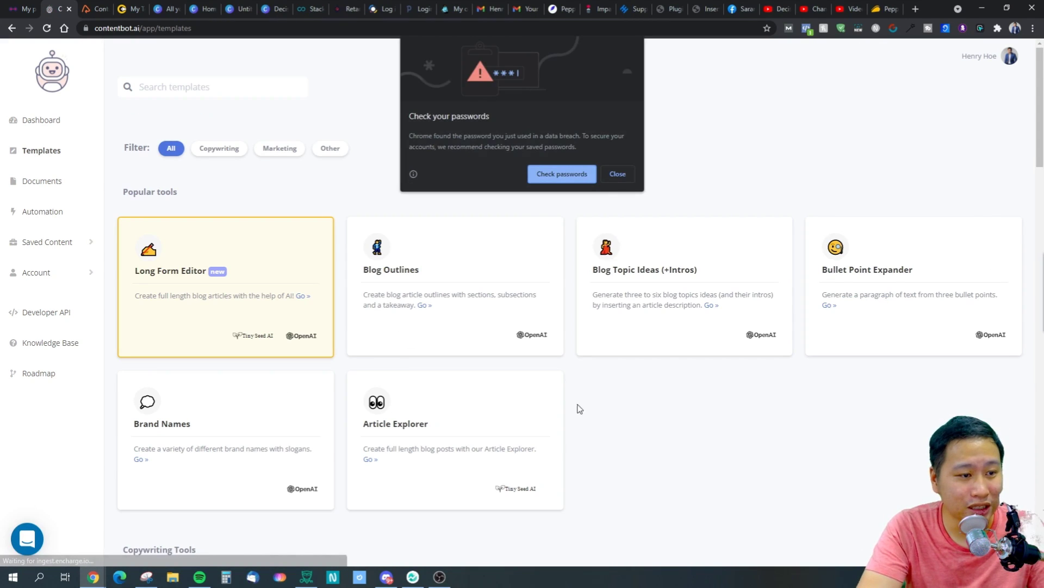
Dismiss Chrome's password warning and scroll the ContentBot template catalogue
click(617, 174)
scroll(656, 505, down, 7)
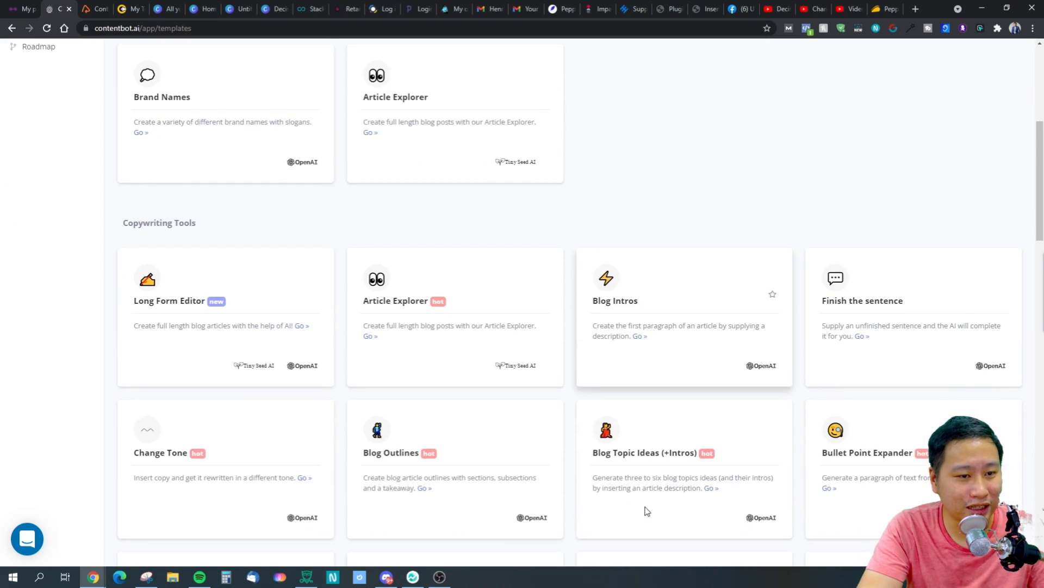
scroll(643, 503, down, 4)
scroll(643, 503, up, 11)
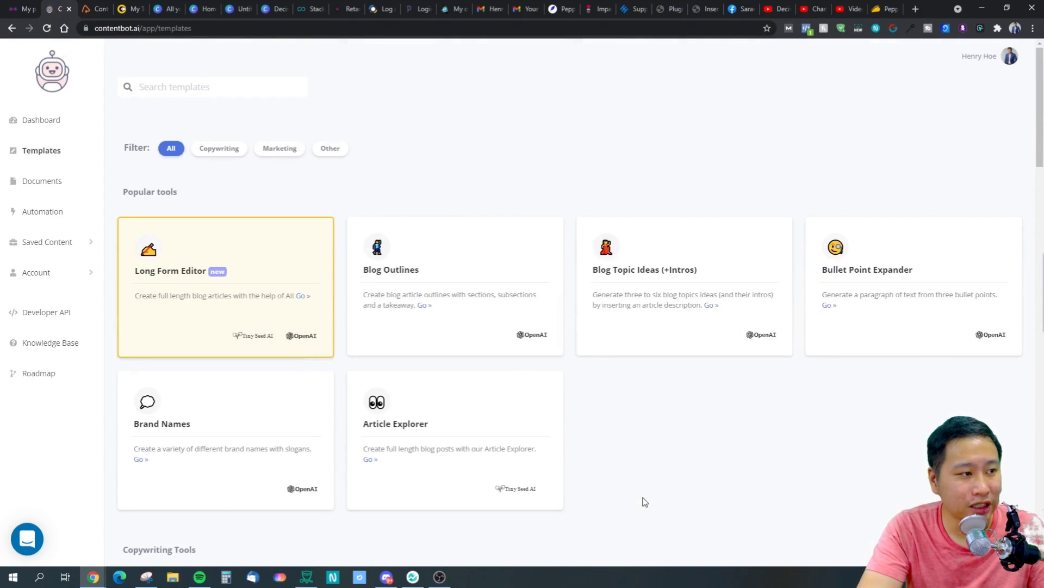
Filter ContentBot tools by Copywriting, Marketing and Other, then go back to Peppertype
click(217, 153)
click(280, 149)
click(329, 149)
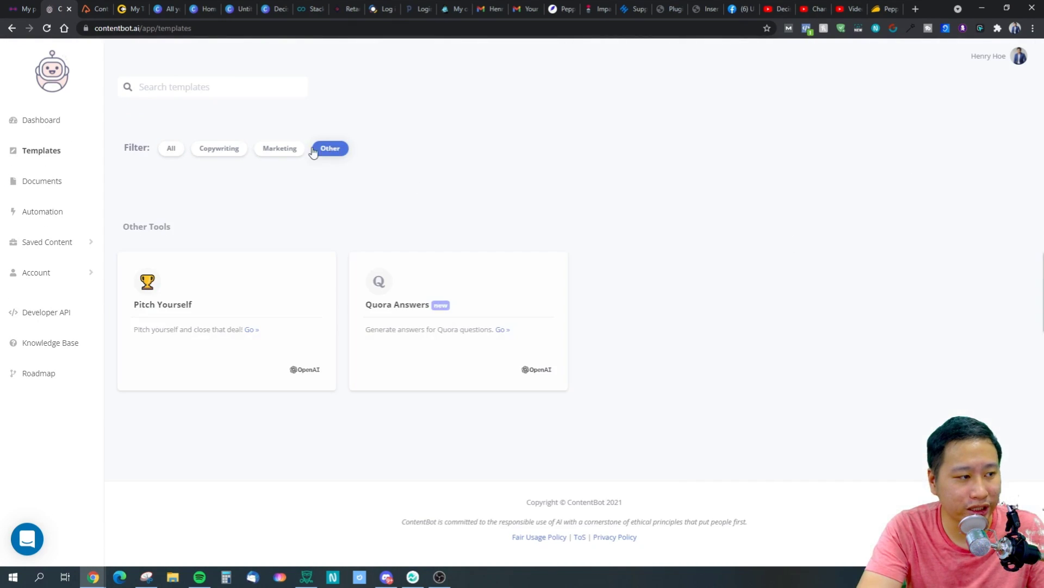
click(198, 155)
scroll(513, 236, down, 10)
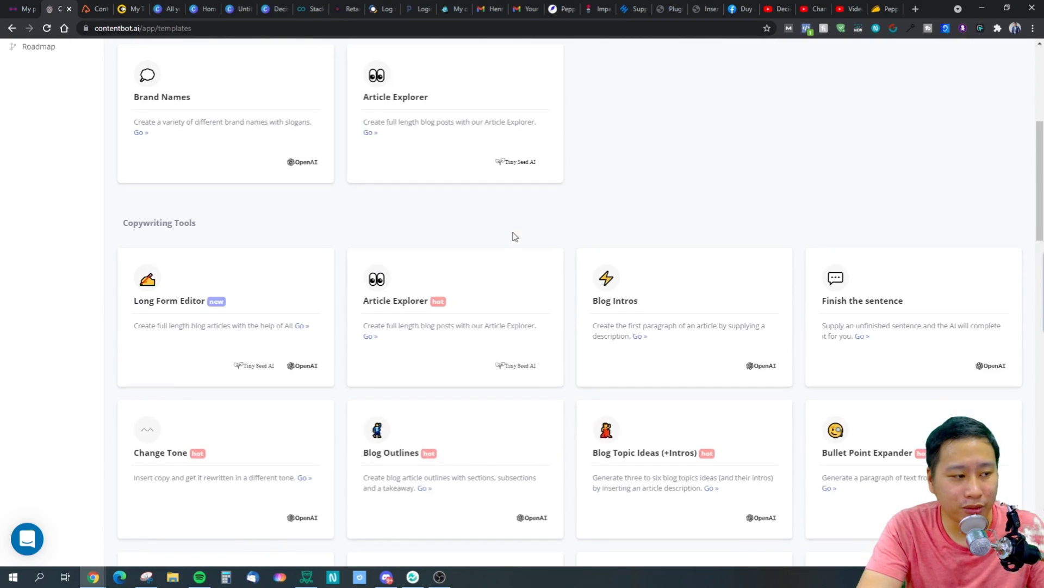
scroll(520, 253, down, 18)
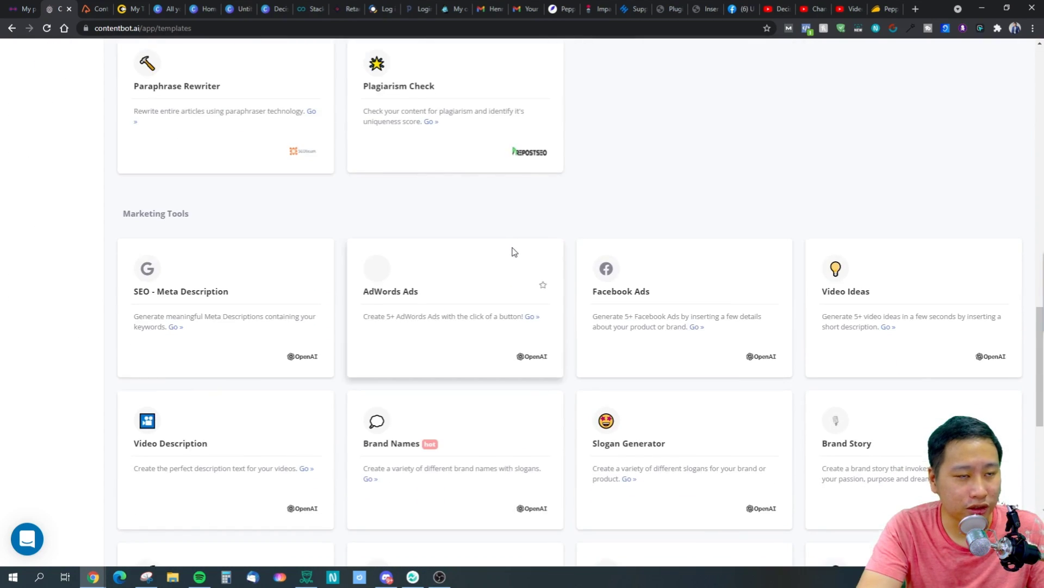
scroll(725, 366, up, 7)
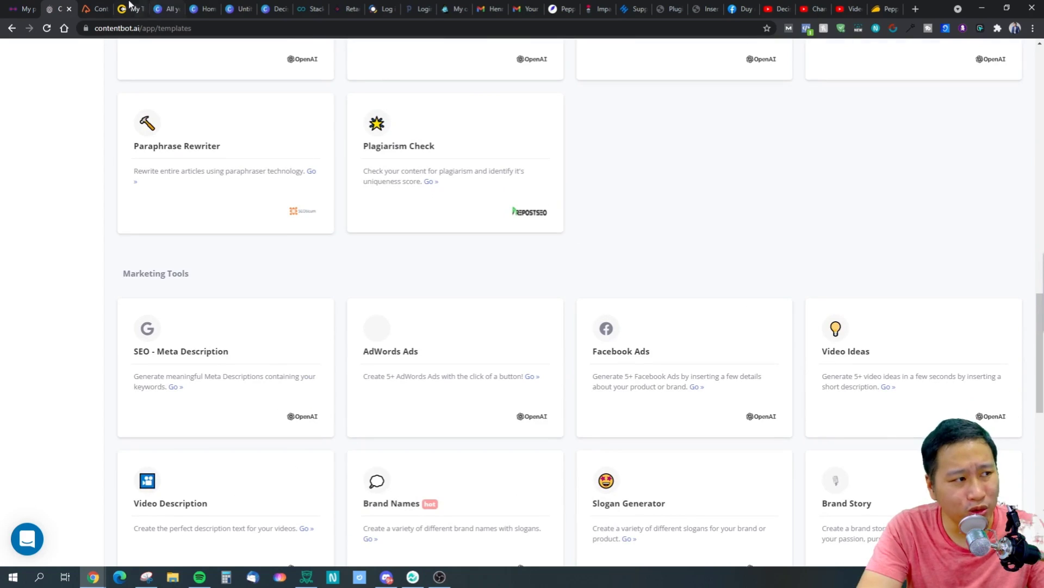
click(545, 10)
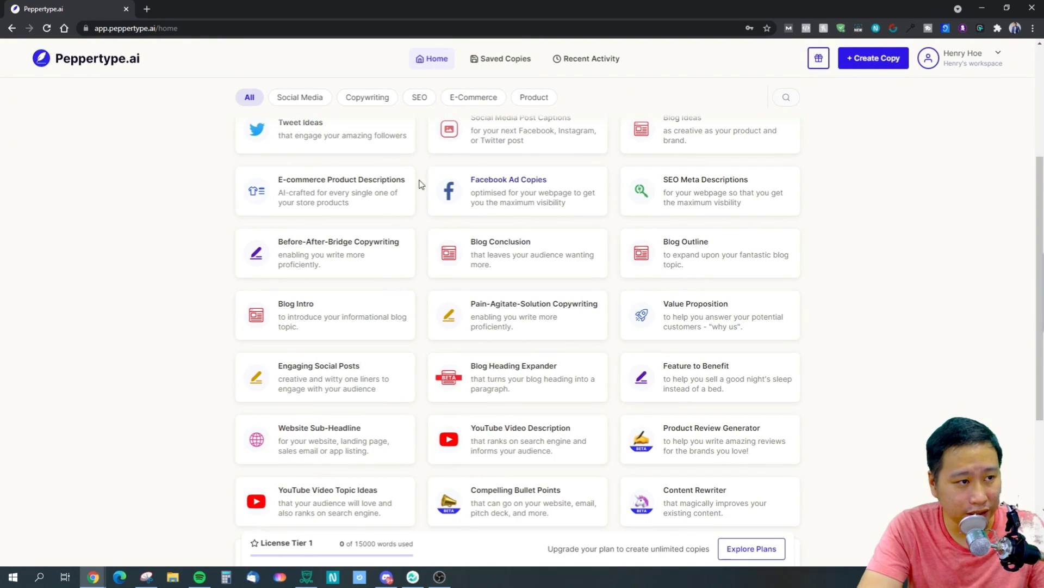
scroll(443, 225, up, 4)
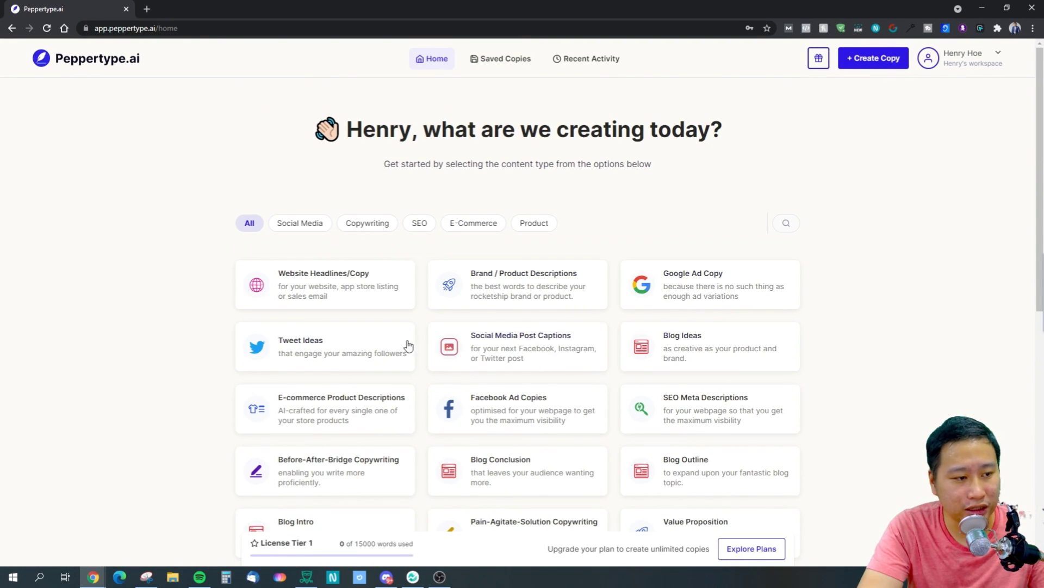
scroll(586, 376, down, 9)
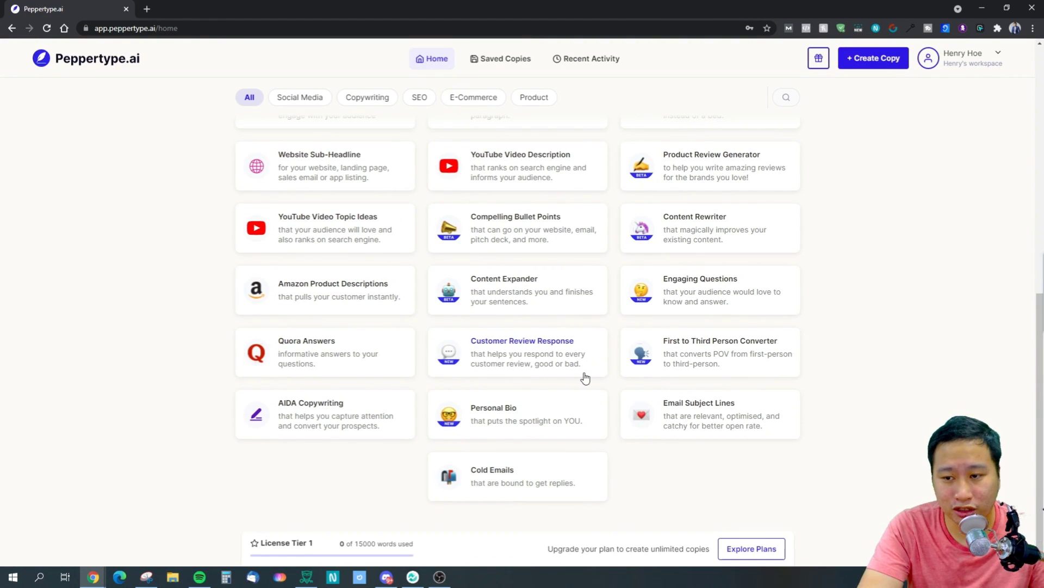
scroll(586, 377, up, 8)
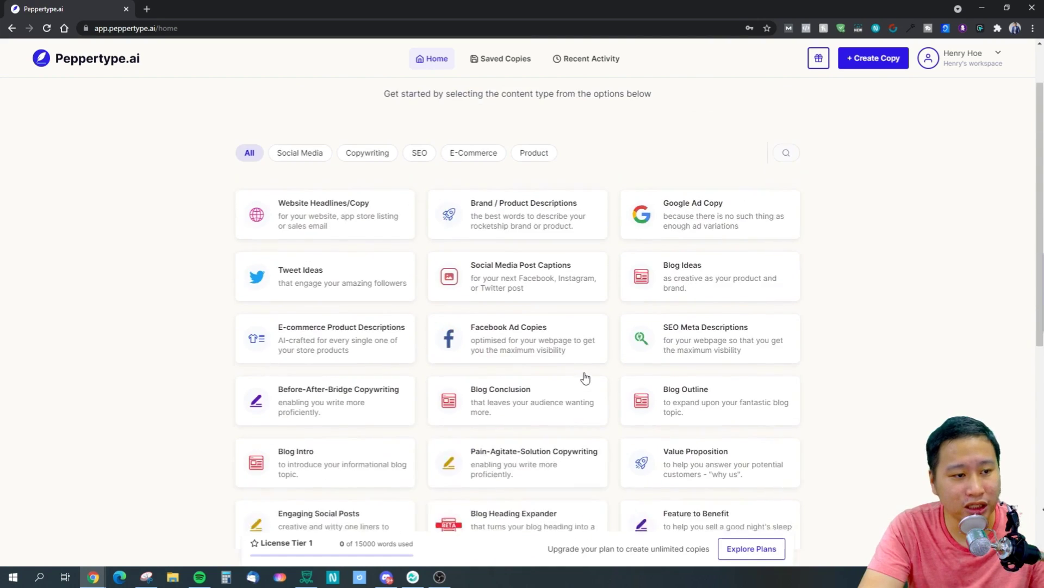
scroll(586, 377, down, 5)
scroll(586, 376, down, 2)
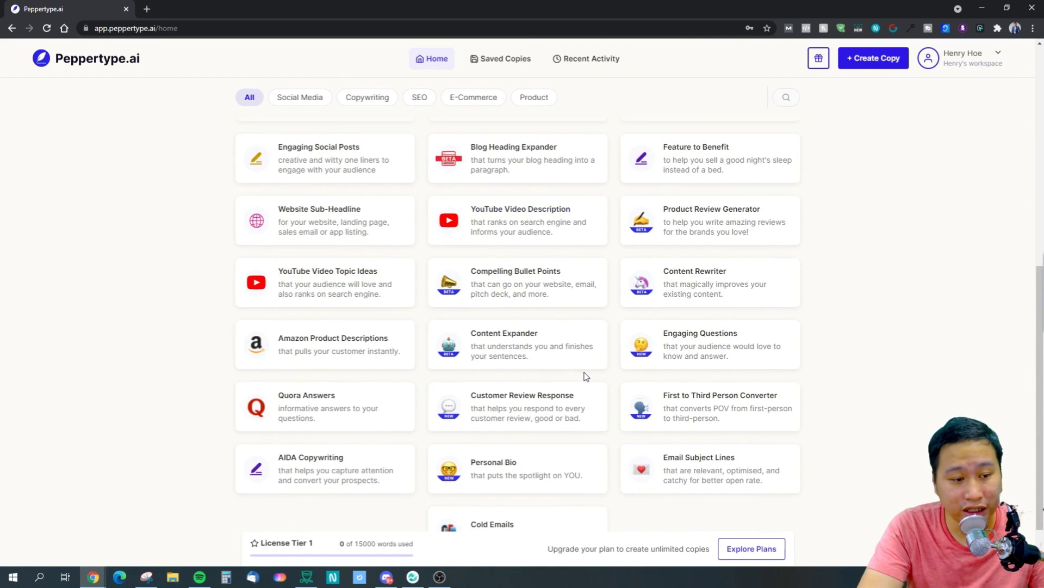
scroll(586, 376, down, 1)
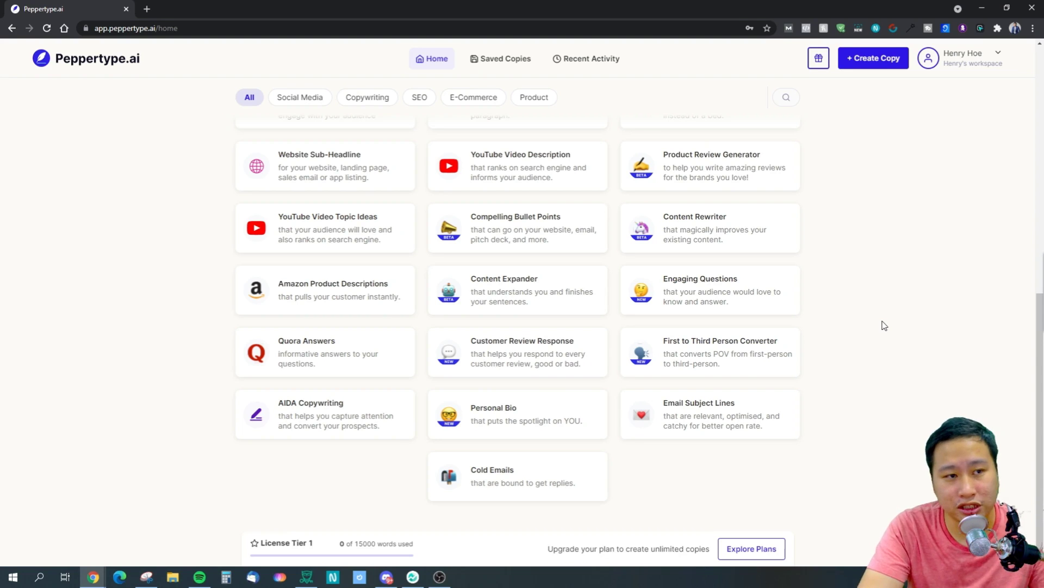
scroll(884, 325, up, 10)
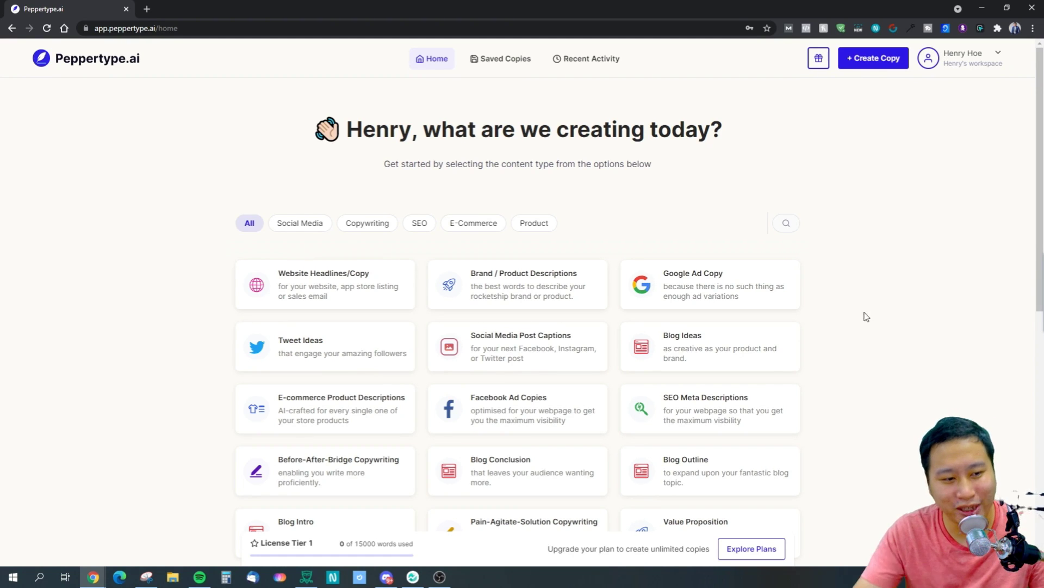
Open the SEO Meta Descriptions generator and look over its name and description fields
click(698, 400)
click(433, 202)
click(427, 284)
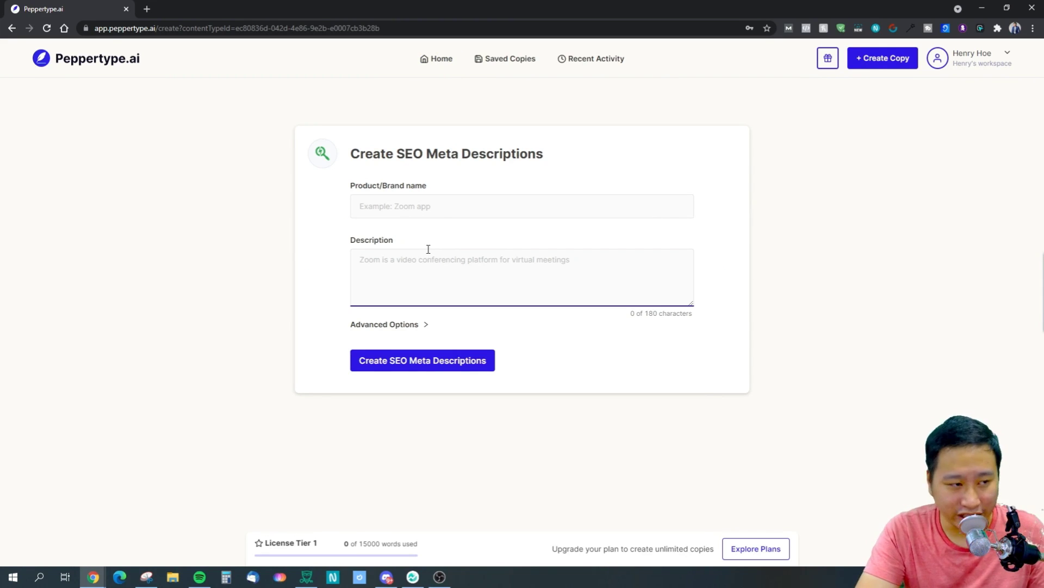
click(434, 197)
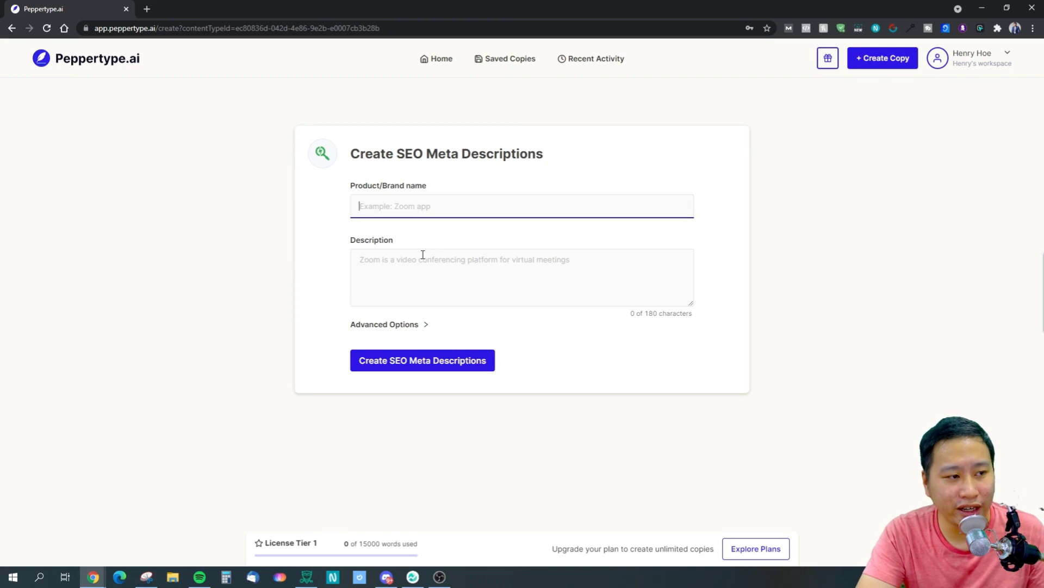
click(422, 256)
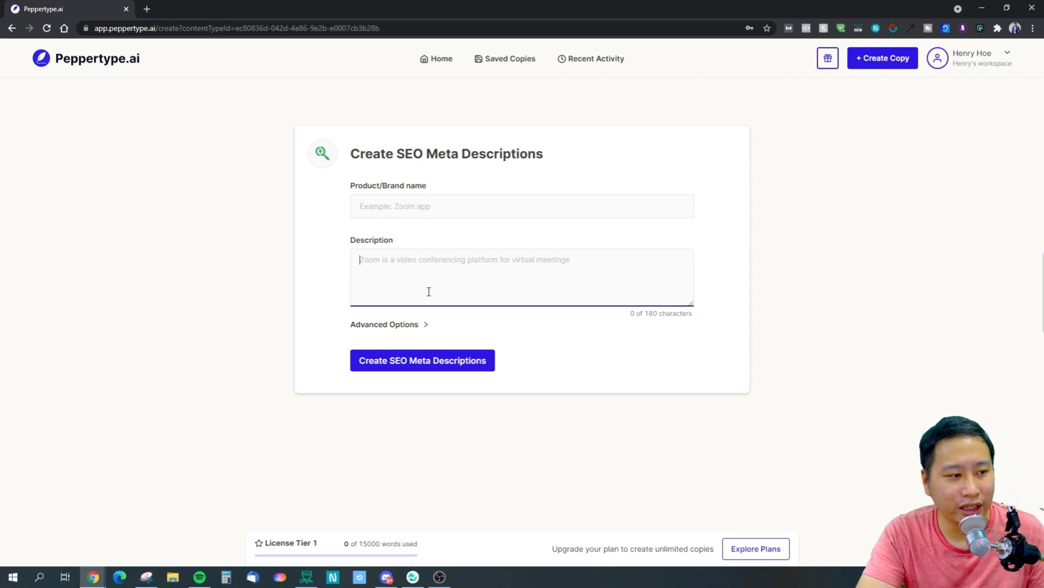
drag(629, 311, 679, 308)
click(674, 349)
Expand Advanced Options to reveal the optional Keywords field
click(387, 325)
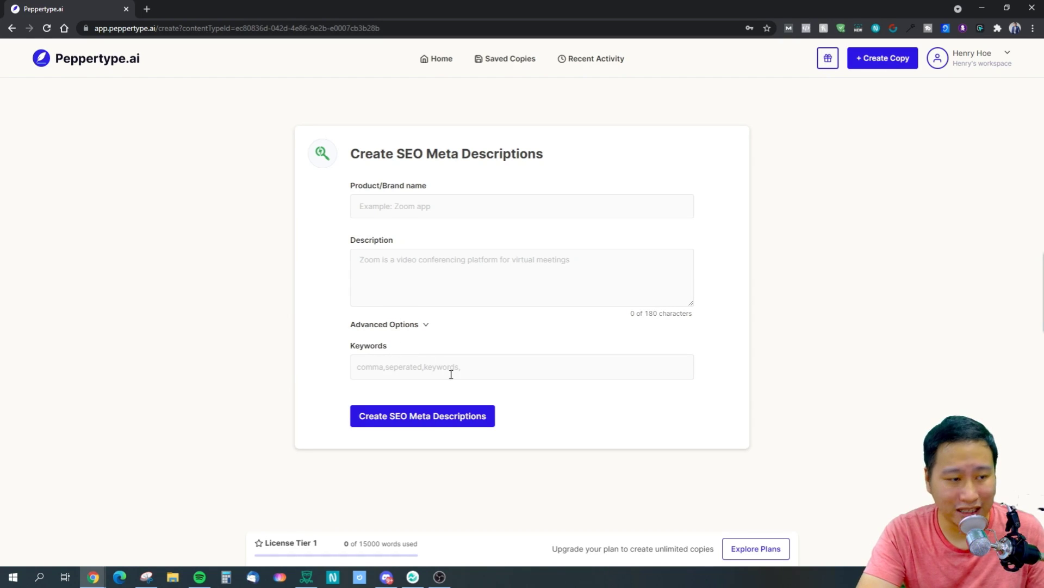
click(550, 377)
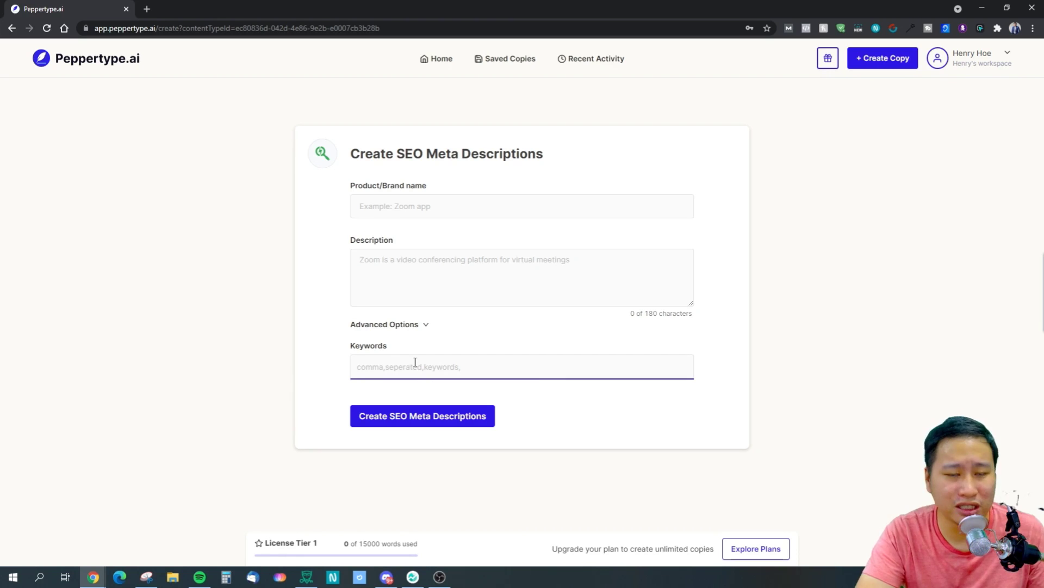
click(417, 200)
click(417, 253)
click(438, 215)
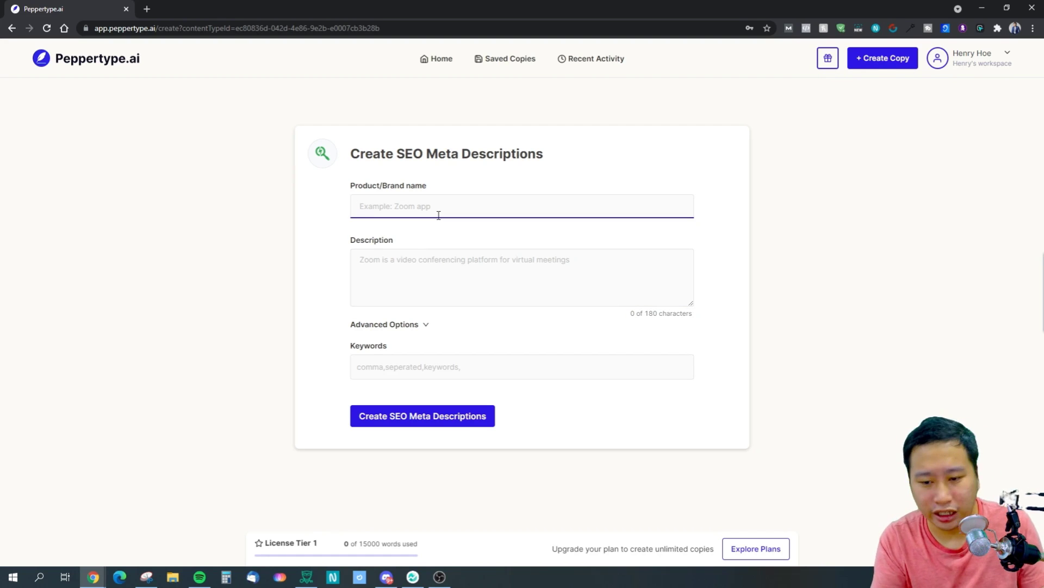
Enter the product name 'Omron HEM-7121 Blood Pressure Monitor'
text(Omron HEM-812)
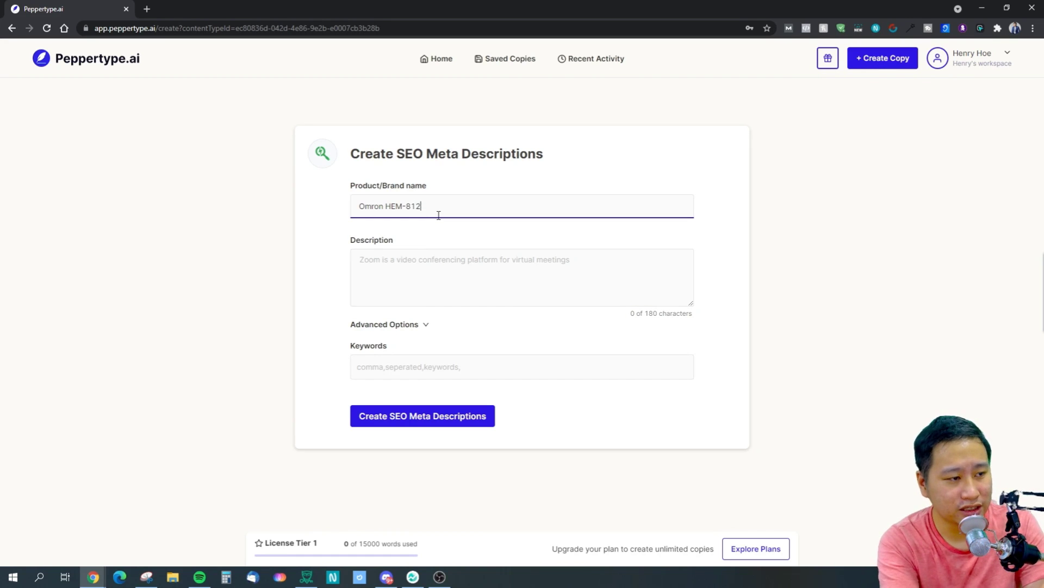
key(BackSpace)
key(BackSpace)
key(BackSpace)
text(7121 Blood Pressure M)
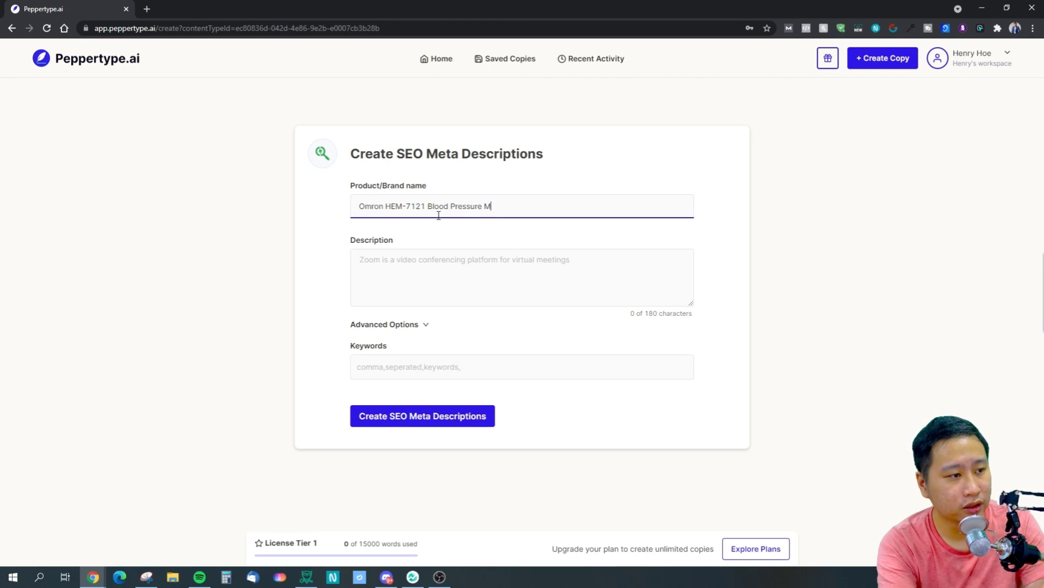
text(r)
key(Tab)
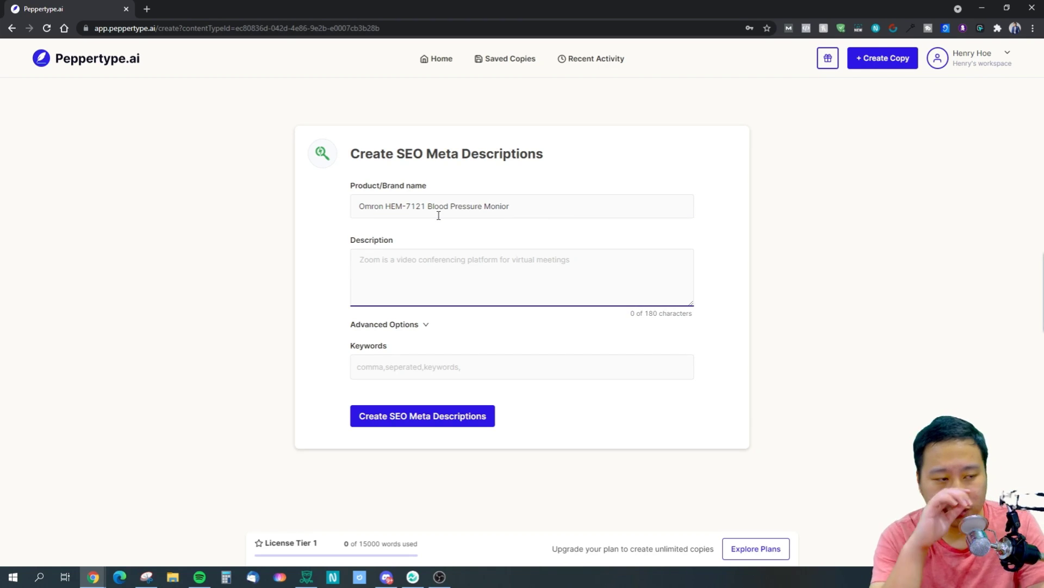
click(501, 206)
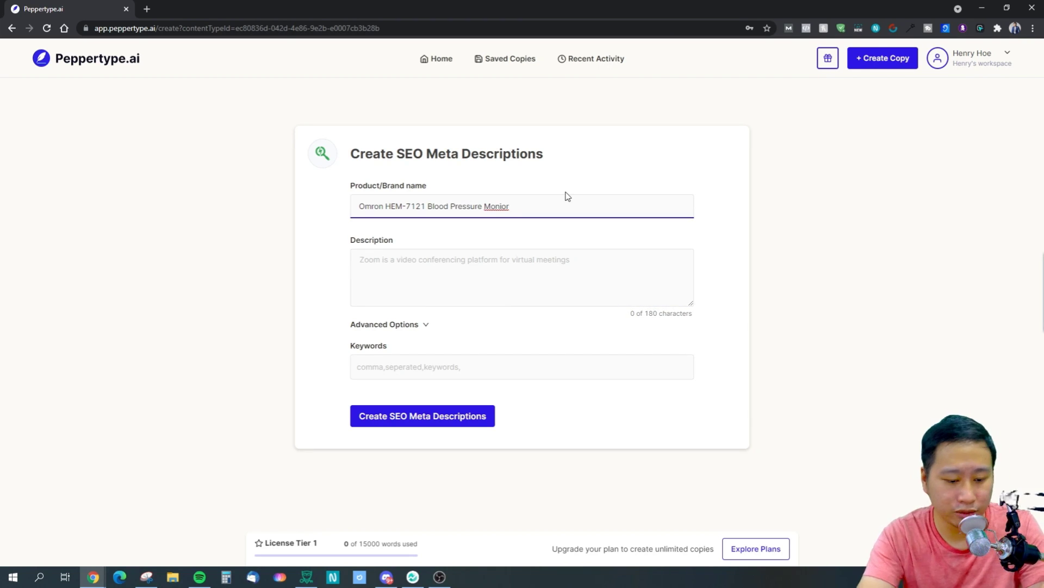
key(Tab)
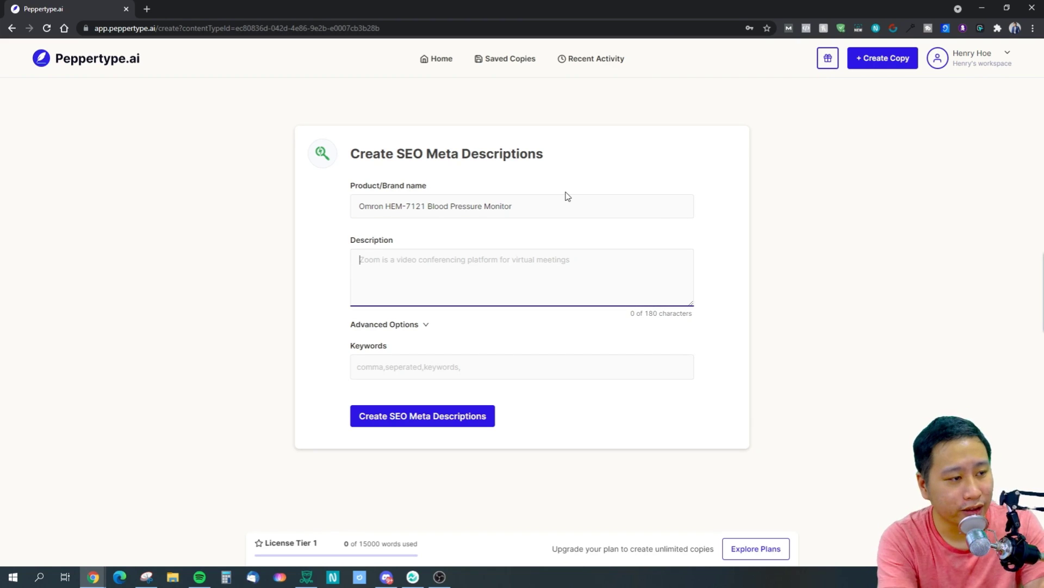
Type the 152-character product description for the Omron HEM-7121 monitor
text(Omro)
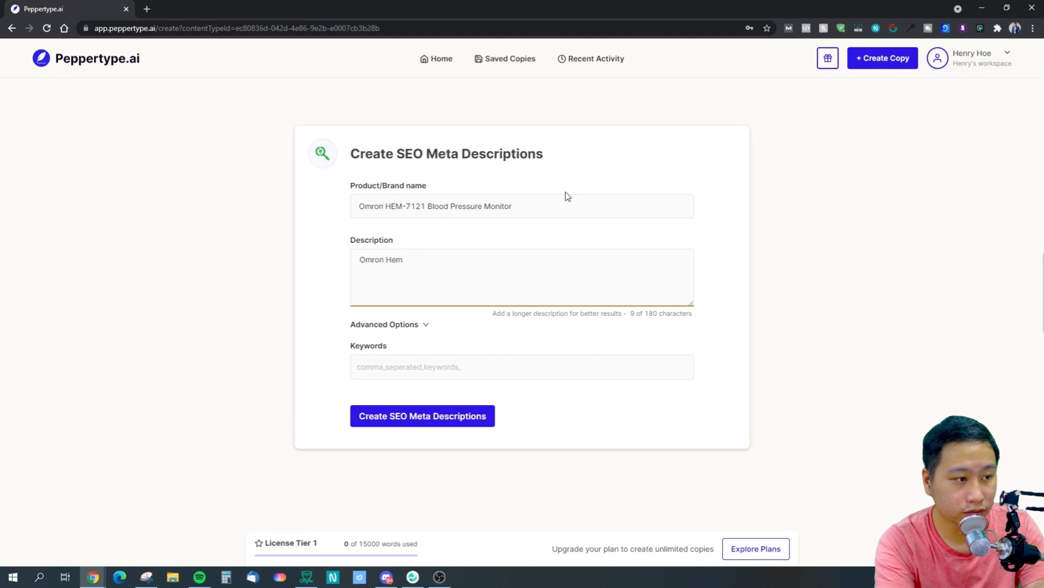
text(n HEM)
key(BackSpace)
key(BackSpace)
text(EM-7121 is an entry level upper)
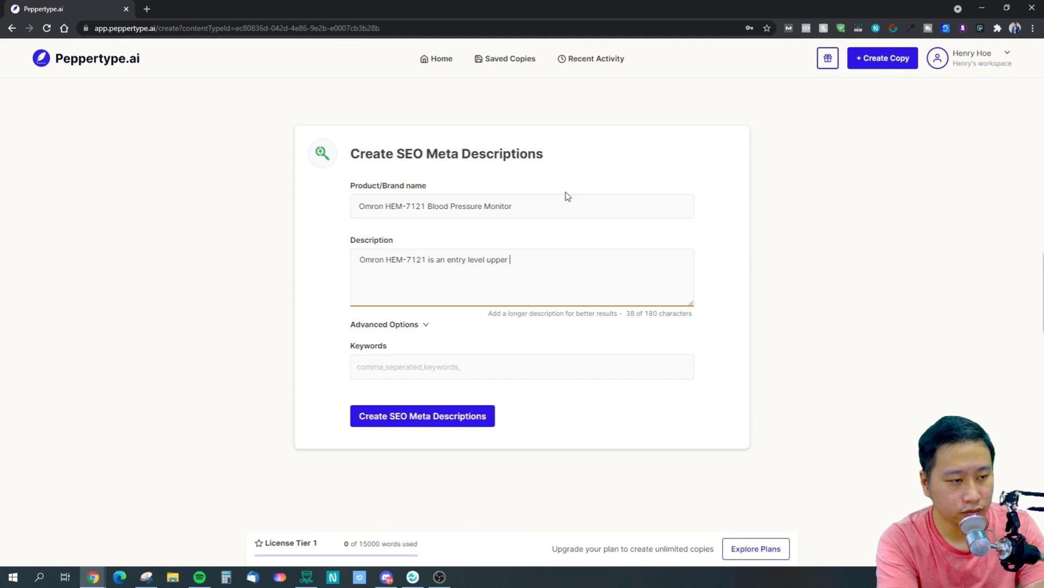
text(uff blood pressure monitor that is able to record ad)
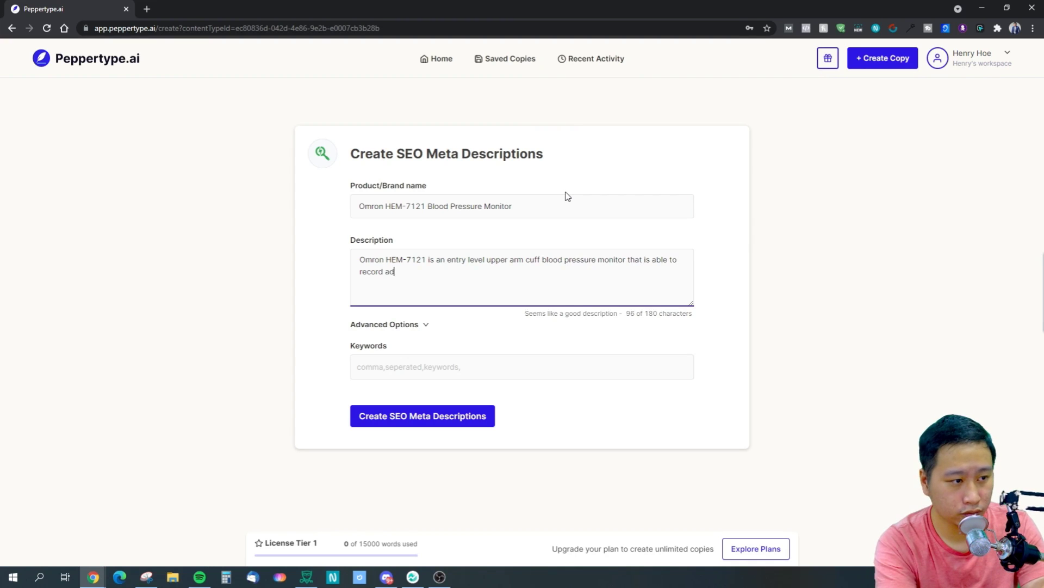
key(BackSpace)
text(nd store your blood pressure readings tr)
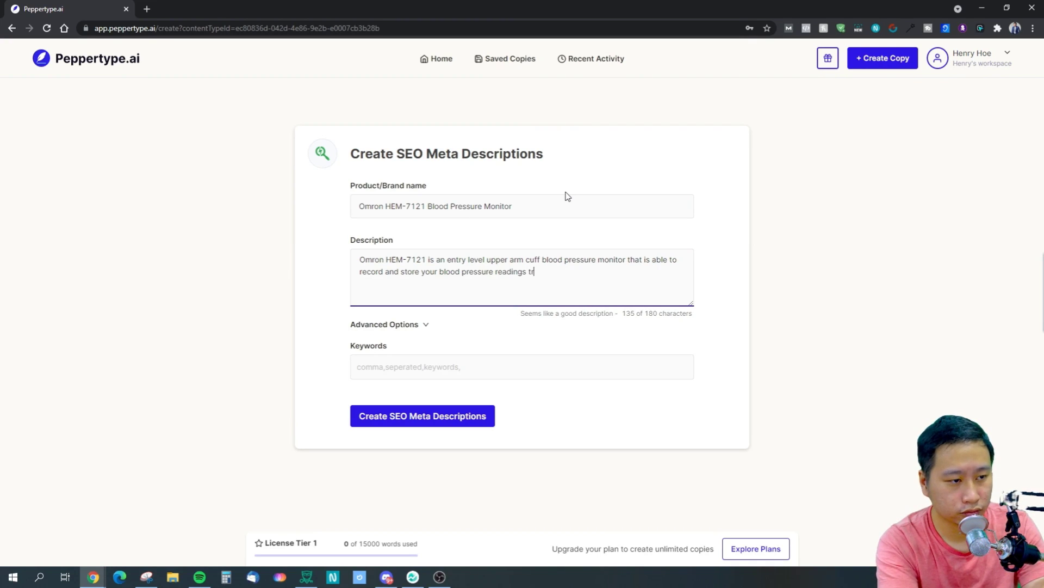
key(BackSpace)
text(hroughout t)
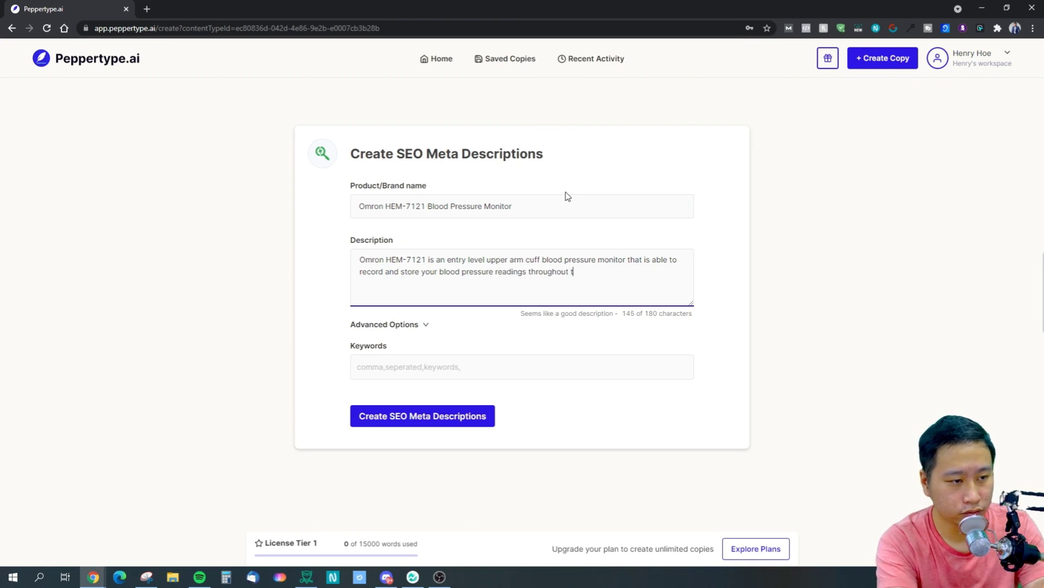
text(he day.)
drag(631, 281, 405, 229)
click(556, 277)
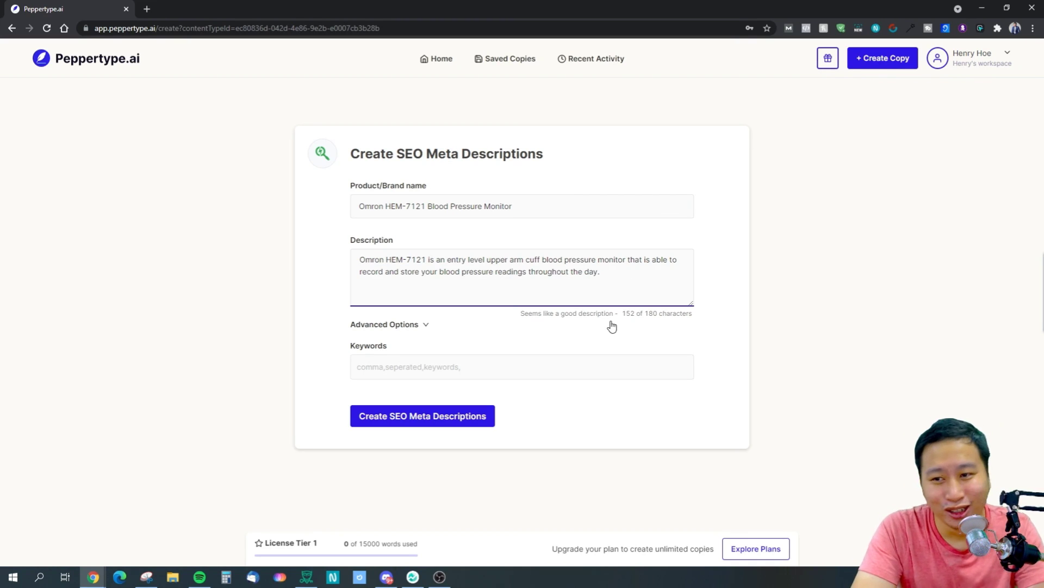
drag(550, 304, 249, 242)
Add keywords 'omron' and 'blood pressure monitor' and generate the meta descriptions
click(468, 356)
text(omron)
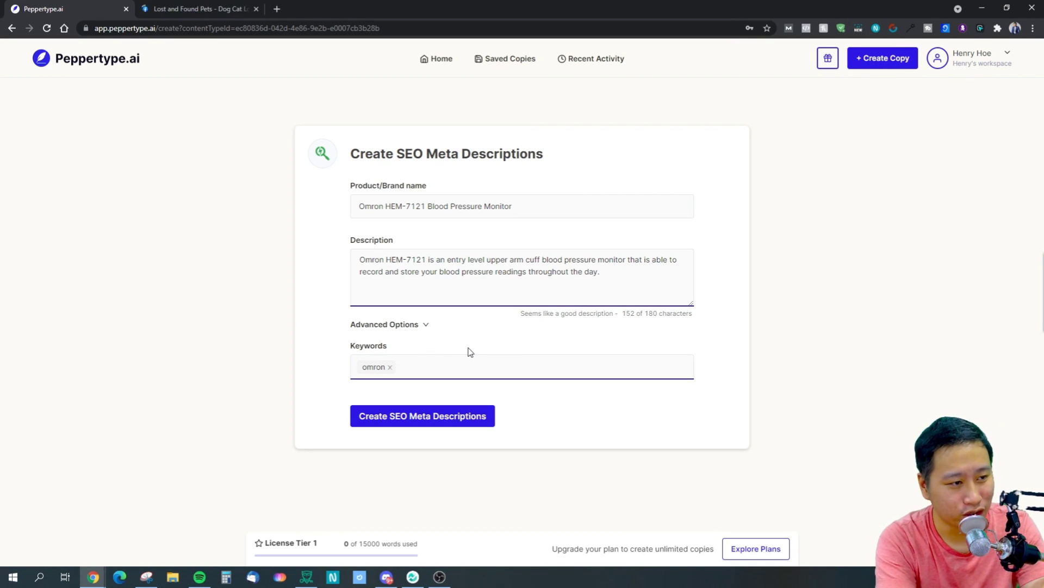
text(,blood pr)
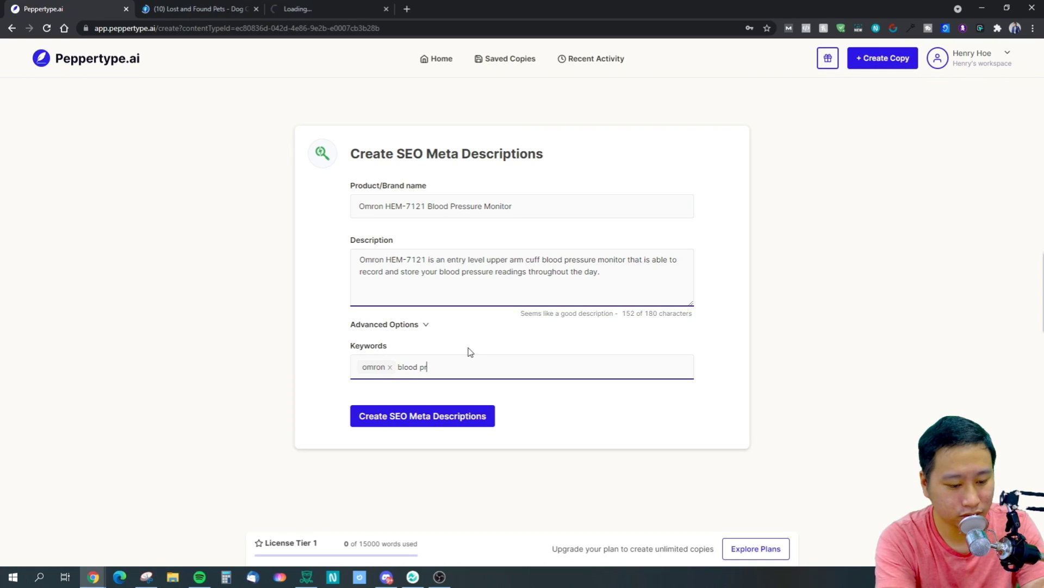
text(essure monitor)
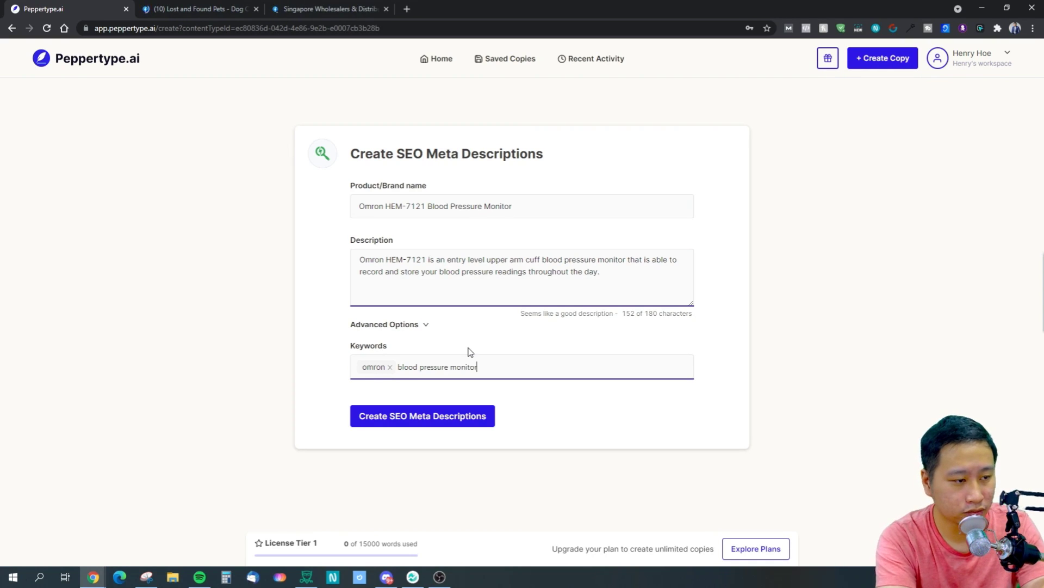
key(Return)
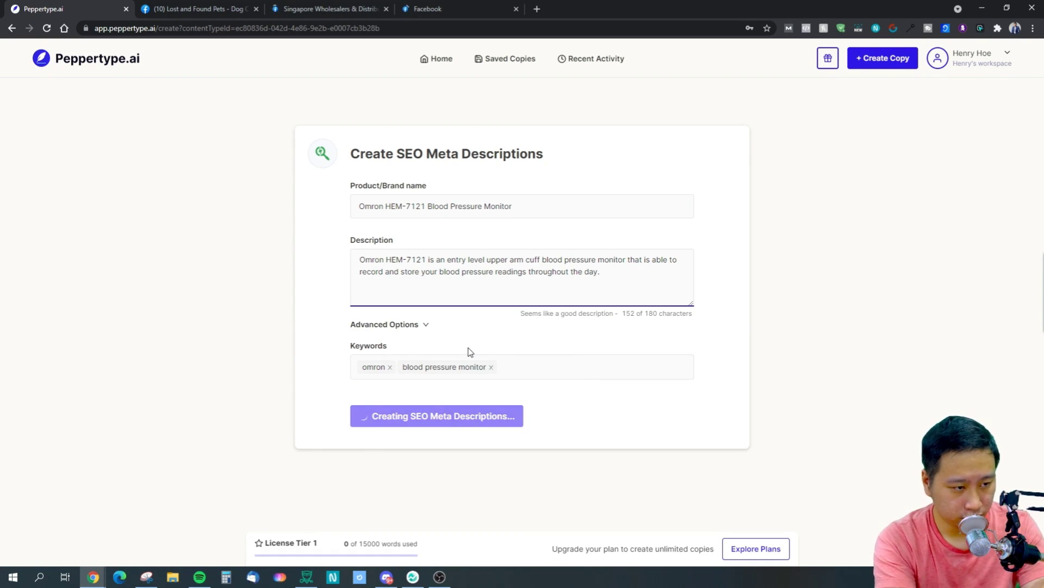
click(517, 366)
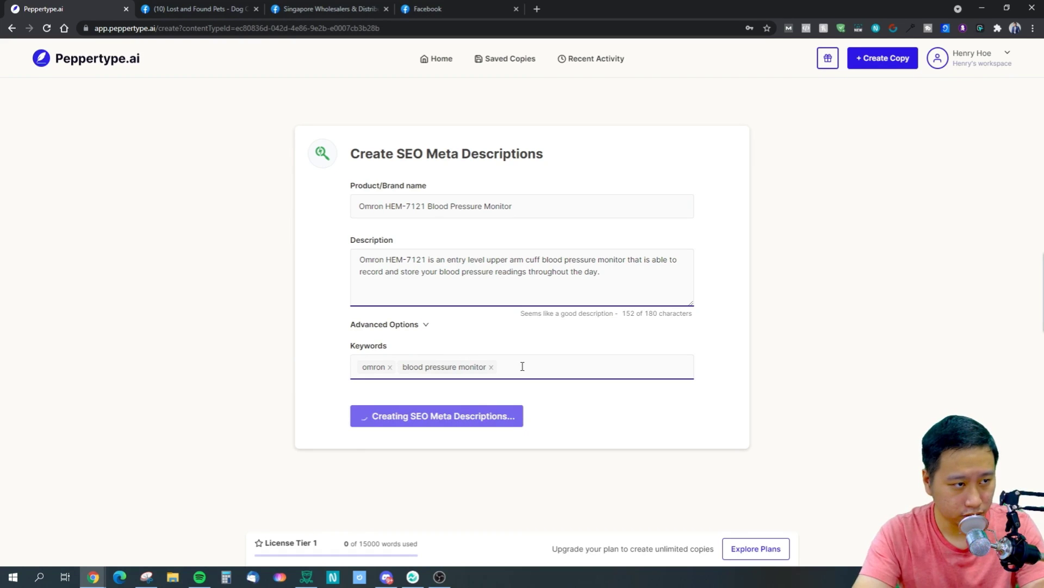
Scroll through the four generated SEO meta descriptions
scroll(366, 303, up, 8)
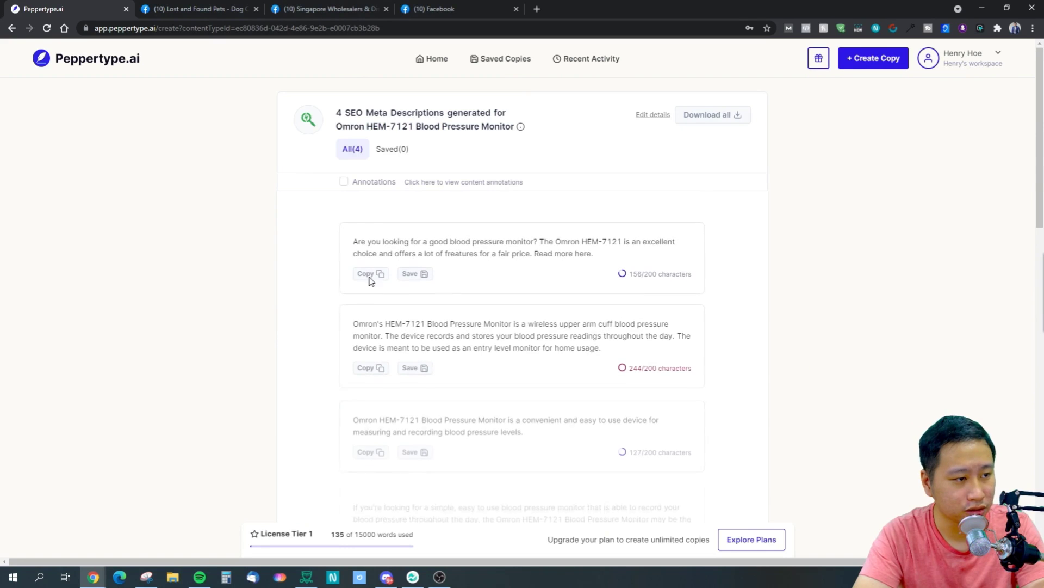
scroll(361, 324, down, 3)
scroll(553, 320, up, 1)
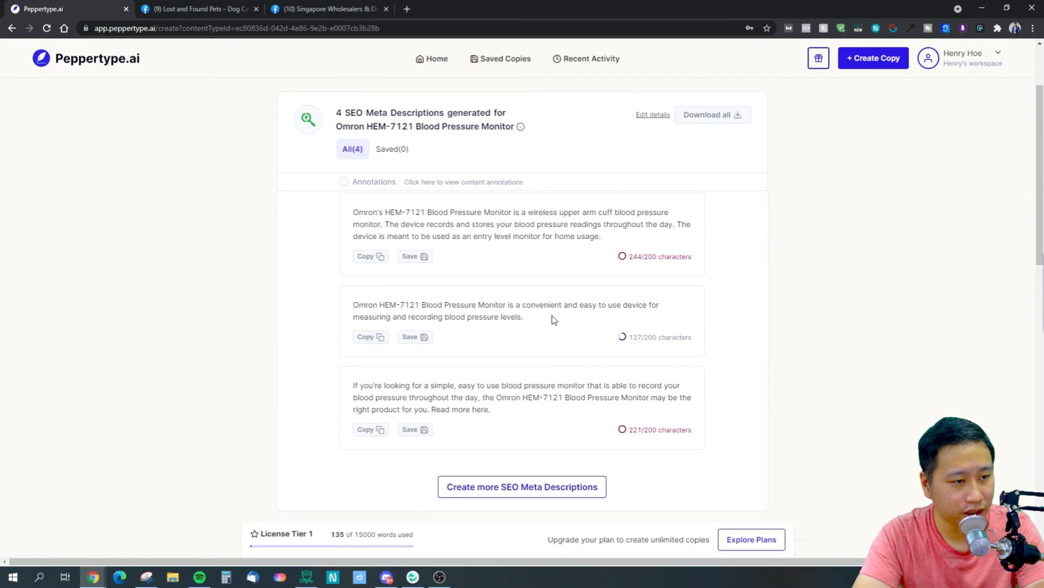
scroll(674, 364, up, 2)
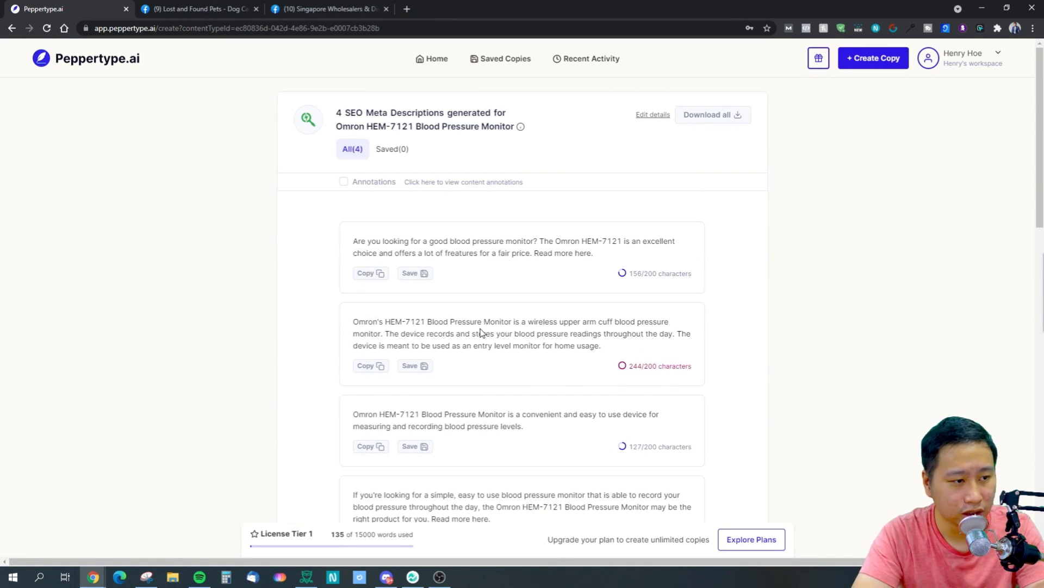
scroll(525, 353, down, 3)
scroll(520, 344, up, 4)
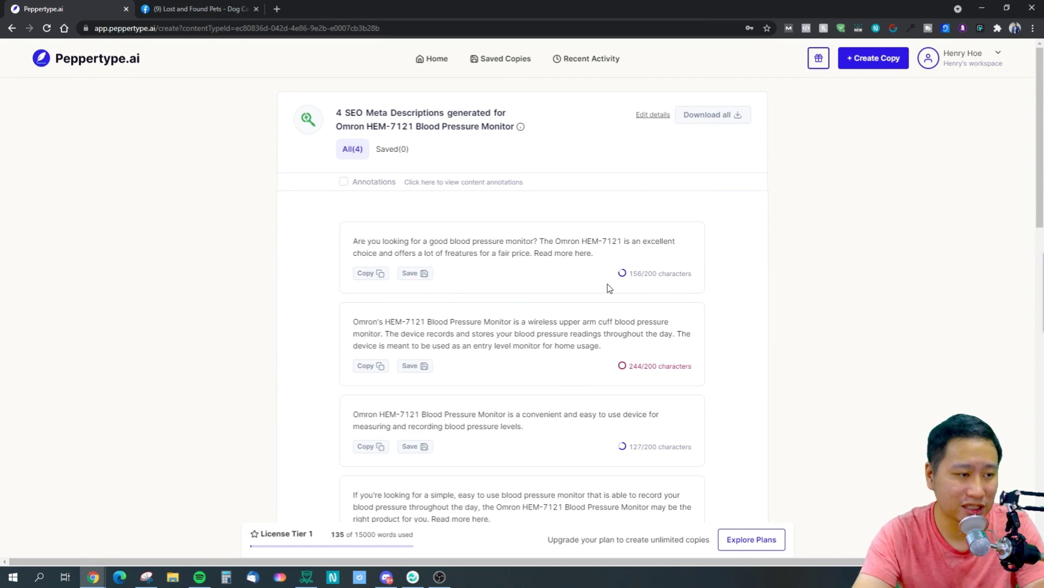
Select the first description's text, cut it, and restore it with undo
click(560, 259)
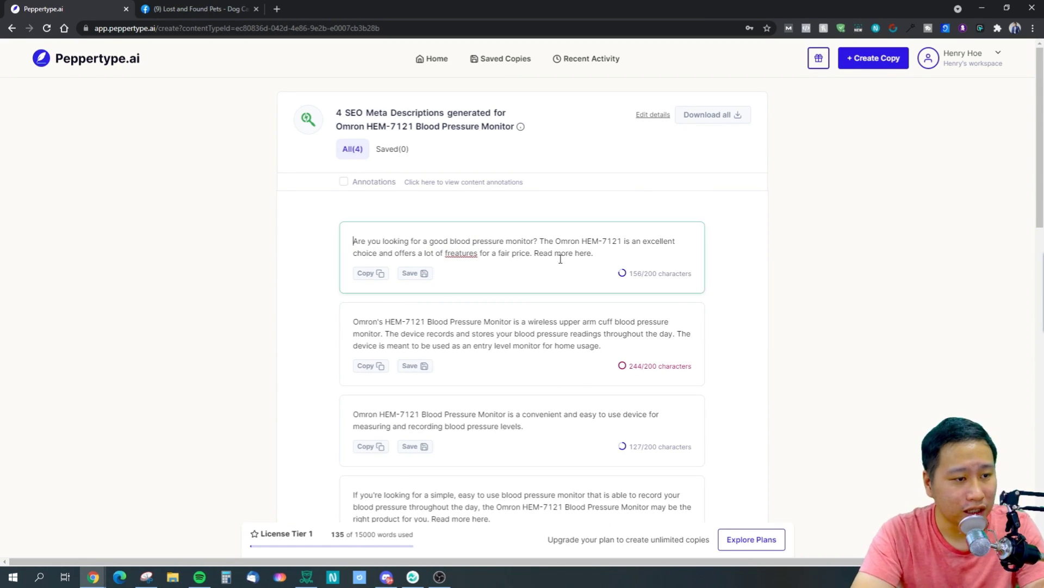
drag(606, 252, 341, 248)
key(ctrl+x)
key(ctrl+z)
mouse_move(629, 274)
mouse_down()
mouse_move(648, 275)
mouse_move(626, 275)
mouse_up()
click(655, 278)
click(614, 285)
Correct 'freatures' to 'features' in the first description, bringing it to 155 characters
click(593, 255)
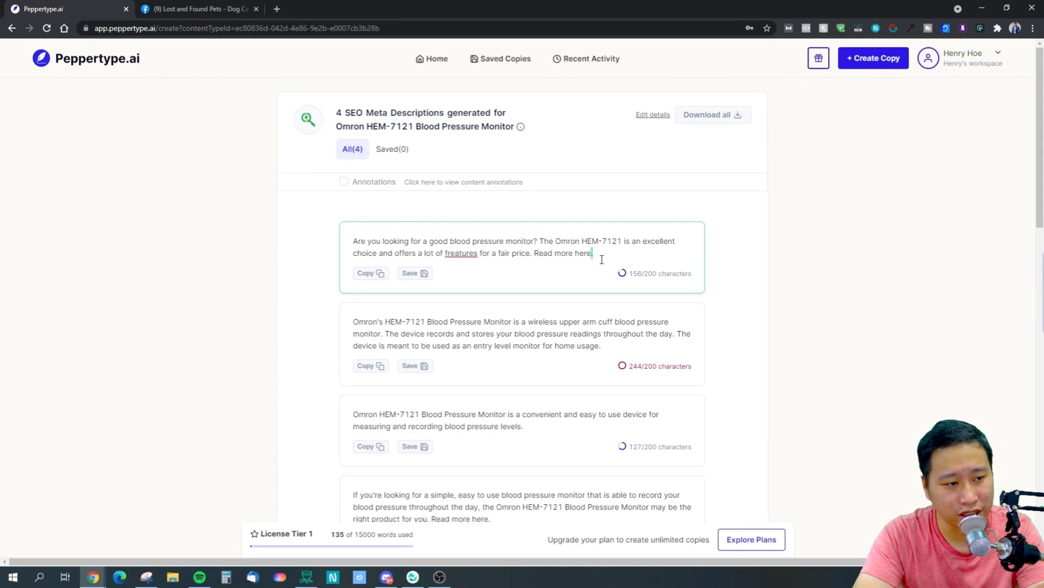
drag(353, 241, 488, 247)
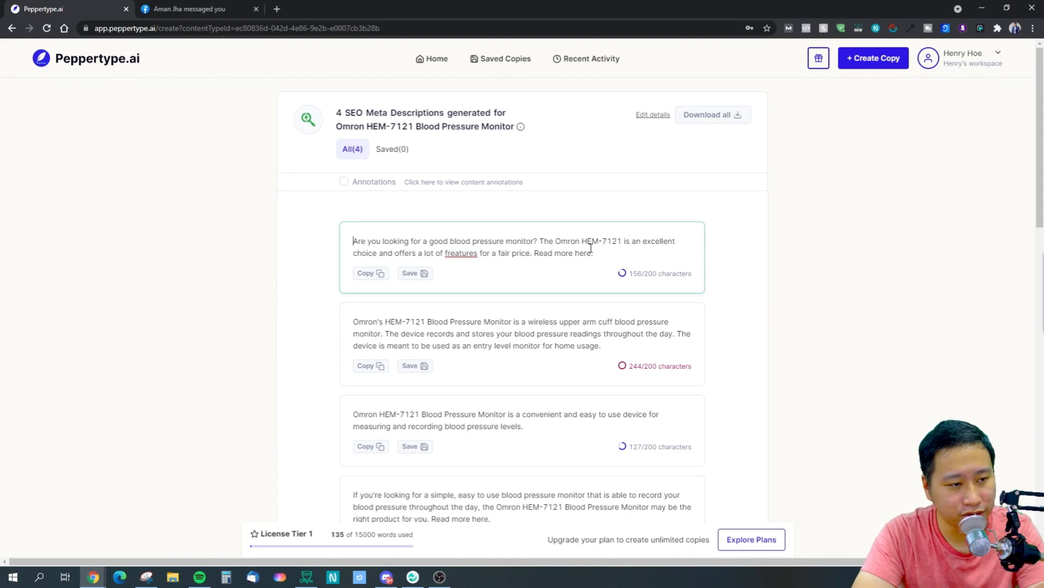
click(481, 254)
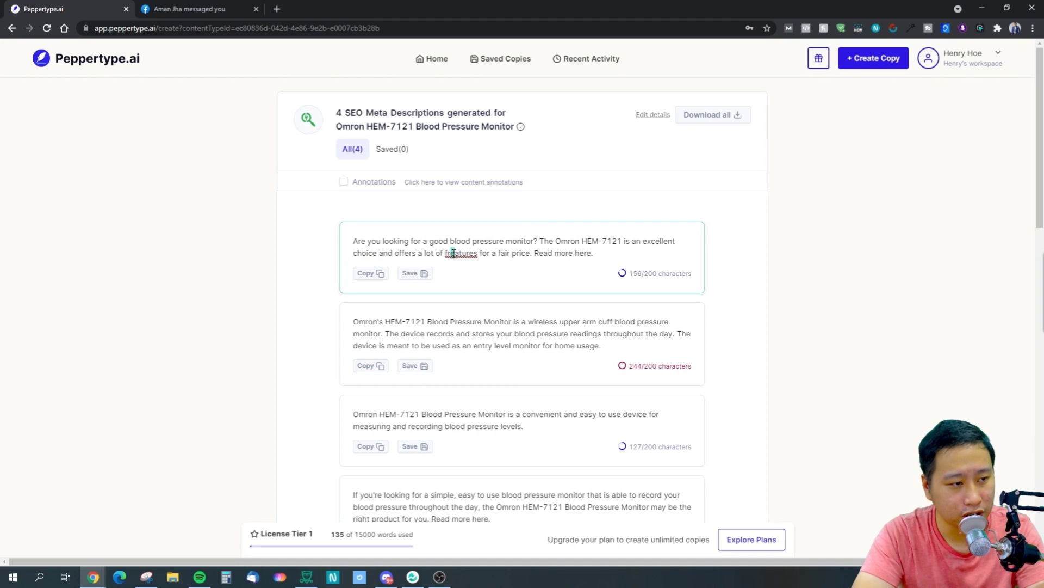
key(Delete)
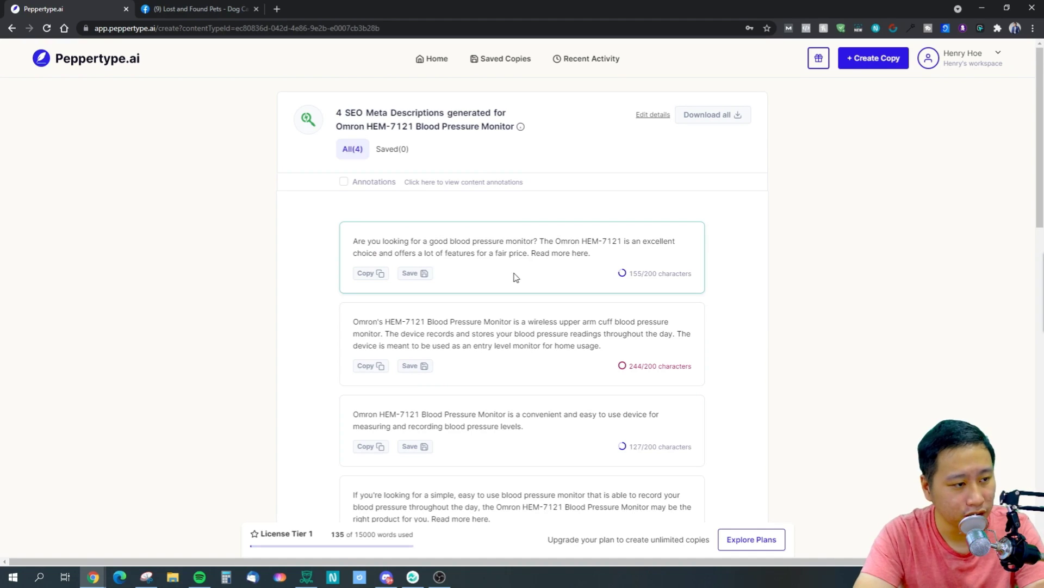
click(596, 255)
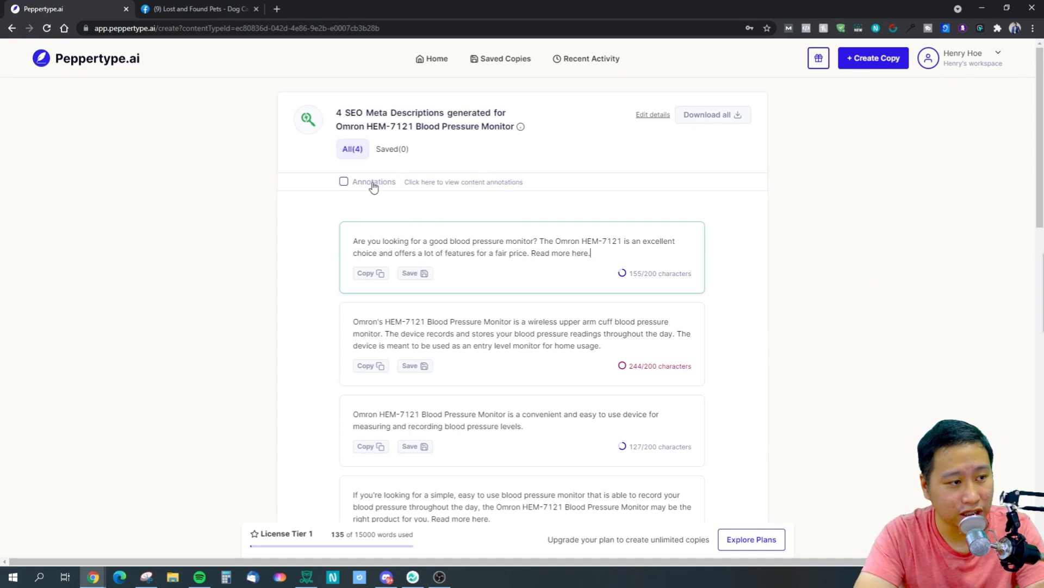
drag(359, 240, 508, 263)
drag(591, 255, 333, 235)
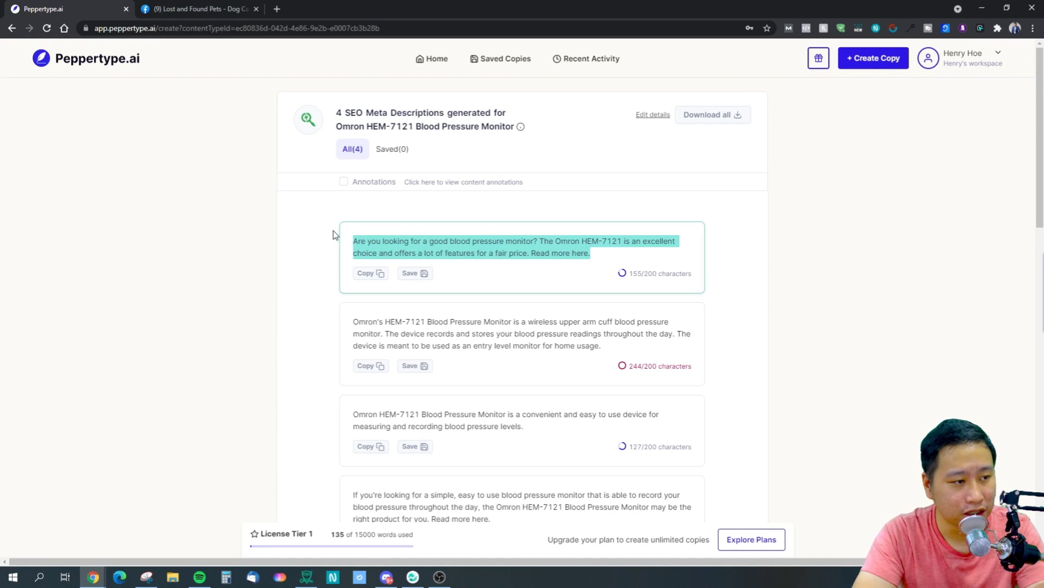
click(596, 284)
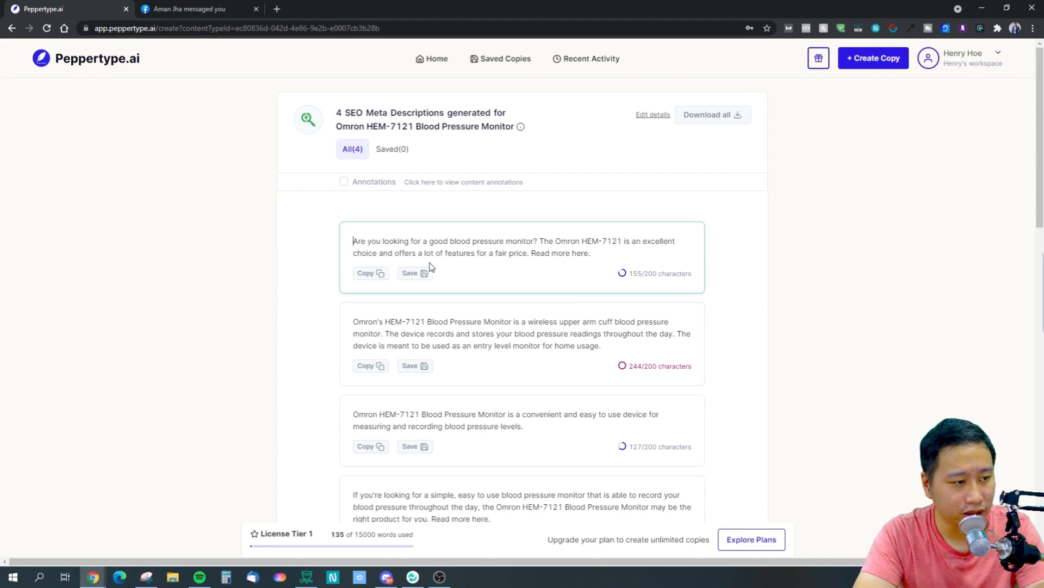
Copy the 155-character first Omron HEM-7121 meta description to the clipboard
click(363, 274)
scroll(322, 278, down, 3)
scroll(327, 280, up, 2)
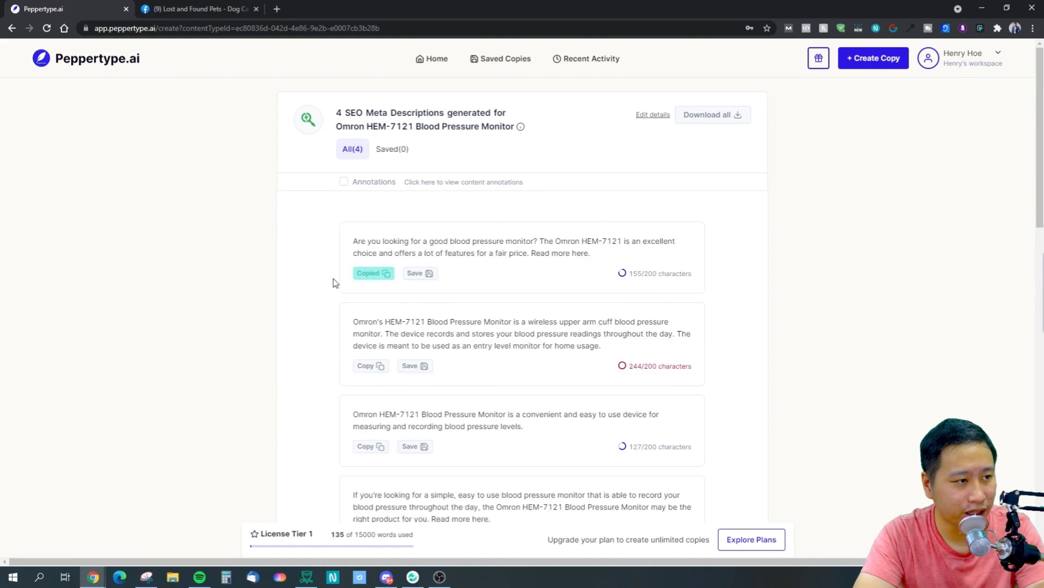
scroll(333, 282, down, 9)
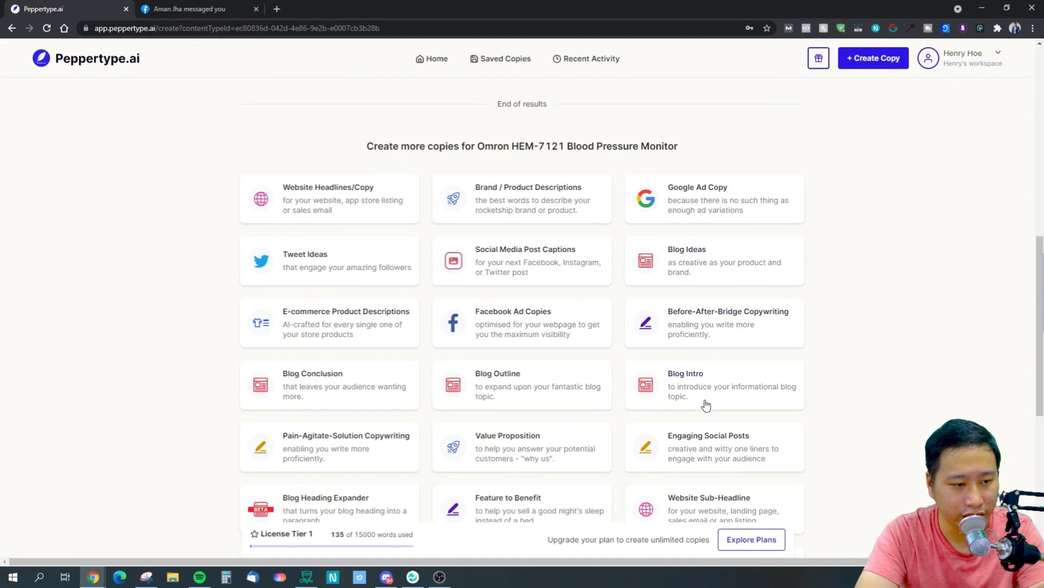
scroll(698, 397, down, 3)
scroll(680, 386, up, 2)
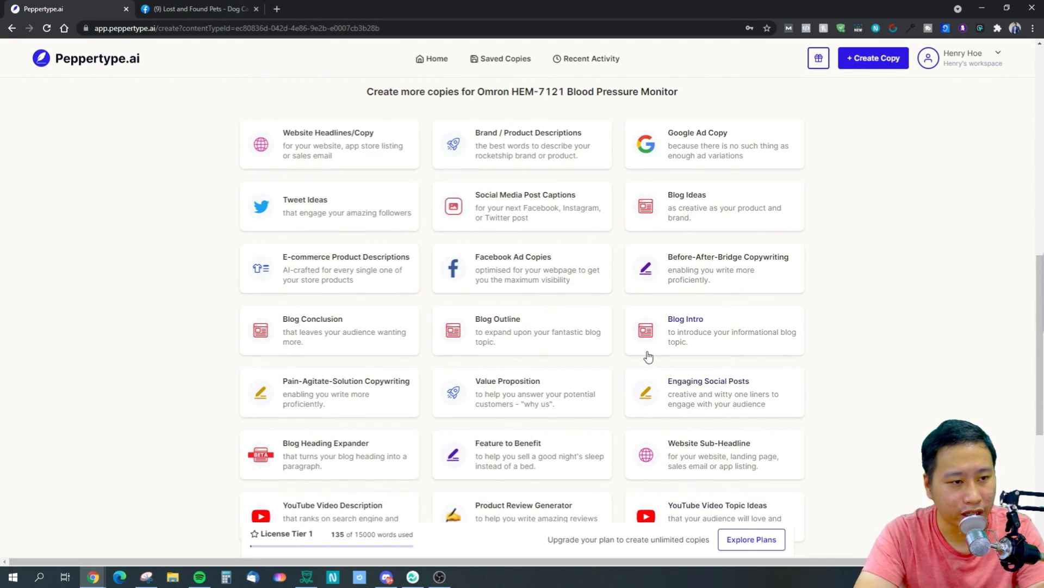
scroll(647, 354, down, 4)
scroll(581, 363, up, 2)
scroll(581, 363, up, 3)
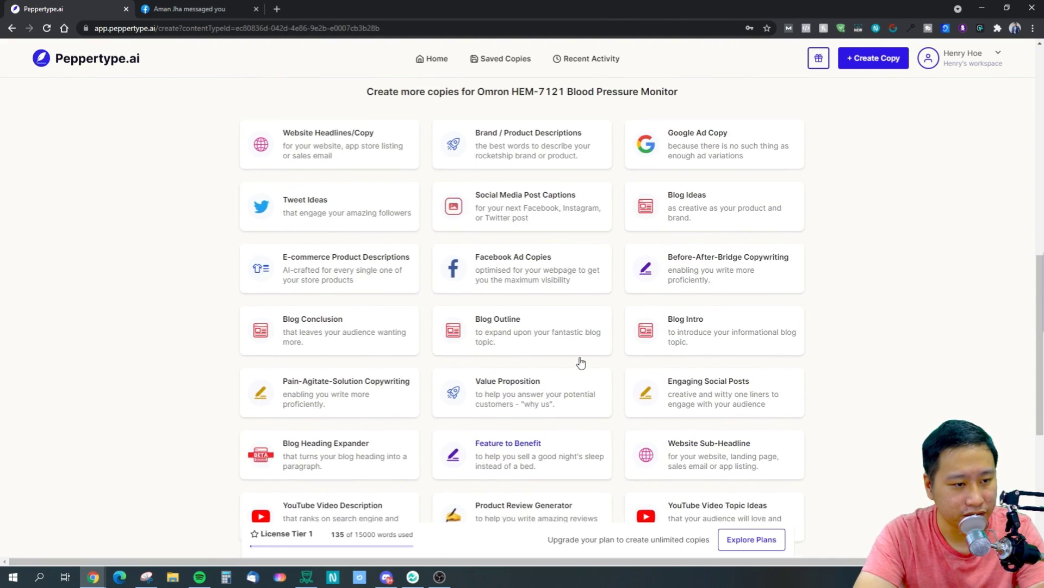
scroll(581, 361, down, 7)
scroll(581, 361, up, 9)
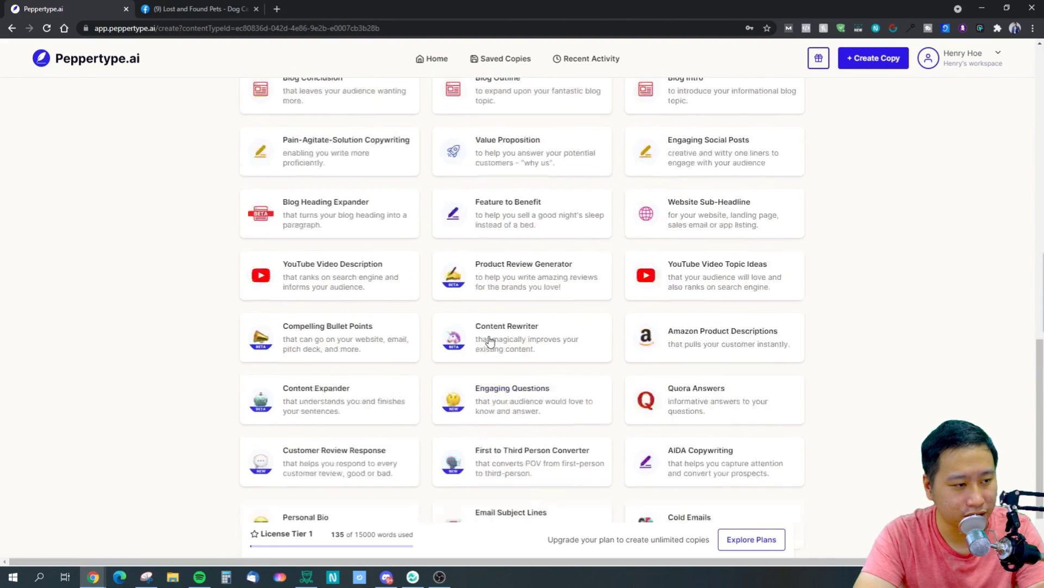
scroll(363, 280, up, 3)
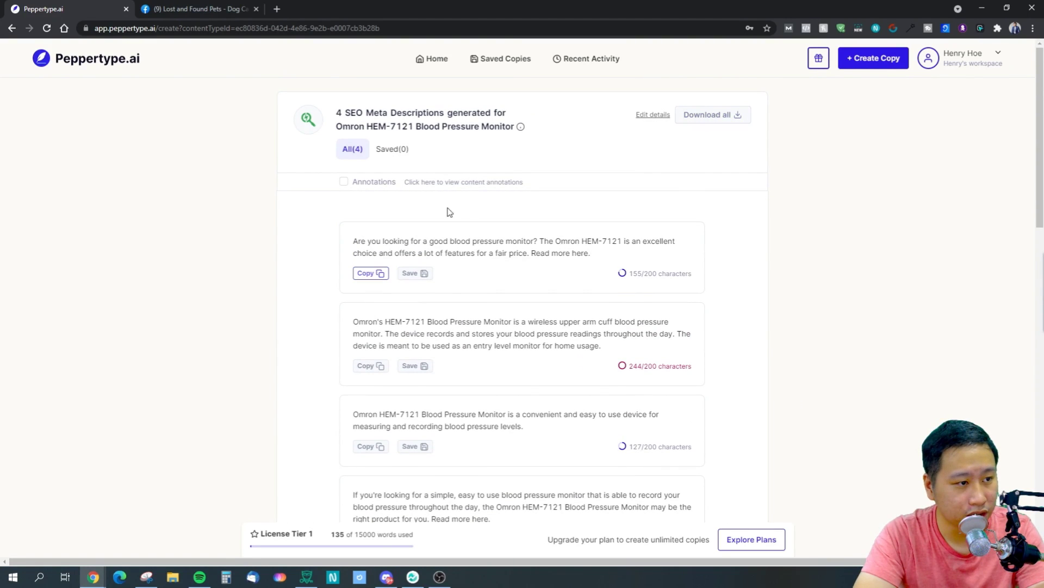
Turn keyword annotations on and generate more SEO meta descriptions
click(425, 185)
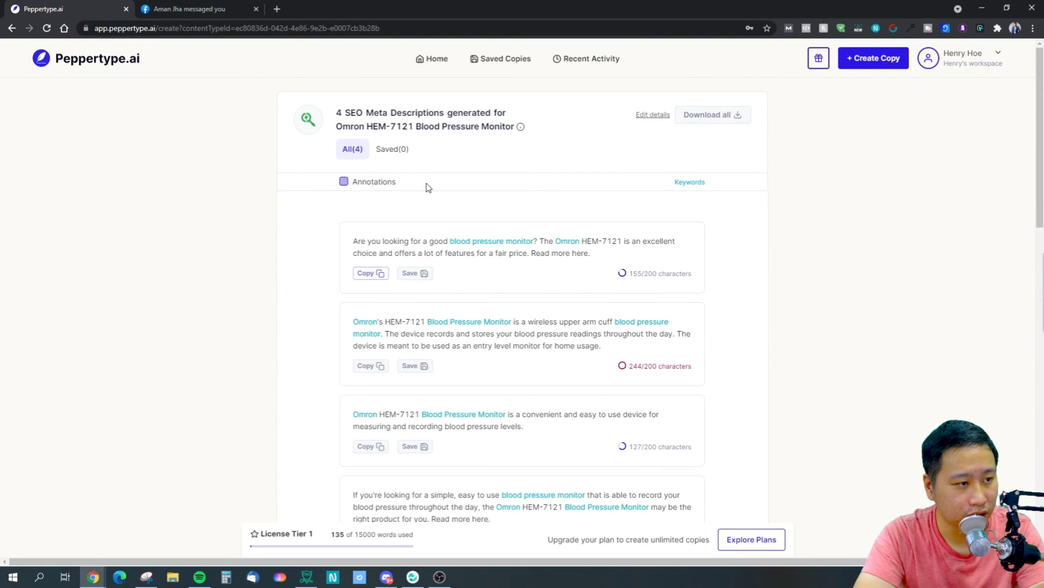
click(378, 190)
click(360, 188)
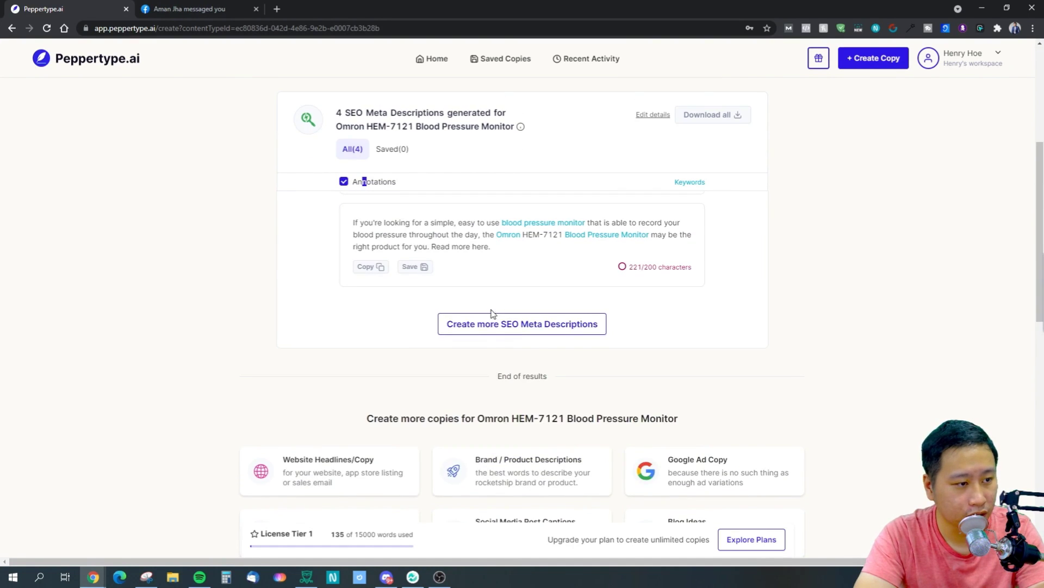
click(502, 324)
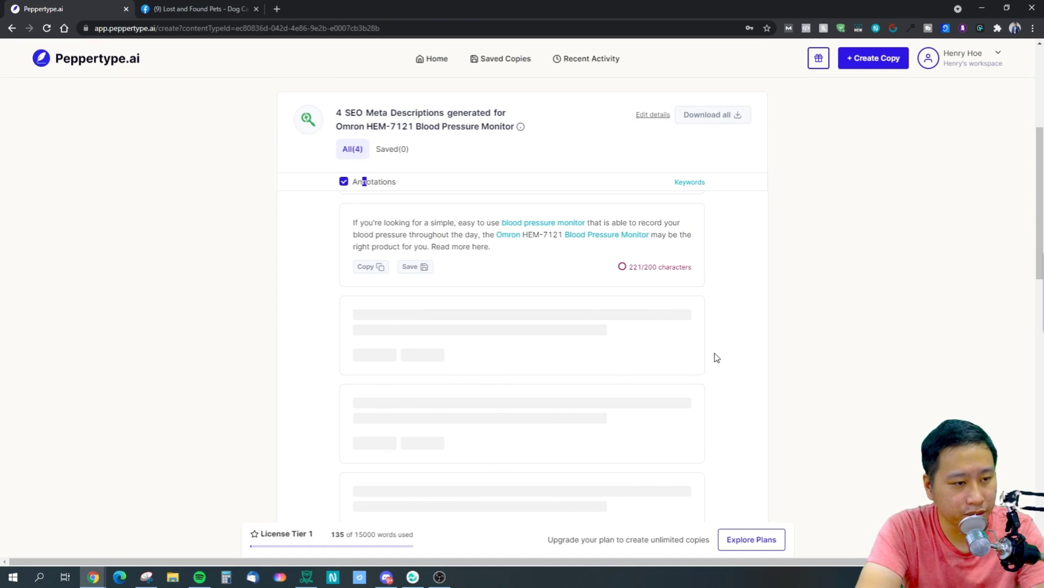
scroll(751, 380, down, 2)
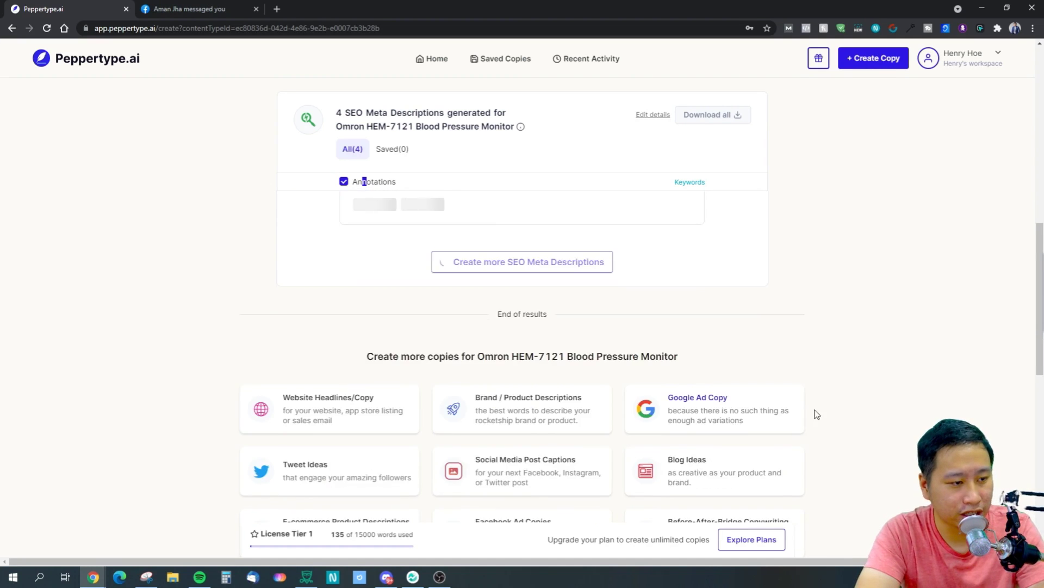
scroll(827, 406, down, 8)
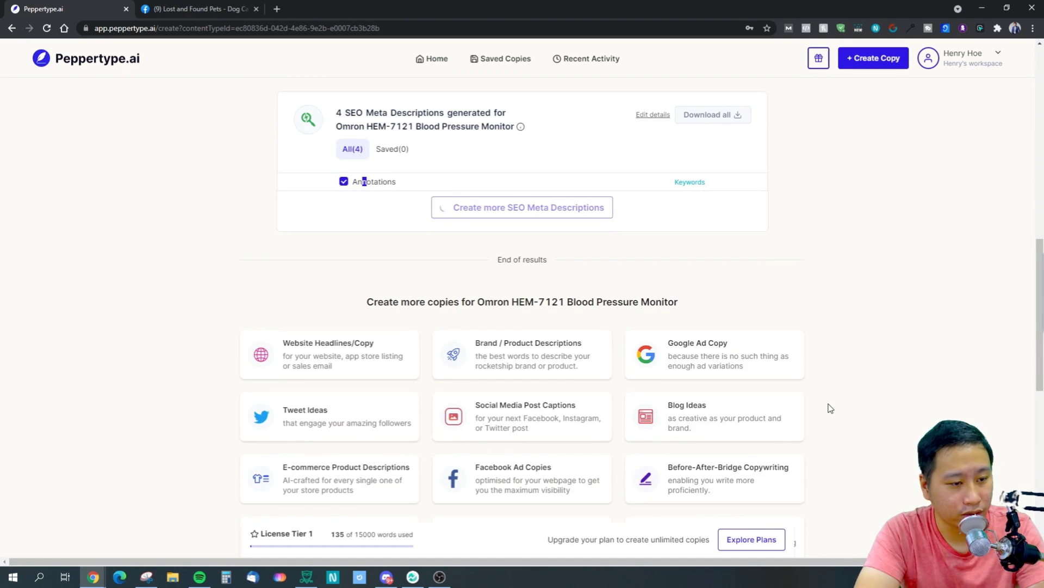
Search the page for 'seo meta' to locate the results
key(ctrl+f)
text(seo meta)
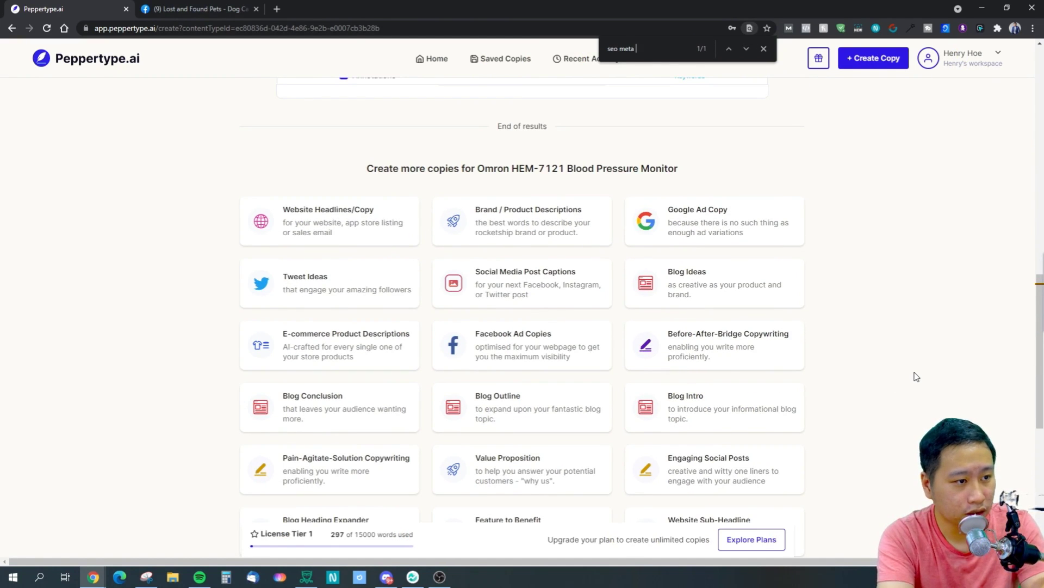
click(764, 49)
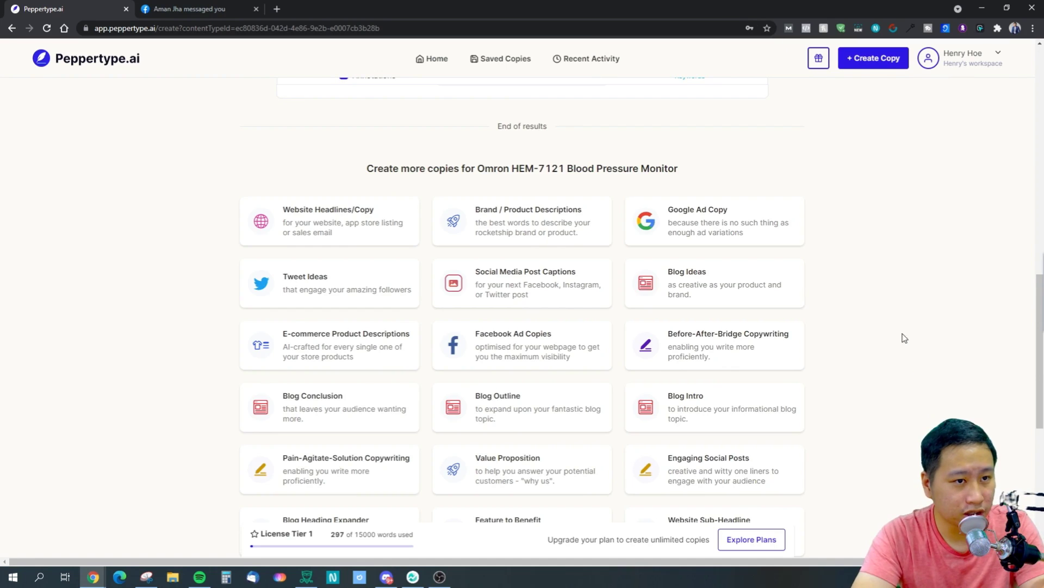
scroll(902, 333, up, 10)
scroll(905, 340, up, 3)
scroll(908, 340, up, 2)
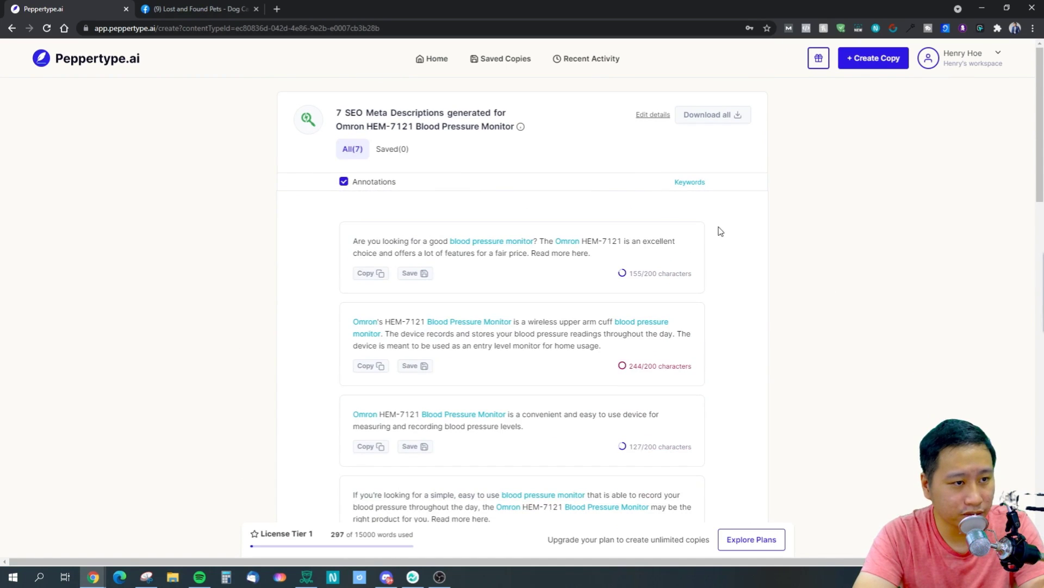
Review the seven descriptions, selecting the advanced measurement technology one without changing it
mouse_move(522, 129)
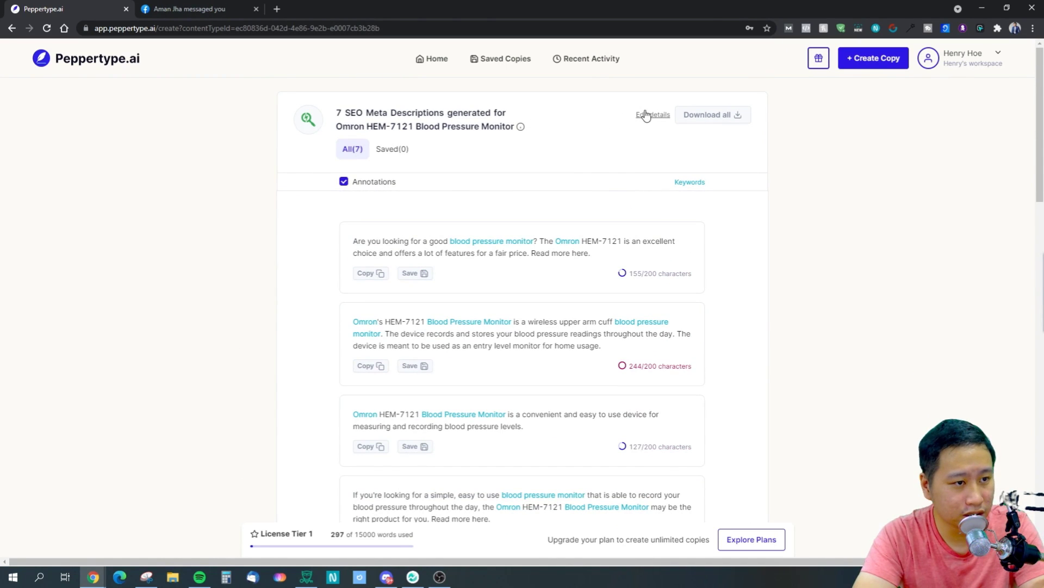
scroll(653, 230, down, 4)
scroll(664, 232, down, 3)
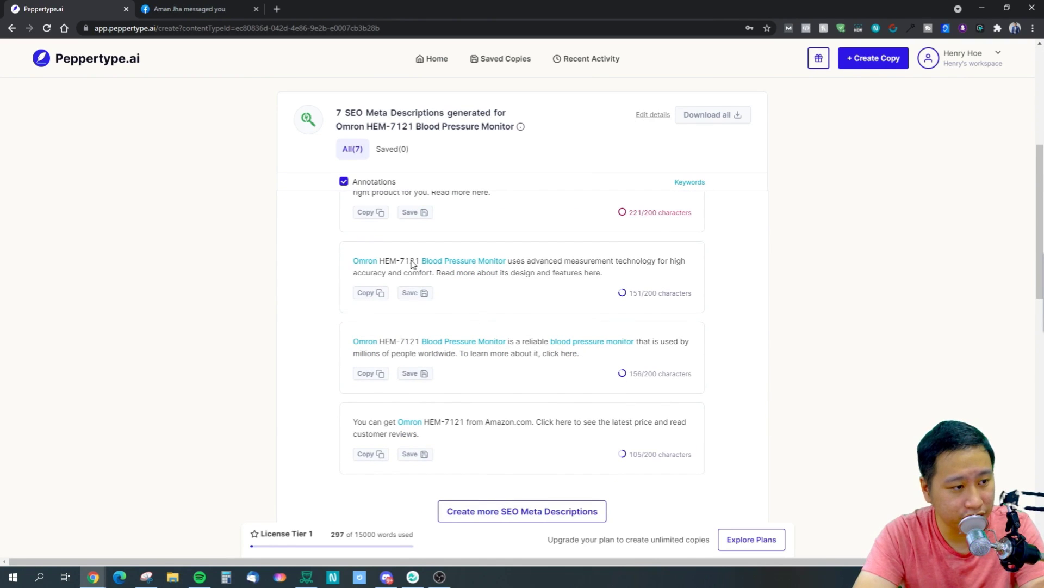
scroll(554, 294, up, 3)
scroll(544, 304, up, 2)
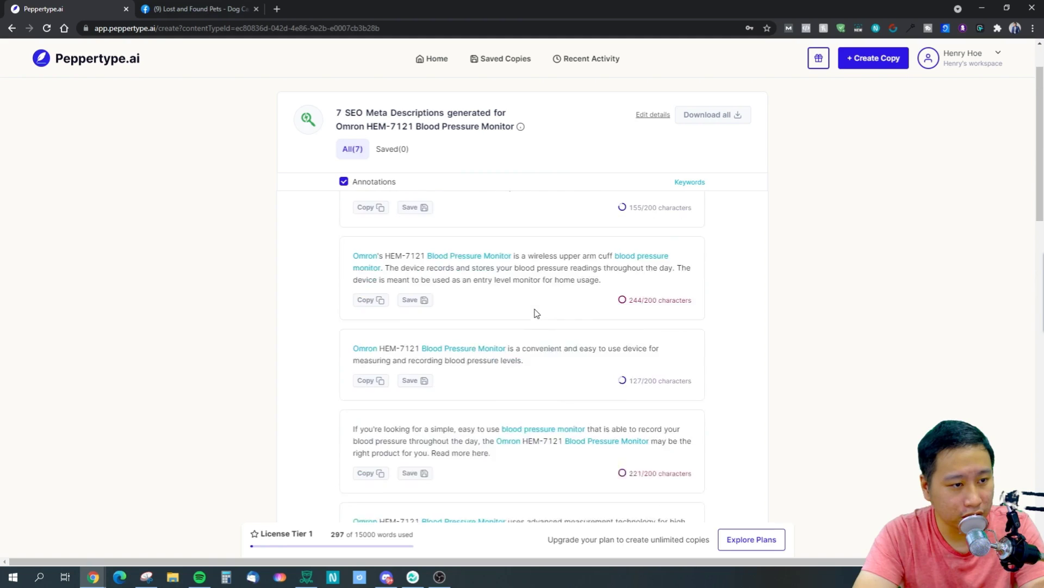
scroll(533, 310, down, 3)
scroll(555, 332, down, 1)
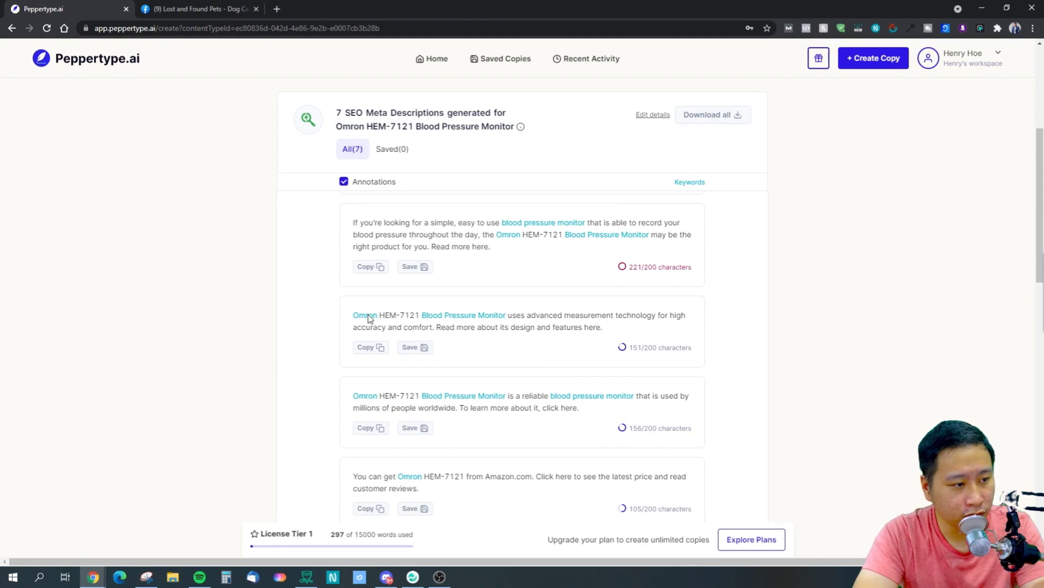
click(604, 326)
drag(604, 327, 359, 312)
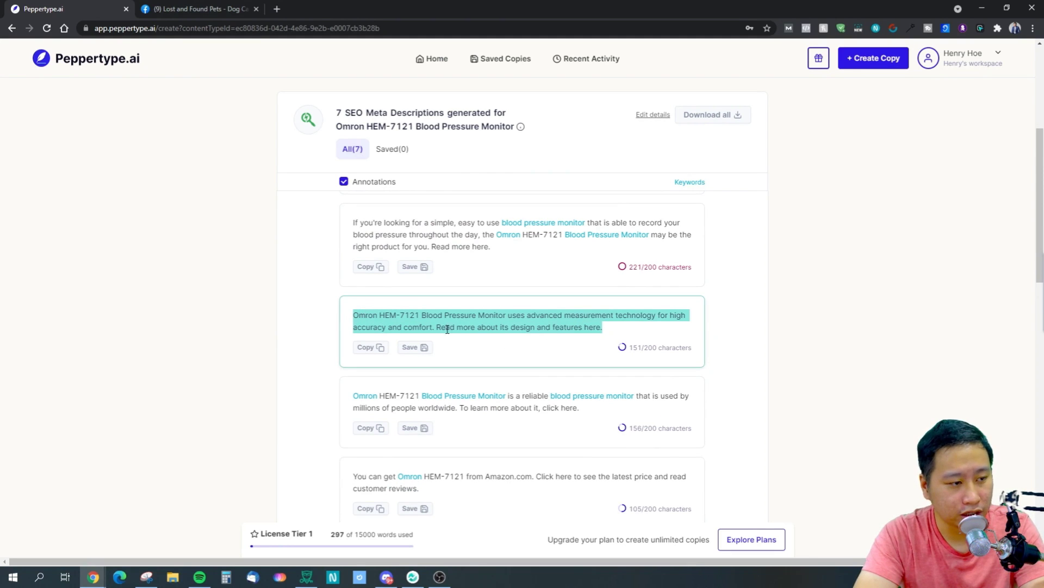
click(816, 319)
scroll(805, 327, up, 5)
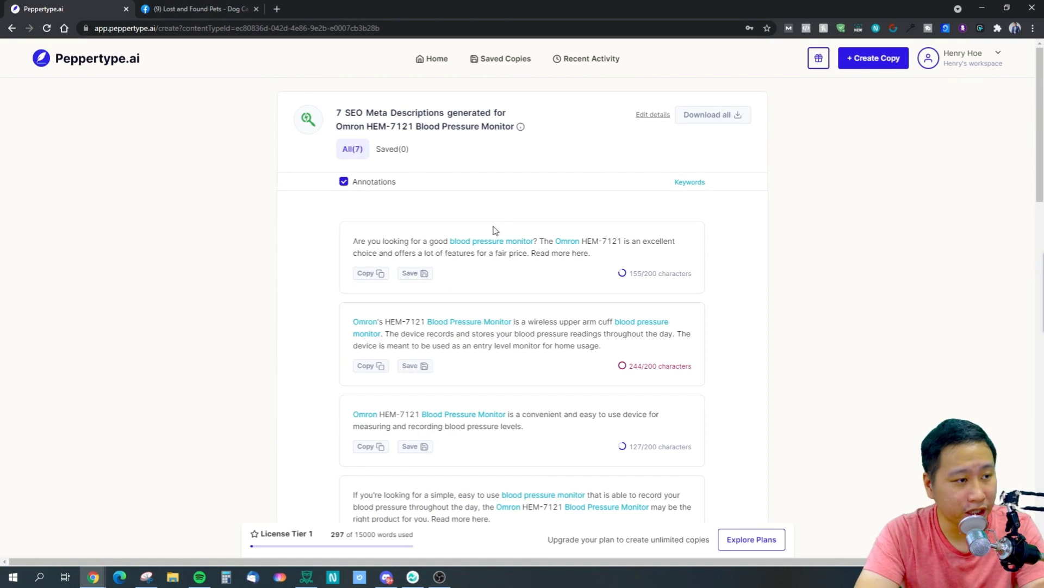
Clear the Description and add 'upper arm cuff' as a third keyword
click(654, 114)
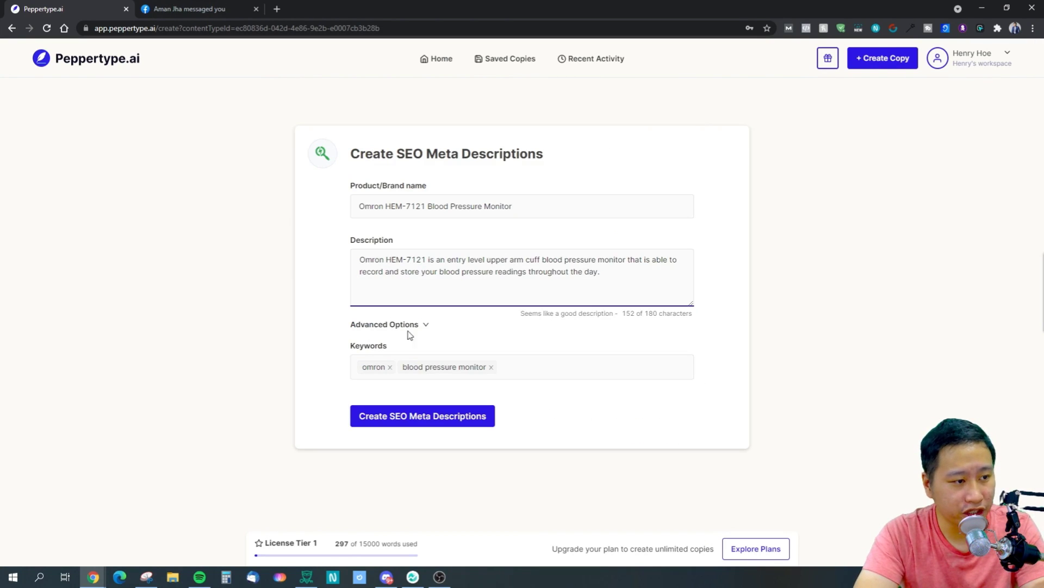
key(ctrl+a)
key(BackSpace)
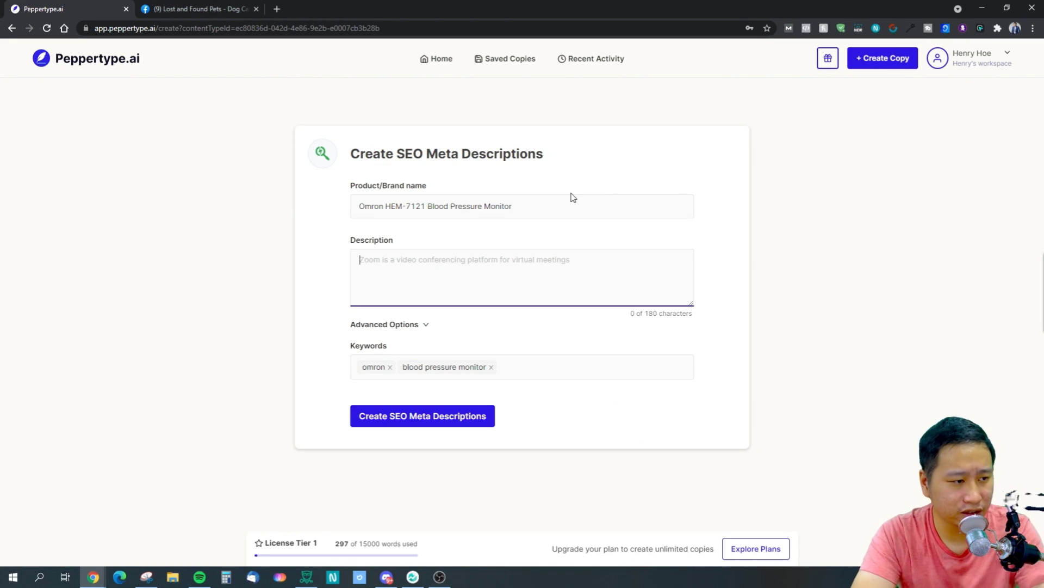
click(528, 372)
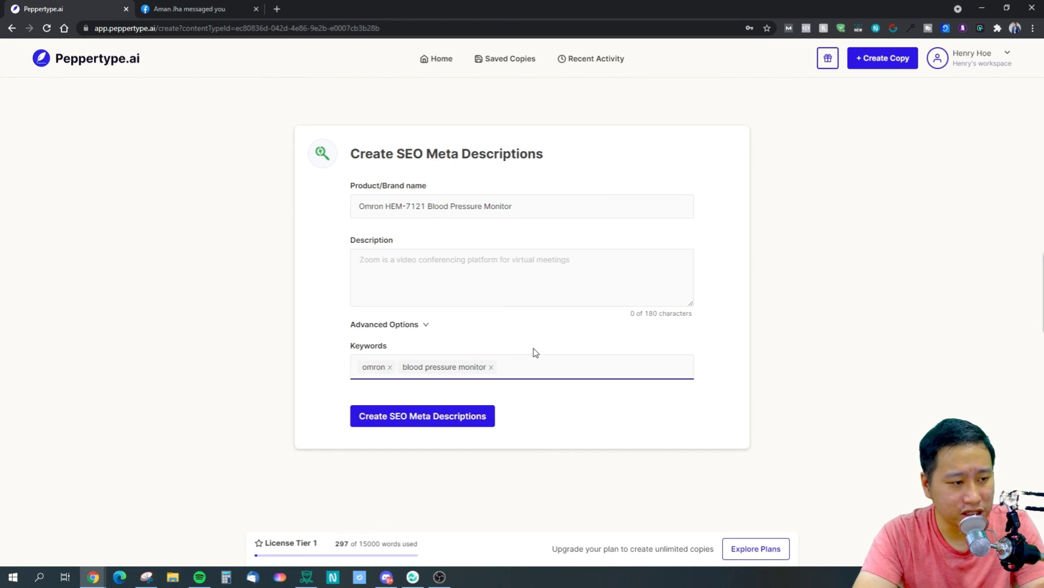
click(377, 261)
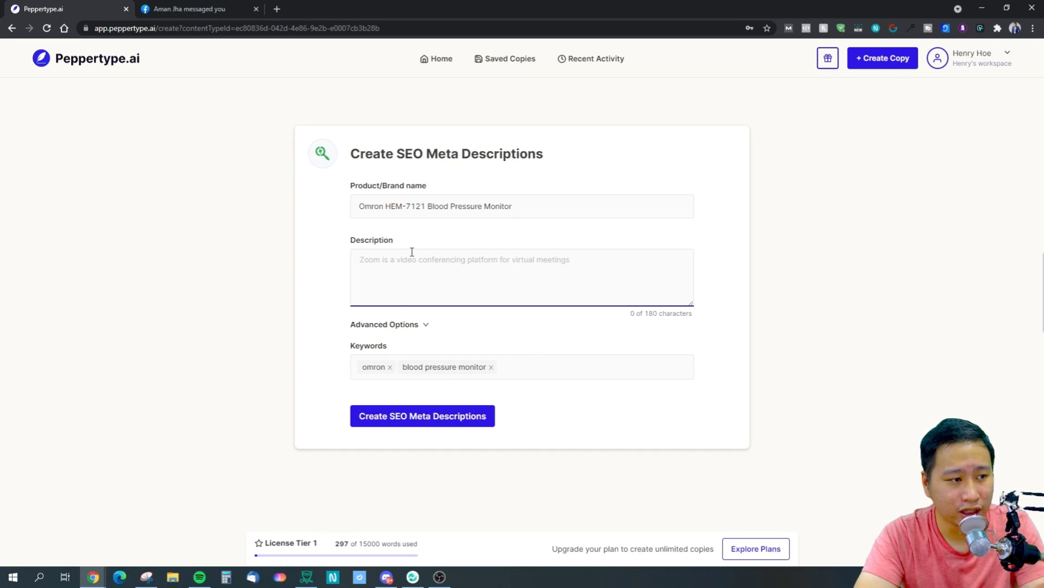
click(512, 370)
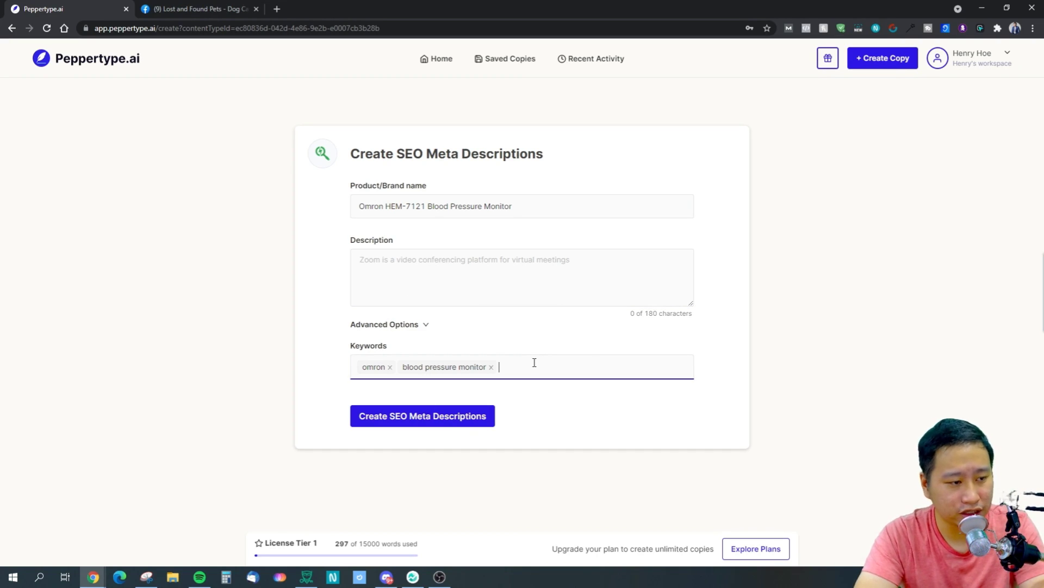
text(upper arm cuff)
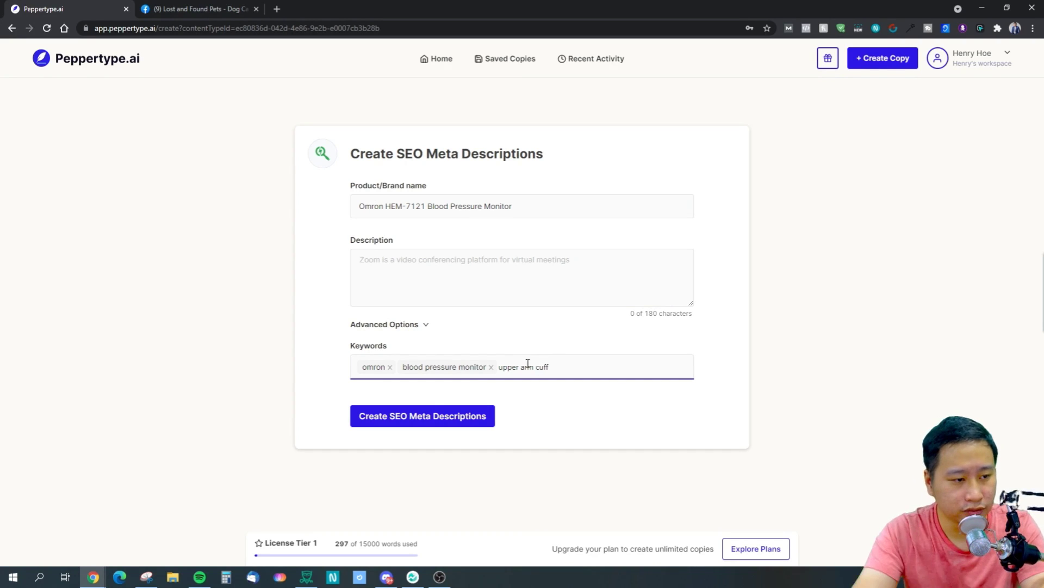
key(Return)
click(448, 265)
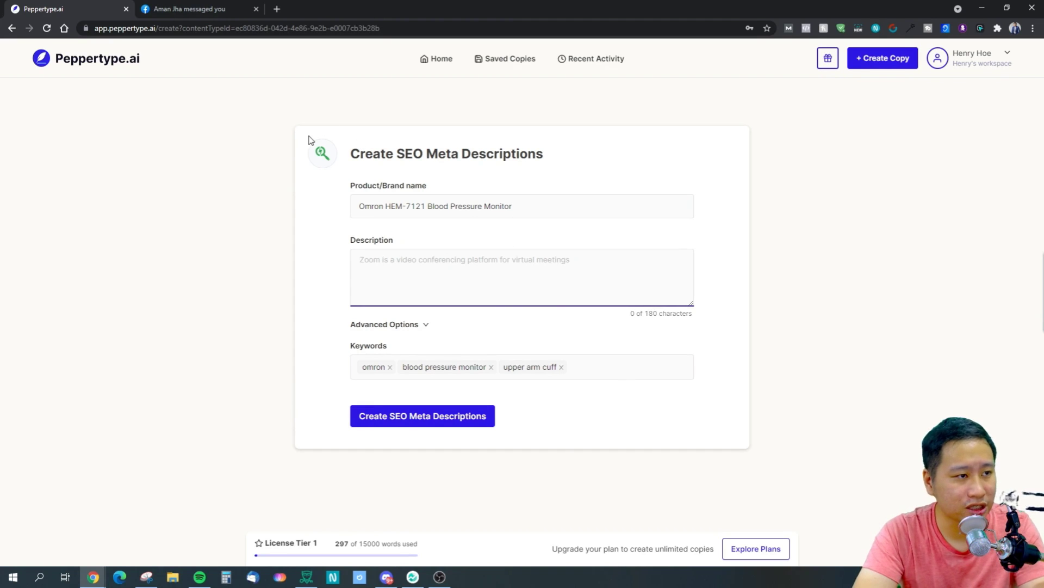
Go Home and browse the template grid, now at 297 of 15000 words used
click(437, 58)
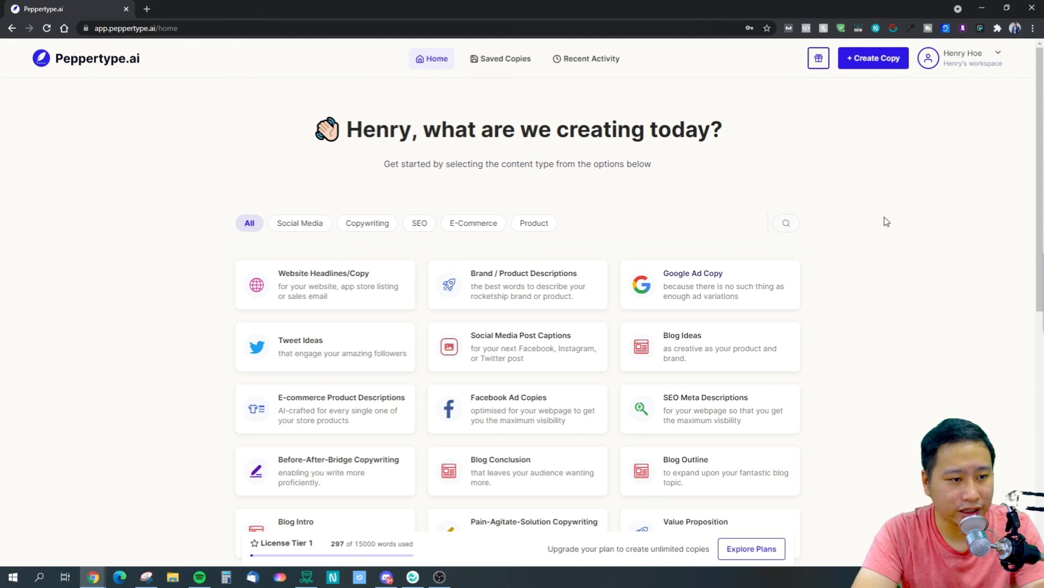
scroll(610, 379, down, 4)
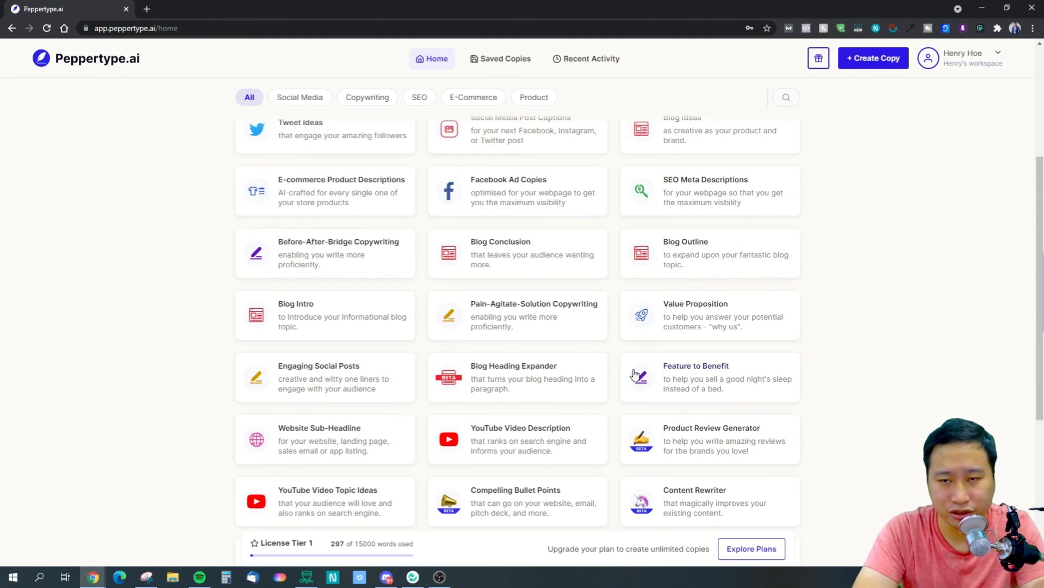
scroll(917, 288, down, 5)
scroll(893, 332, up, 7)
scroll(893, 332, up, 3)
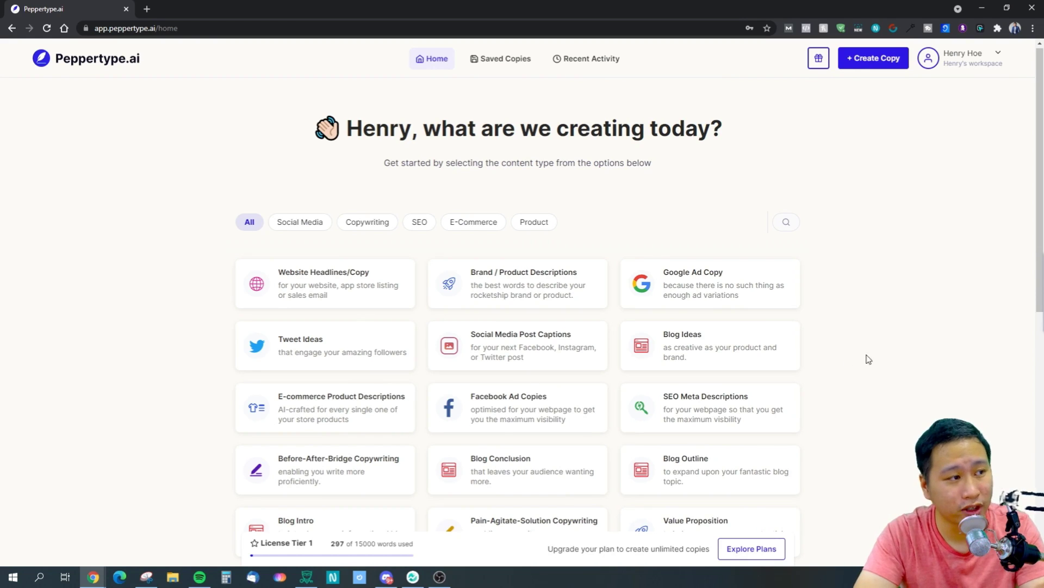
scroll(907, 359, down, 2)
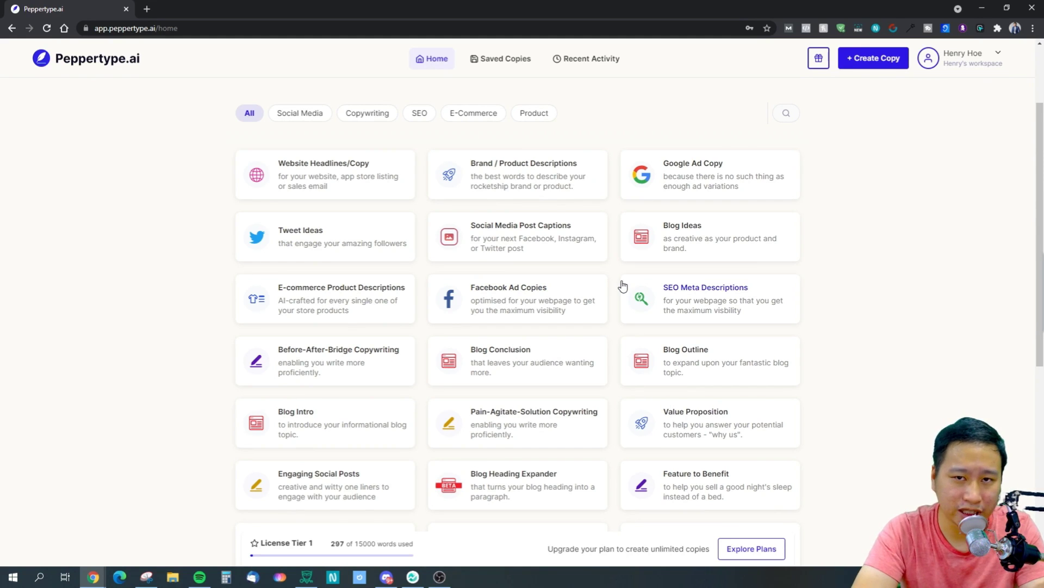
scroll(930, 264, down, 3)
scroll(912, 276, up, 4)
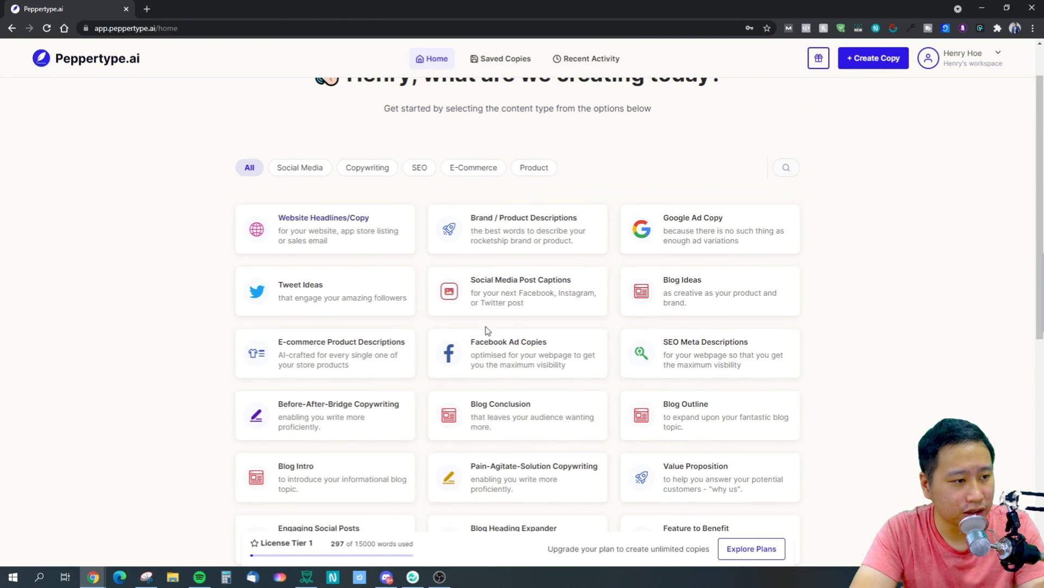
Open Social Media Post Captions and autofill the saved Omron HEM-7121 name and description
click(493, 304)
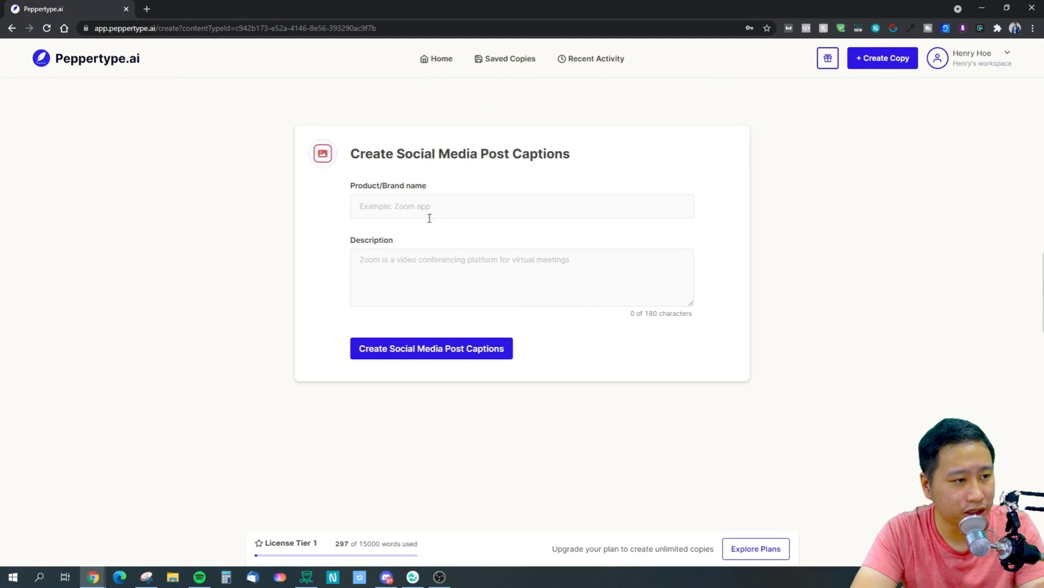
click(486, 218)
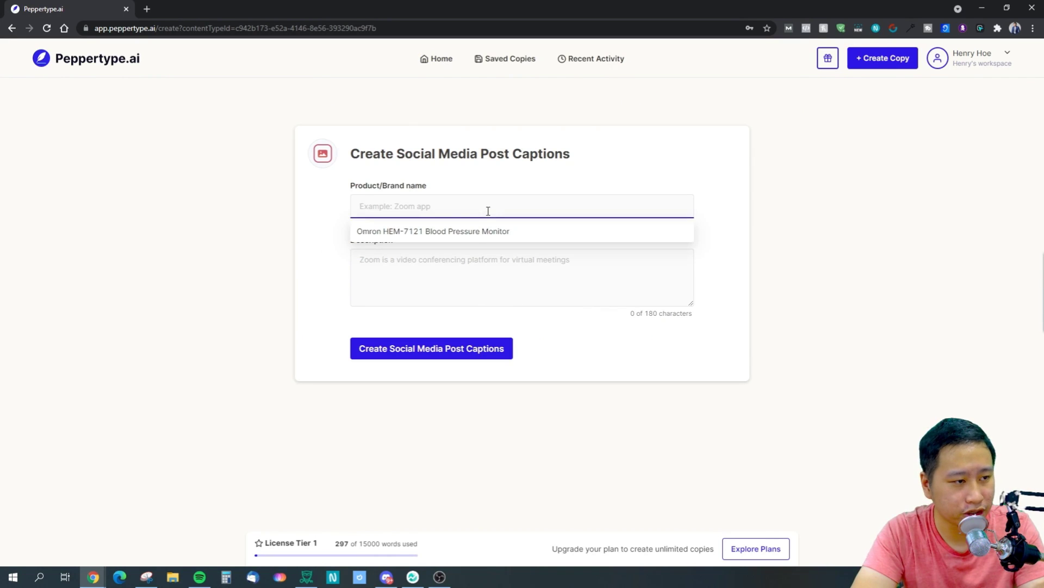
click(474, 230)
click(457, 285)
triple_click(579, 278)
click(864, 355)
Generate the captions and look through the five Omron results
click(445, 357)
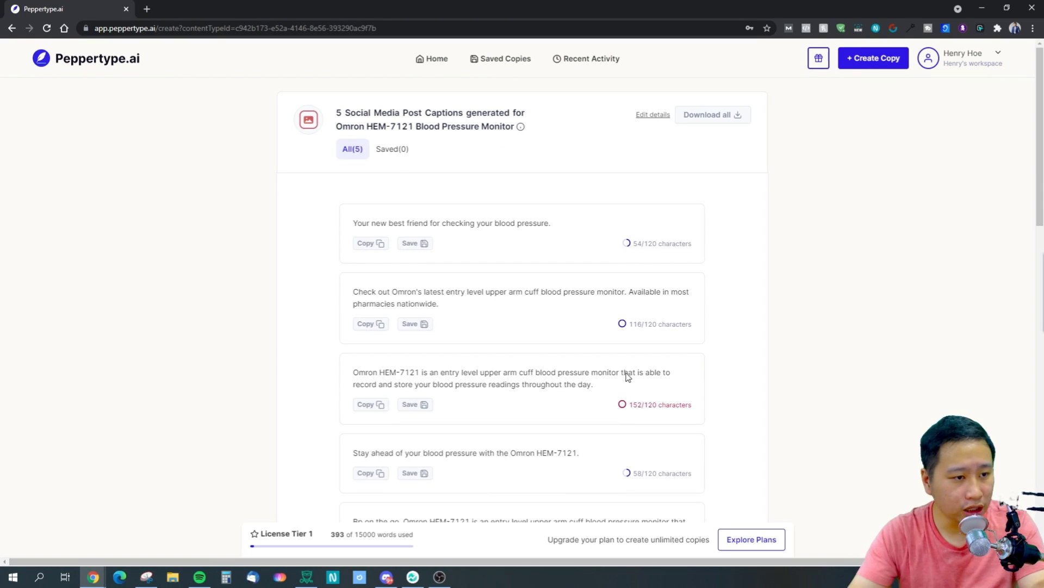
scroll(818, 390, down, 3)
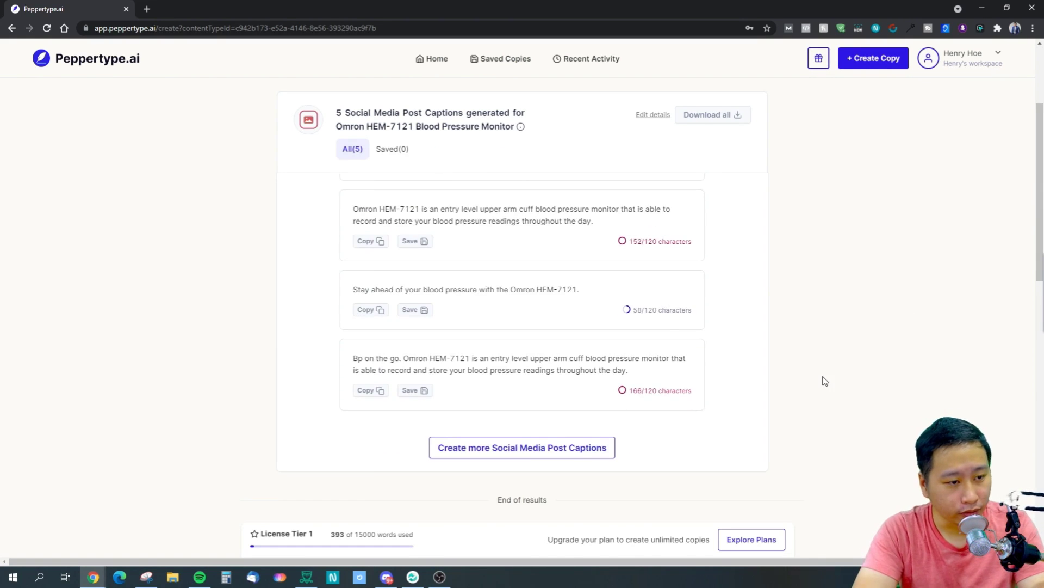
scroll(823, 379, up, 3)
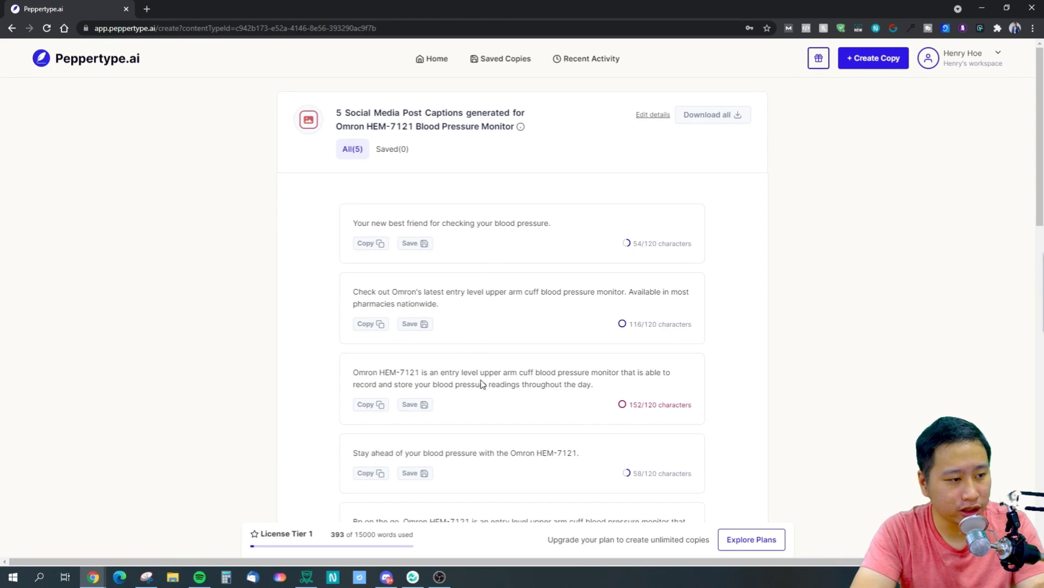
scroll(481, 384, down, 3)
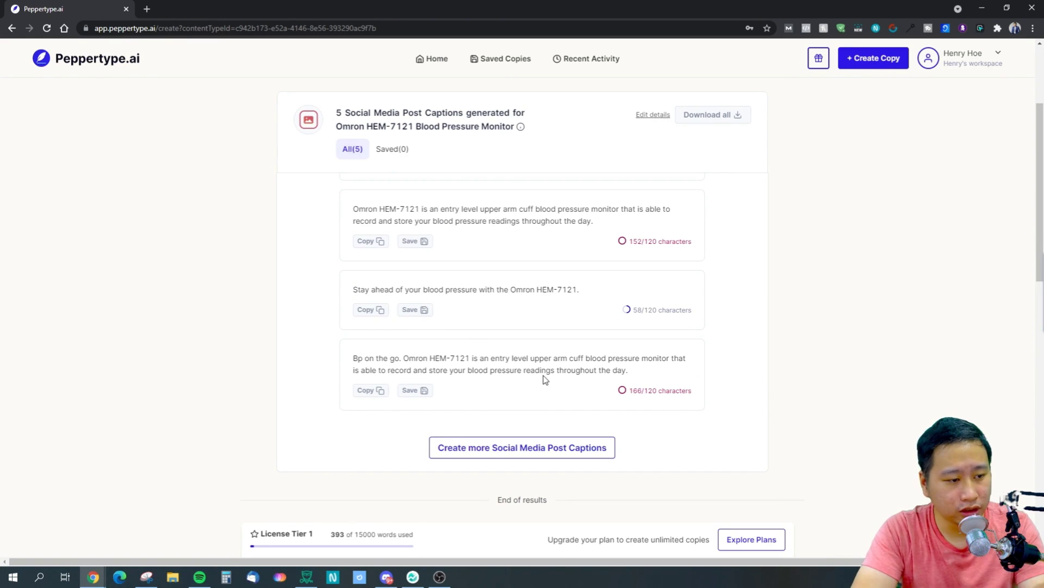
scroll(543, 372, up, 3)
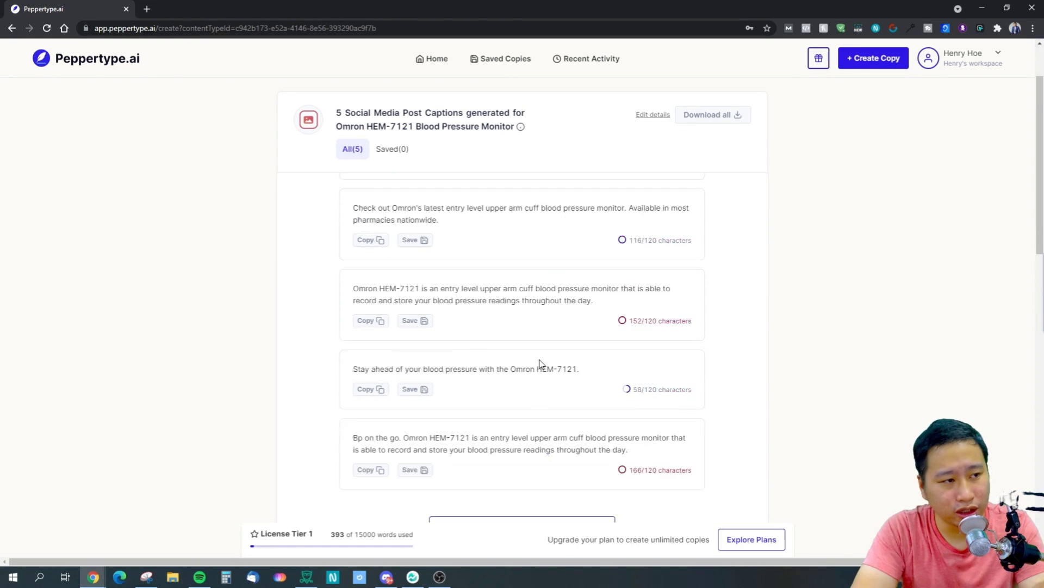
Return to Home and open the YouTube Video Description template
click(435, 64)
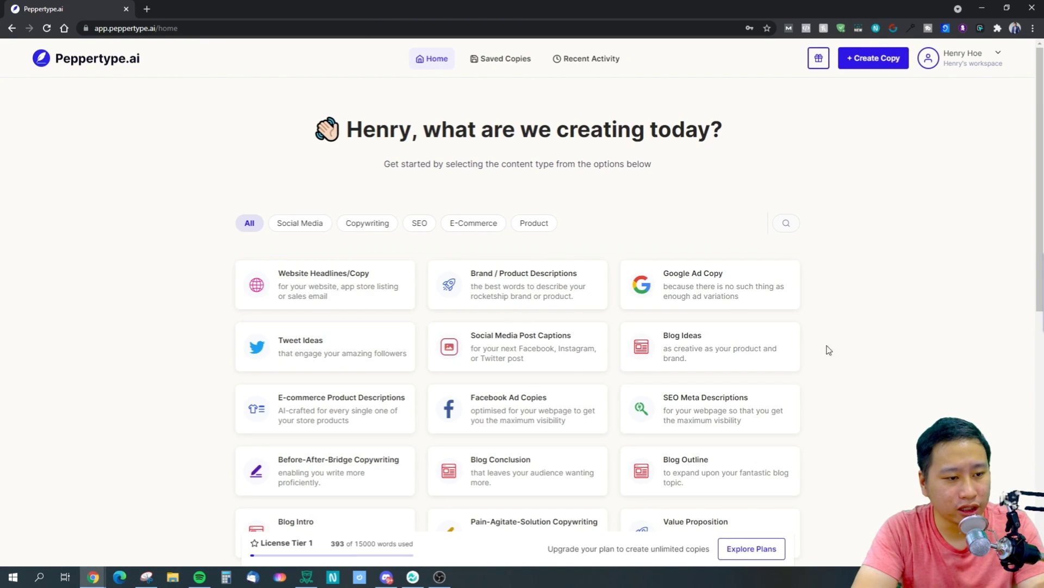
scroll(534, 366, down, 3)
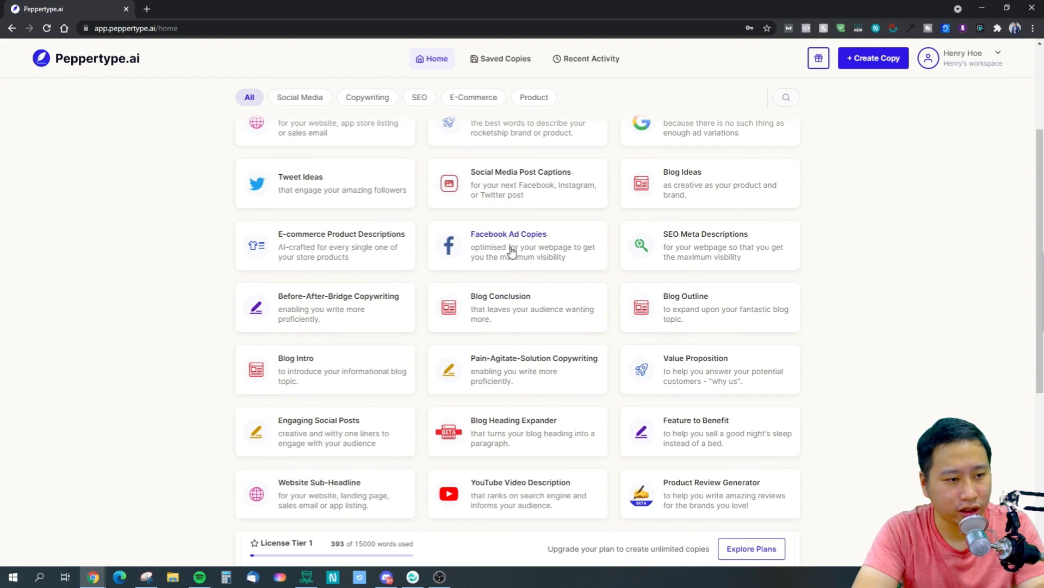
scroll(465, 354, down, 2)
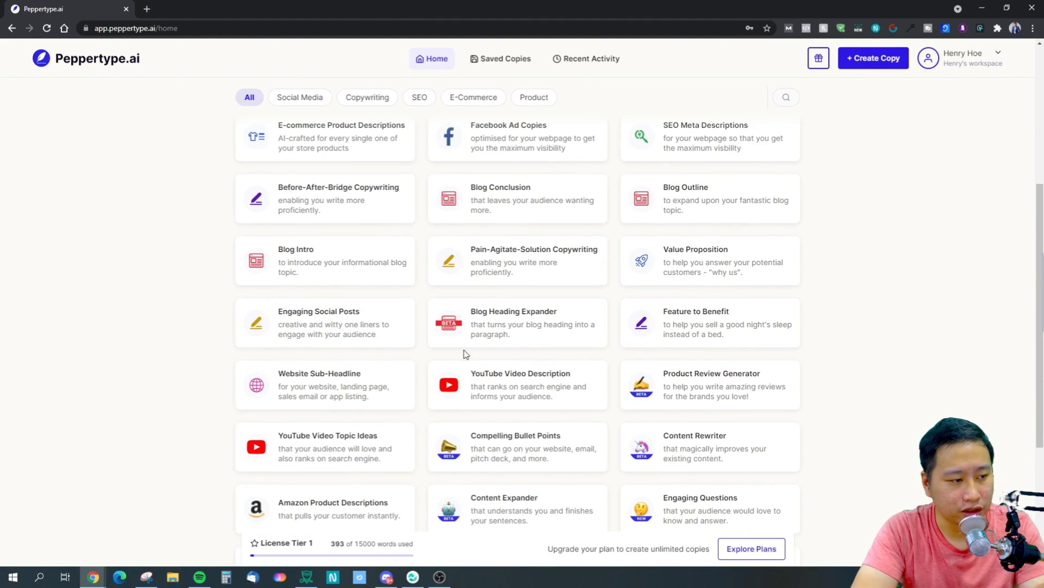
click(512, 392)
Enter SupportChamp as the product/brand name, trimming away the extra tagline text
click(432, 206)
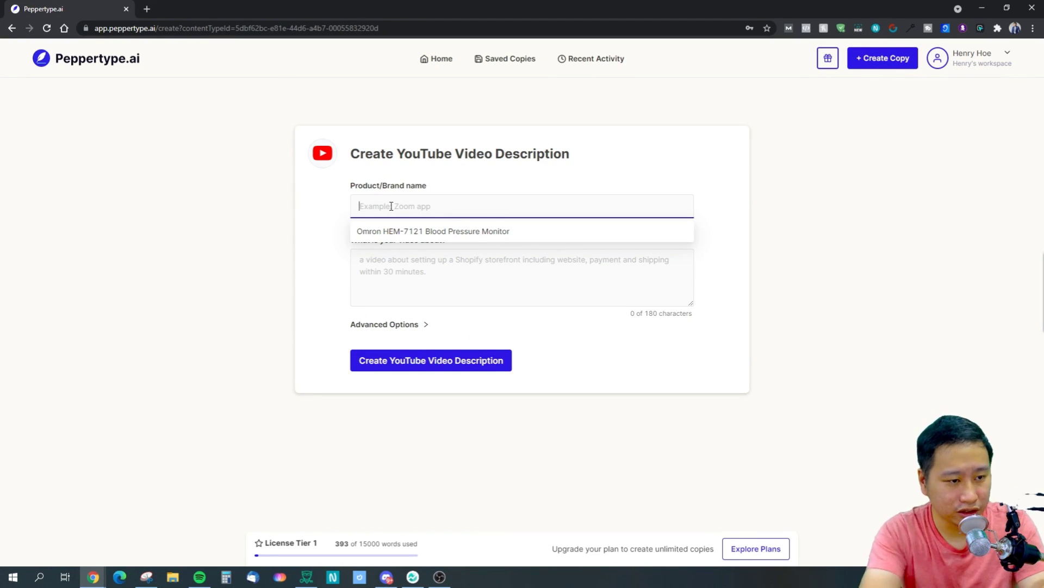
text(SupportChamp -)
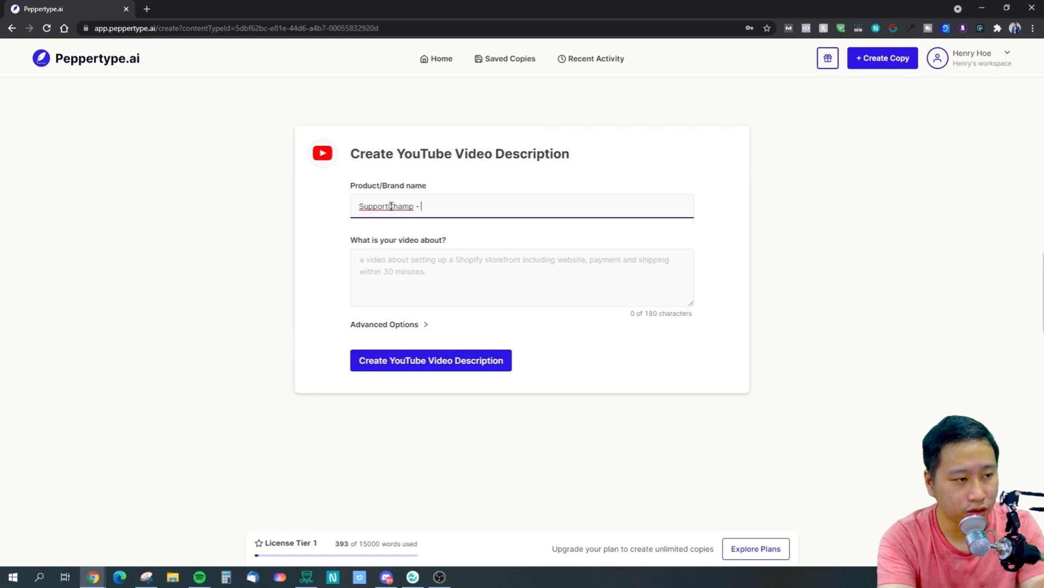
text(Cus)
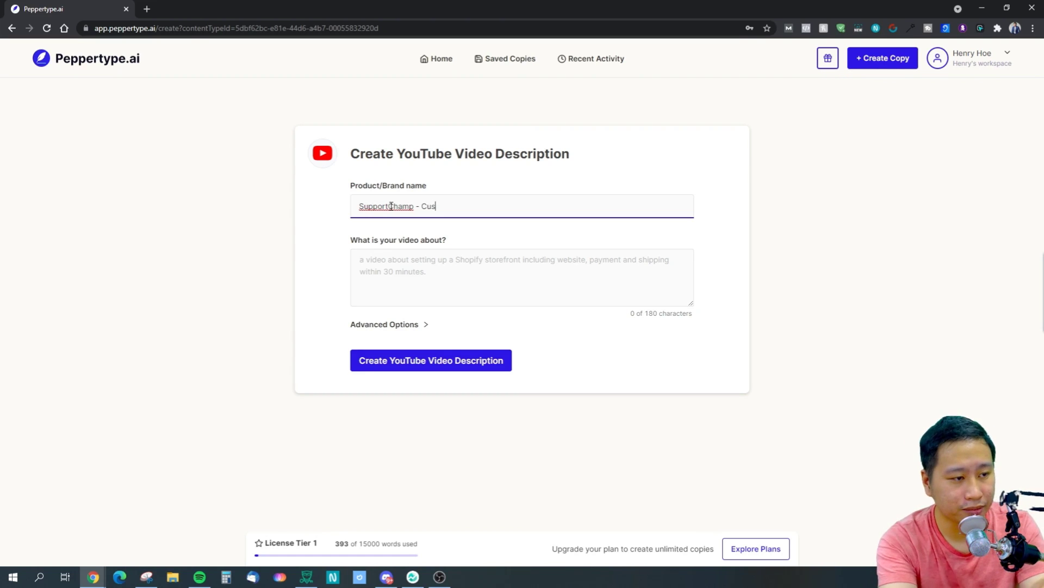
text(tomer Support Ticketing Tool)
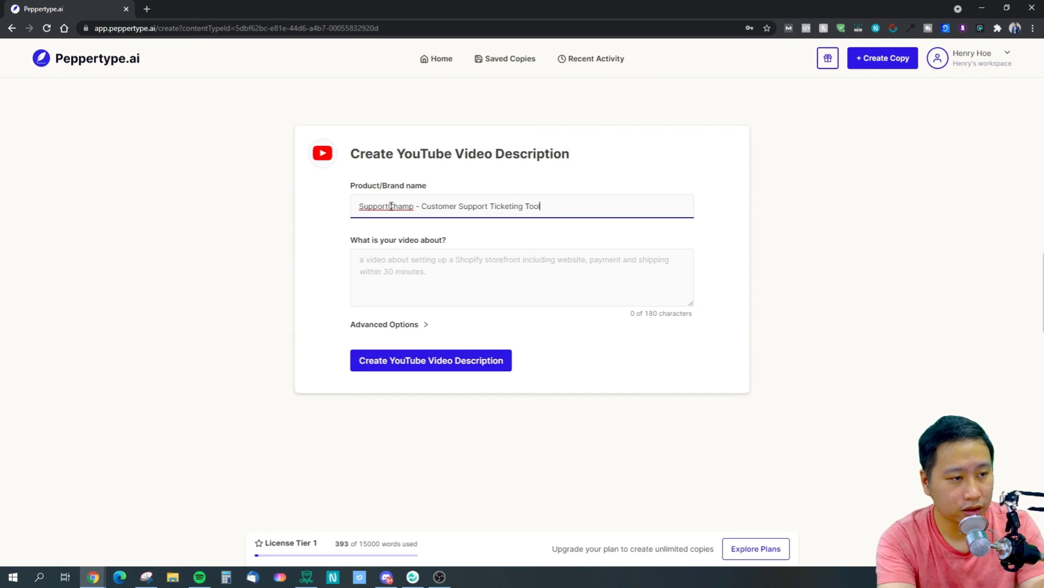
key(BackSpace)
key(BackSpace)
key(BackSpace)
key(BackSpace)
key(BackSpace)
key(BackSpace)
key(BackSpace)
key(BackSpace)
key(BackSpace)
key(BackSpace)
key(BackSpace)
key(BackSpace)
key(BackSpace)
key(BackSpace)
key(BackSpace)
key(BackSpace)
key(BackSpace)
key(BackSpace)
key(BackSpace)
key(BackSpace)
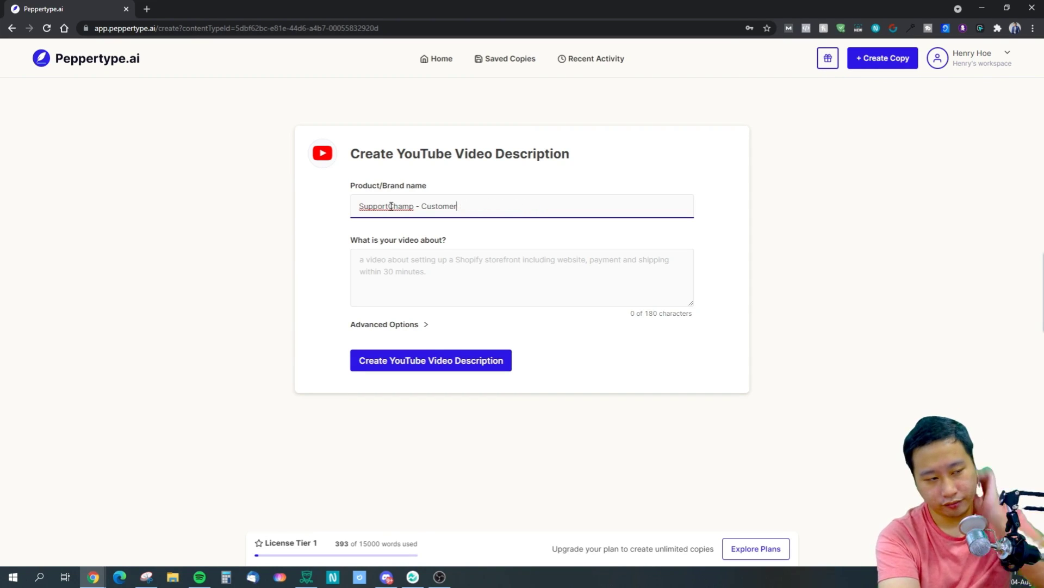
text(Monitor)
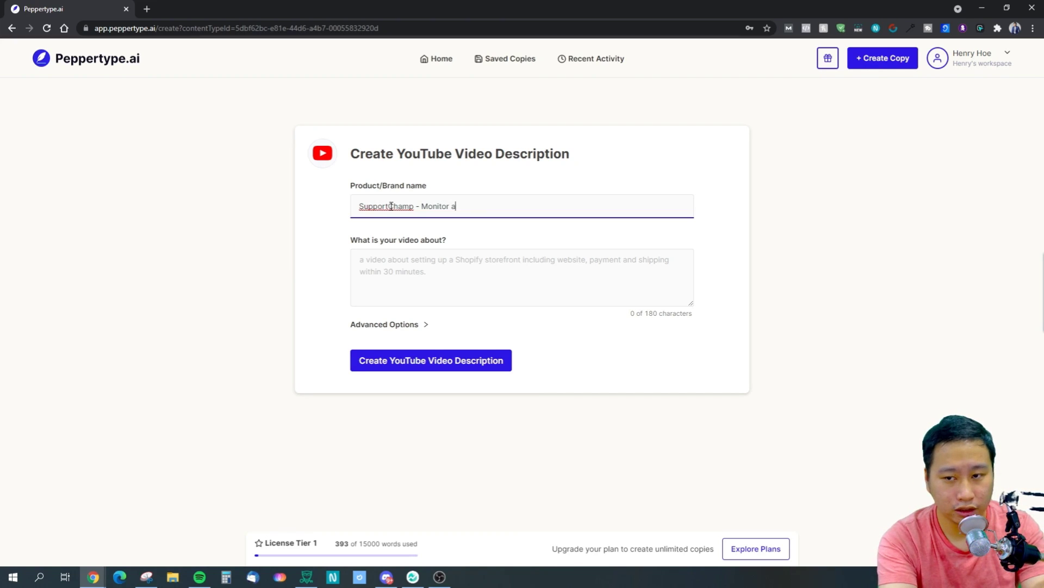
key(BackSpace)
key(BackSpace)
key(BackSpace)
key(BackSpace)
key(BackSpace)
key(BackSpace)
key(BackSpace)
text(anage y)
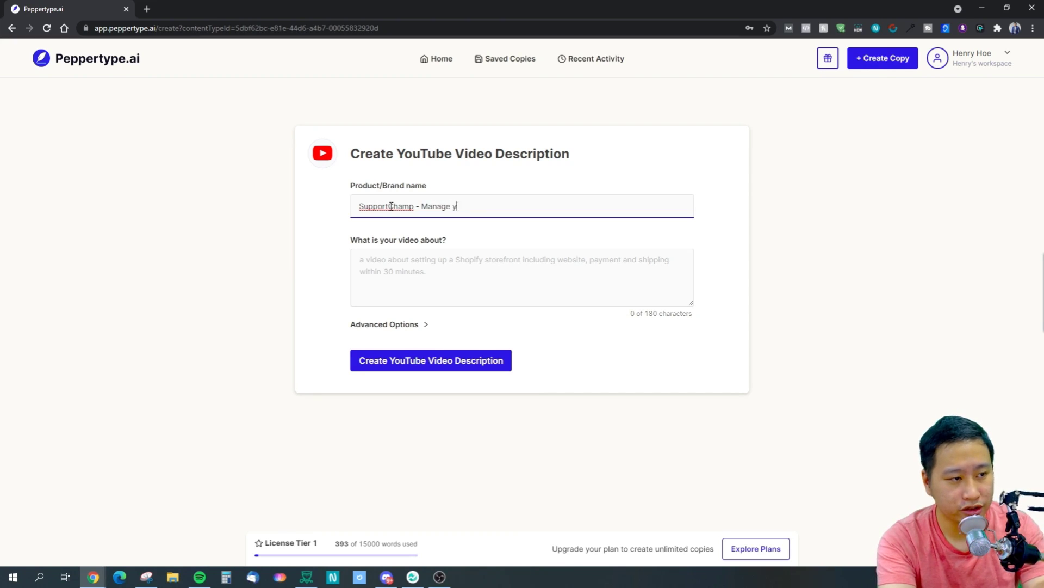
text(ou Your Customer S)
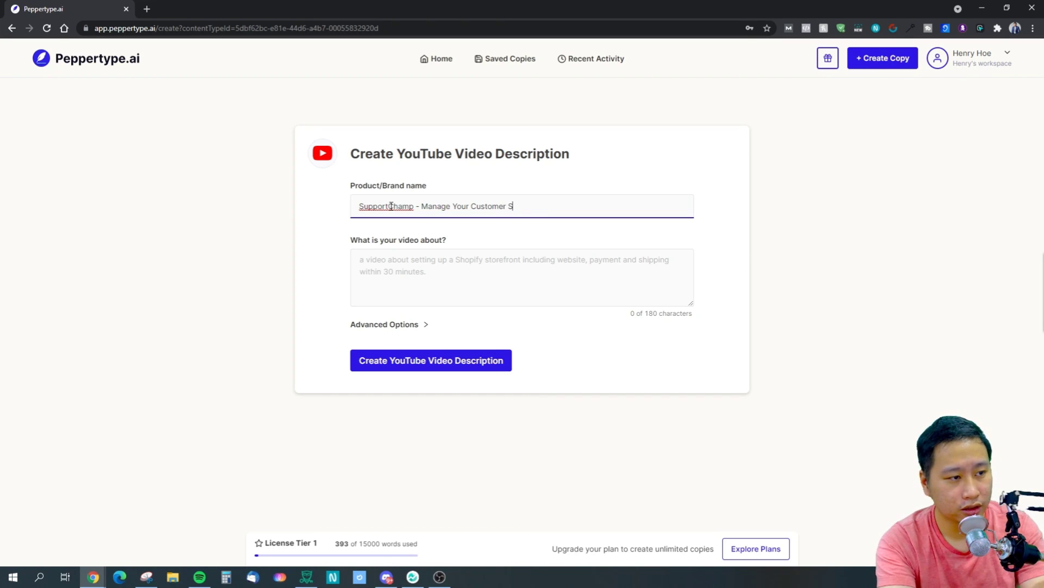
key(BackSpace)
key(BackSpace)
key(BackSpace)
key(BackSpace)
key(BackSpace)
key(BackSpace)
key(BackSpace)
key(BackSpace)
key(BackSpace)
key(BackSpace)
key(BackSpace)
key(BackSpace)
key(BackSpace)
key(BackSpace)
key(BackSpace)
key(BackSpace)
key(BackSpace)
key(BackSpace)
key(BackSpace)
key(BackSpace)
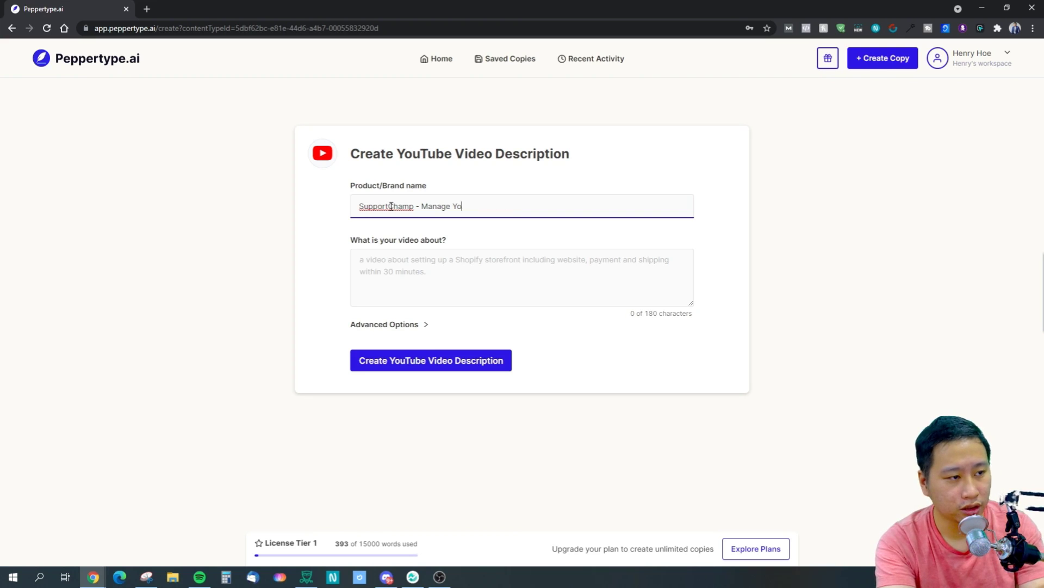
key(BackSpace)
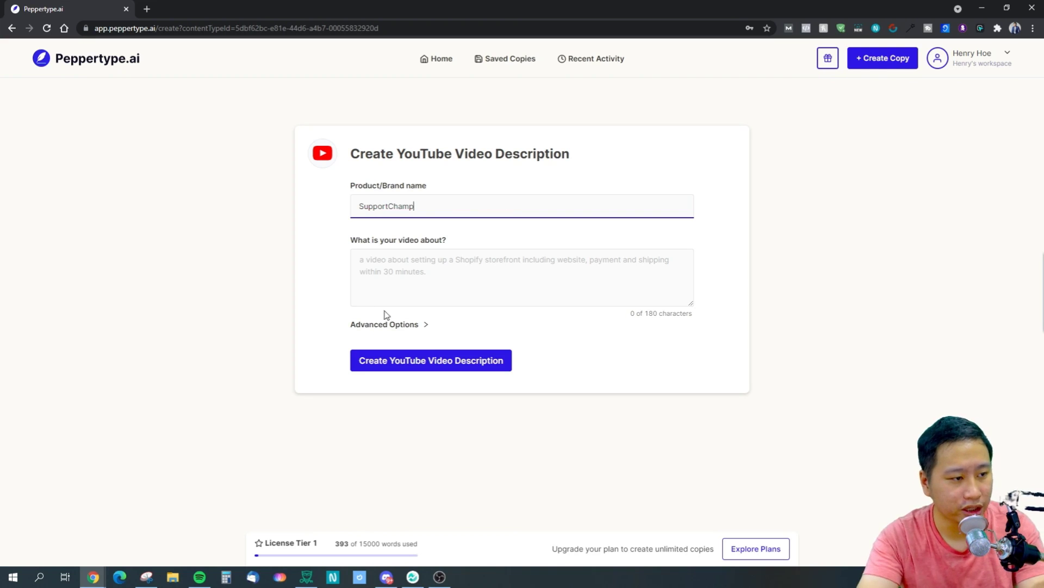
click(426, 296)
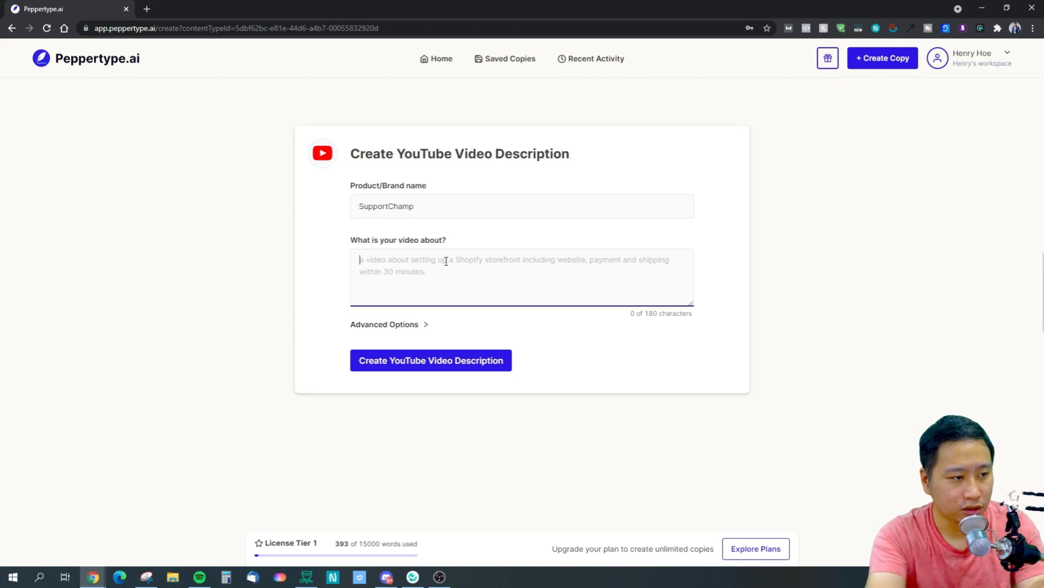
Describe the video as a customer support ticketing tool with website chat widget and social media integrations
text(S)
key(BackSpace)
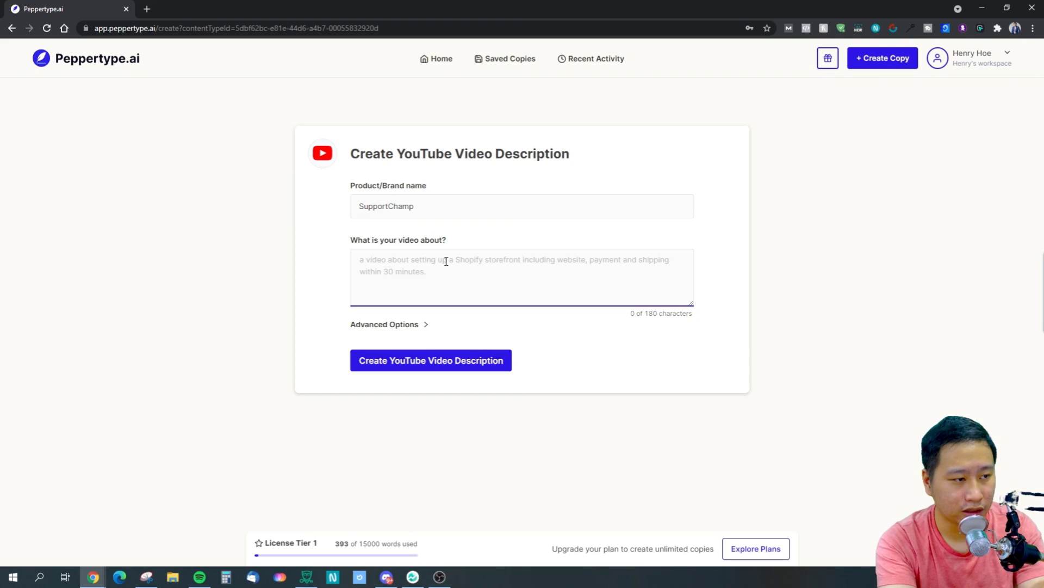
text(S)
key(BackSpace)
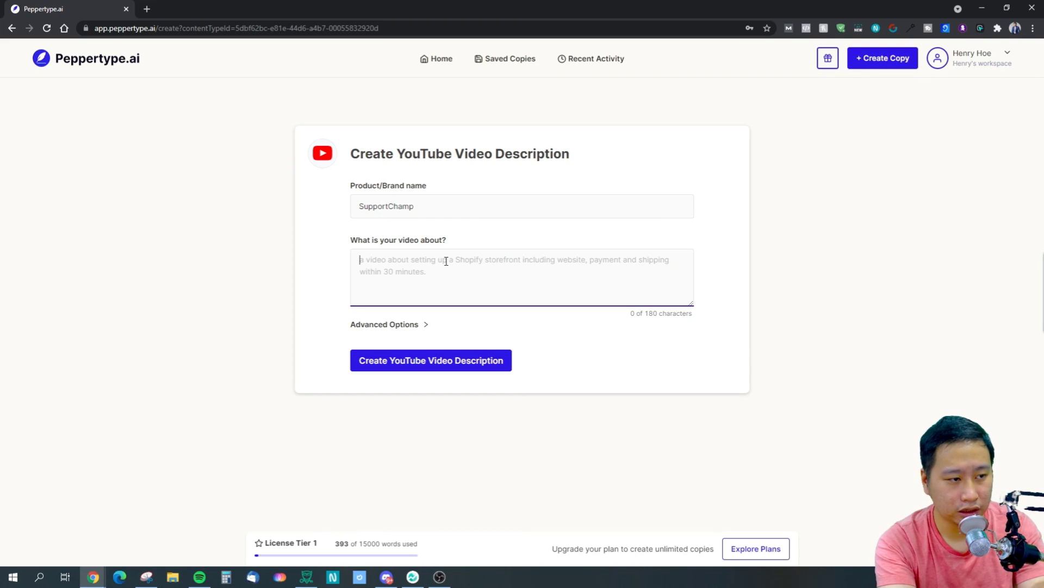
text(Supportchamp is a )
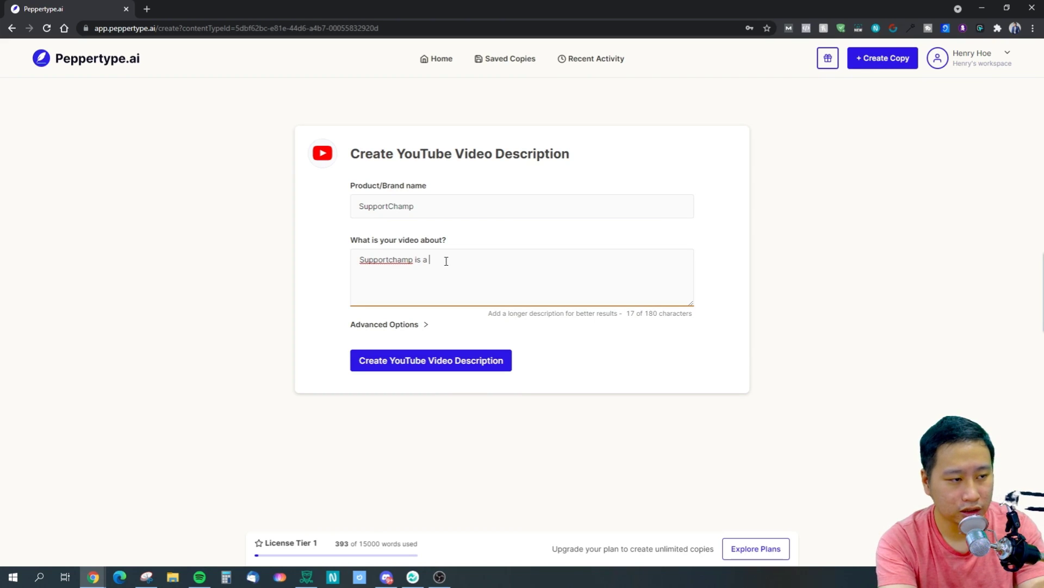
text(customer support ticke)
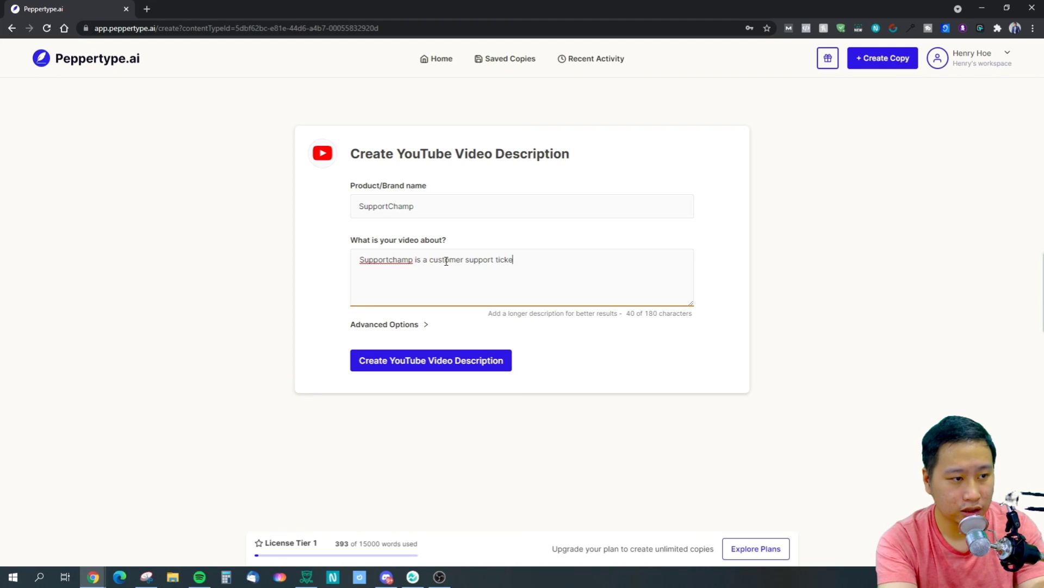
text(ting tool with website chat )
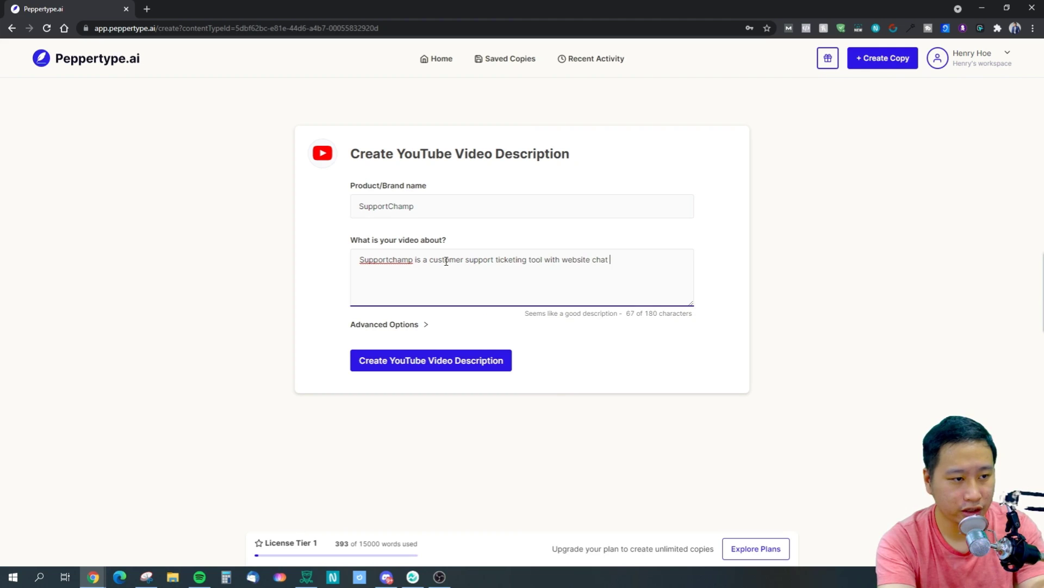
text(weidge)
key(BackSpace)
key(BackSpace)
key(BackSpace)
key(BackSpace)
key(BackSpace)
text(idget)
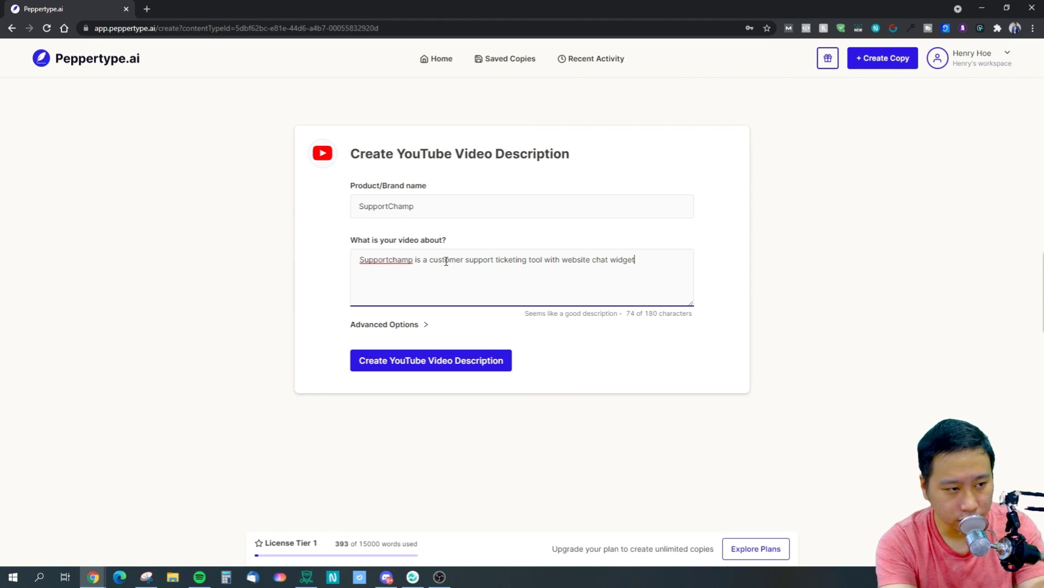
text( that)
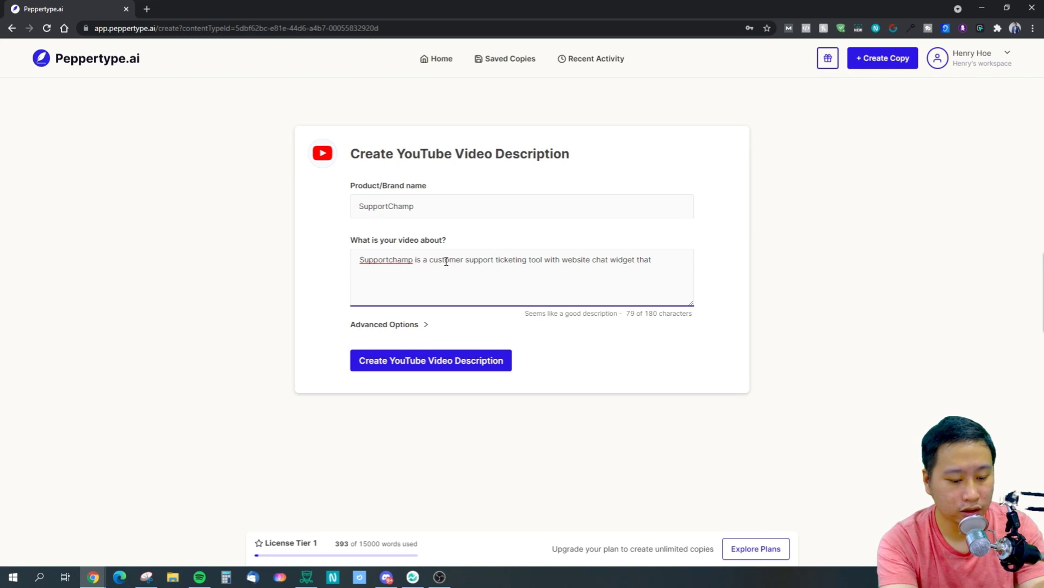
text( also has social media)
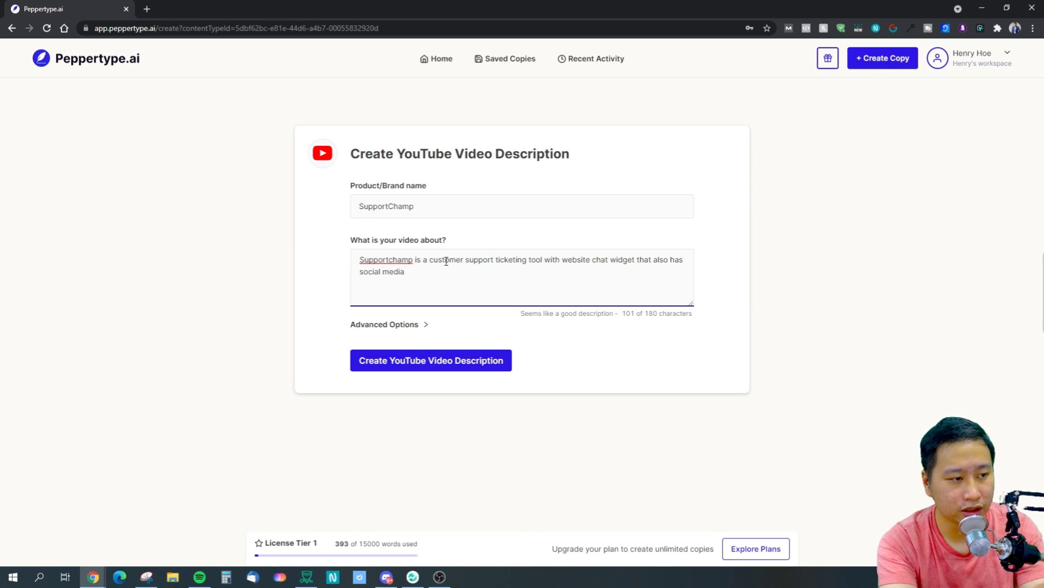
text( integartions)
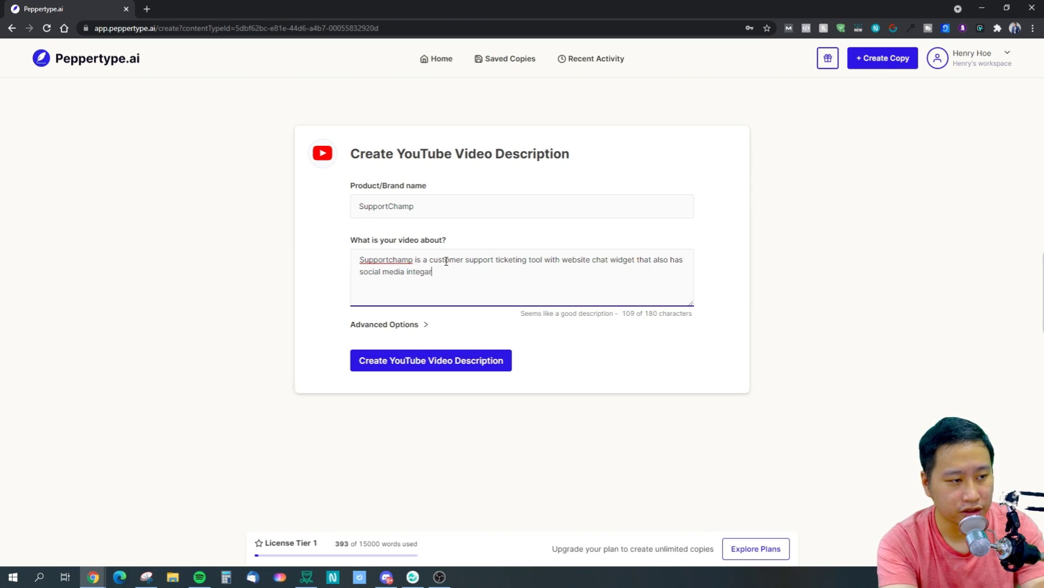
key(BackSpace)
key(BackSpace)
key(BackSpace)
key(BackSpace)
text(rations.)
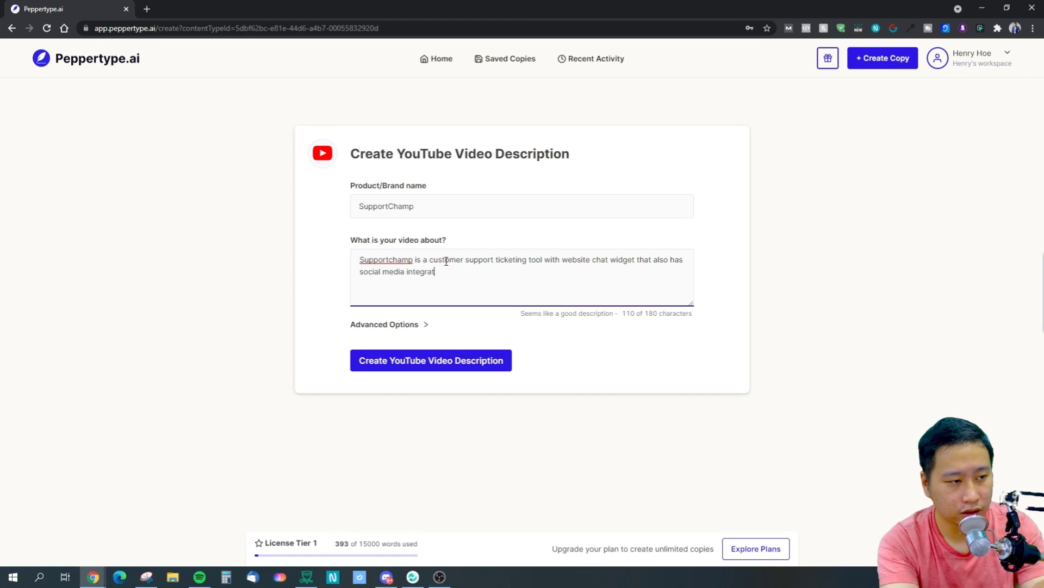
Add SupportChamp as the keyword to rank for and generate the descriptions
click(398, 325)
click(455, 371)
text(SupportChamp)
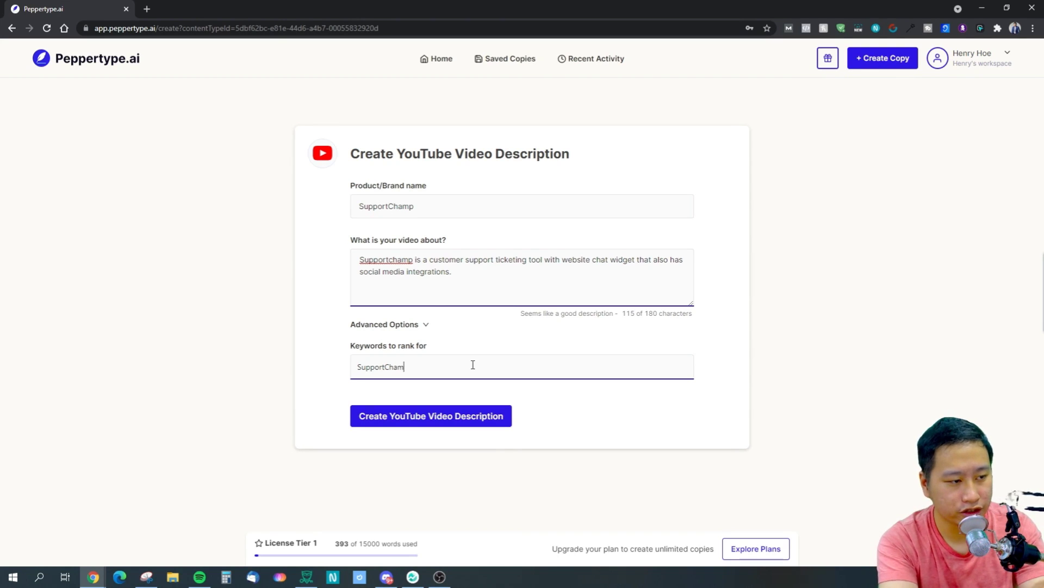
key(Return)
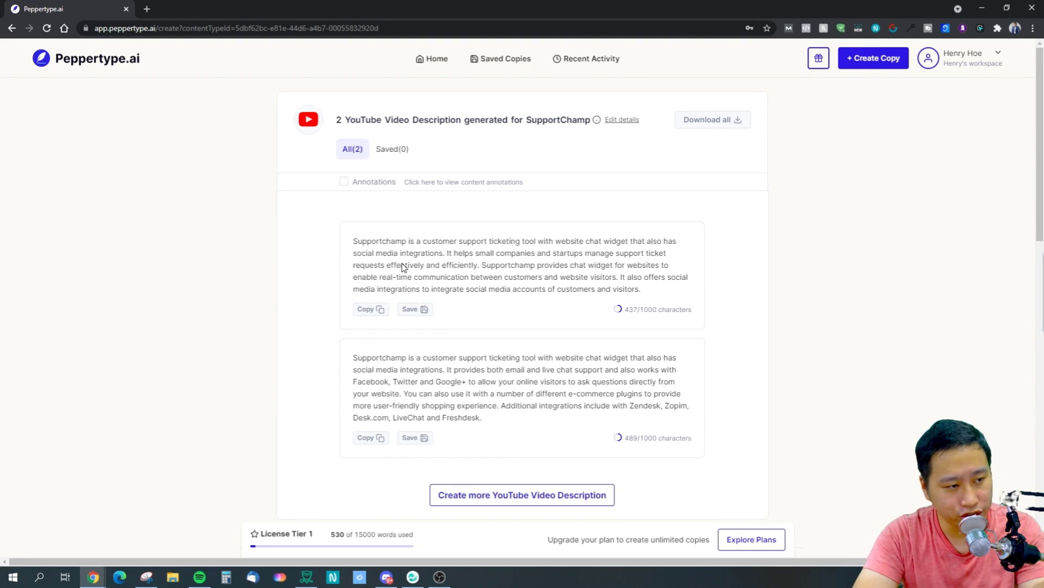
Delete the first description's opening sentence, then restore it
click(638, 241)
drag(340, 240, 423, 253)
click(458, 264)
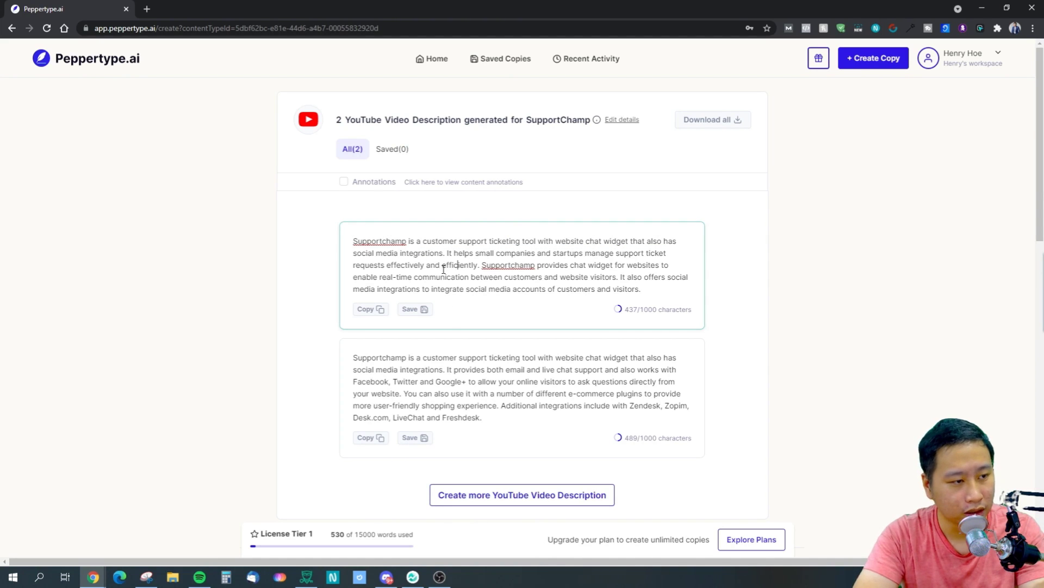
drag(447, 253, 355, 241)
key(ctrl+c)
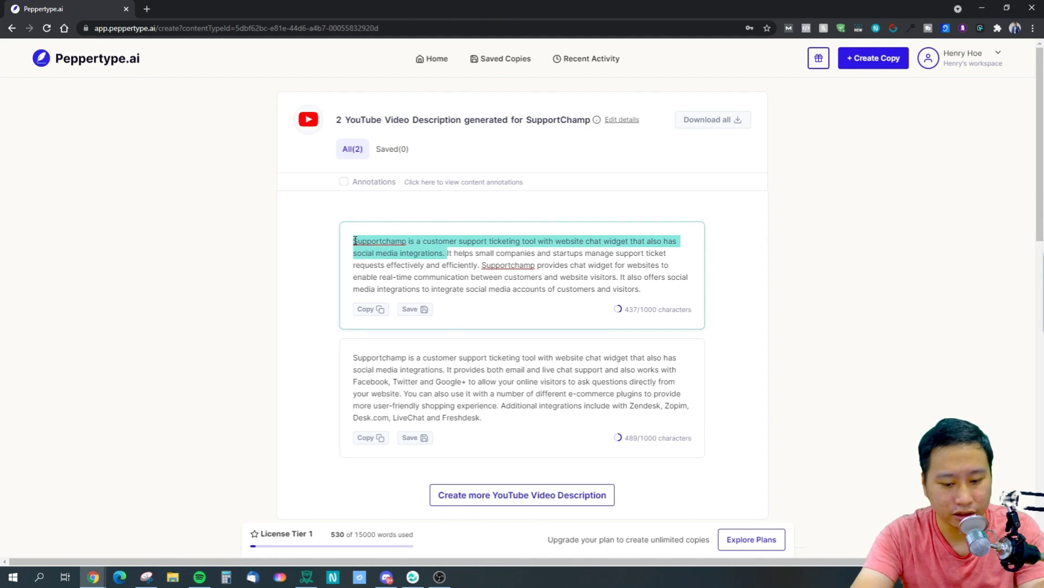
key(BackSpace)
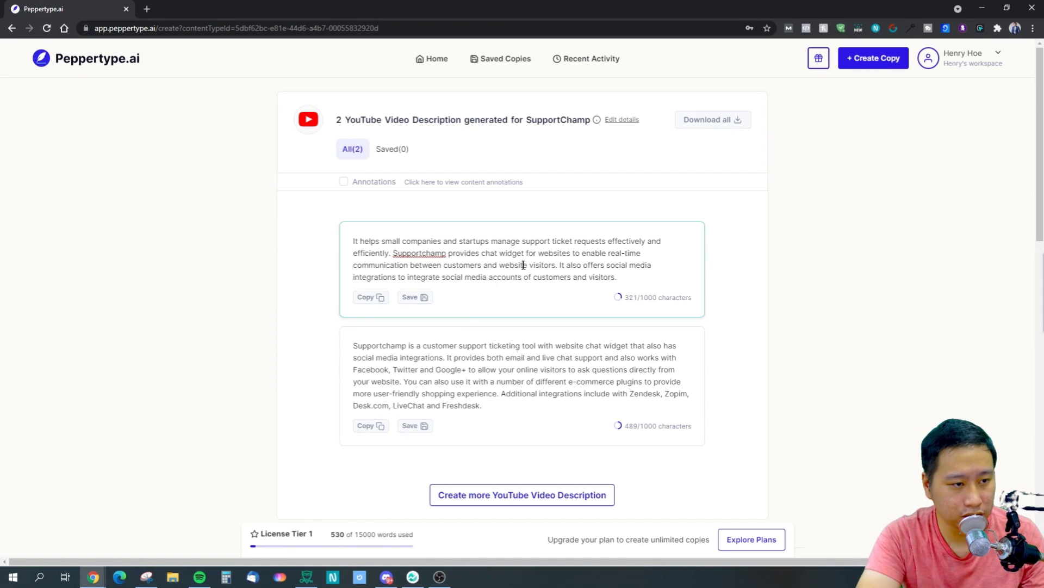
key(ctrl+v)
scroll(749, 375, down, 1)
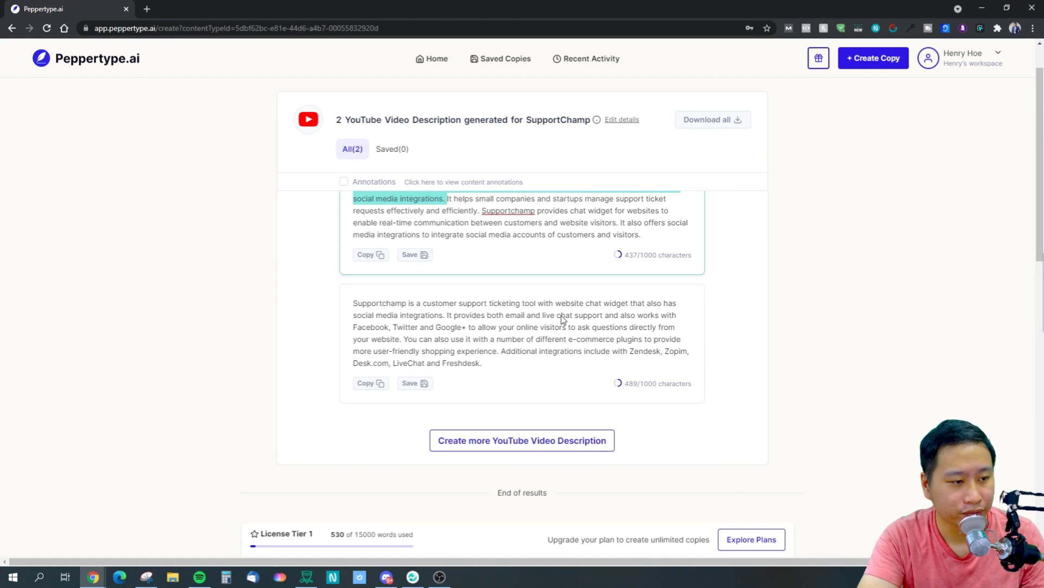
Review the second description, selecting some text without changing it
click(438, 343)
drag(438, 343, 530, 356)
click(515, 363)
click(759, 324)
scroll(457, 427, up, 1)
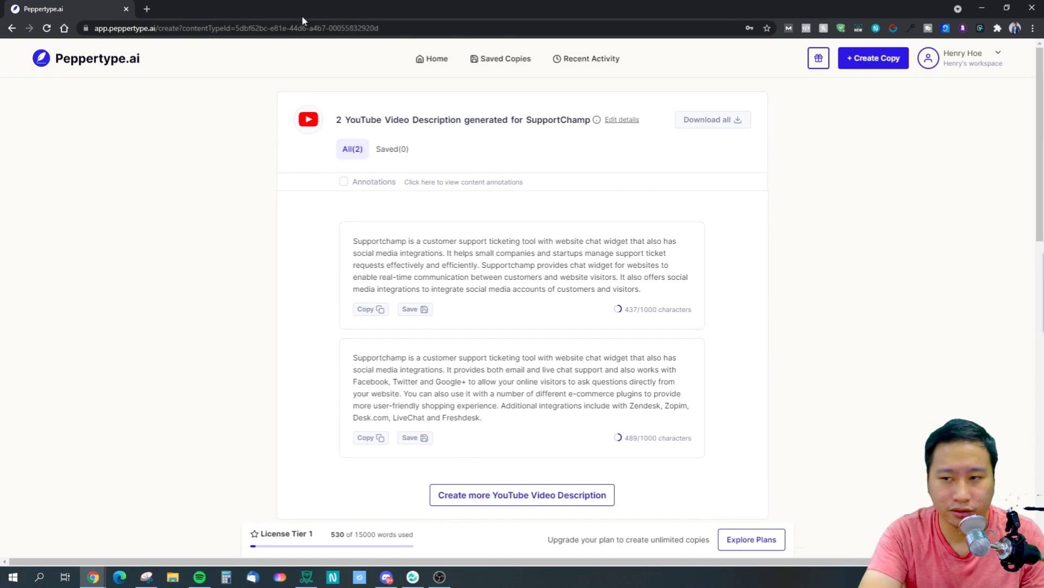
Combine the ContentBot and Peppertype tabs into a single browser window
drag(204, 8, 1042, 82)
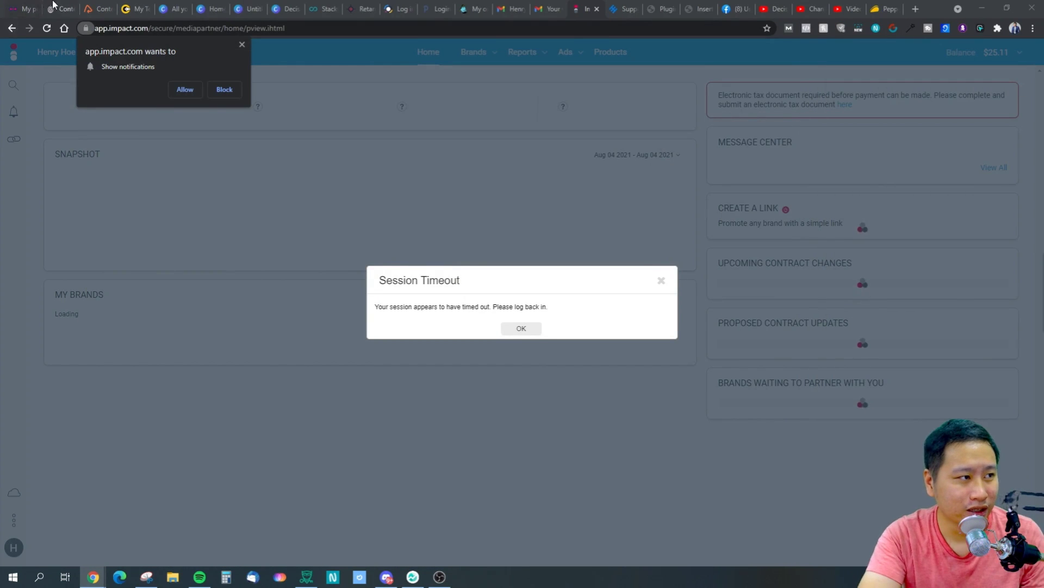
drag(54, 4, 60, 11)
drag(1033, 82, 204, 8)
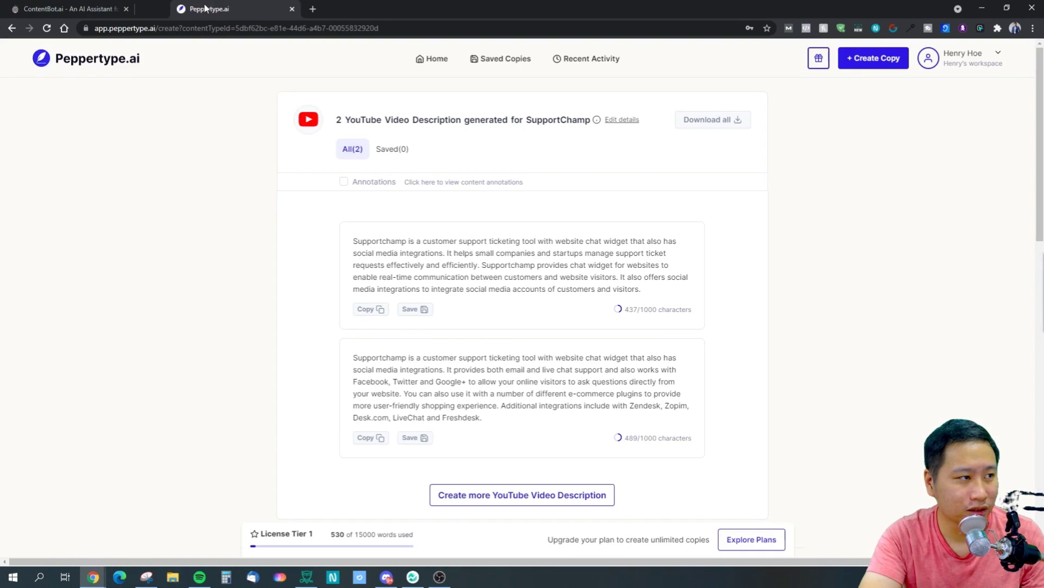
key(ctrl+shift+Tab)
scroll(202, 266, up, 3)
scroll(203, 266, down, 4)
Open ContentBot's Video Description template, then reopen Peppertype's SupportChamp YouTube form for editing
click(199, 396)
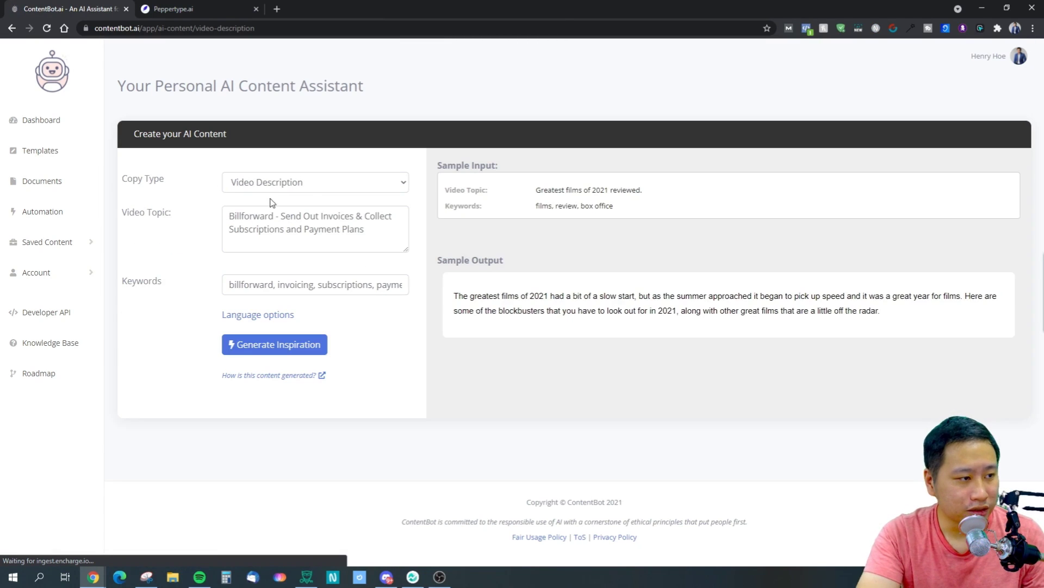
drag(230, 212, 385, 235)
click(356, 281)
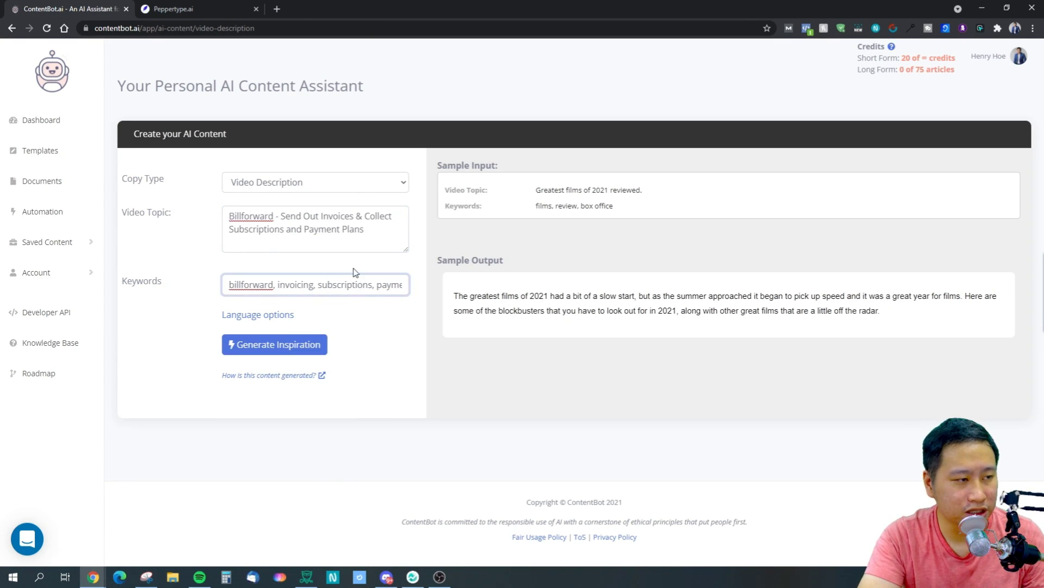
click(144, 7)
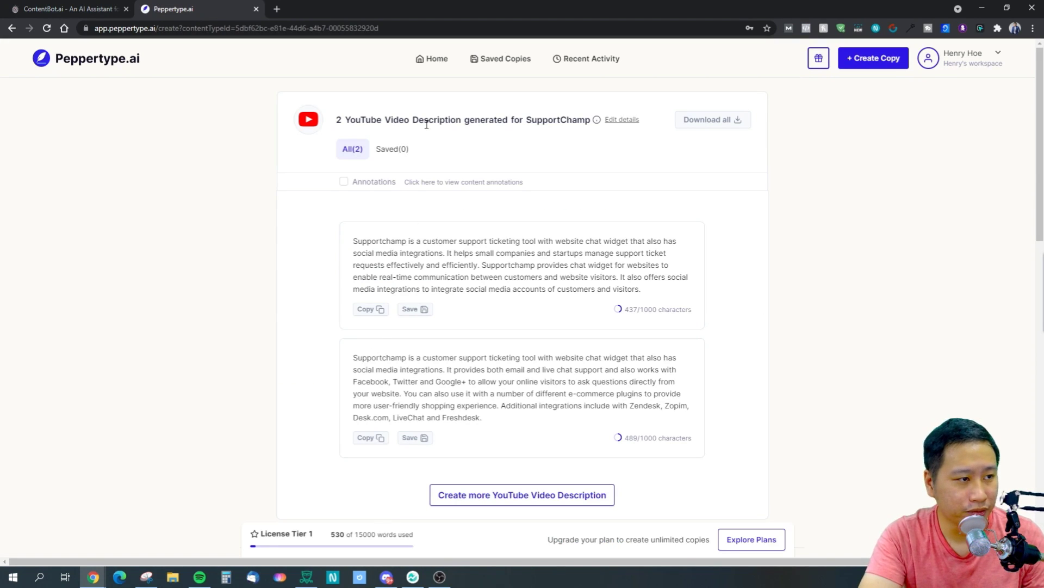
click(626, 120)
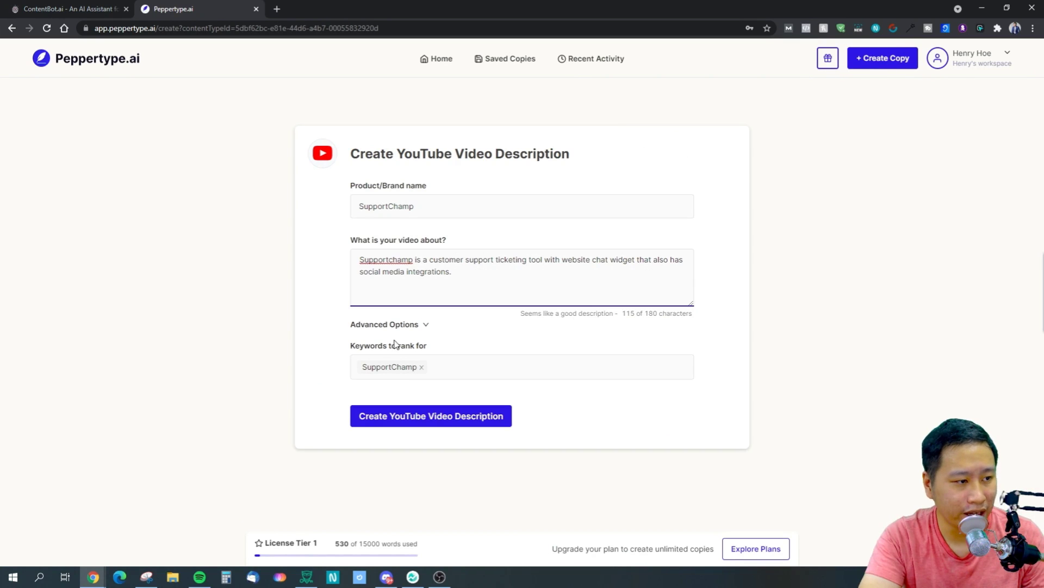
Select the SupportChamp description text, compare against ContentBot, then go to Peppertype's home page
drag(469, 272, 348, 247)
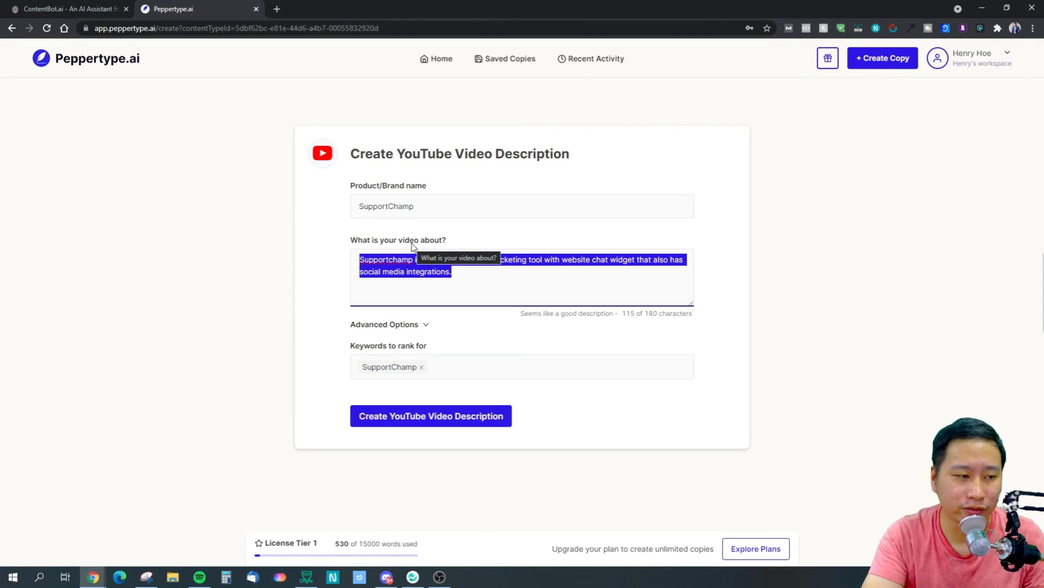
click(443, 281)
key(ctrl+a)
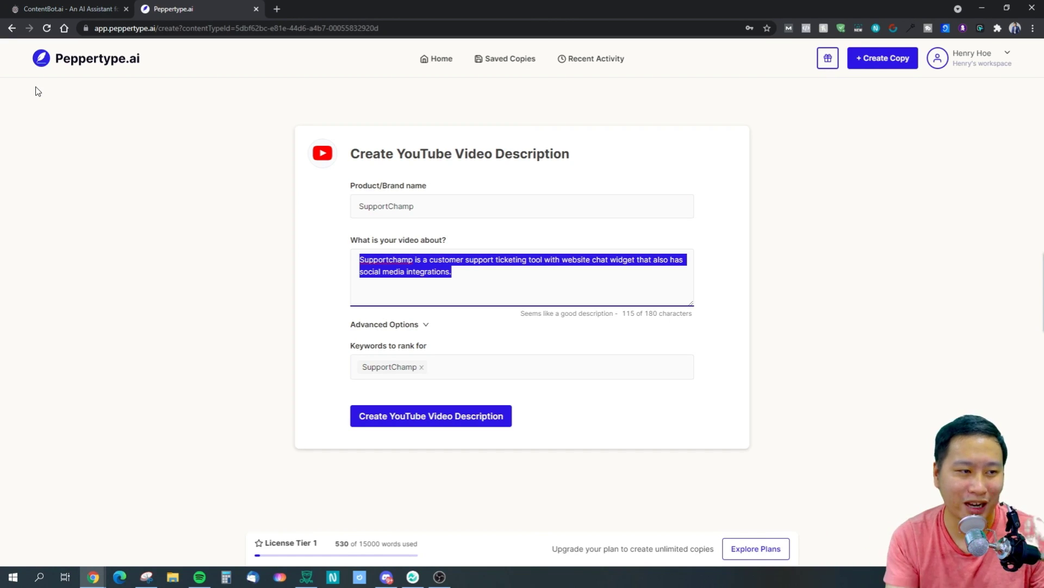
click(87, 10)
click(163, 8)
click(112, 7)
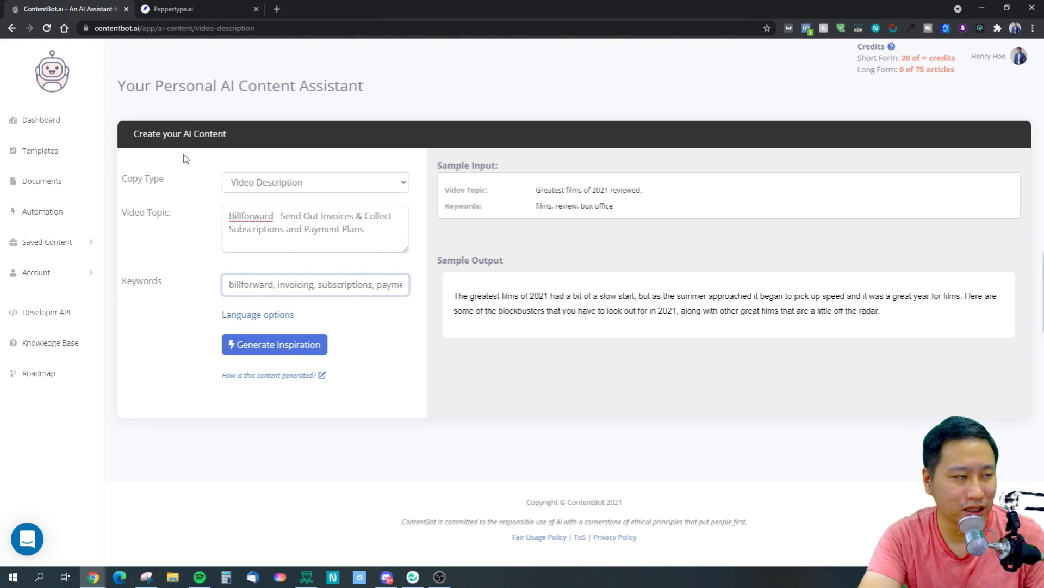
click(175, 8)
click(436, 292)
click(441, 63)
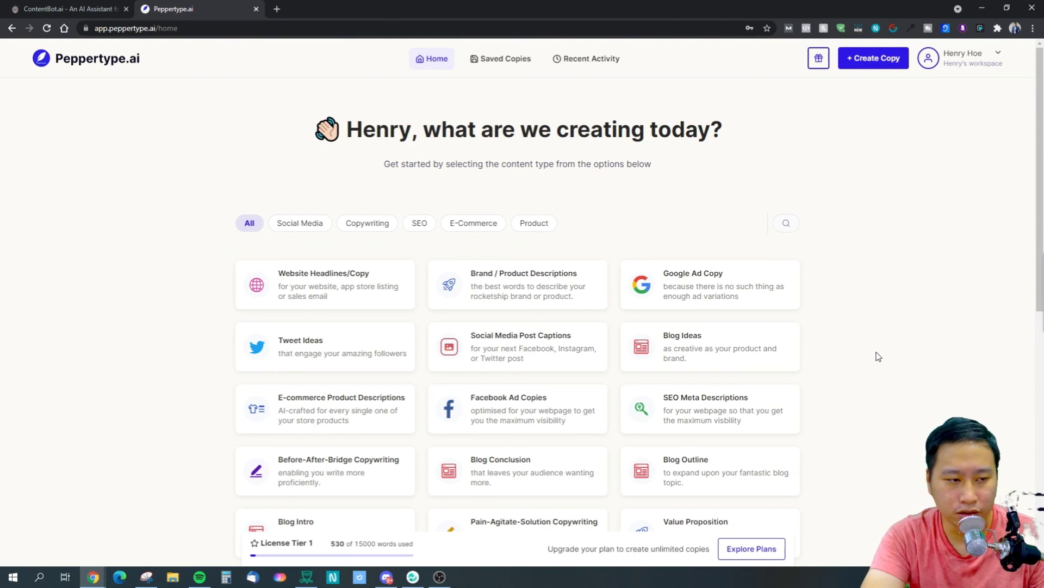
Look over the SEO Meta Descriptions form fields, including its keywords option
scroll(795, 356, down, 4)
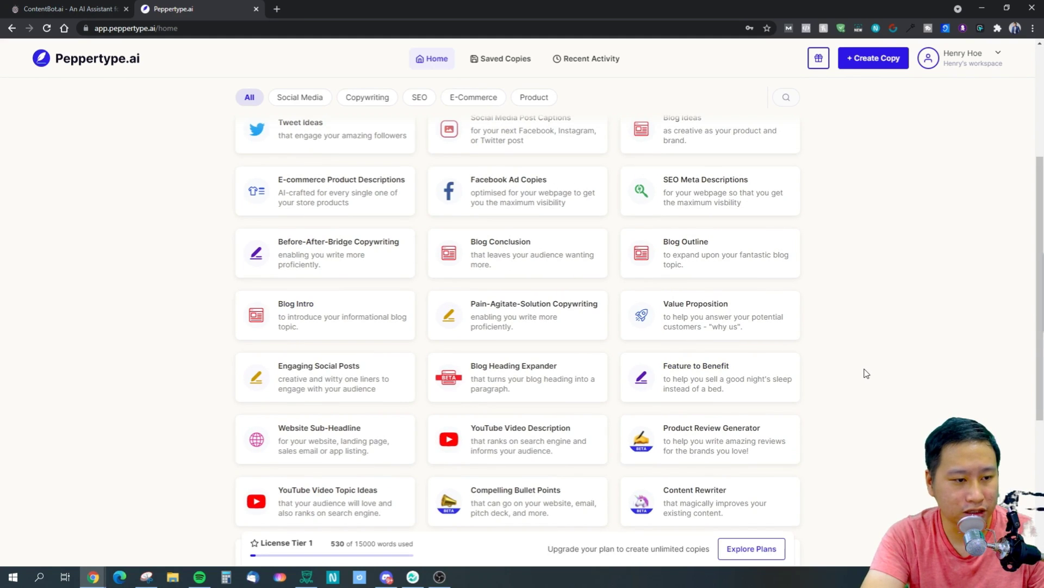
scroll(417, 405, up, 3)
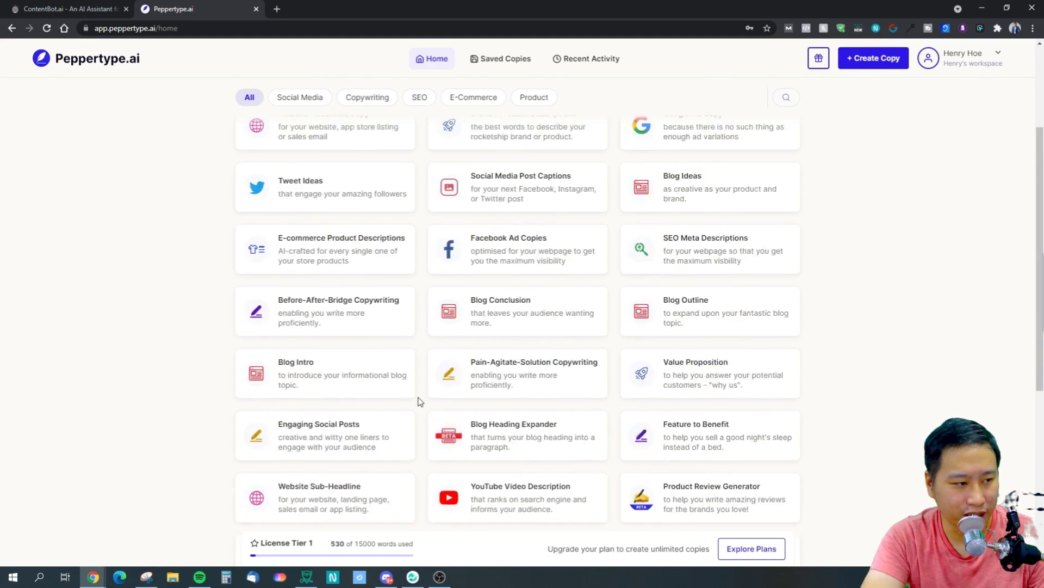
scroll(419, 401, down, 3)
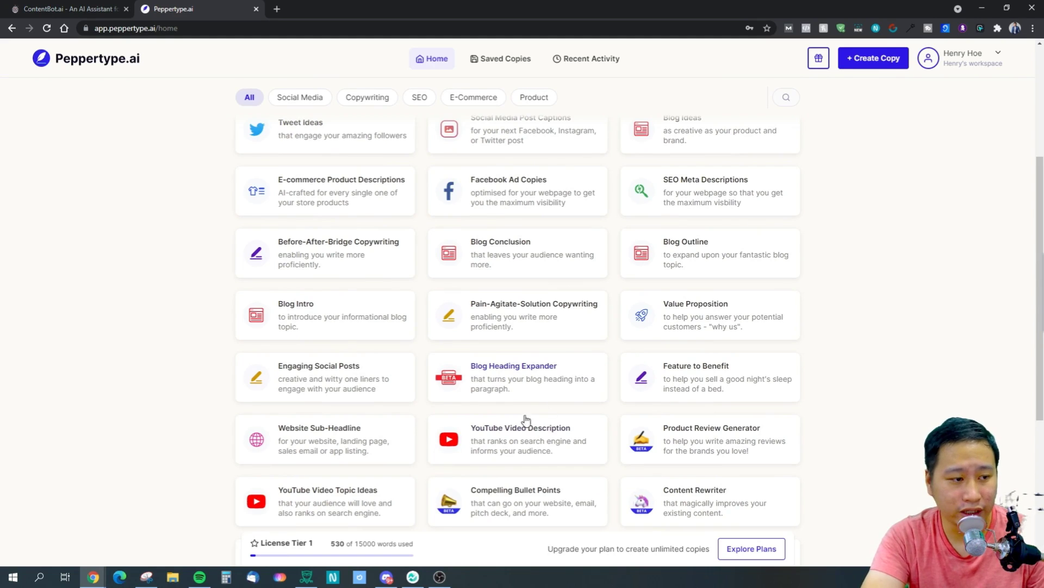
click(698, 191)
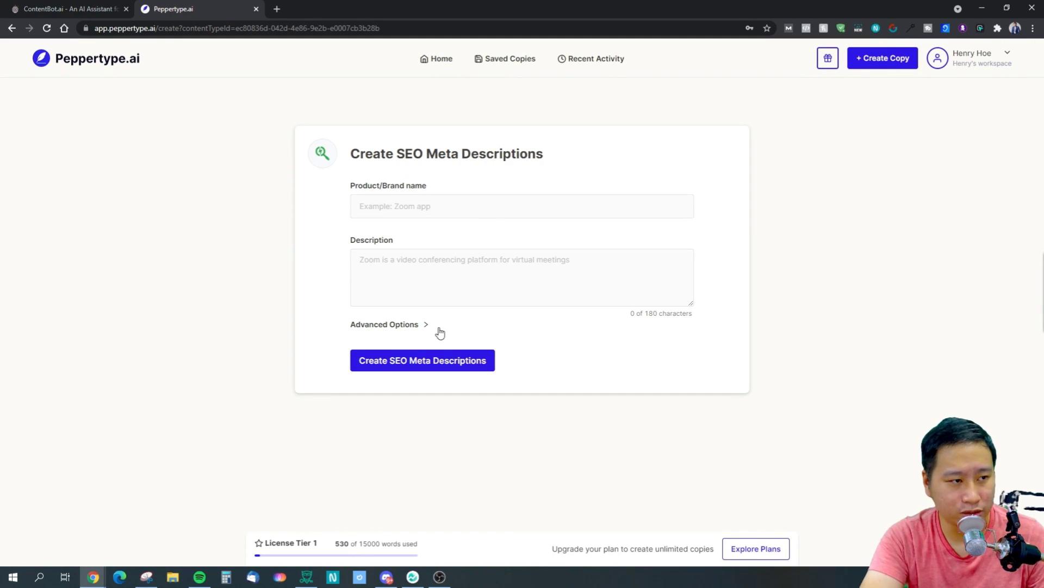
click(407, 329)
click(385, 205)
click(392, 300)
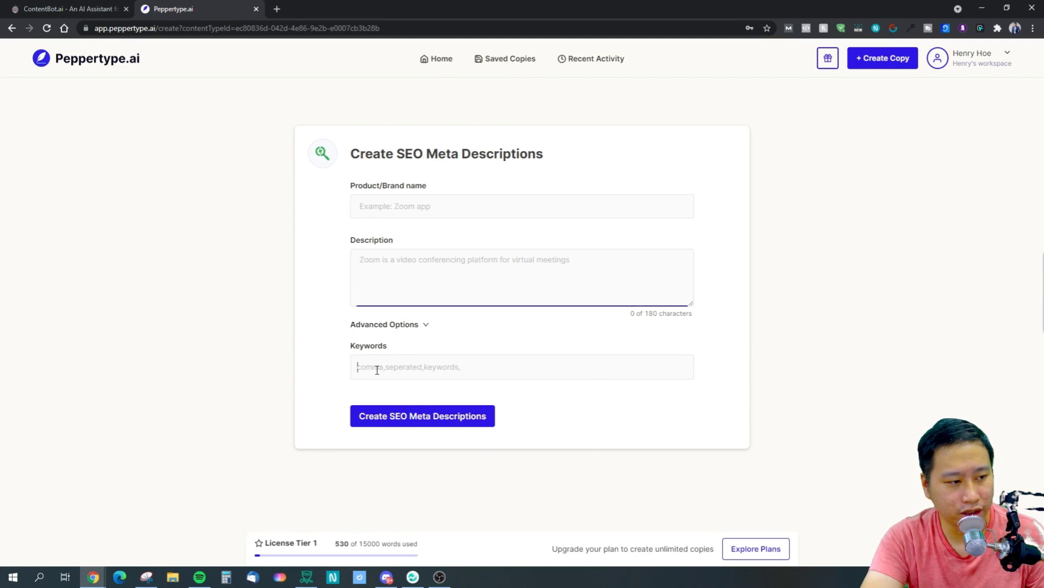
click(11, 27)
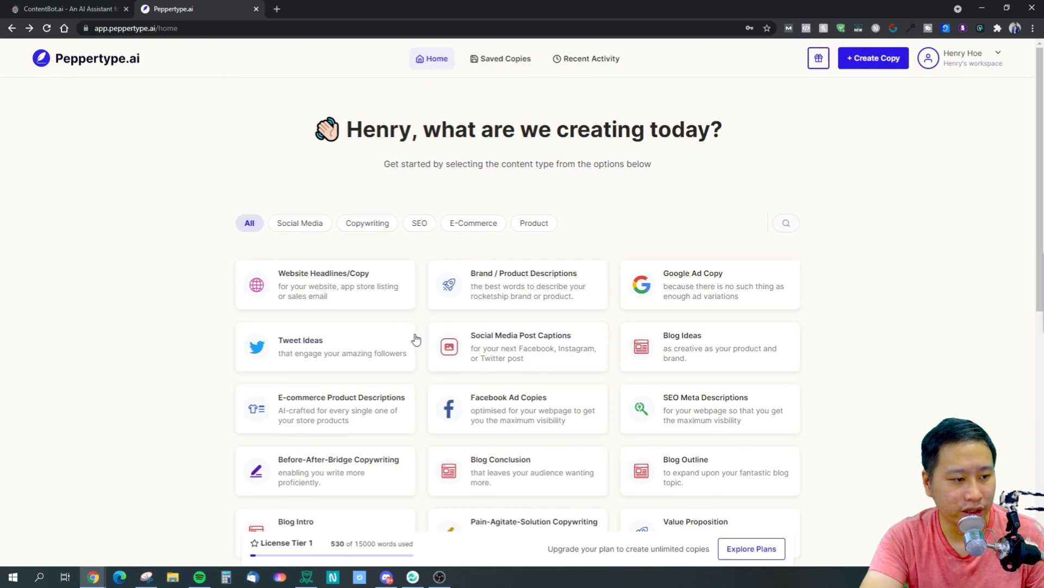
Inspect the YouTube Video Description form fields and keywords, then go back
scroll(415, 341, down, 6)
click(514, 232)
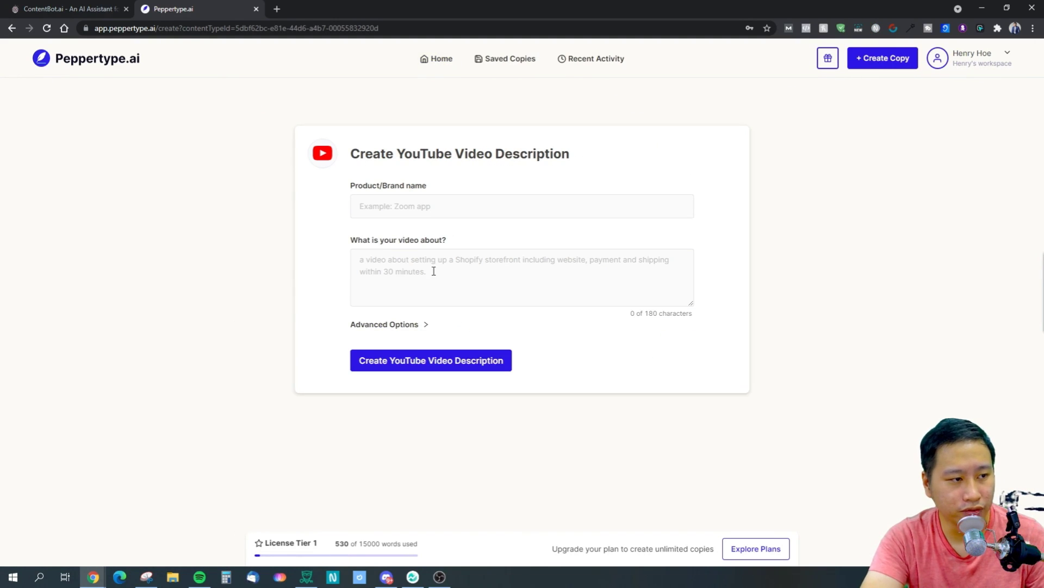
click(402, 326)
click(405, 211)
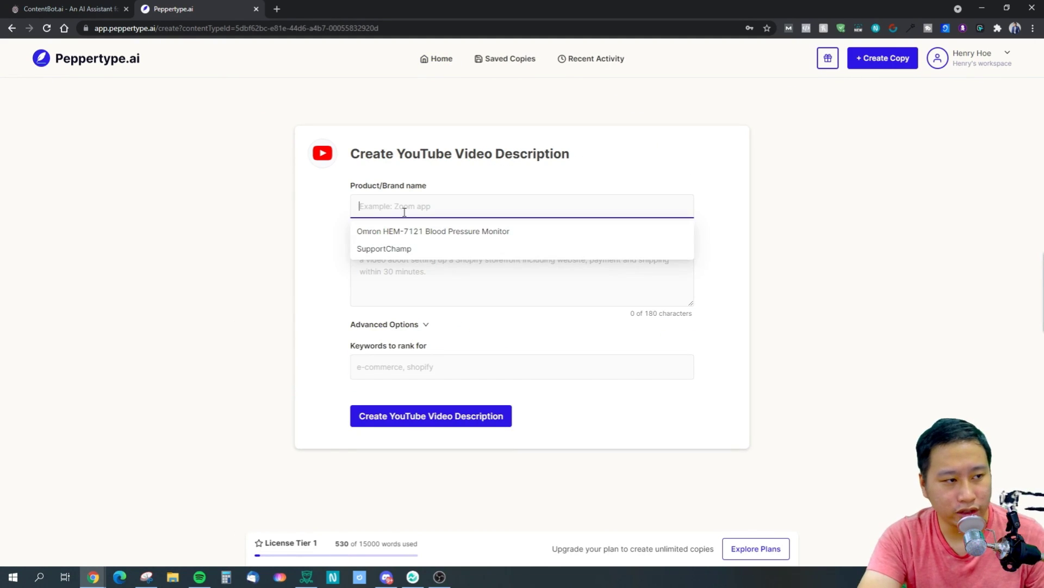
click(334, 212)
click(412, 267)
click(380, 376)
click(248, 311)
click(14, 32)
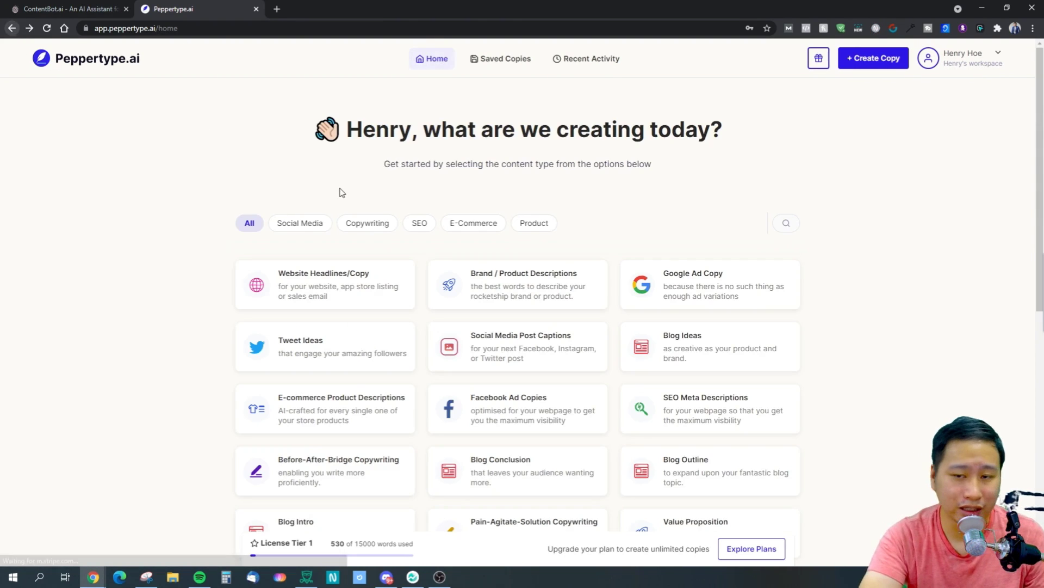
Briefly open the E-commerce Product Descriptions form, then return to the templates
scroll(531, 353, down, 5)
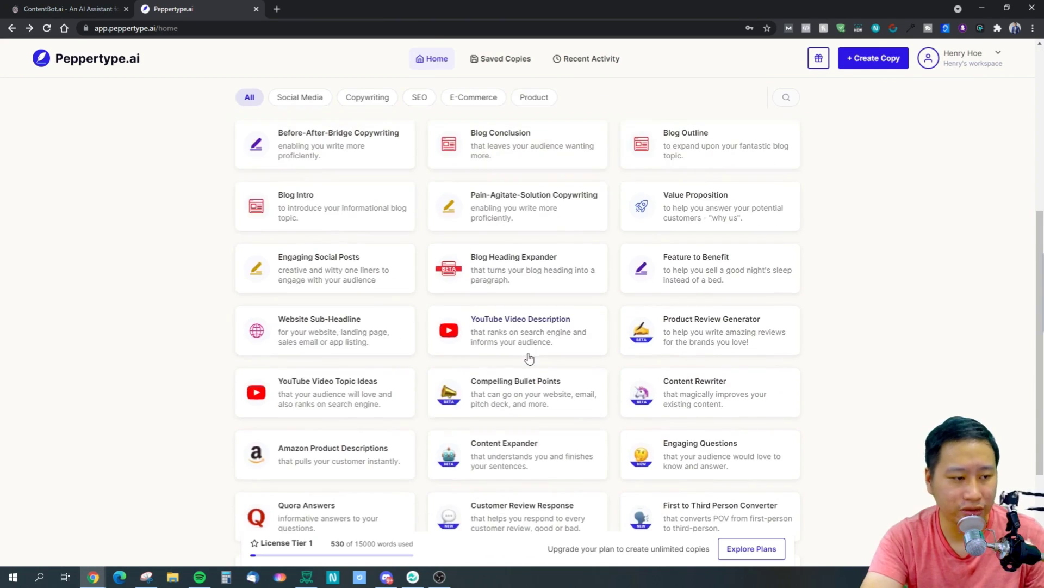
scroll(515, 312, up, 4)
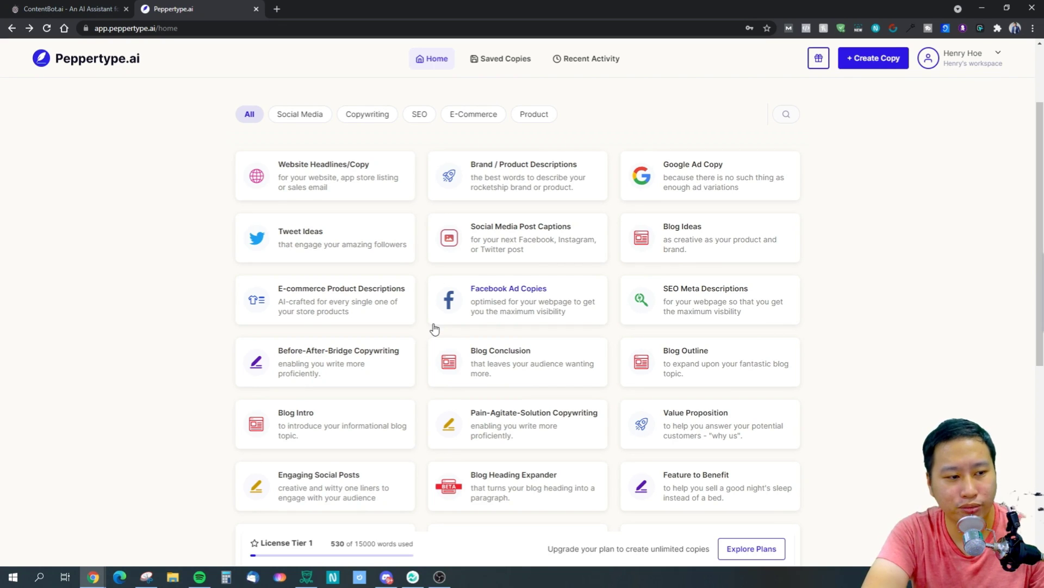
click(343, 324)
click(418, 215)
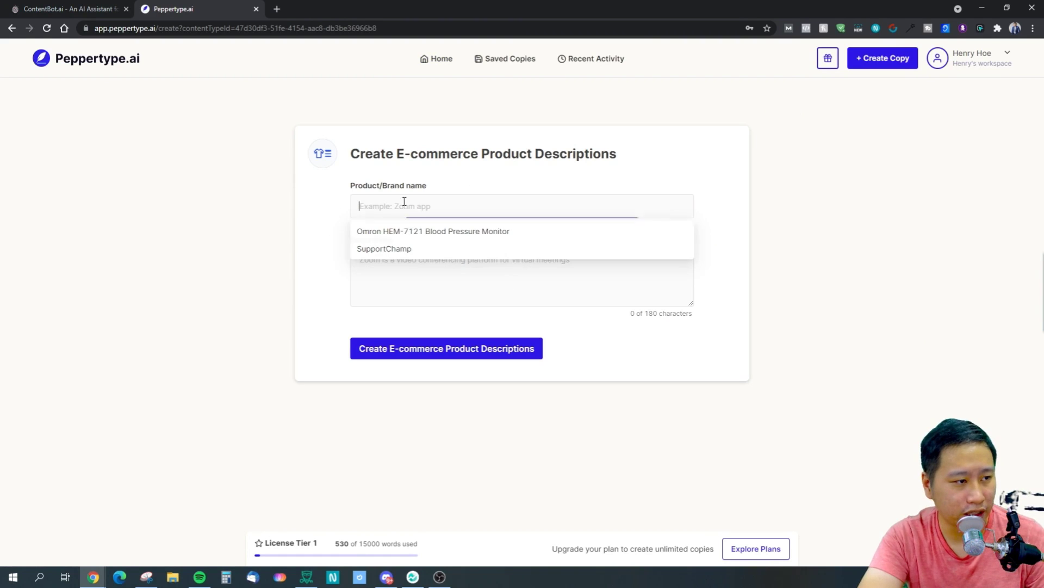
click(12, 27)
Open Amazon Product Descriptions and autofill the Omron HEM-7121 name and features
scroll(553, 408, down, 8)
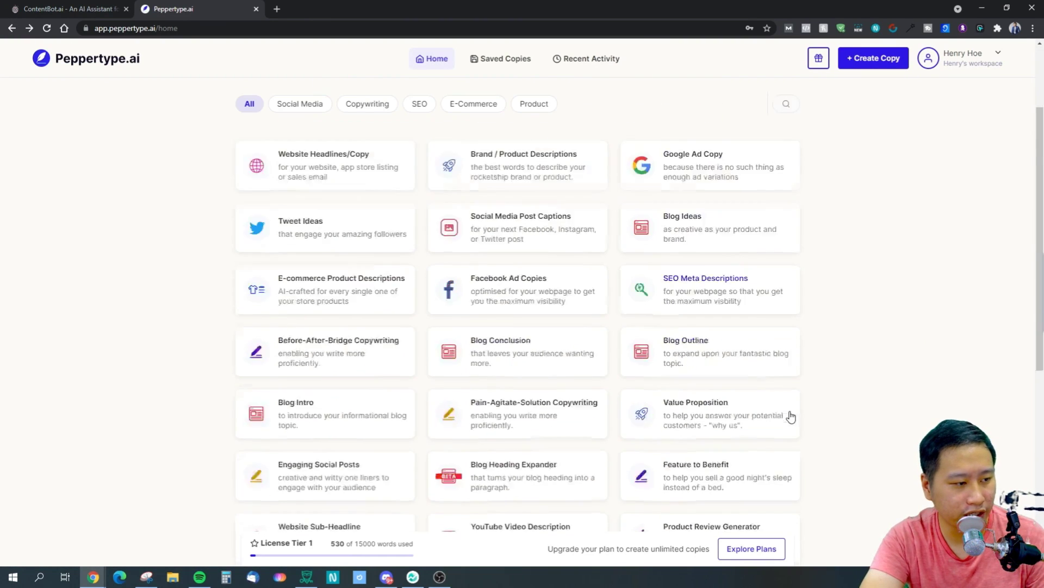
click(336, 353)
click(410, 207)
click(408, 233)
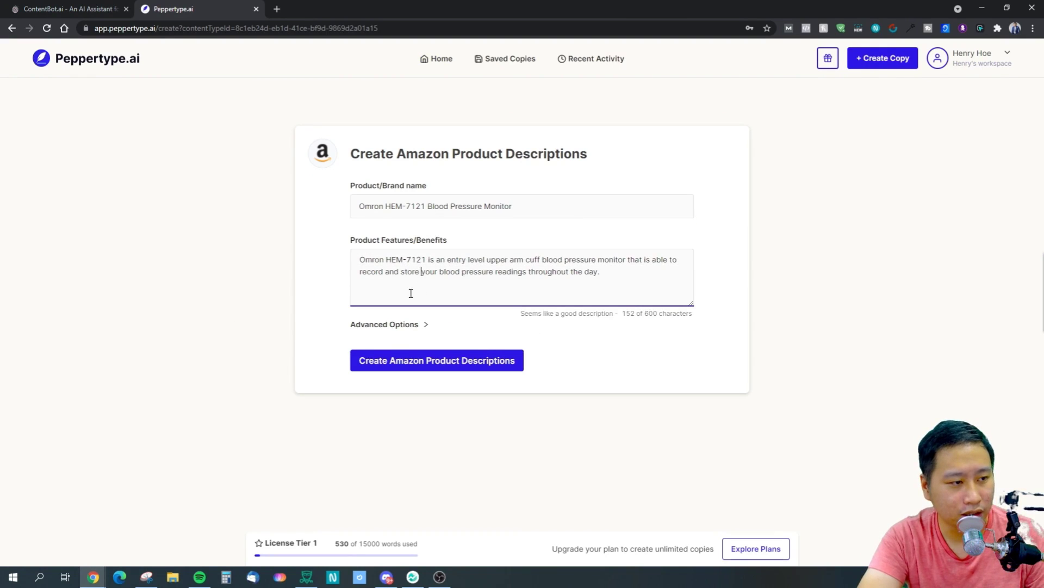
Enter Witty as the tone of voice and generate the Omron Amazon descriptions
click(390, 328)
click(435, 361)
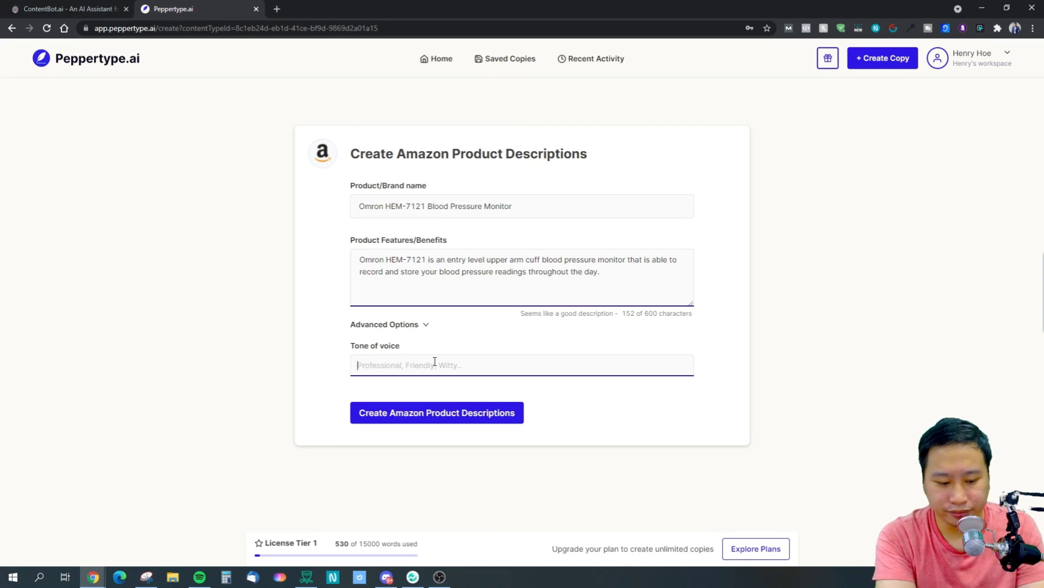
text(Witty)
click(457, 413)
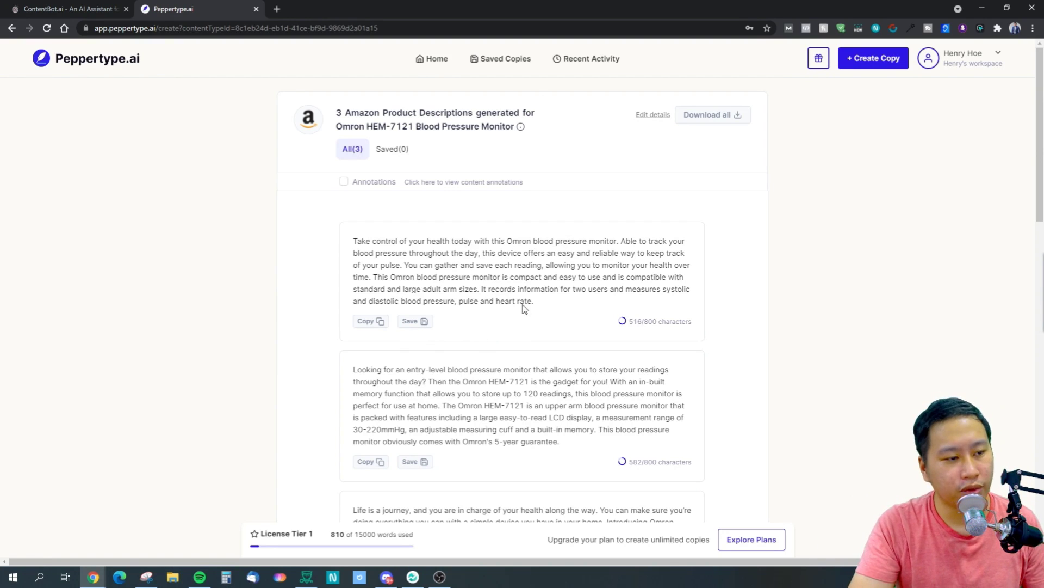
scroll(784, 408, down, 3)
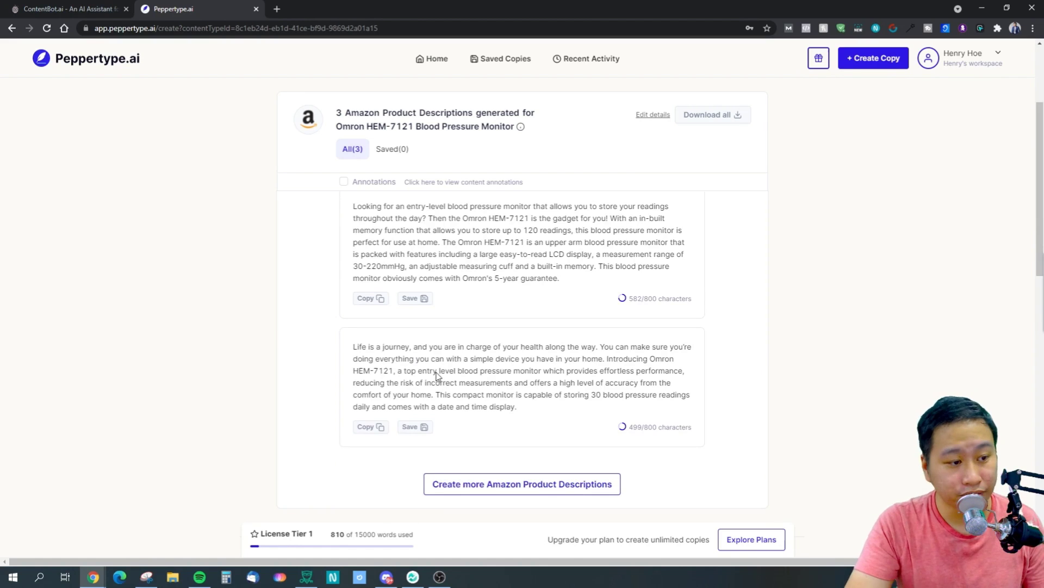
scroll(437, 374, up, 1)
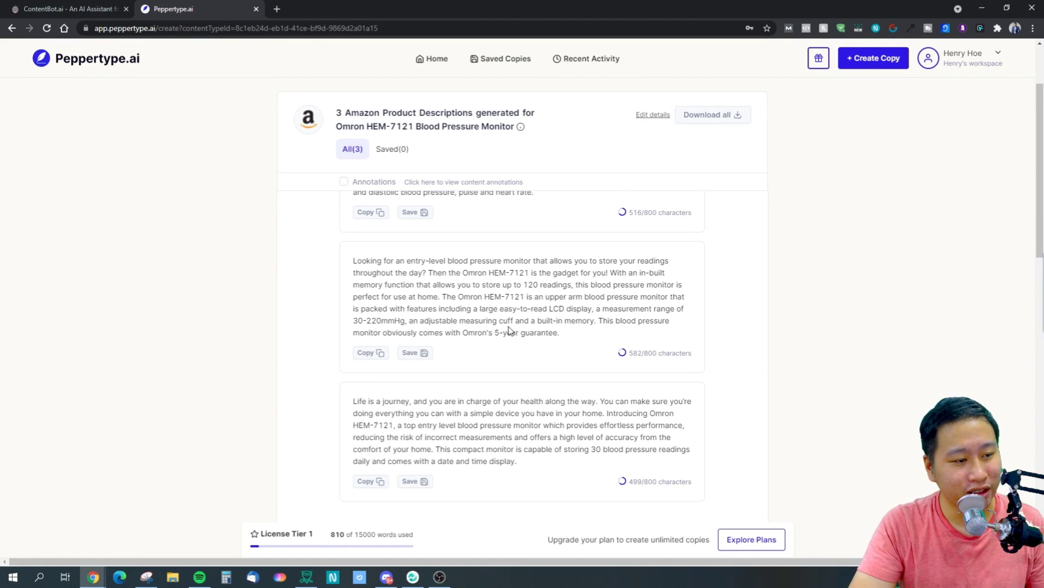
scroll(547, 316, up, 2)
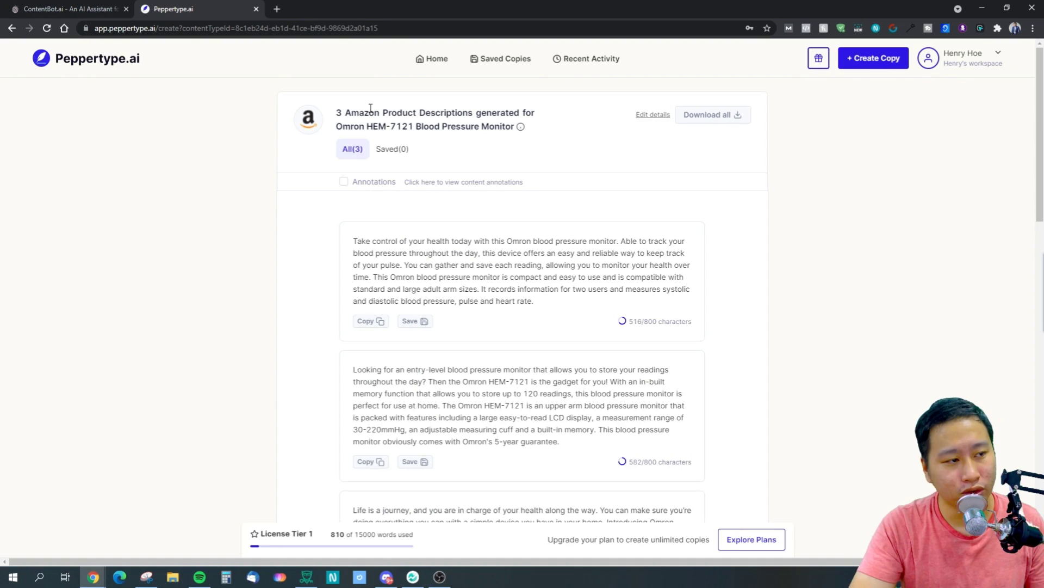
drag(350, 127, 415, 127)
click(629, 229)
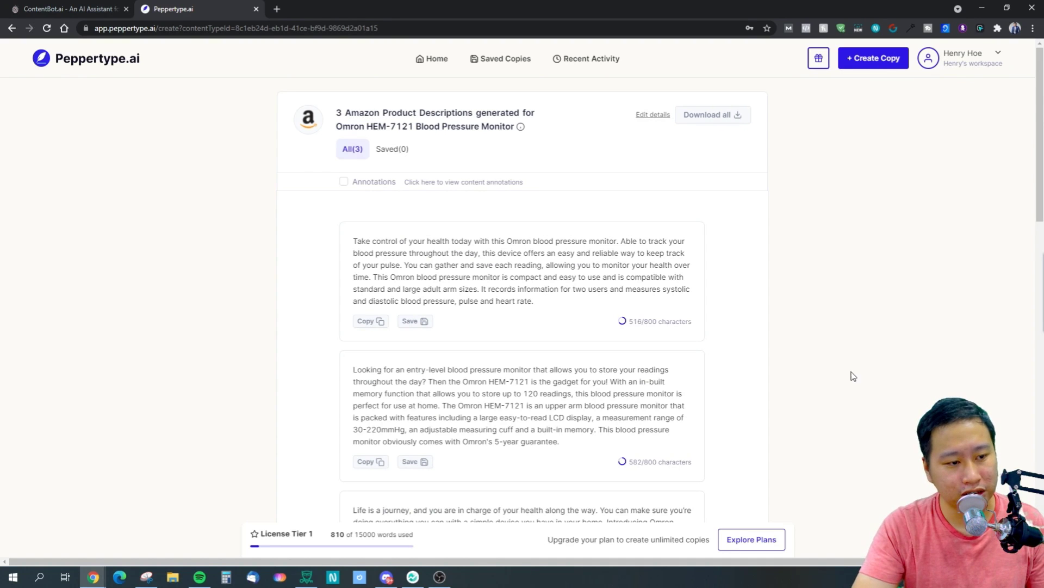
scroll(642, 358, down, 3)
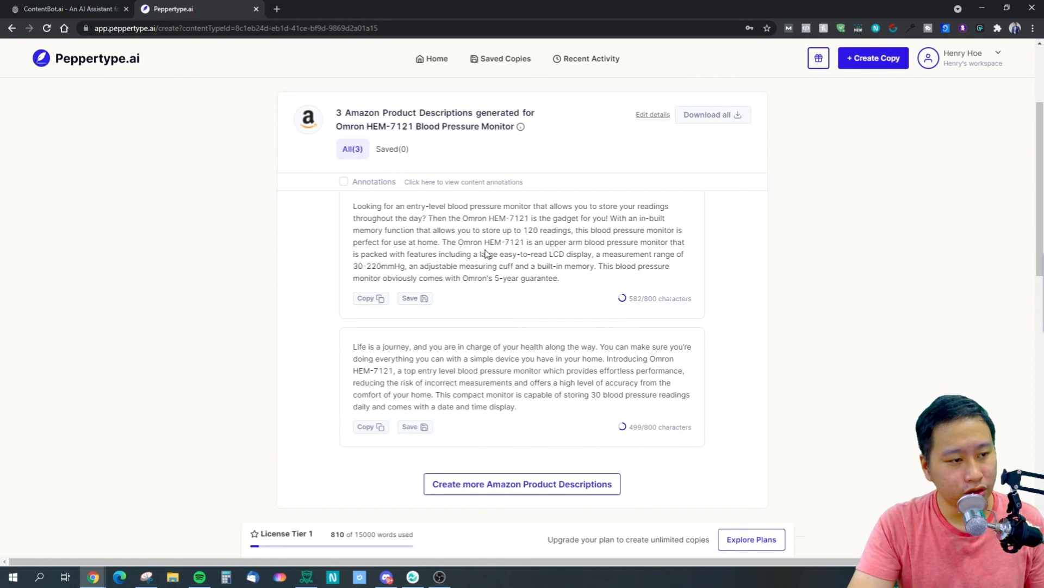
click(446, 398)
scroll(484, 401, down, 4)
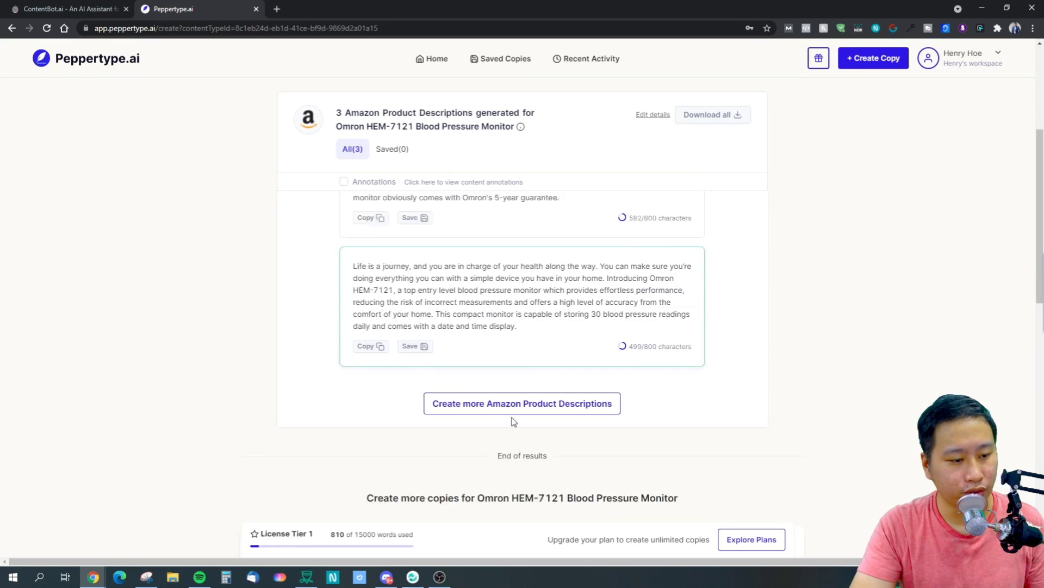
scroll(314, 325, up, 6)
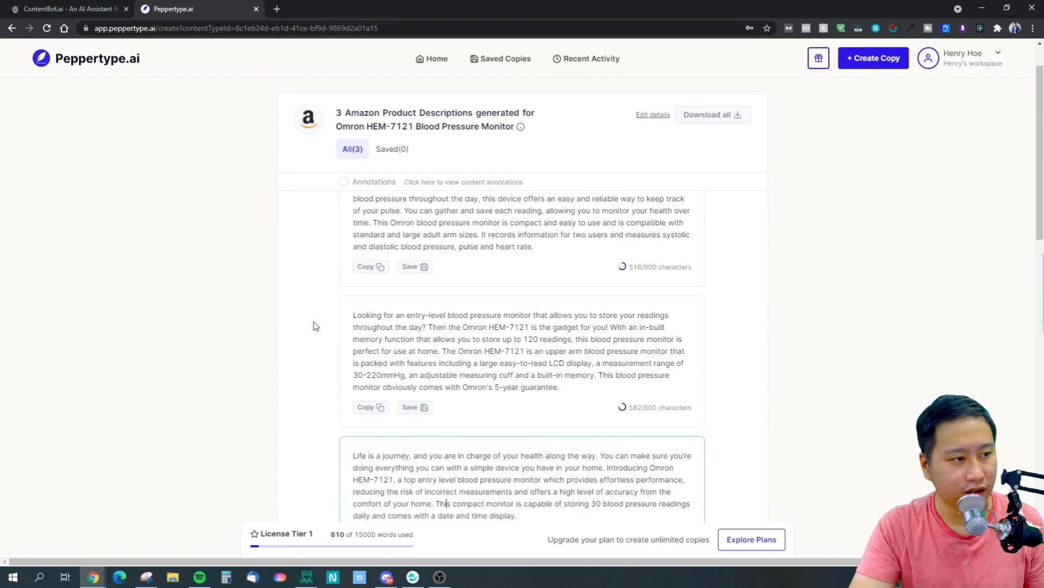
click(12, 28)
Open Amazon Product Descriptions and enter 'Saalt Menstrual Cup' as the product name
scroll(222, 298, down, 3)
scroll(223, 296, down, 6)
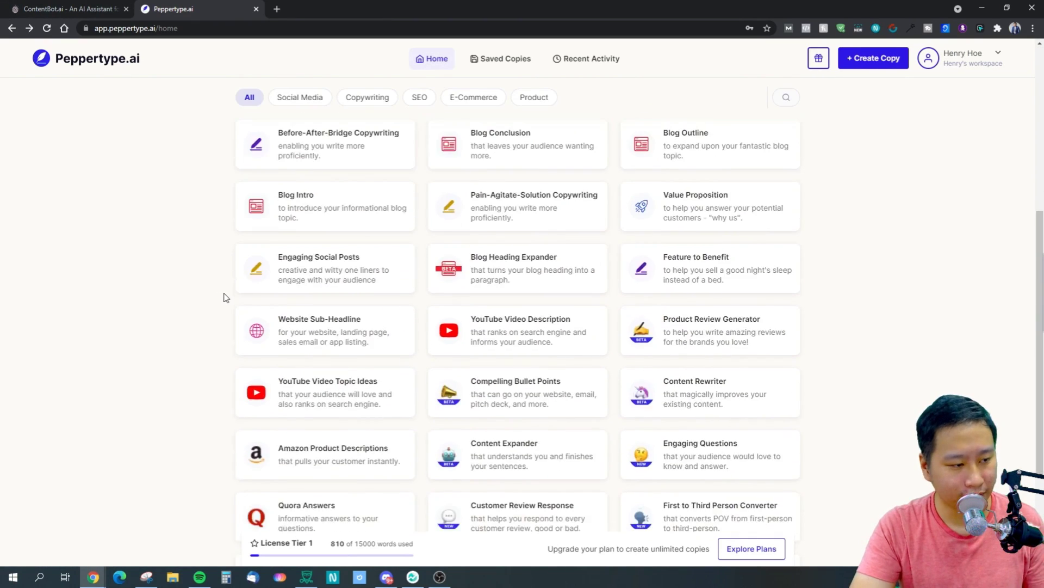
click(321, 291)
click(468, 209)
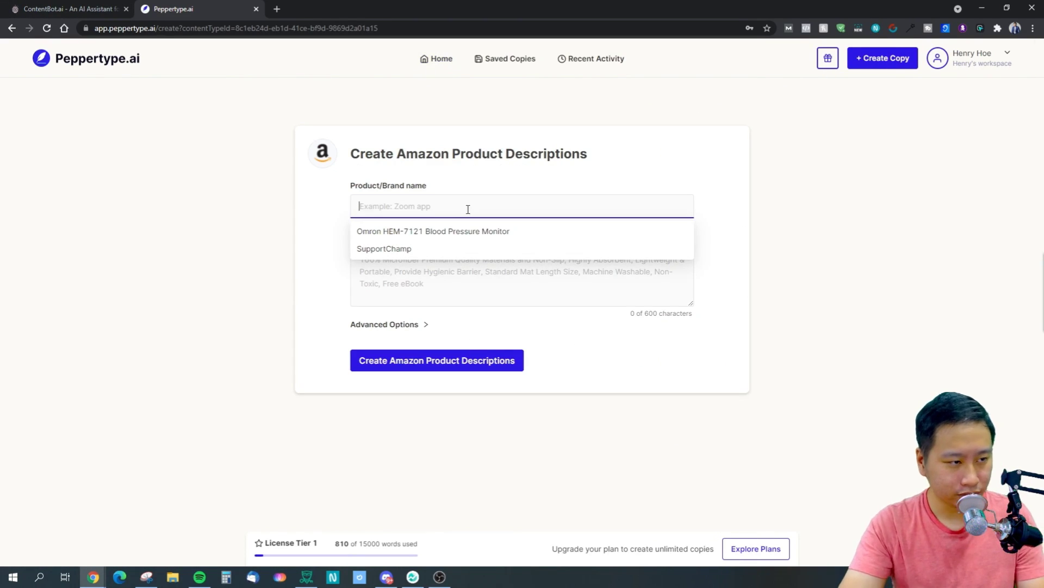
text(Saalt)
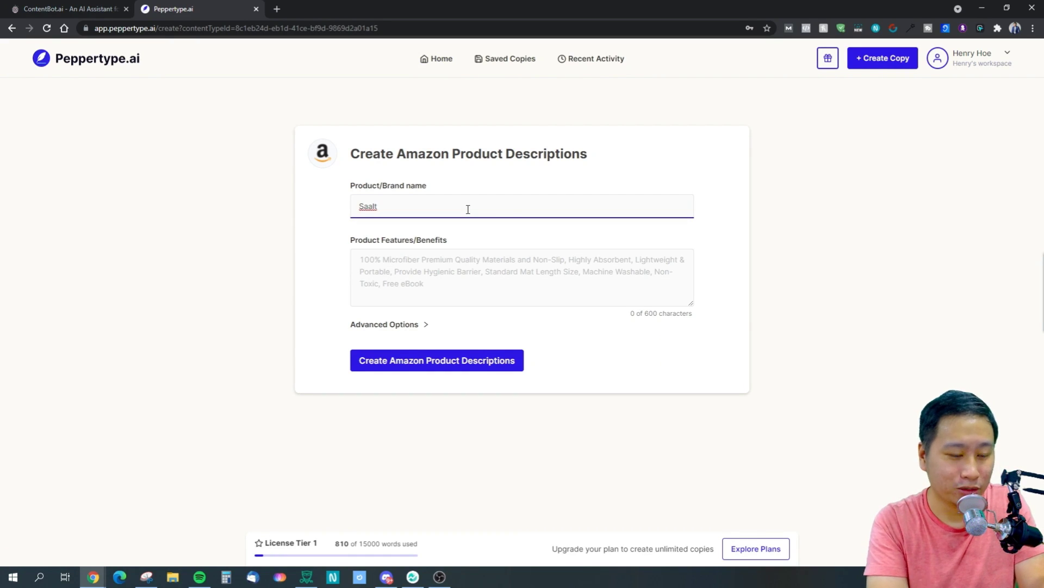
text(Menstrual Cups)
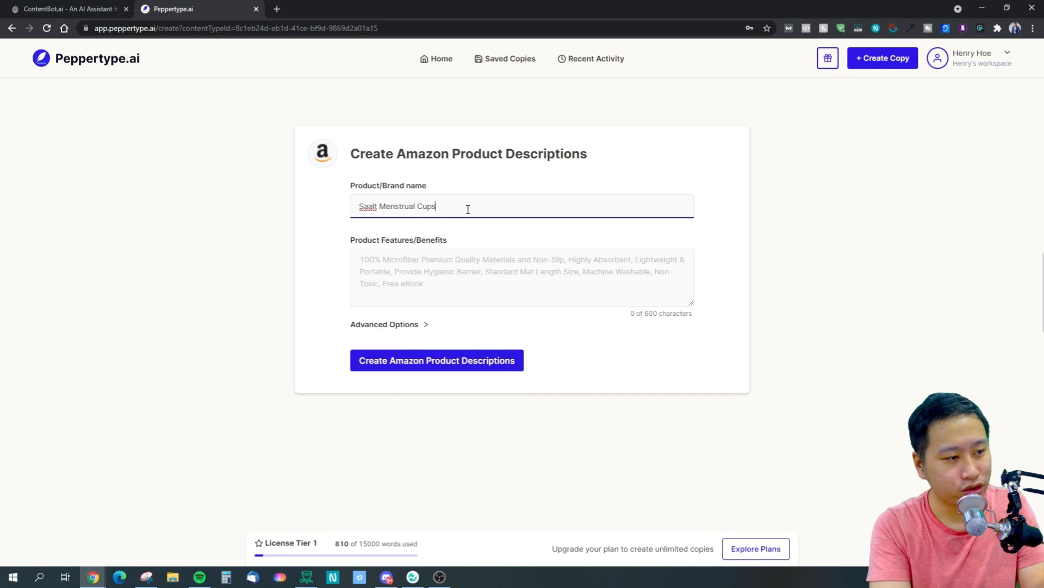
Write the features: eco-friendly, keeps you tidy and clean, small, portable and easy to clean
click(508, 250)
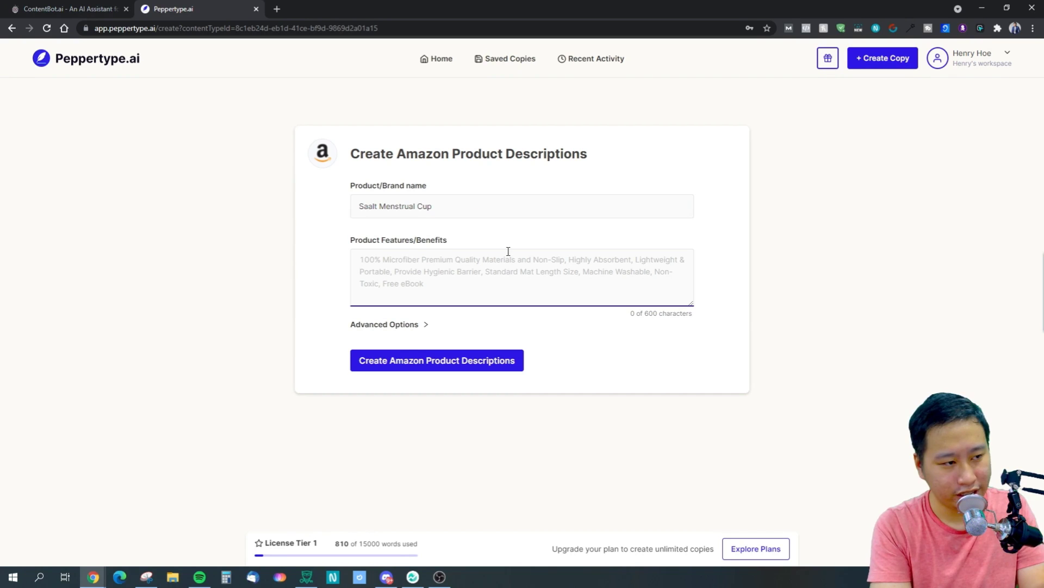
text(Saala)
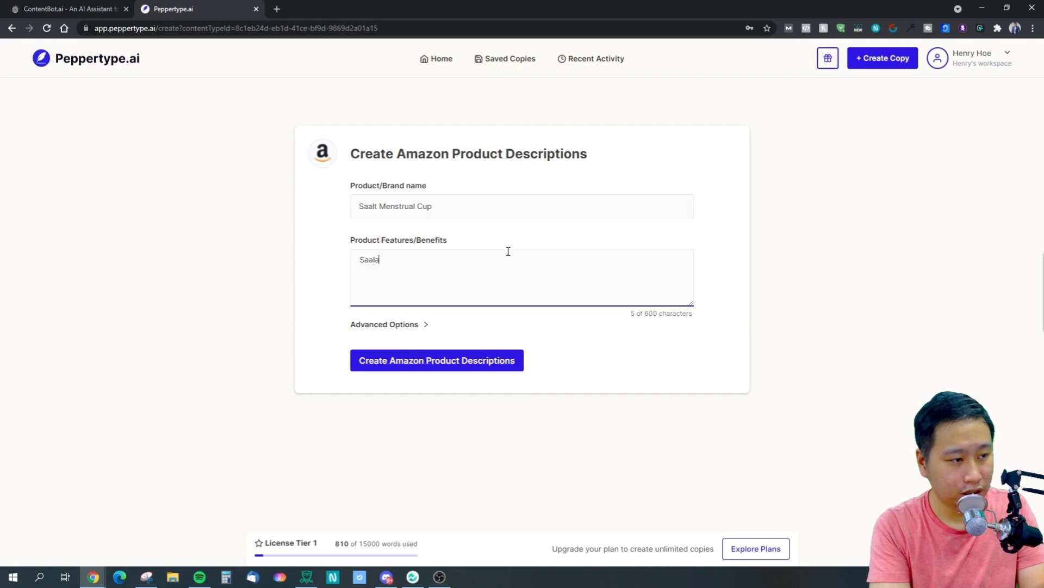
text(t me)
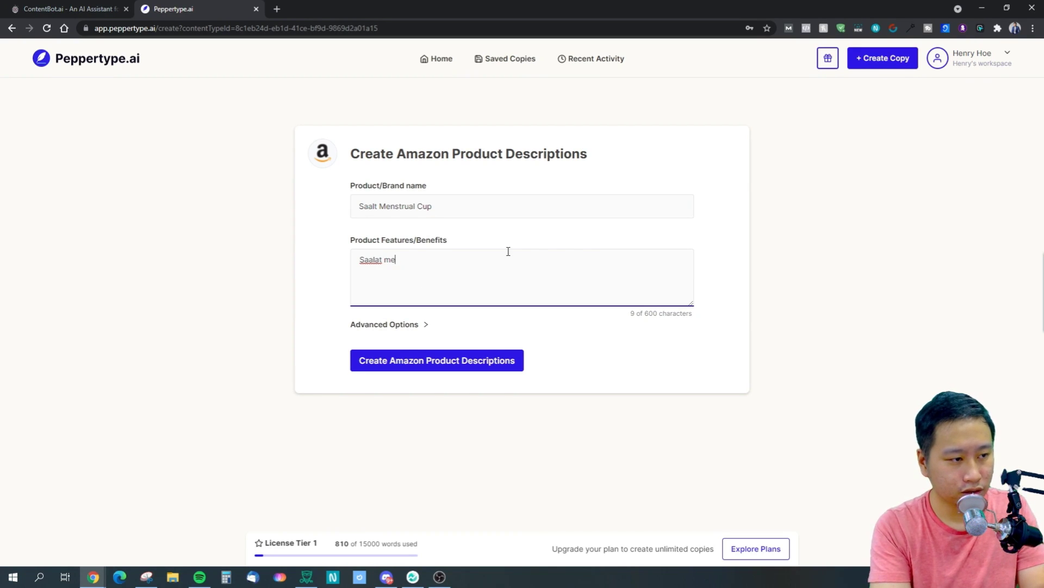
text(nstrual cup)
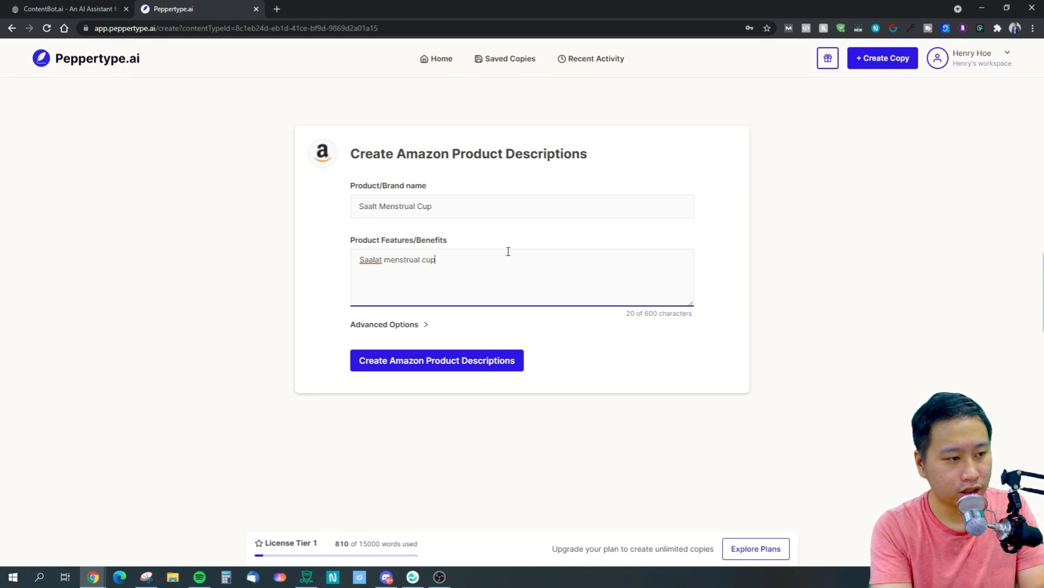
text( is eco-friendly and )
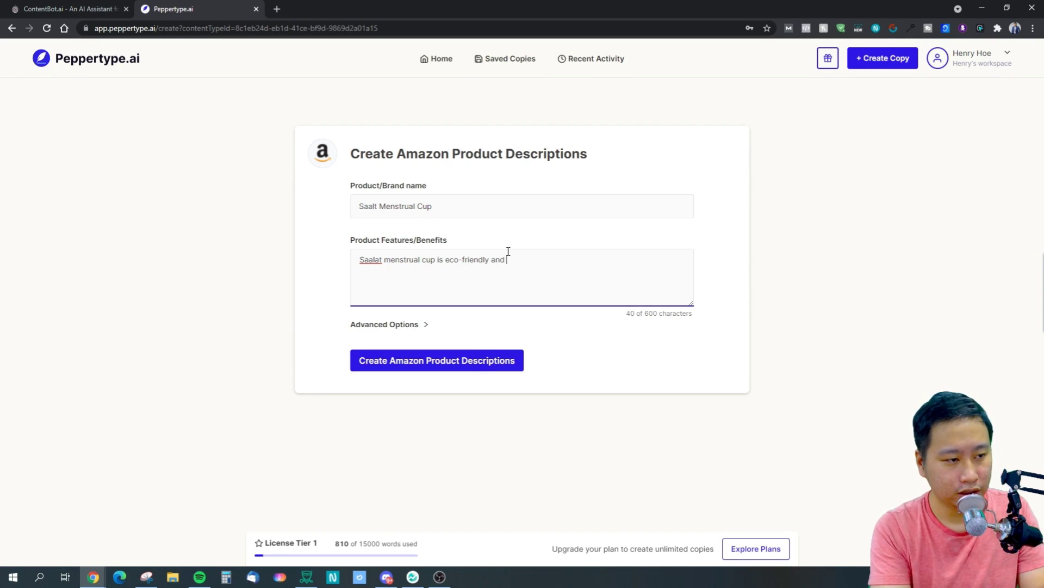
text( holds you period liquid so that you don')
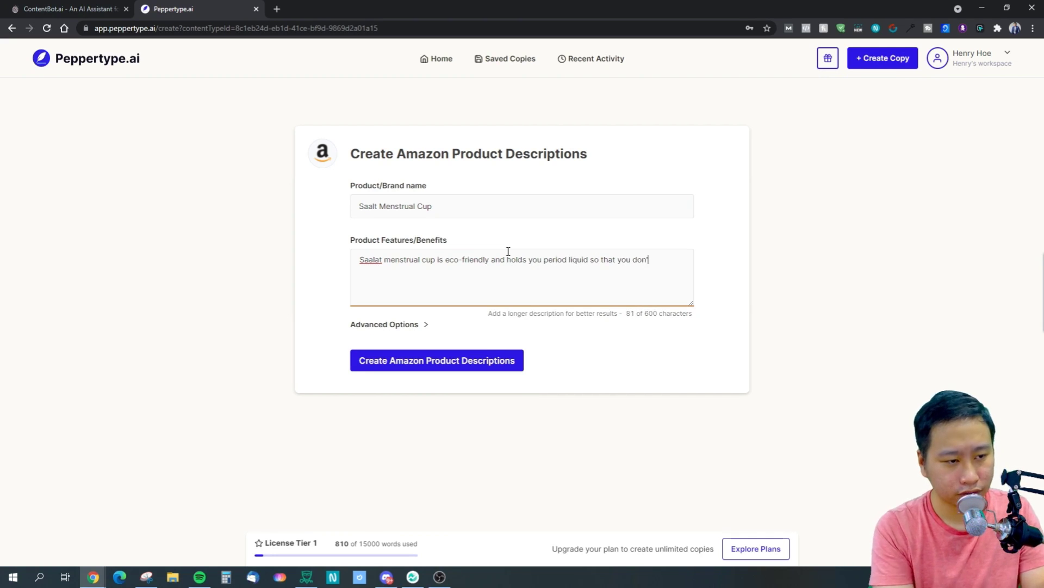
key(BackSpace)
key(BackSpace)
key(BackSpace)
key(BackSpace)
key(BackSpace)
key(BackSpace)
key(BackSpace)
key(BackSpace)
key(BackSpace)
key(BackSpace)
key(BackSpace)
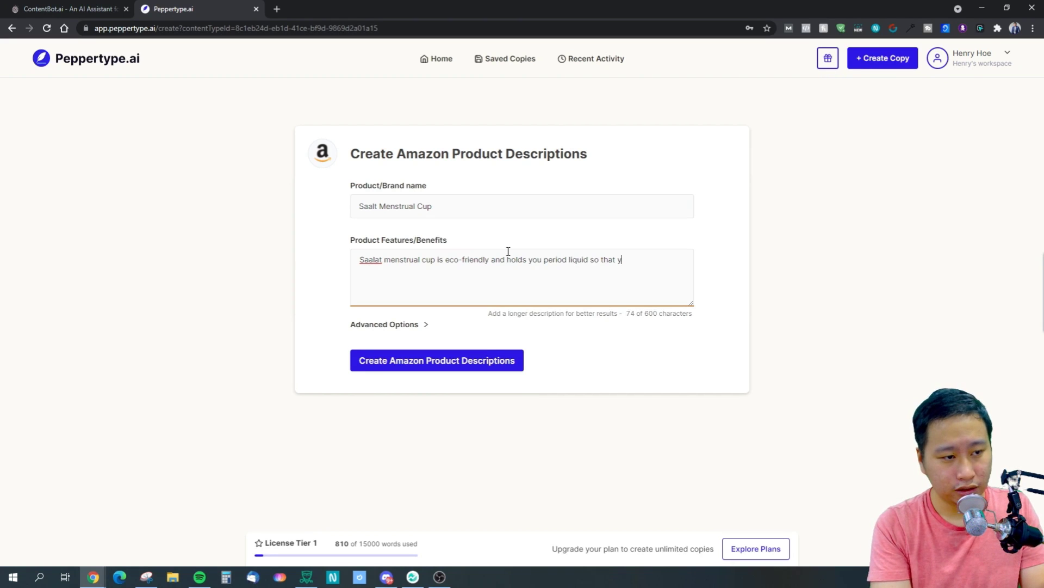
key(BackSpace)
key(BackSpace)
key(BackSpace)
key(BackSpace)
key(BackSpace)
key(BackSpace)
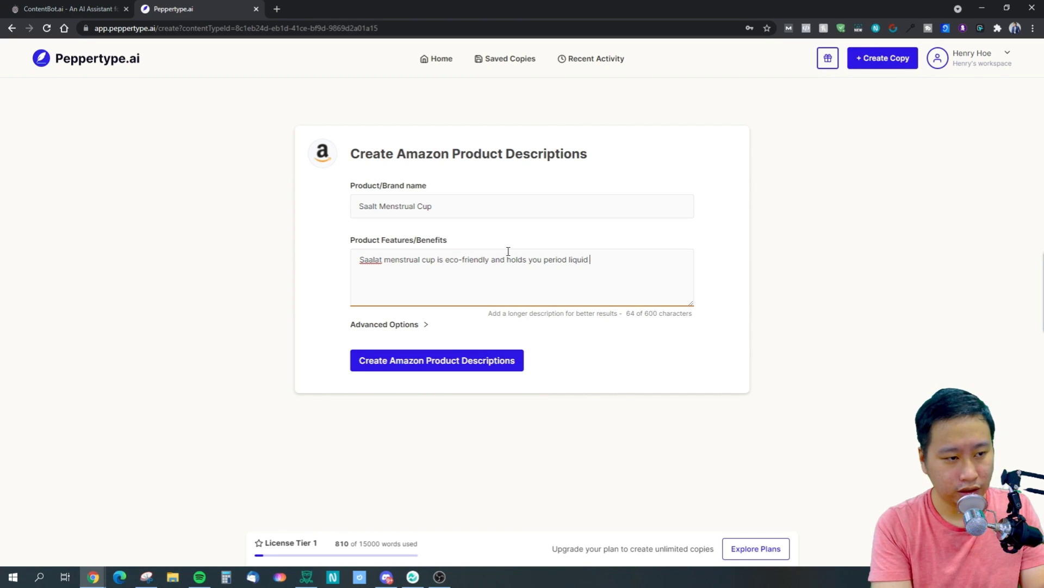
click(504, 251)
key(BackSpace)
key(BackSpace)
key(BackSpace)
key(BackSpace)
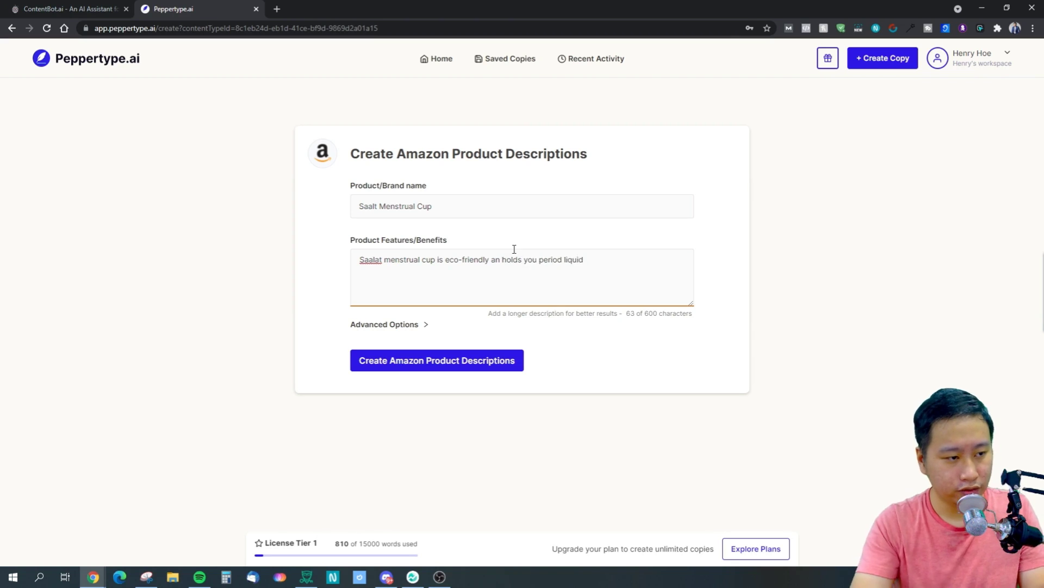
text(,)
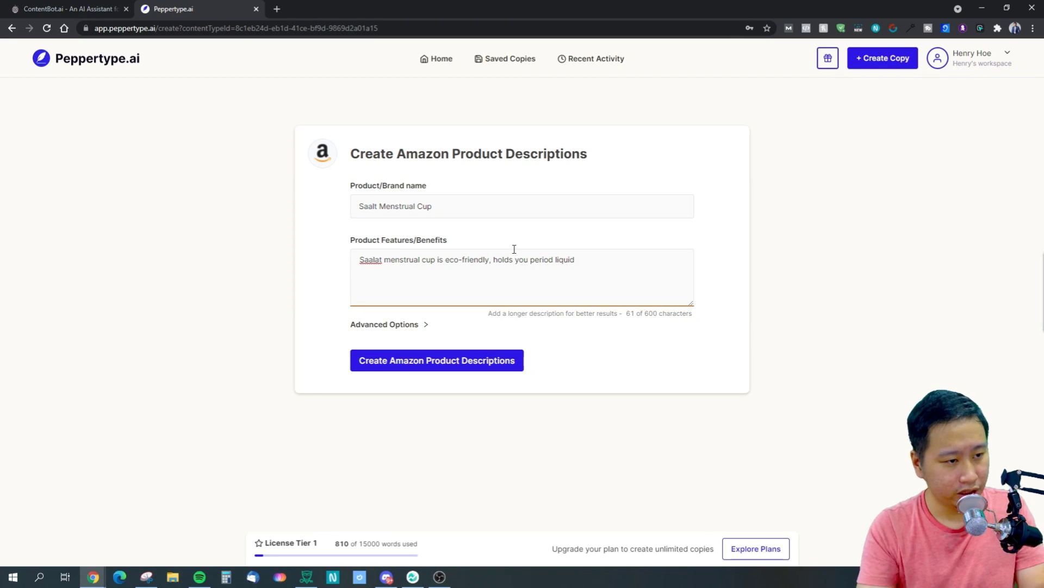
key(End)
text(and keeps you )
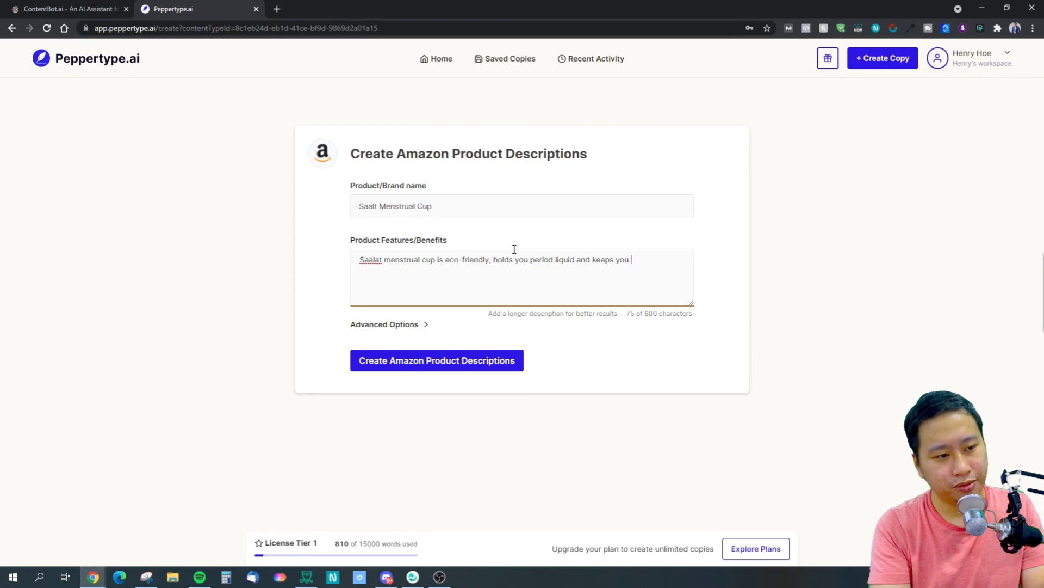
text(tidy and clean.)
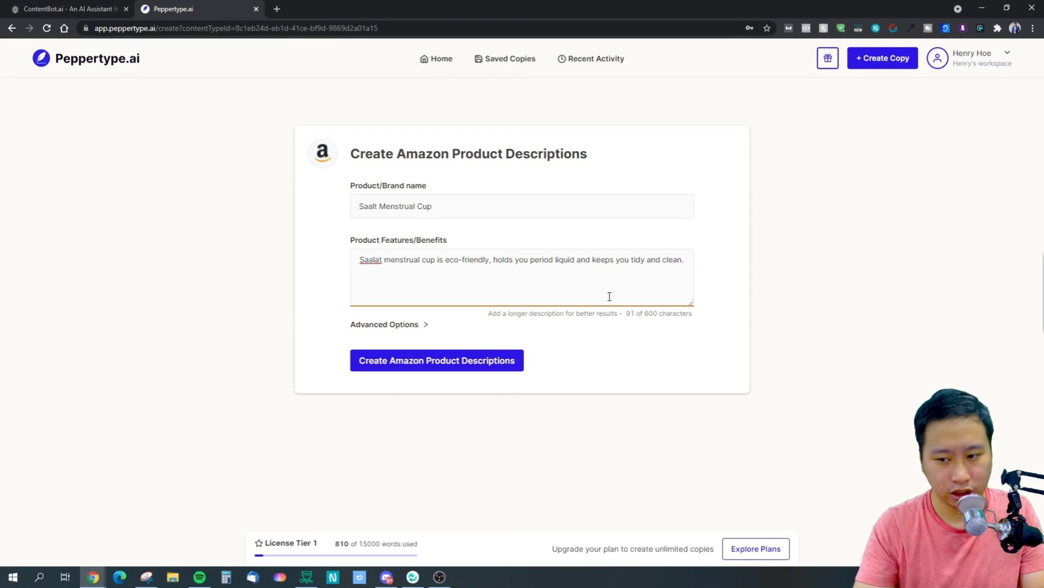
text( It is sma)
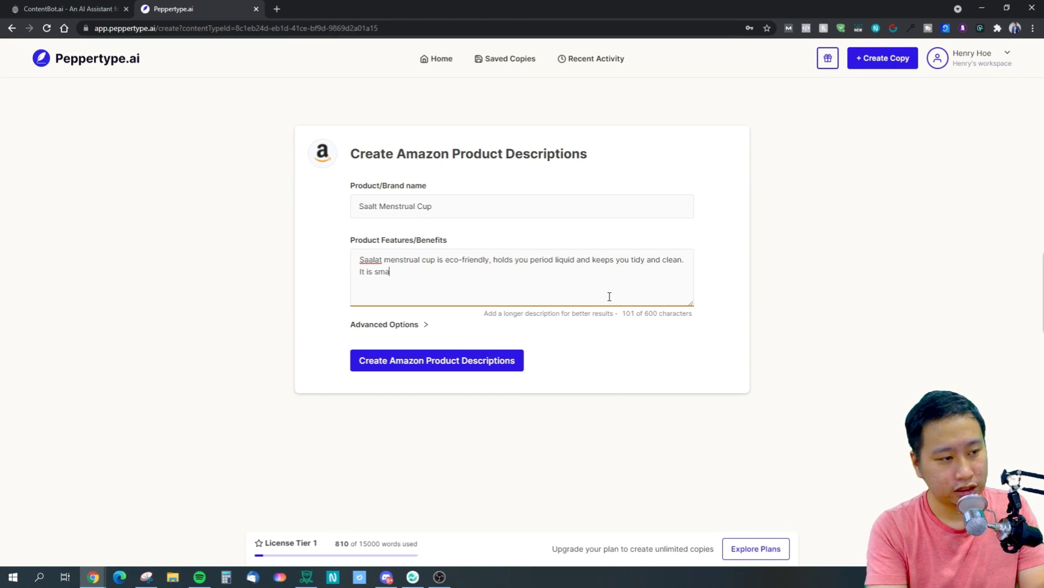
text(ll and portable.)
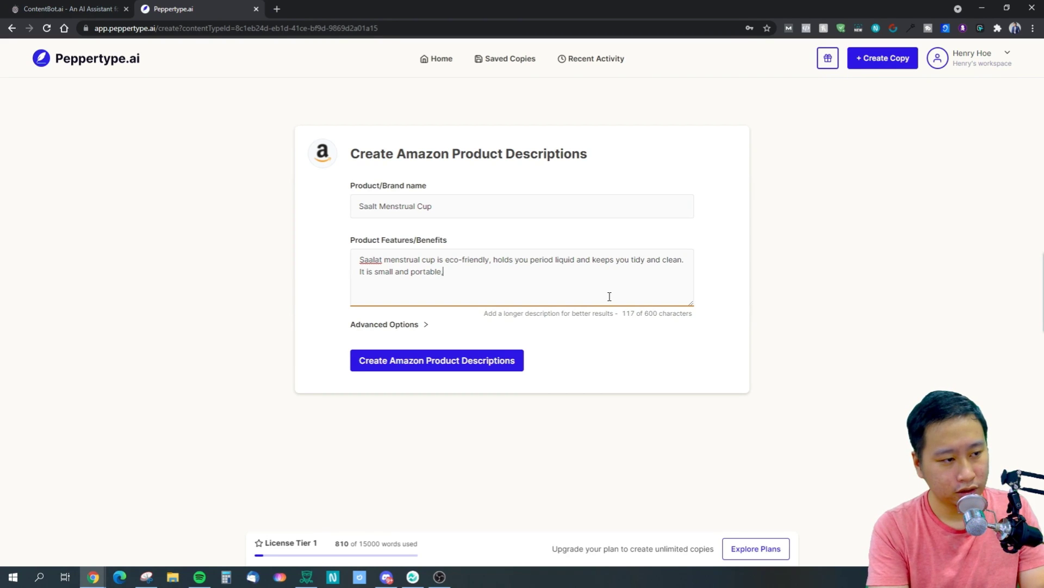
key(BackSpace)
text(, easy to)
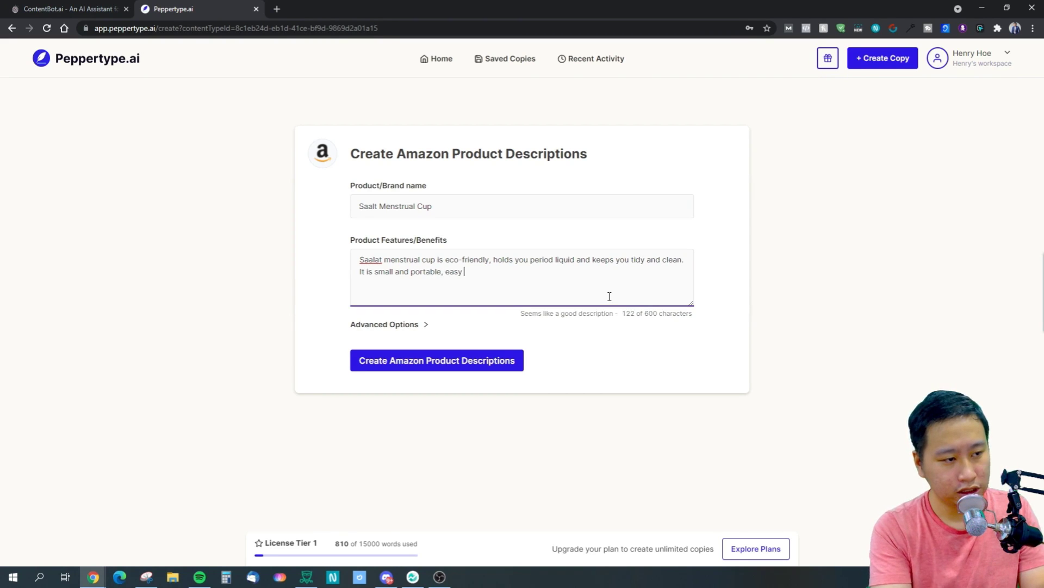
key(BackSpace)
key(BackSpace)
key(BackSpace)
key(BackSpace)
key(BackSpace)
key(BackSpace)
key(BackSpace)
key(BackSpace)
key(BackSpace)
key(BackSpace)
key(BackSpace)
key(BackSpace)
key(BackSpace)
key(BackSpace)
key(BackSpace)
key(BackSpace)
key(BackSpace)
key(BackSpace)
key(BackSpace)
key(BackSpace)
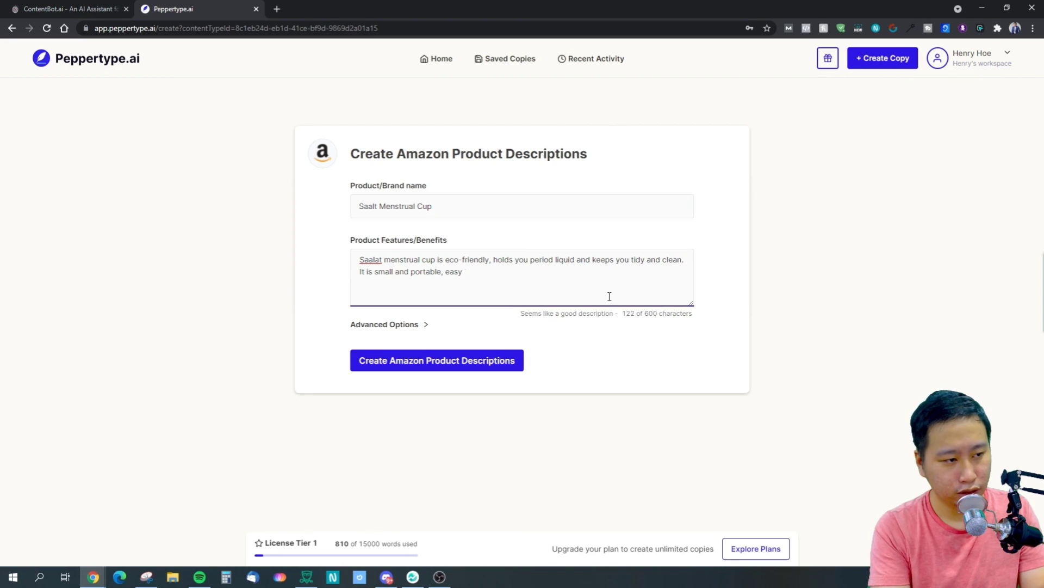
text(, po)
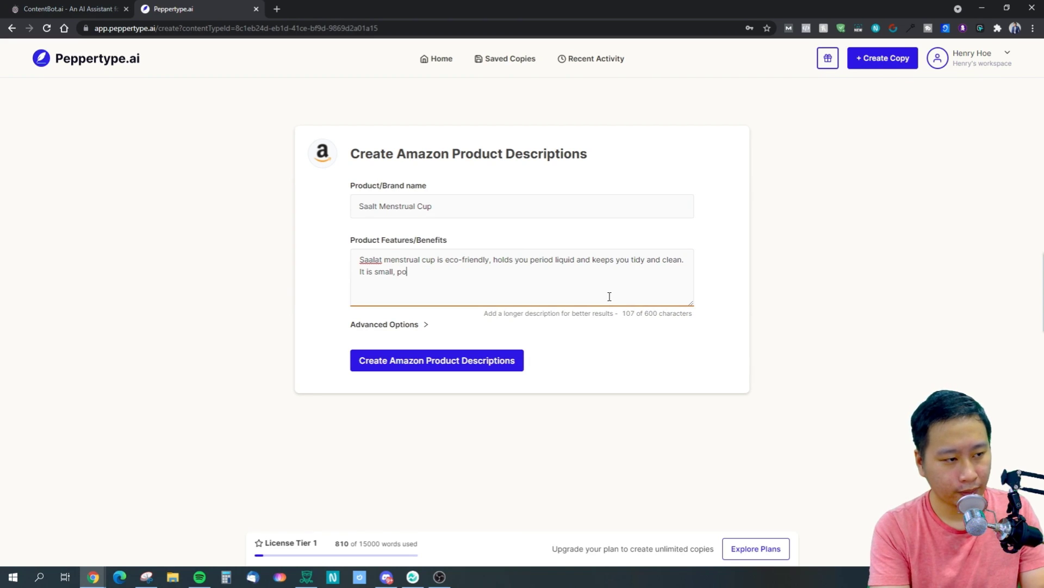
text(rtable and easy to clean.)
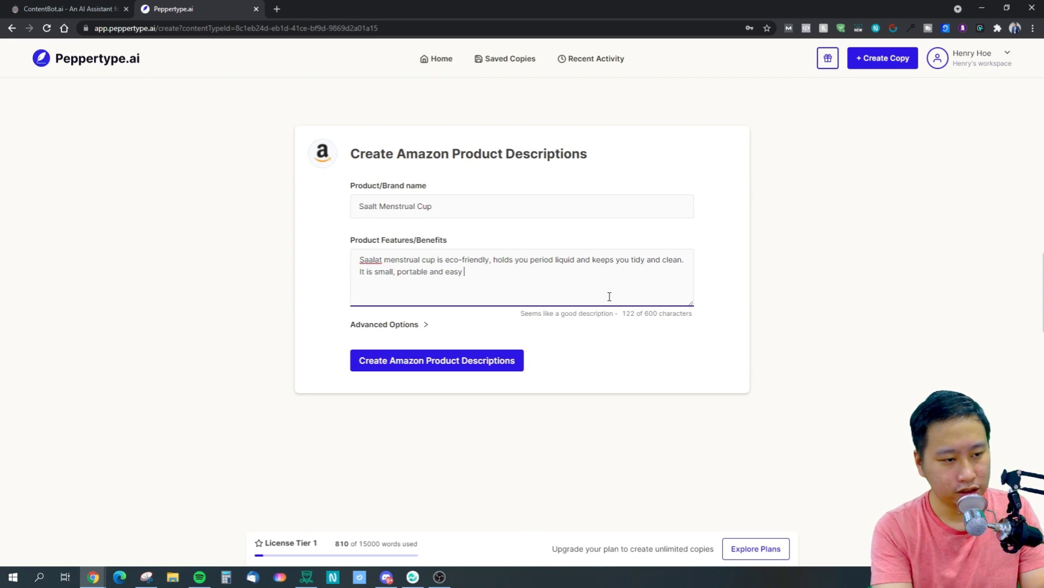
Set a Witty tone of voice and generate Amazon descriptions for the Saalt cup
click(422, 327)
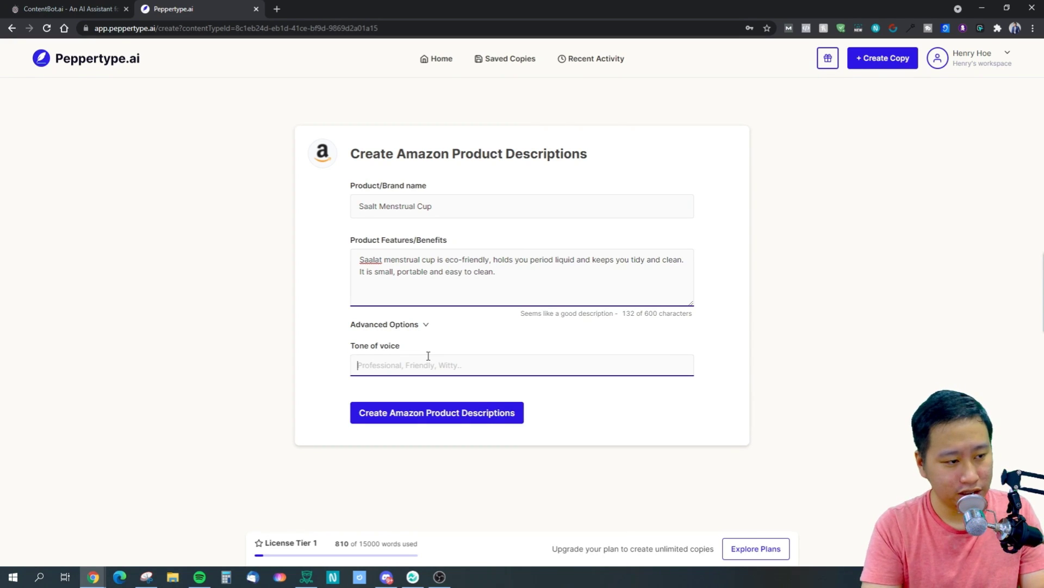
text(Witty)
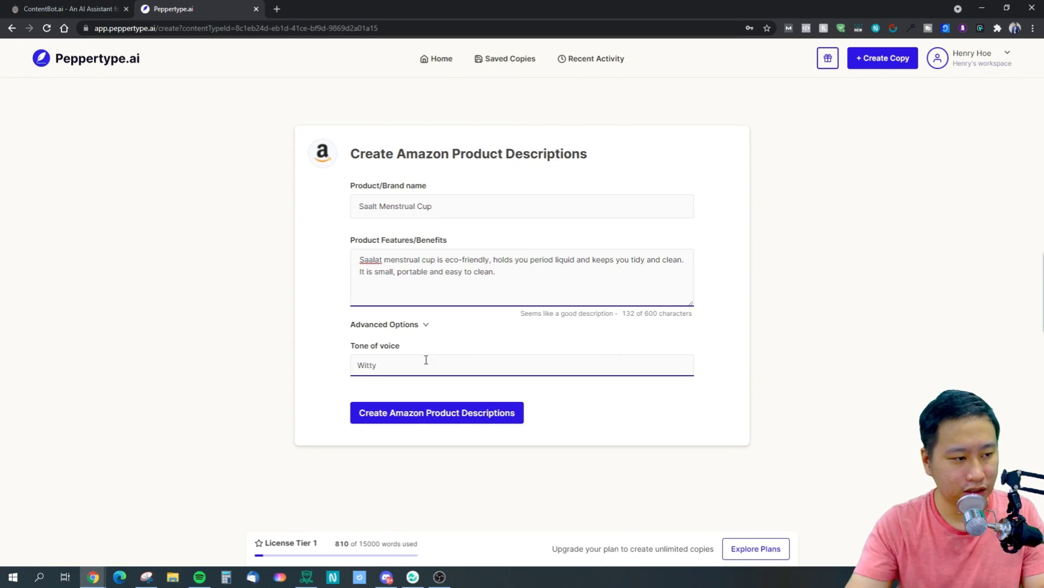
click(431, 427)
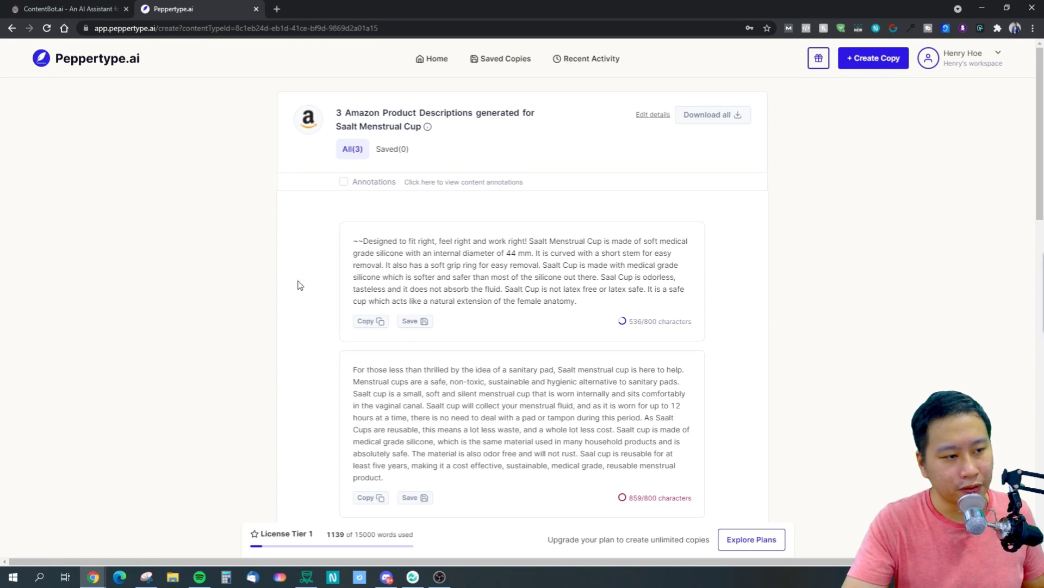
click(656, 253)
drag(656, 253, 393, 268)
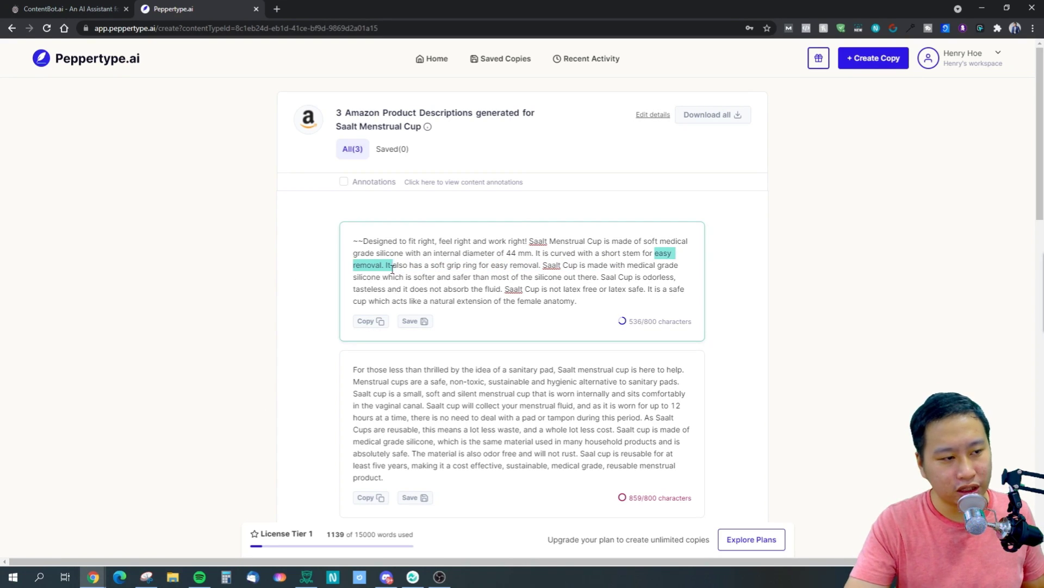
click(542, 267)
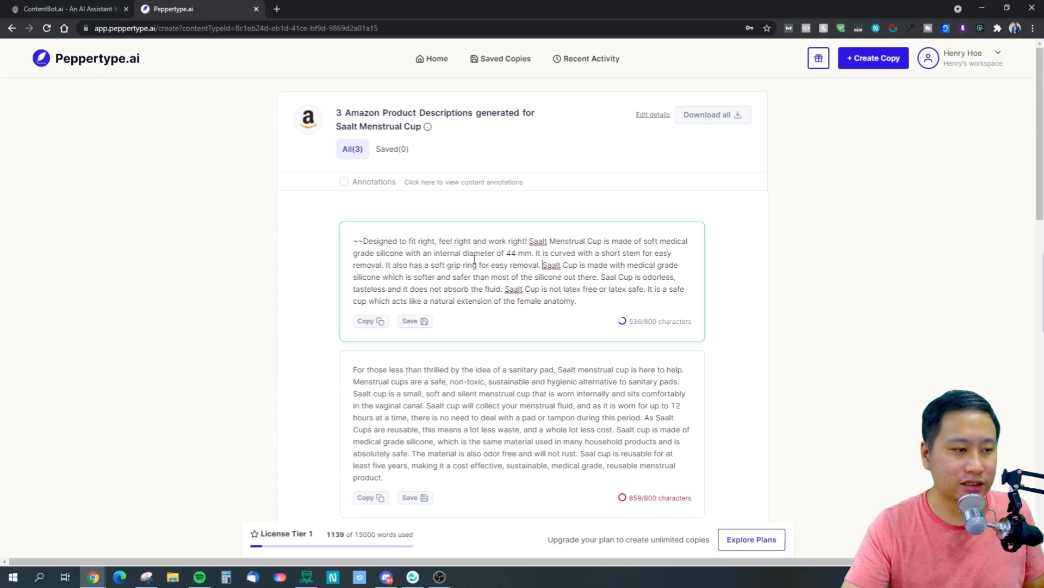
drag(385, 265, 457, 267)
click(493, 268)
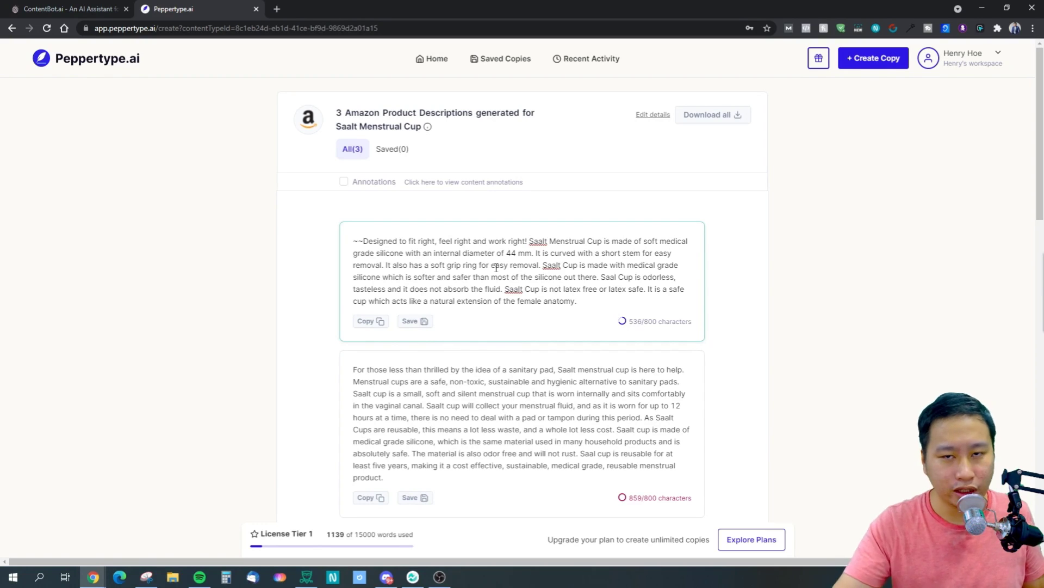
drag(488, 267, 550, 266)
click(550, 266)
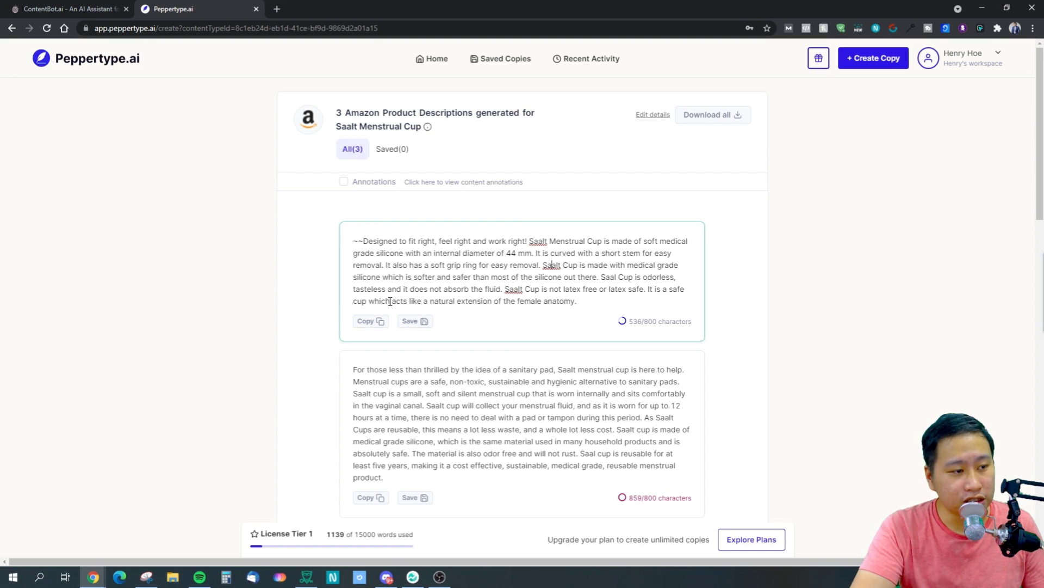
drag(465, 300, 551, 290)
click(755, 299)
scroll(760, 362, down, 2)
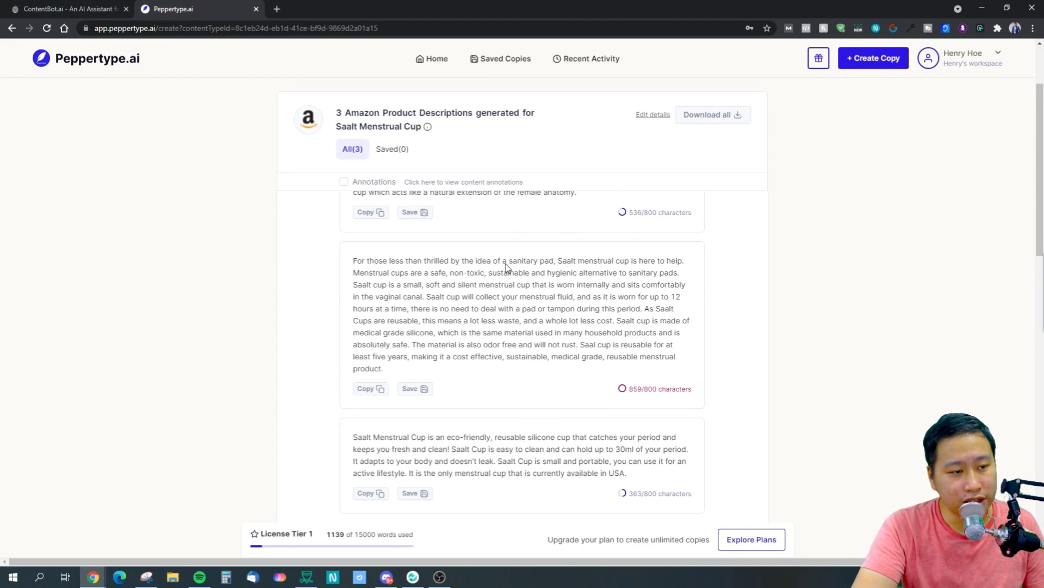
drag(349, 262, 683, 270)
click(636, 318)
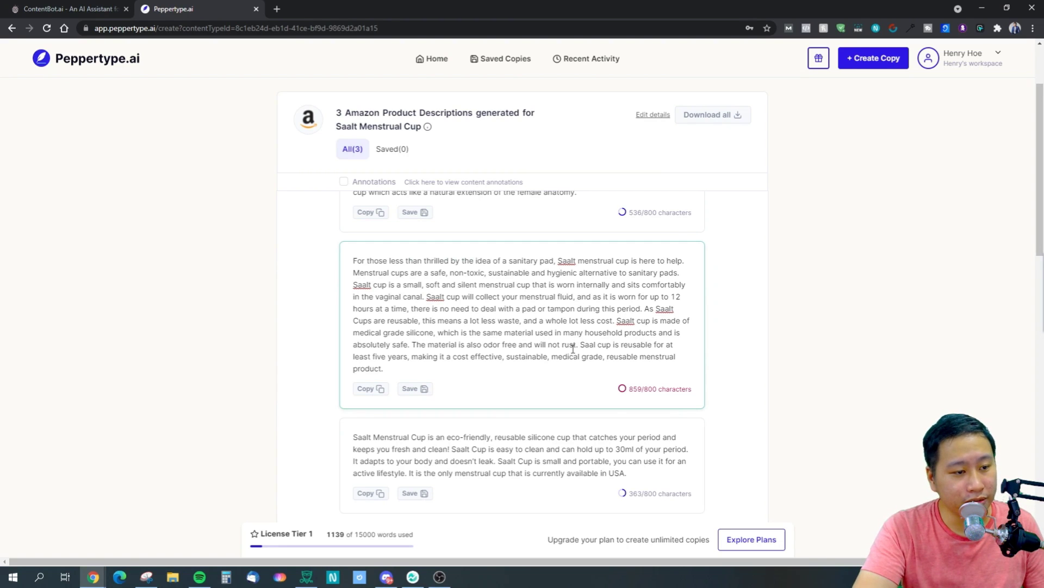
scroll(483, 354, down, 2)
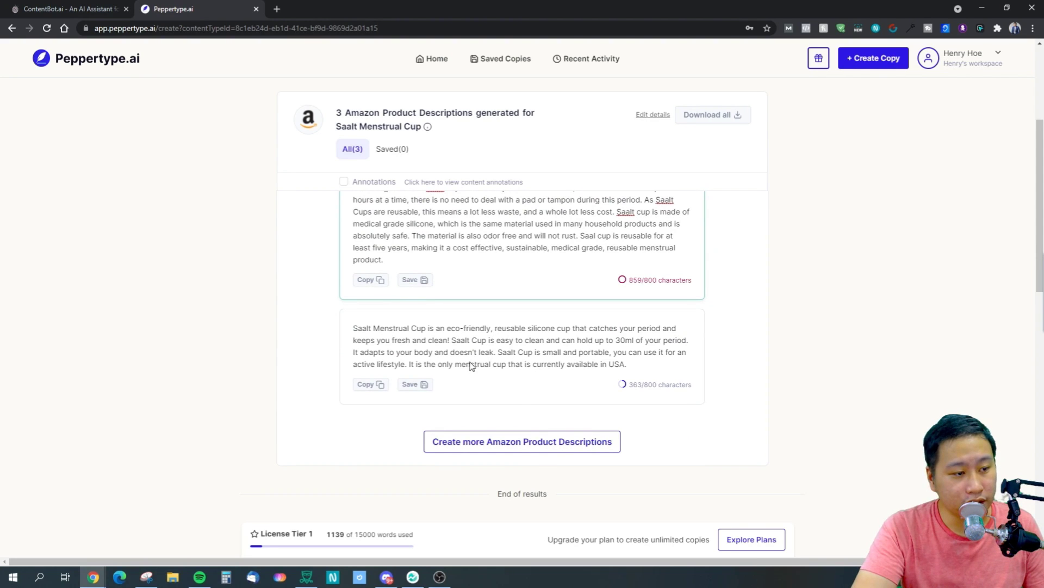
click(742, 374)
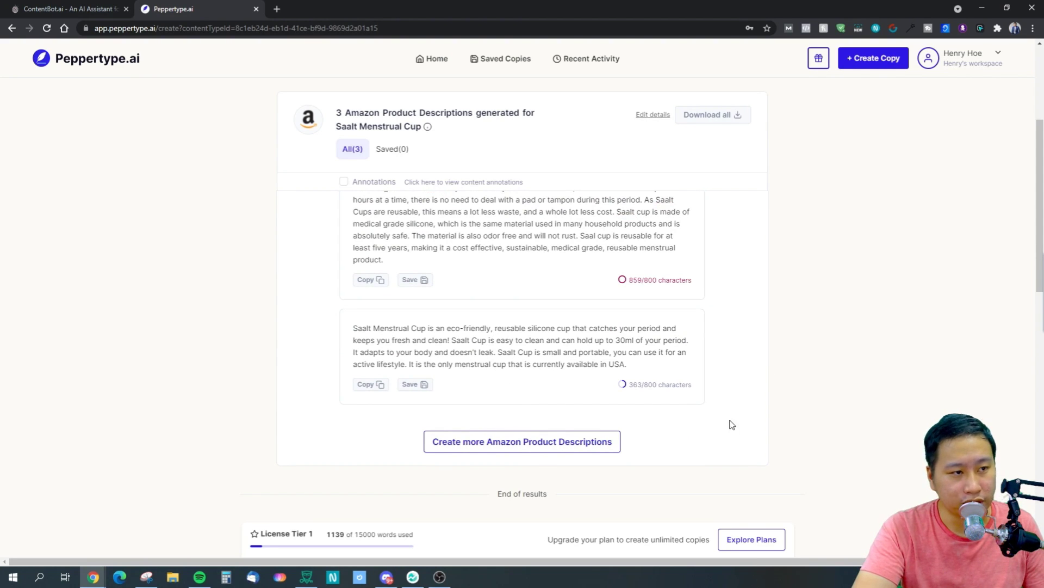
scroll(756, 413, up, 4)
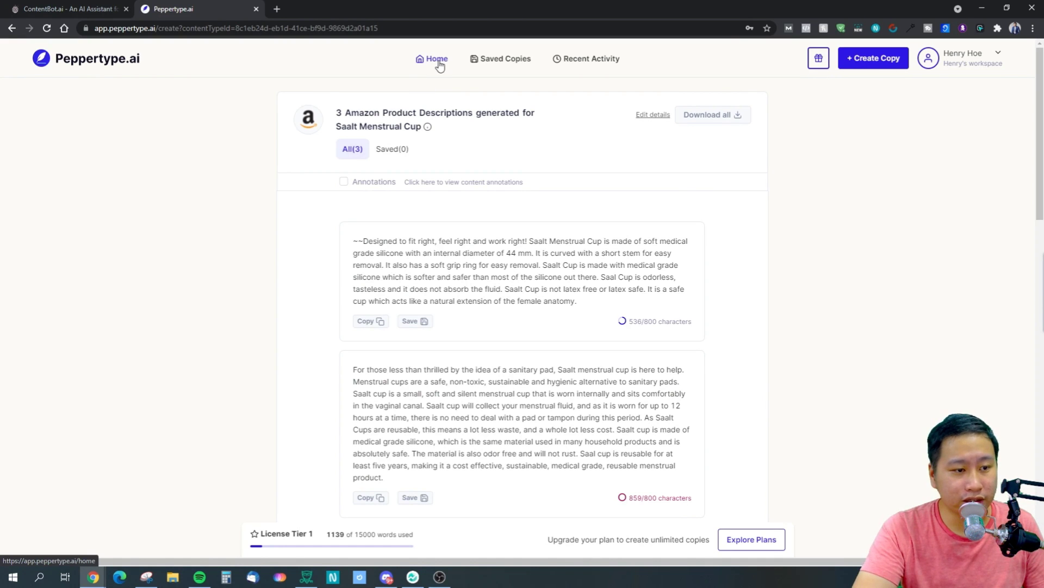
Scroll past the Amazon results to the template grid showing Personal Bio and Cold Emails
scroll(769, 397, down, 8)
scroll(561, 349, up, 4)
scroll(532, 333, down, 12)
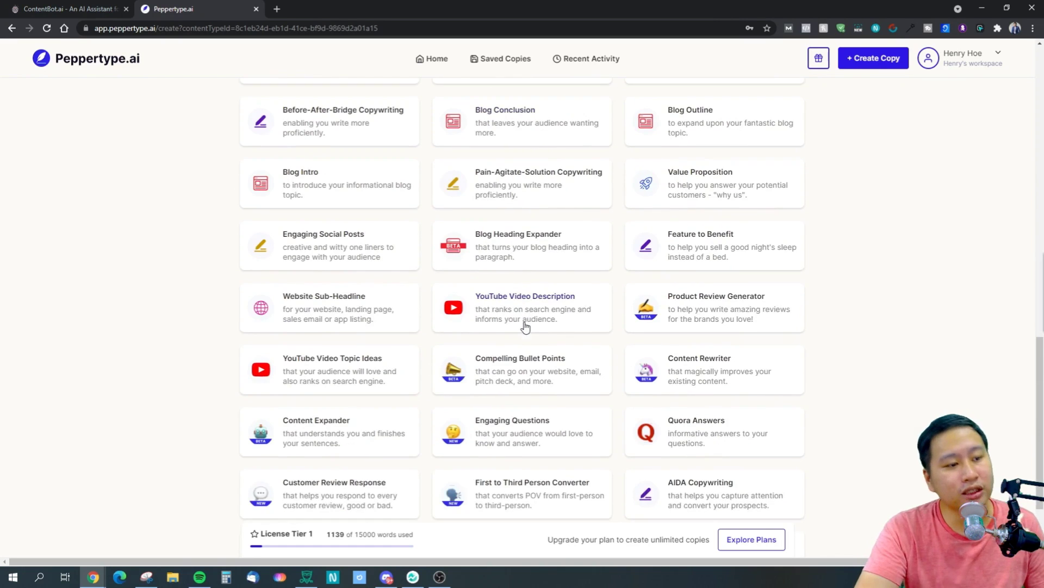
scroll(535, 333, down, 2)
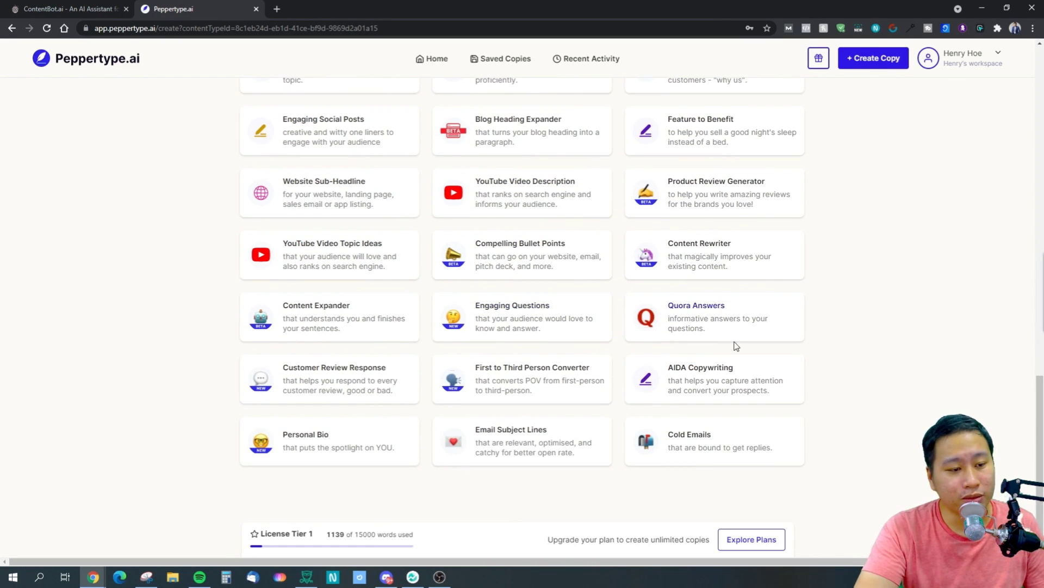
scroll(620, 407, up, 4)
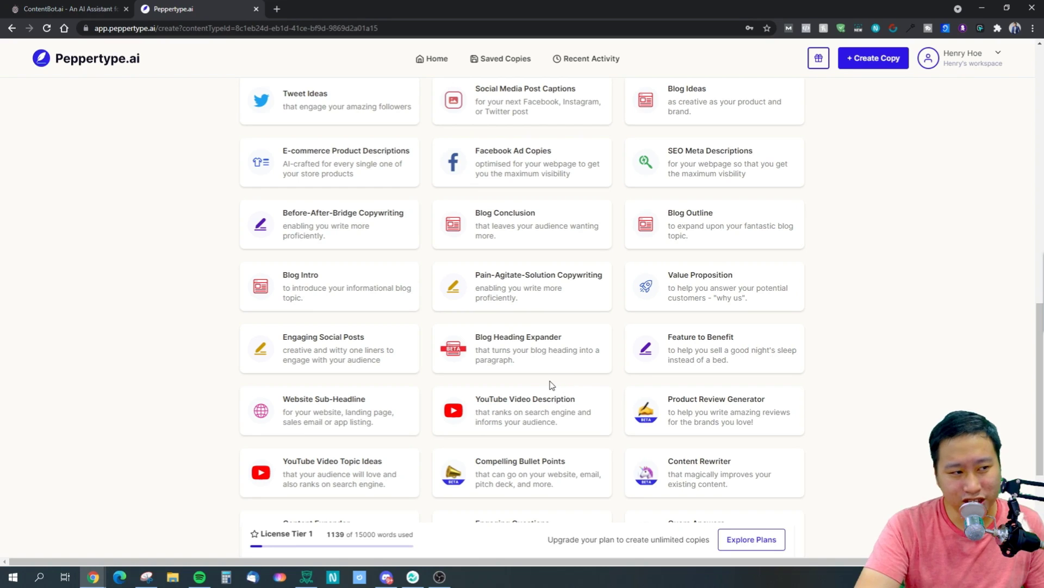
scroll(786, 399, down, 2)
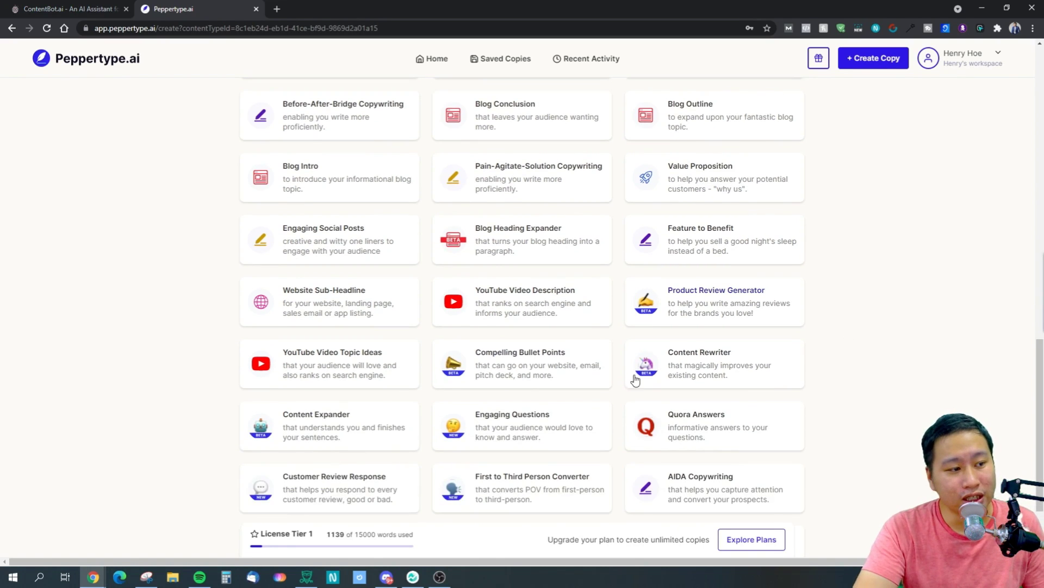
scroll(492, 388, down, 2)
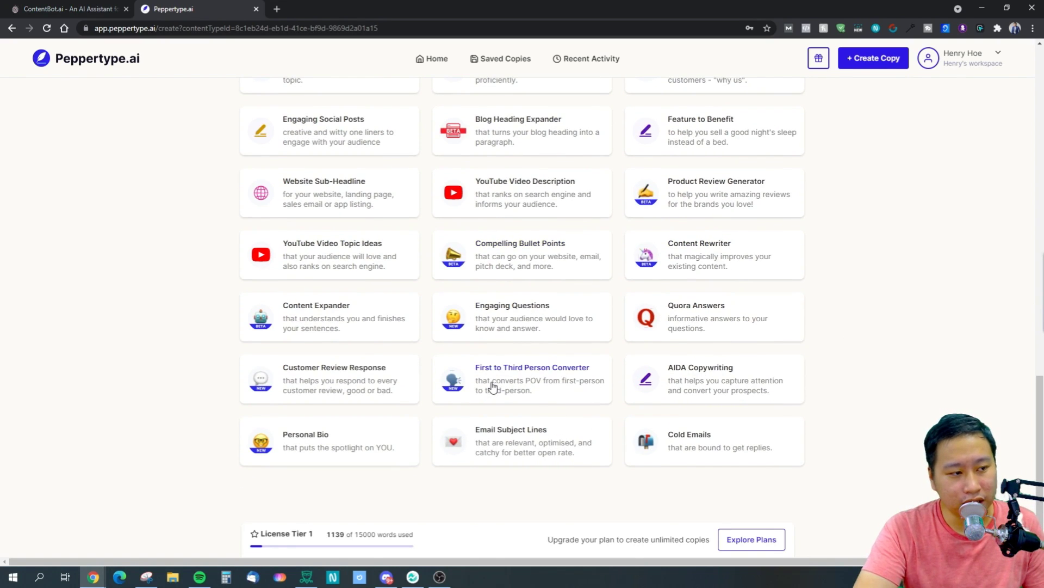
Try the Cold Emails template, then return to the Saalt Menstrual Cup Amazon description form
click(687, 450)
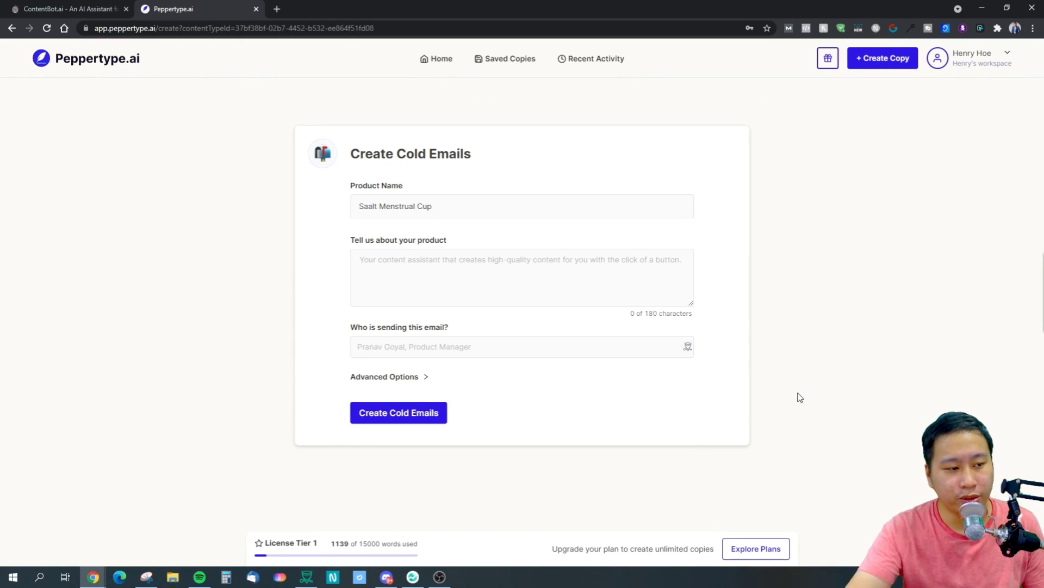
click(476, 209)
click(312, 255)
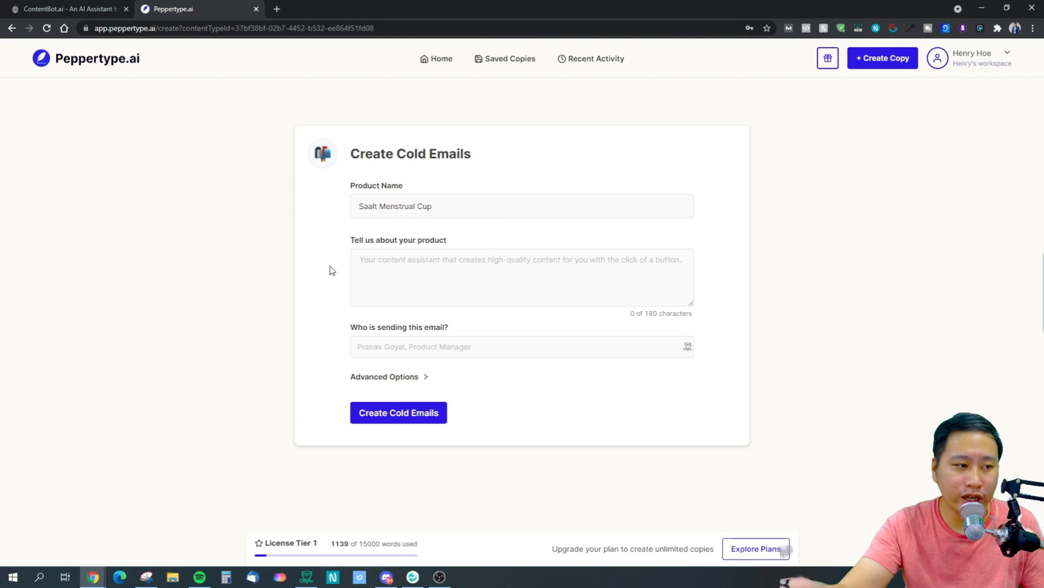
click(11, 28)
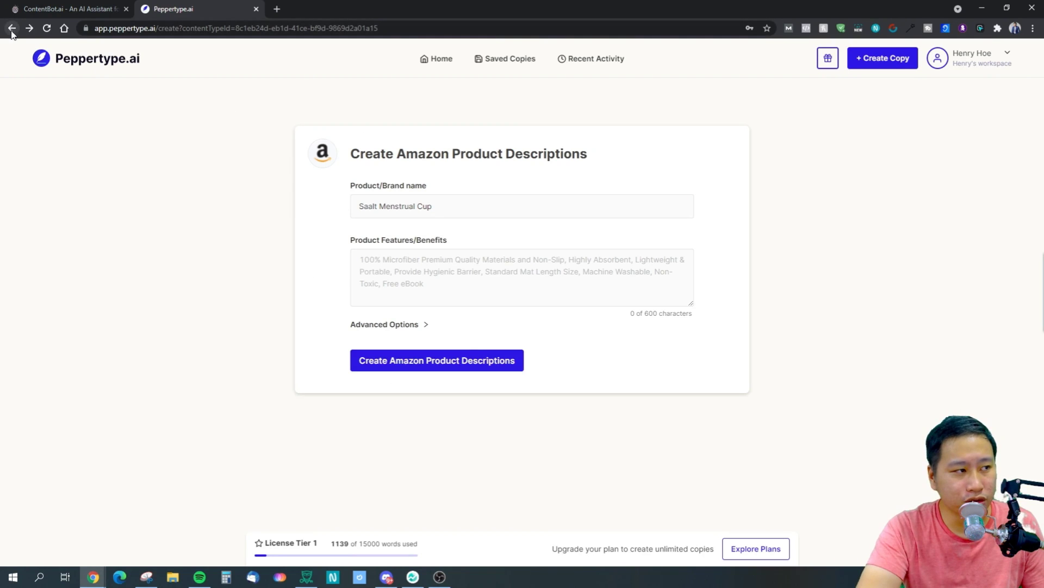
Go back home, filter templates to Copywriting, and open the Cold Emails template
click(11, 28)
scroll(565, 379, down, 4)
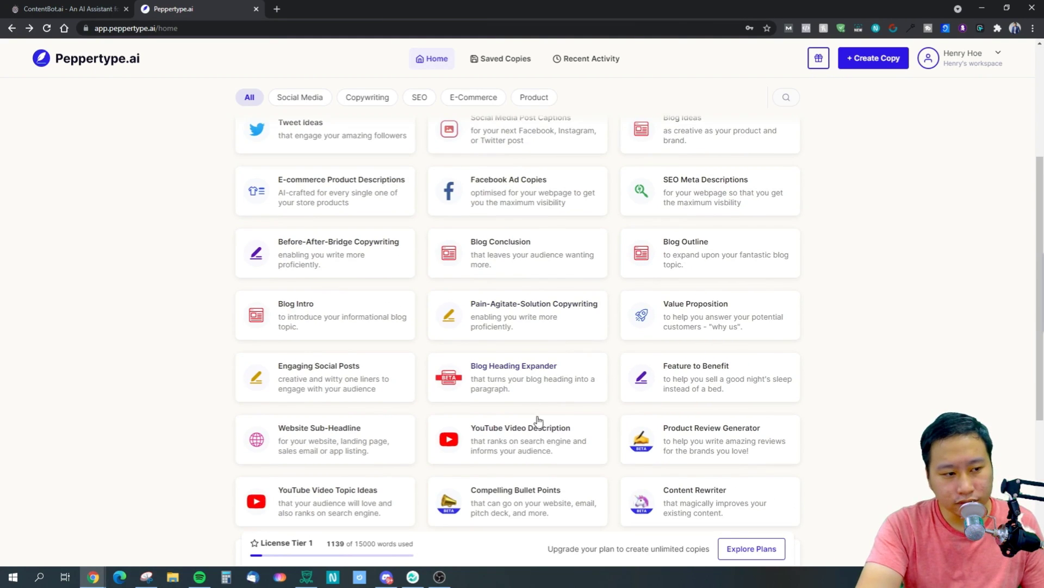
scroll(537, 419, up, 4)
scroll(494, 347, down, 8)
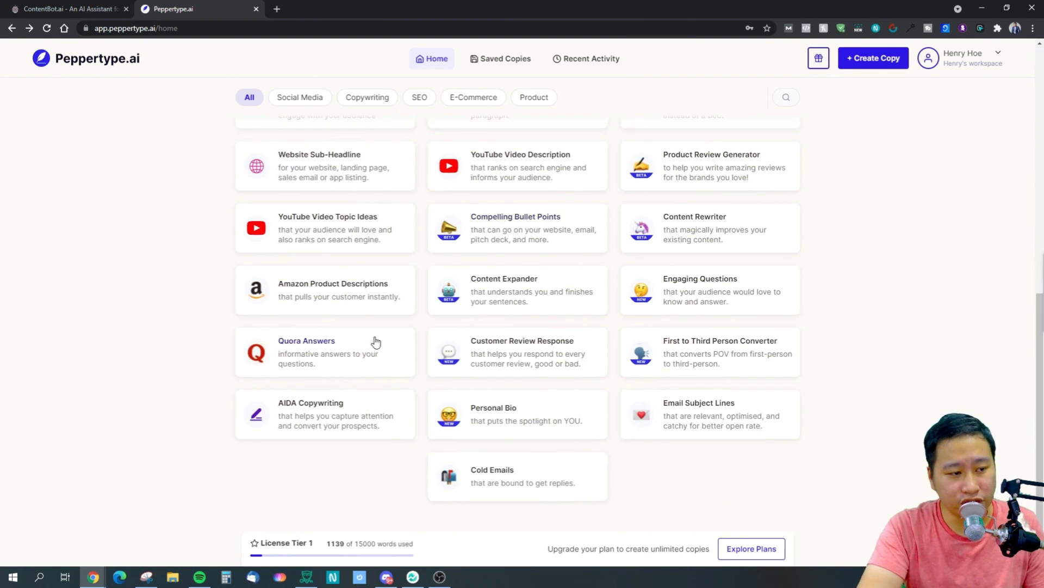
scroll(474, 294, up, 8)
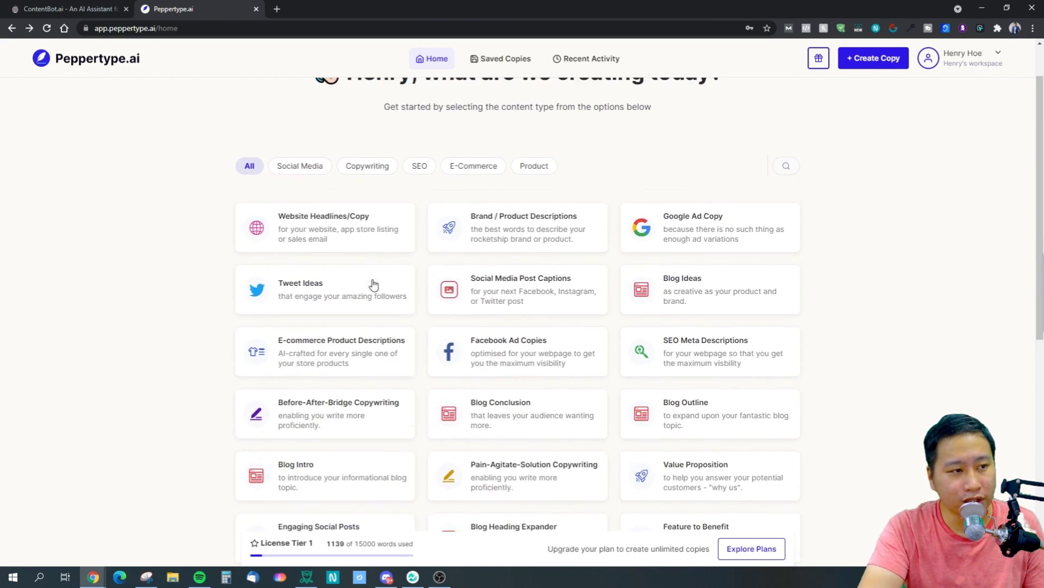
click(366, 168)
scroll(599, 337, down, 1)
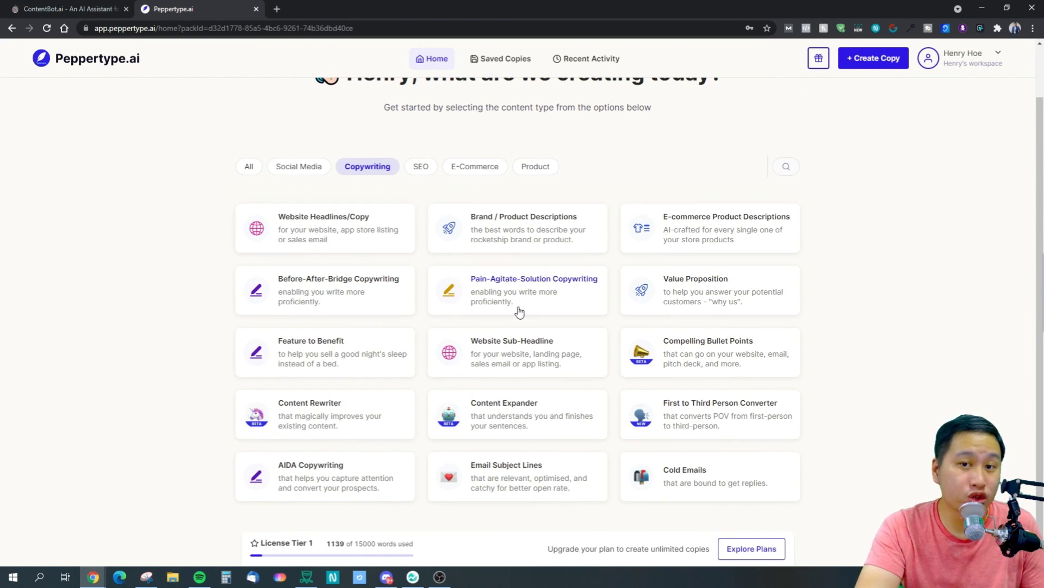
click(685, 487)
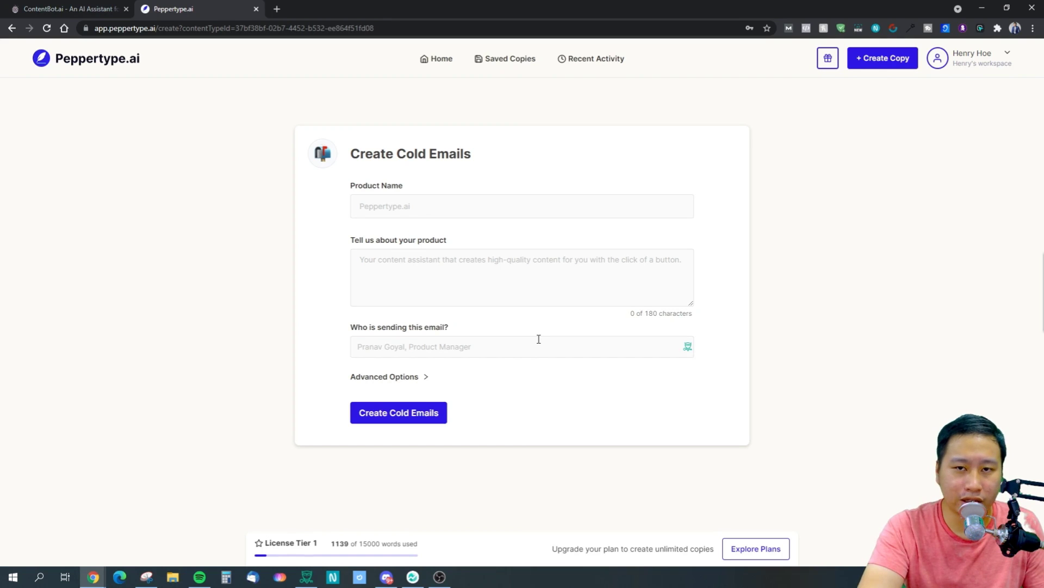
Autofill Saalt Menstrual Cup as product, enter Saalt's founder as sender, and expand Advanced Options
click(538, 339)
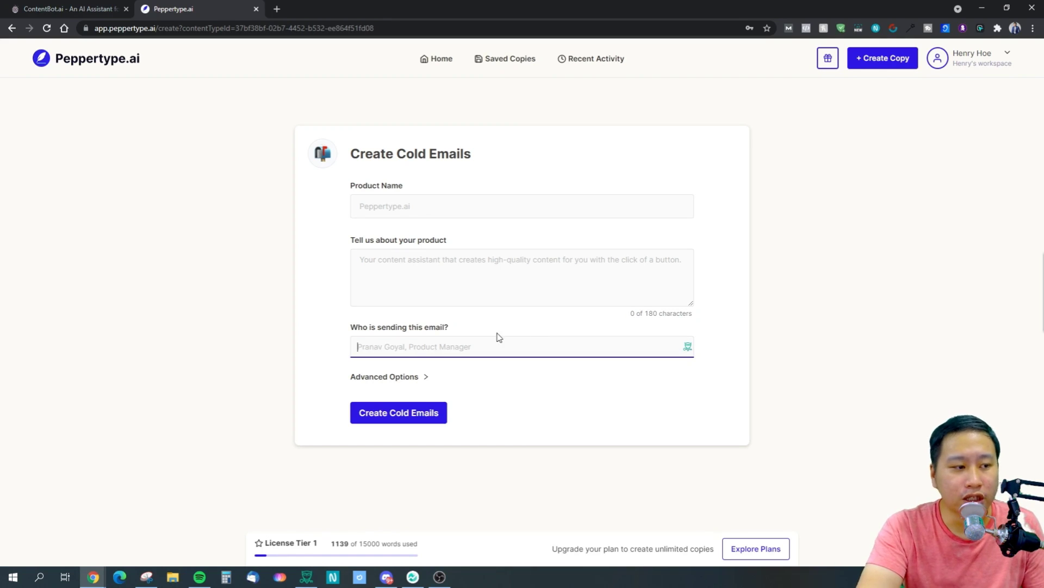
click(430, 214)
click(361, 232)
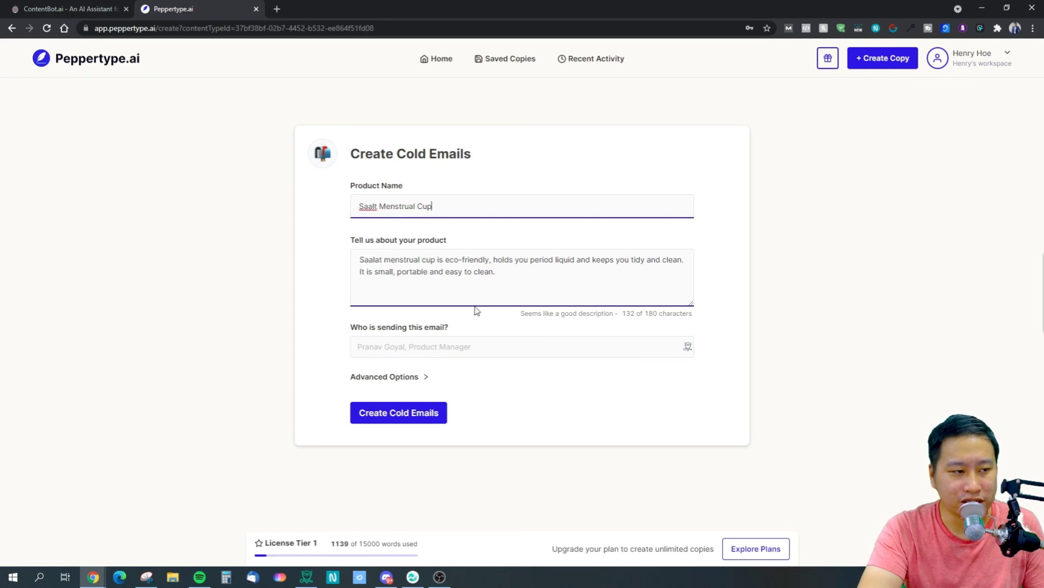
click(762, 293)
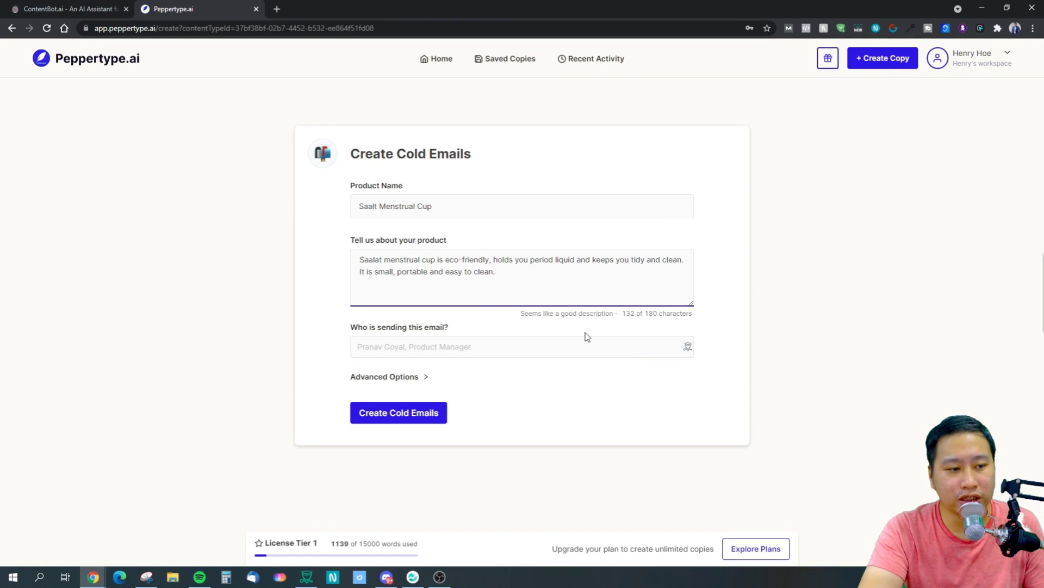
click(437, 350)
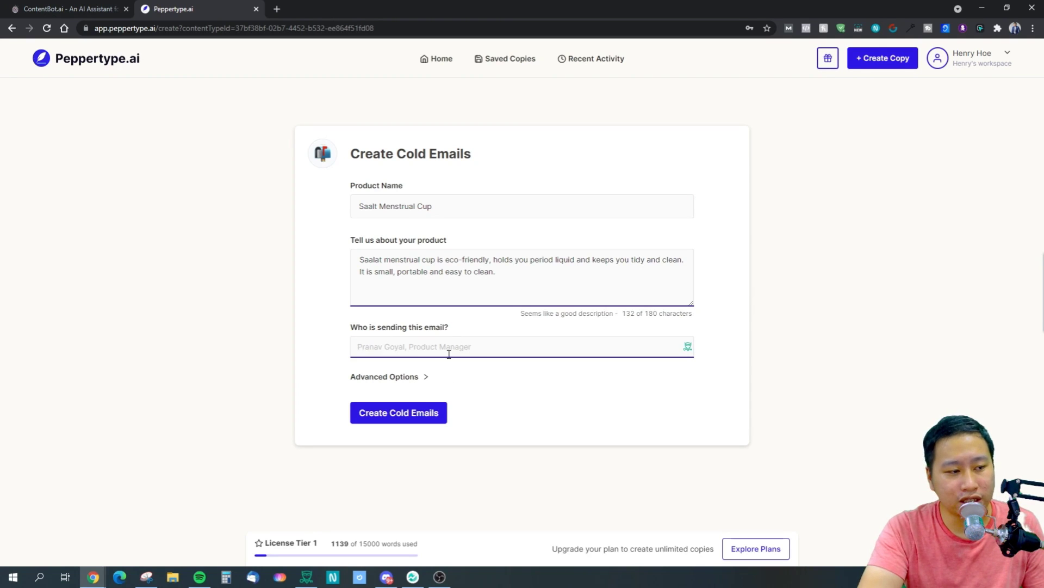
text(Henry Hoe, )
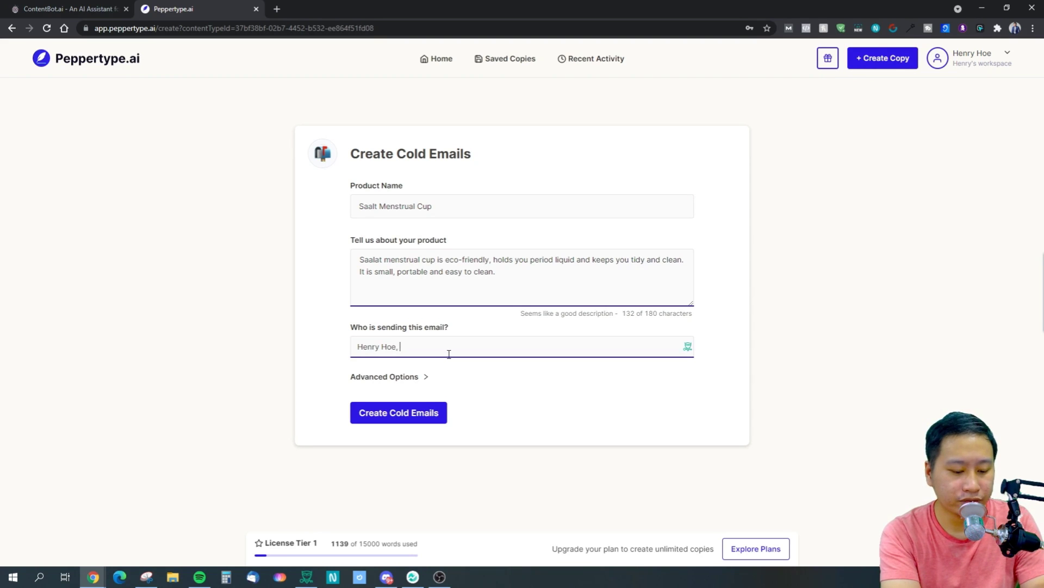
text(Founder of Saalt)
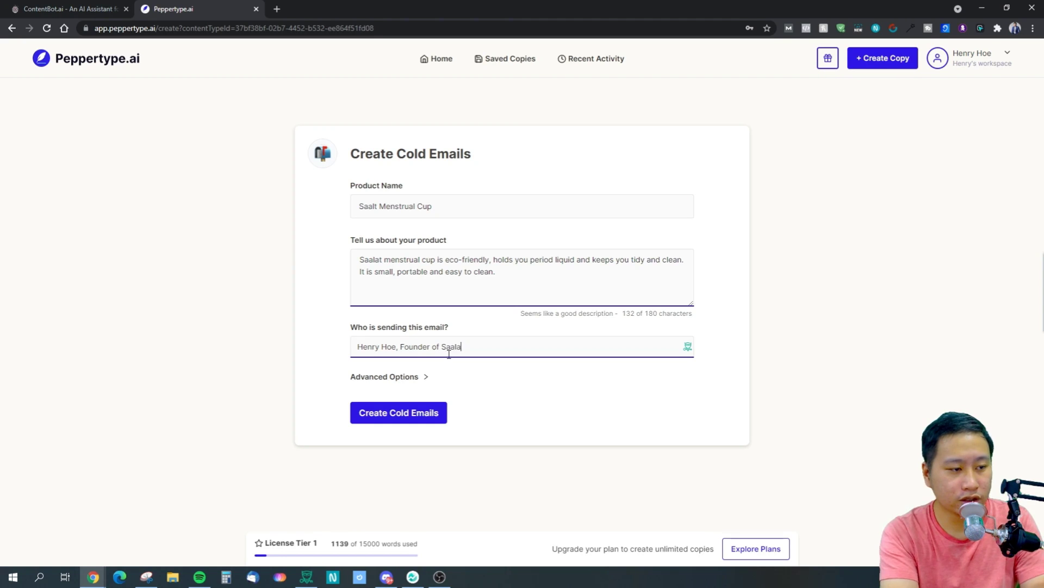
click(413, 376)
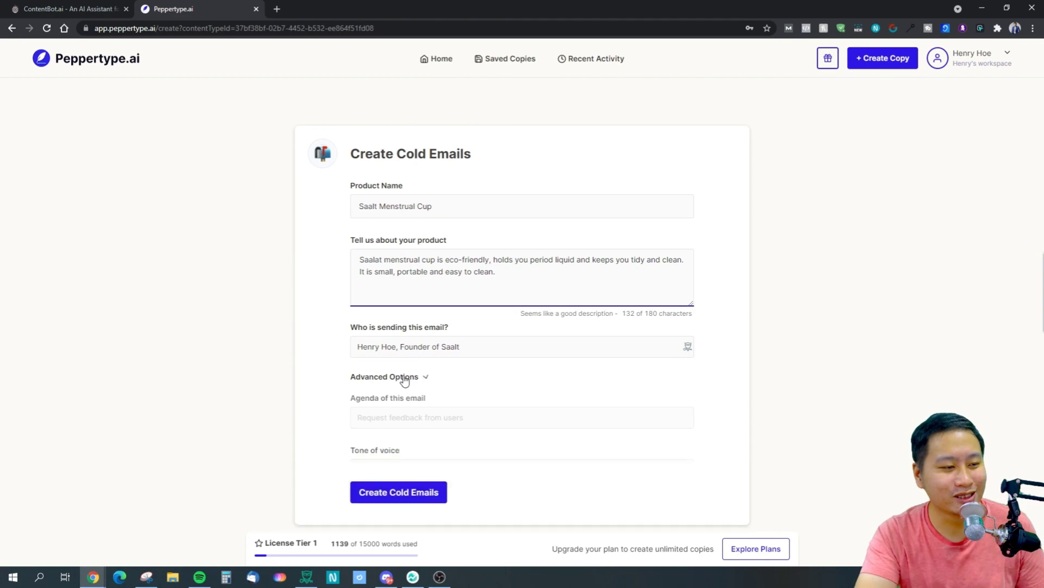
click(444, 418)
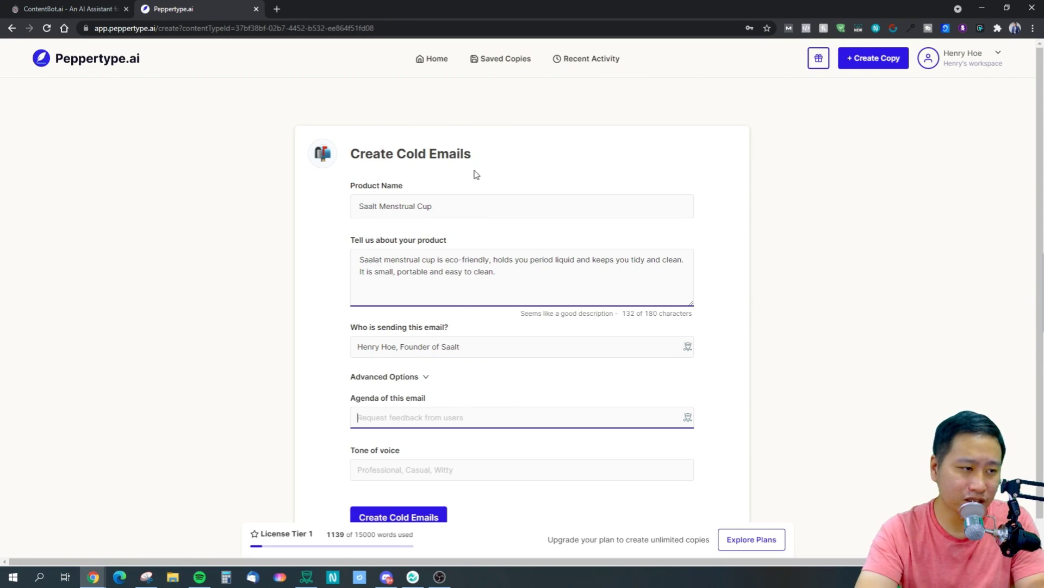
click(471, 215)
Rename the product to Klaviyo with an eCommerce-first email marketing automation description for online store owners
click(450, 205)
drag(450, 205, 274, 204)
text(Klaviyo)
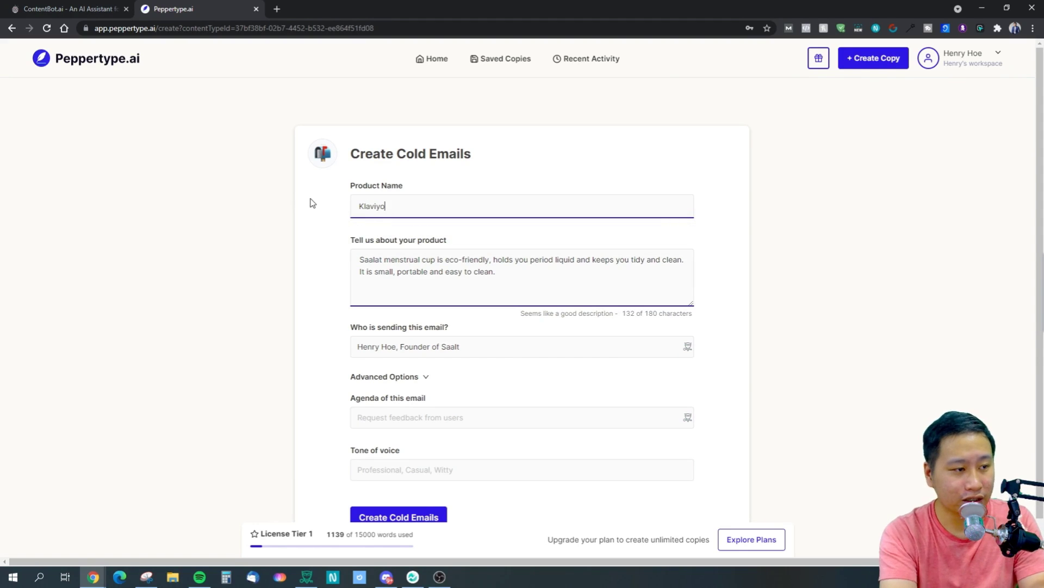
key(Tab)
key(ctrl+a)
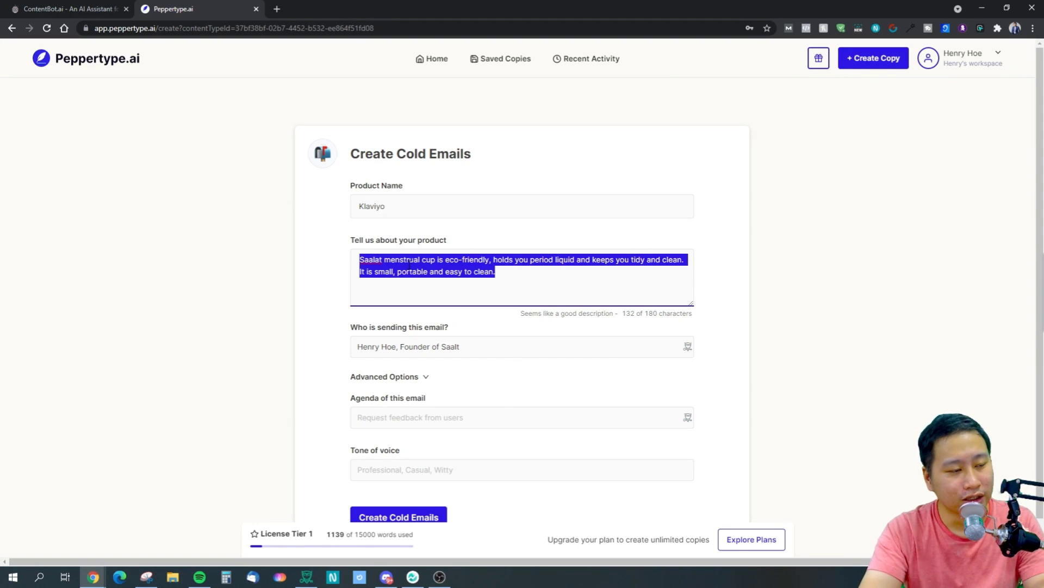
text(Klaviyo)
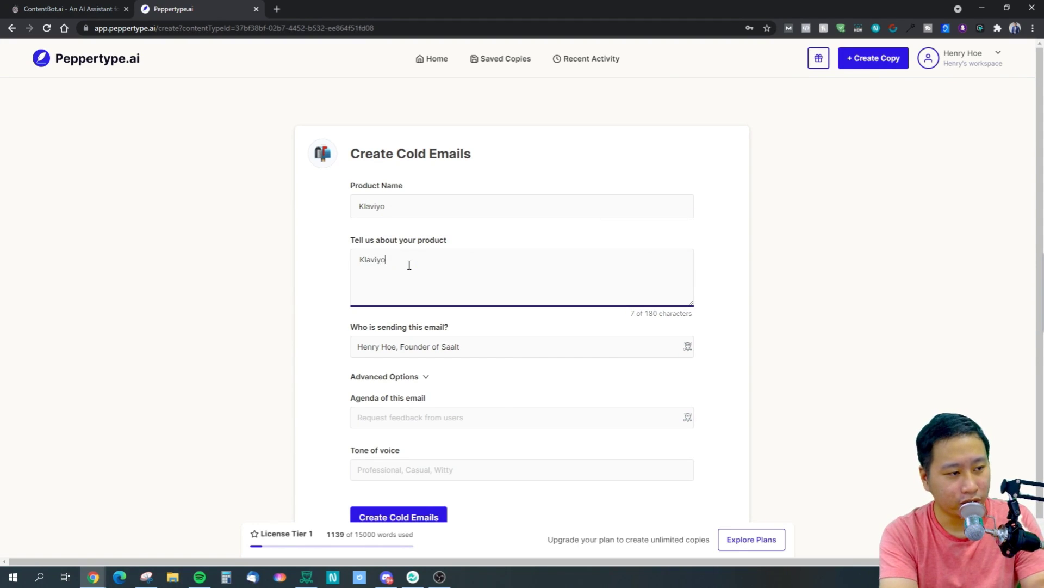
text( is a)
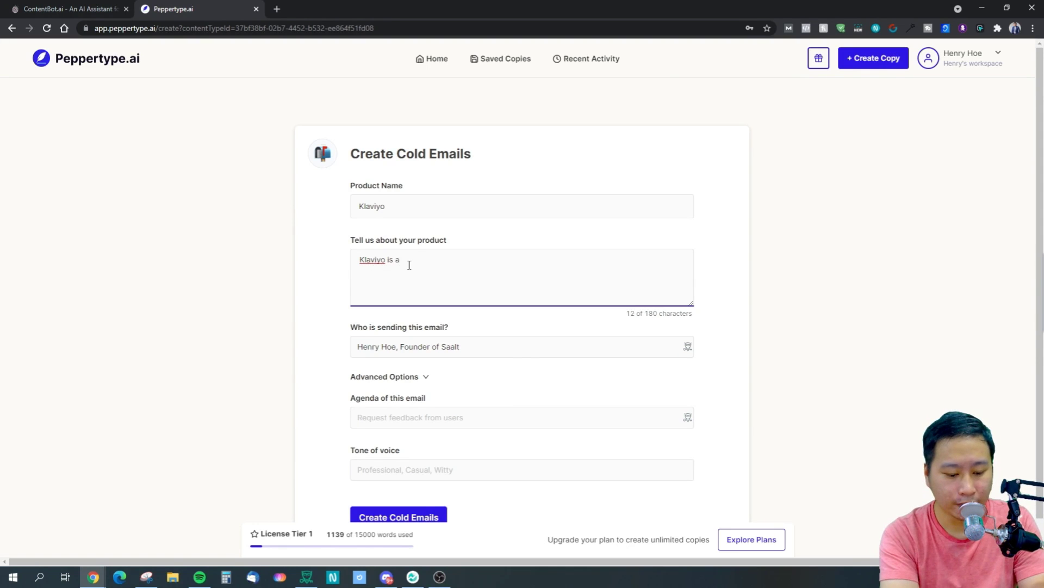
text( eCommerce-firs)
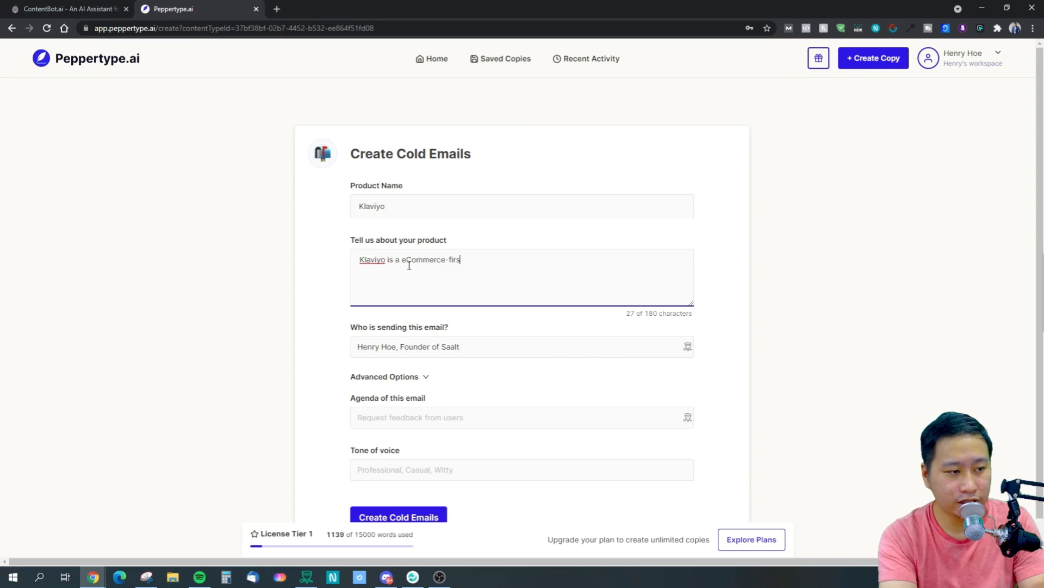
text(t email)
key(BackSpace)
key(BackSpace)
key(BackSpace)
key(BackSpace)
text(marketing automation )
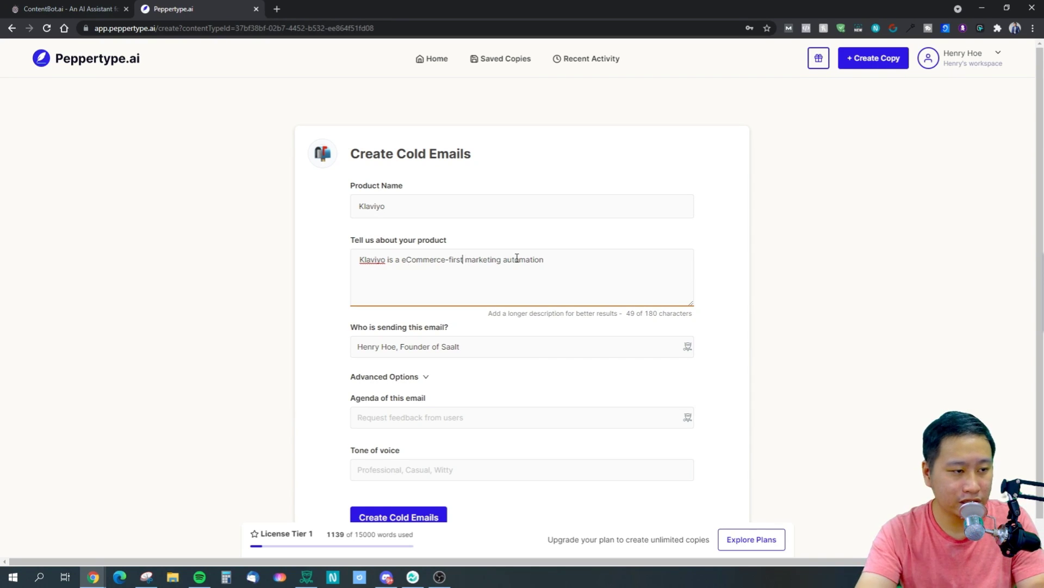
text(, email based)
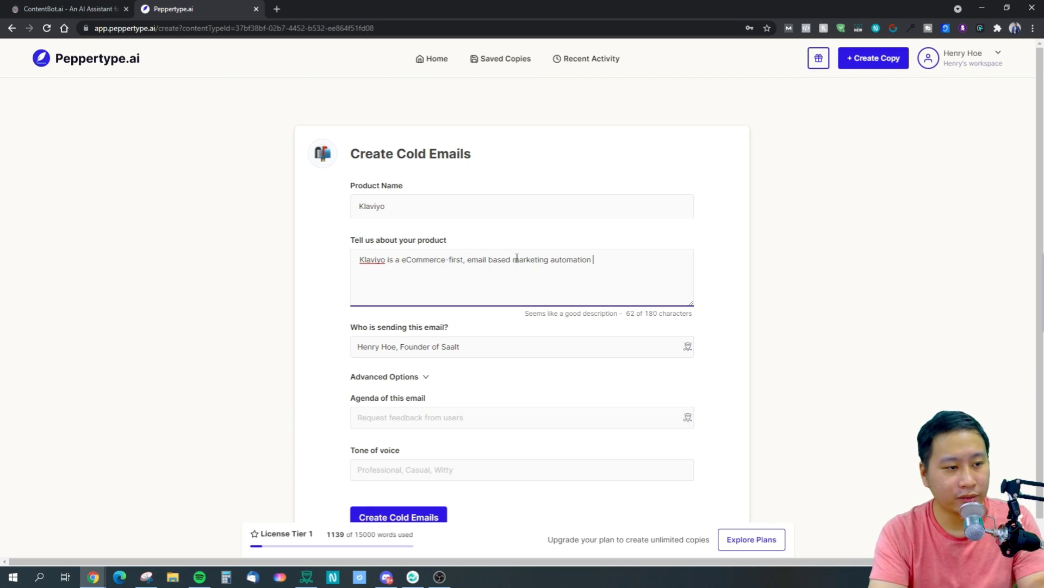
text(ool for )
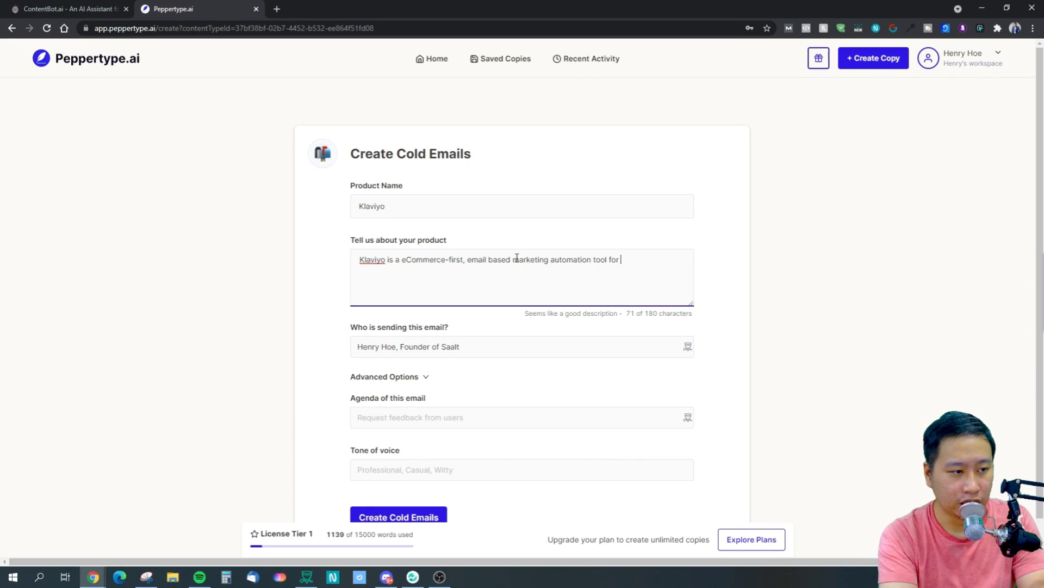
text(on)
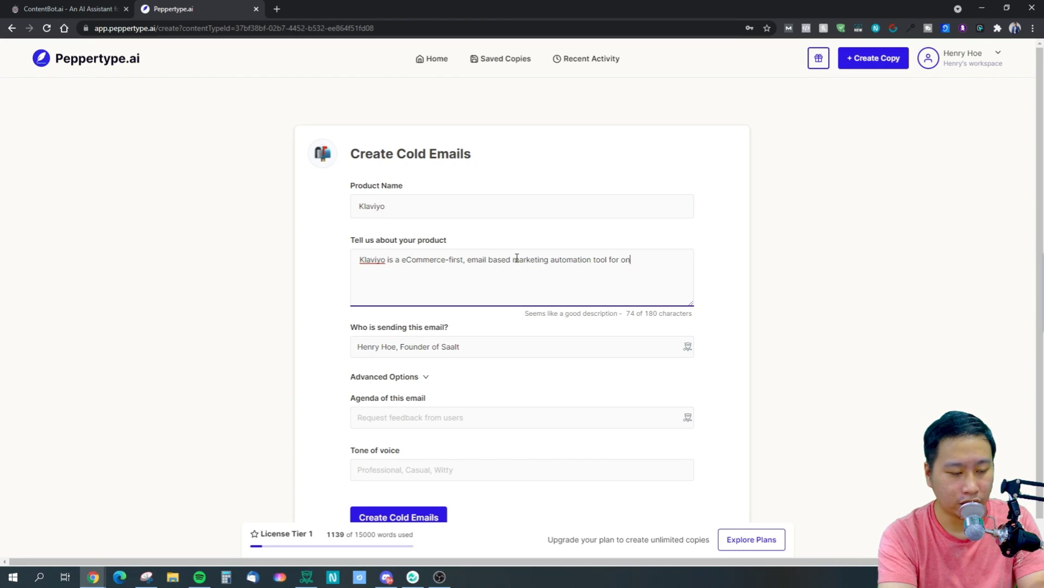
text(line stora)
text( owners.)
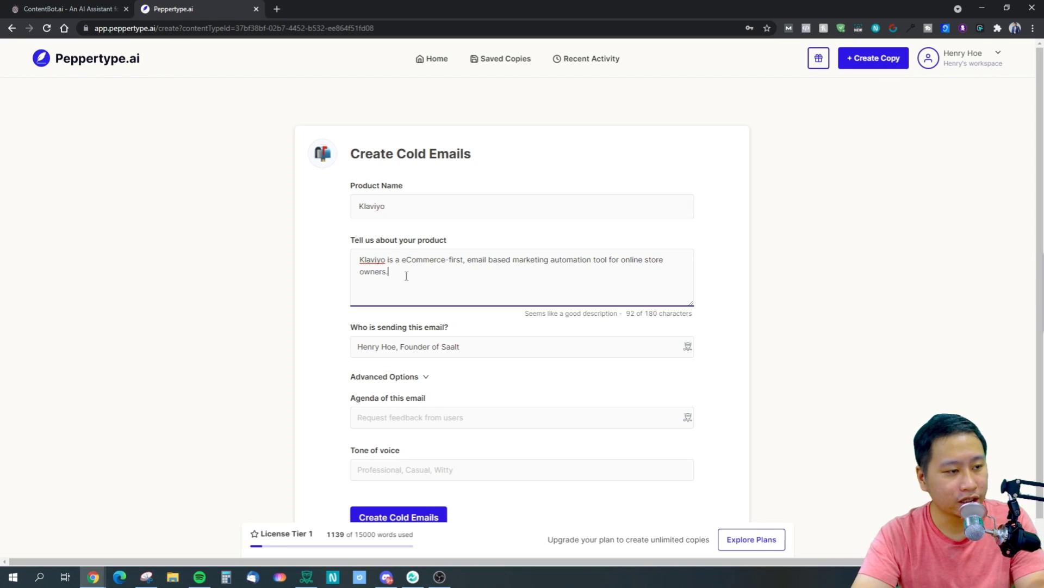
Change the sender's company from Saalt to Klaviyo
key(ctrl+a)
click(303, 284)
click(468, 350)
drag(463, 350, 442, 355)
text(Klavi)
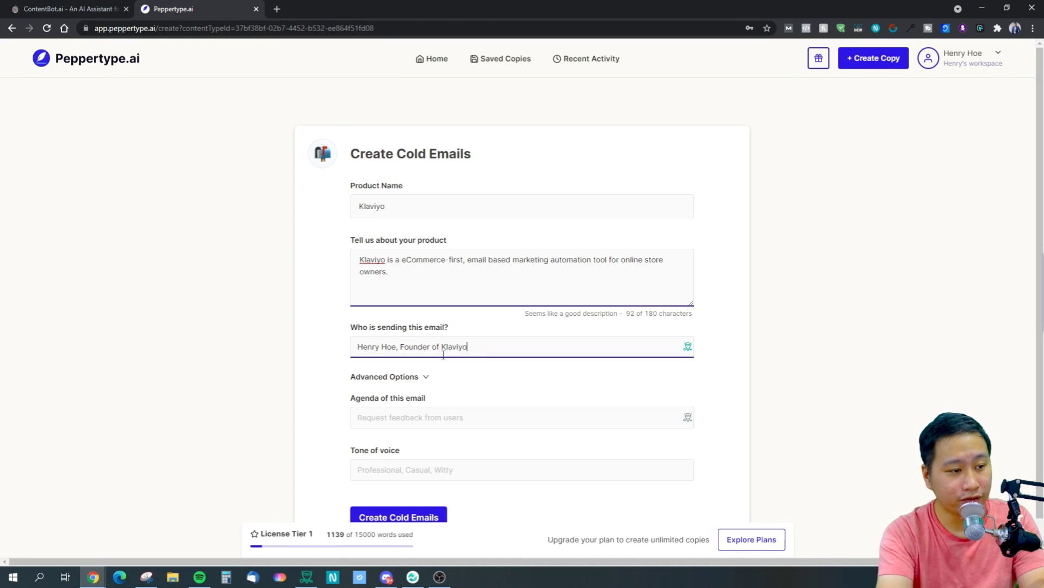
click(395, 413)
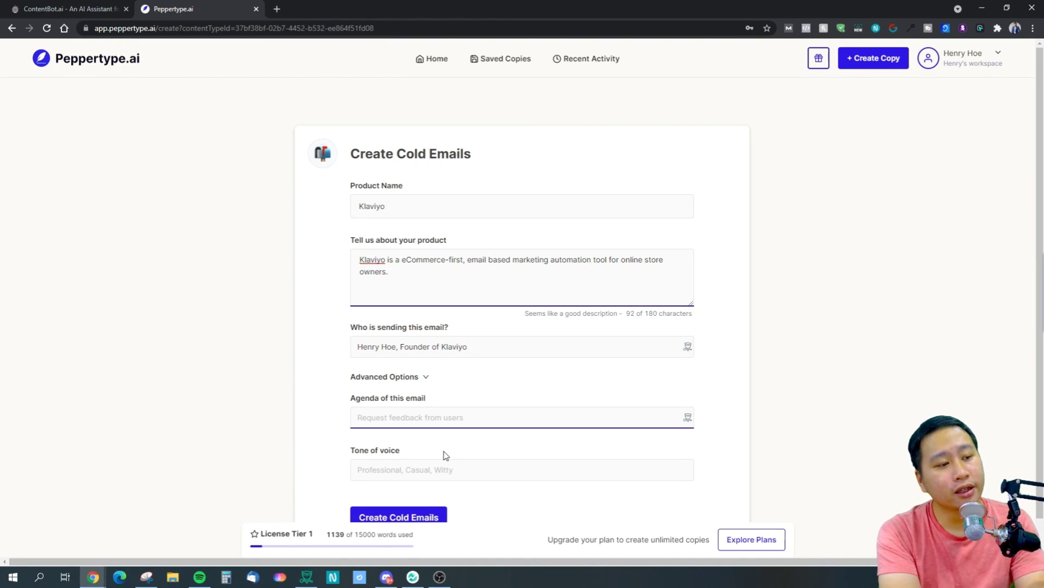
Enter the email agenda 'Schedule a meeting with the prospect'
text(Schedule)
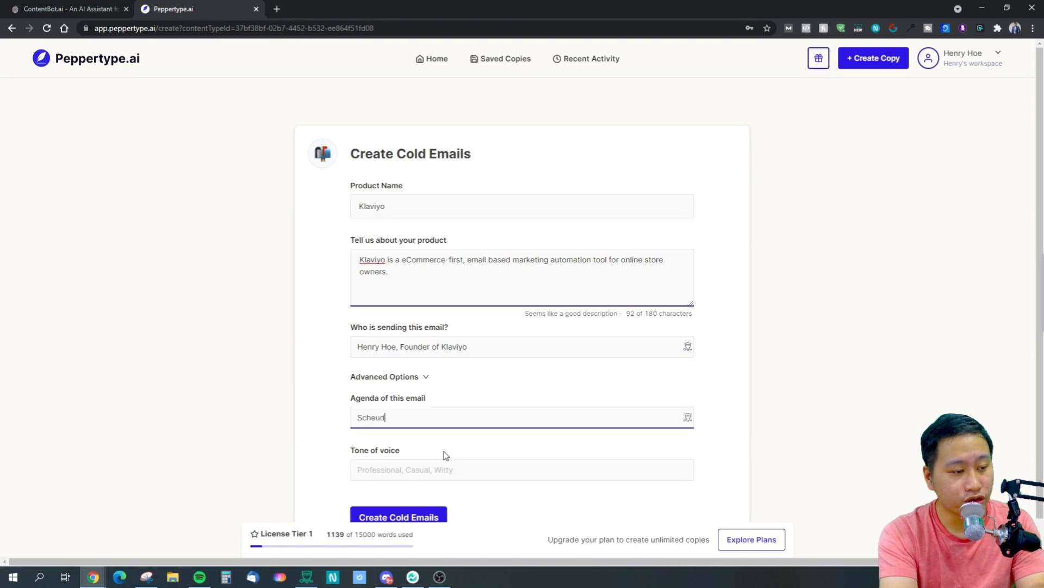
key(BackSpace)
key(BackSpace)
key(BackSpace)
key(BackSpace)
text(dule a meet)
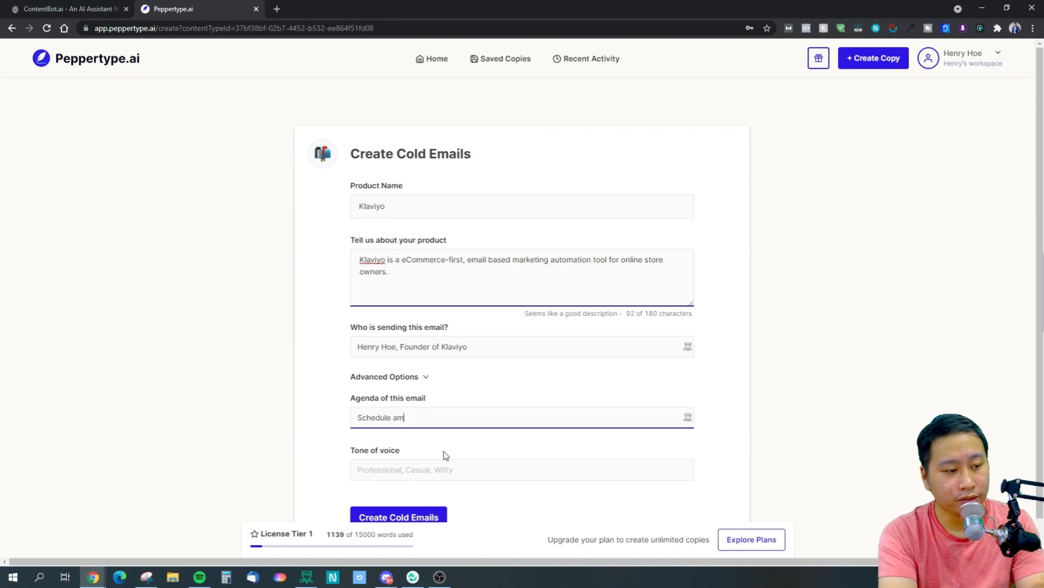
key(BackSpace)
key(BackSpace)
key(BackSpace)
key(BackSpace)
key(BackSpace)
text(meeting w)
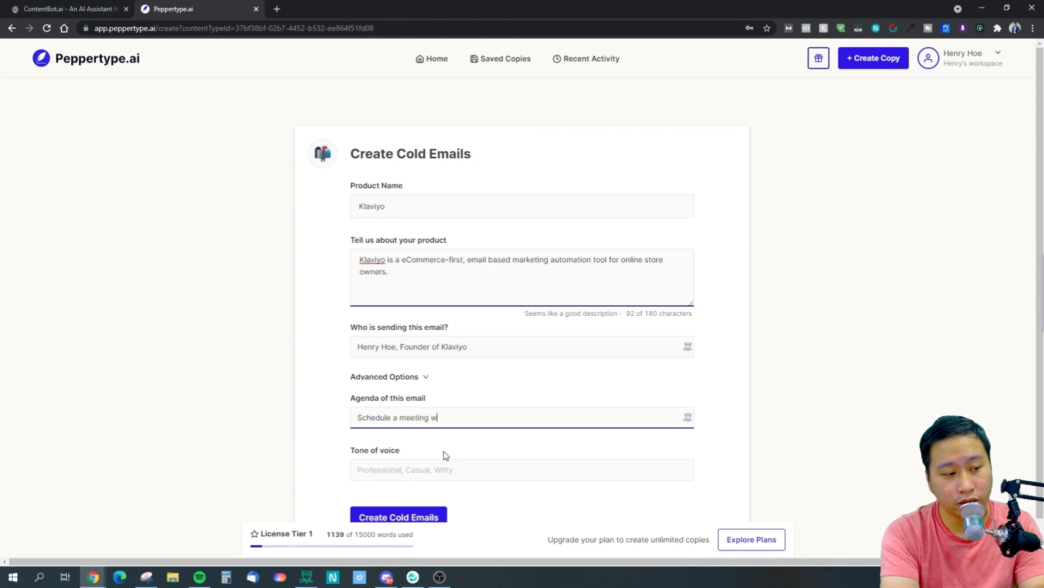
text(ith the pro)
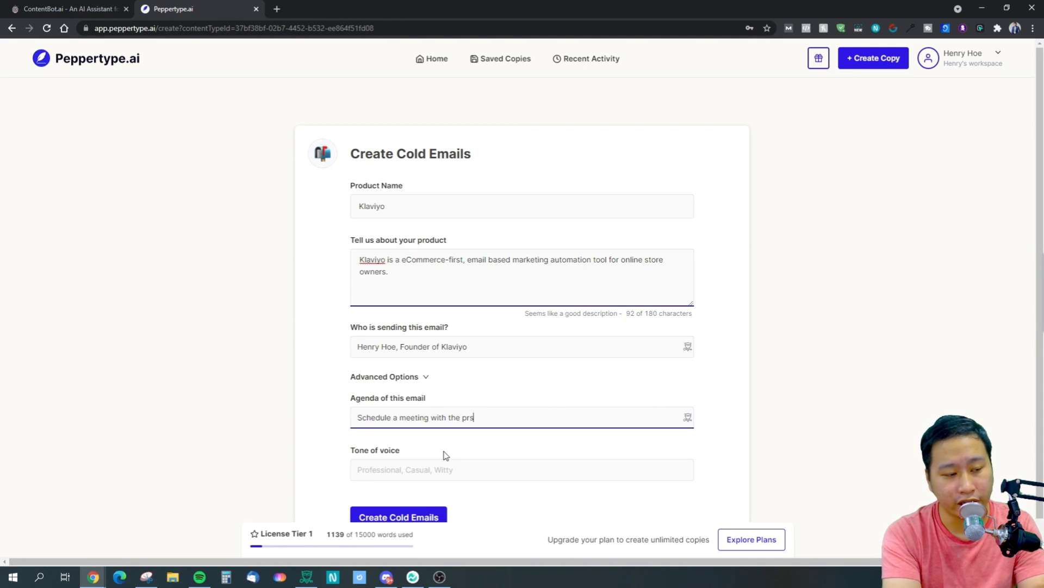
text(o)
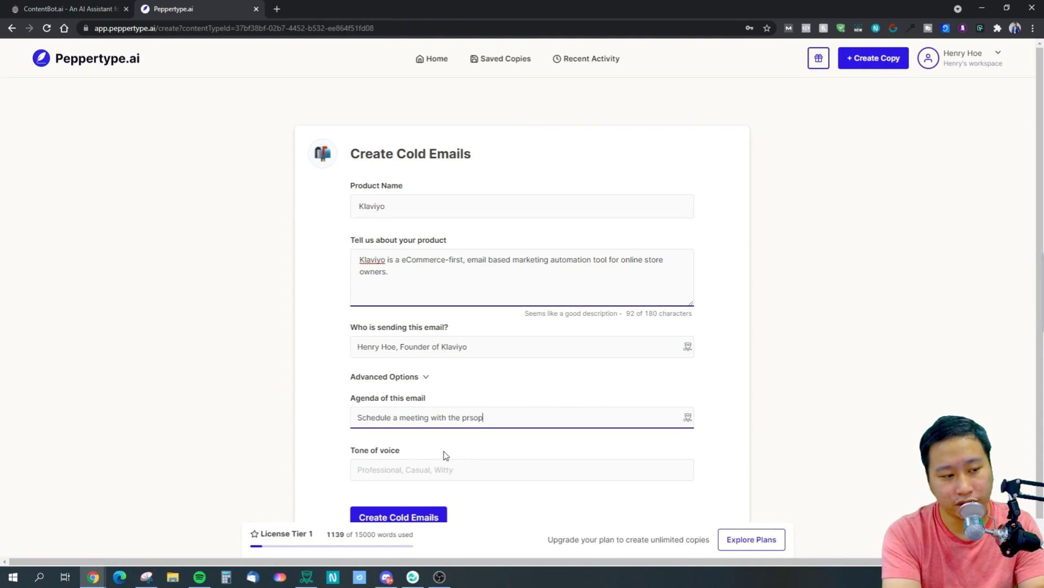
text(spect)
key(ctrl+a)
key(BackSpace)
key(ctrl+z)
Set the tone of voice to Professional and generate the cold emails
click(450, 477)
text(P)
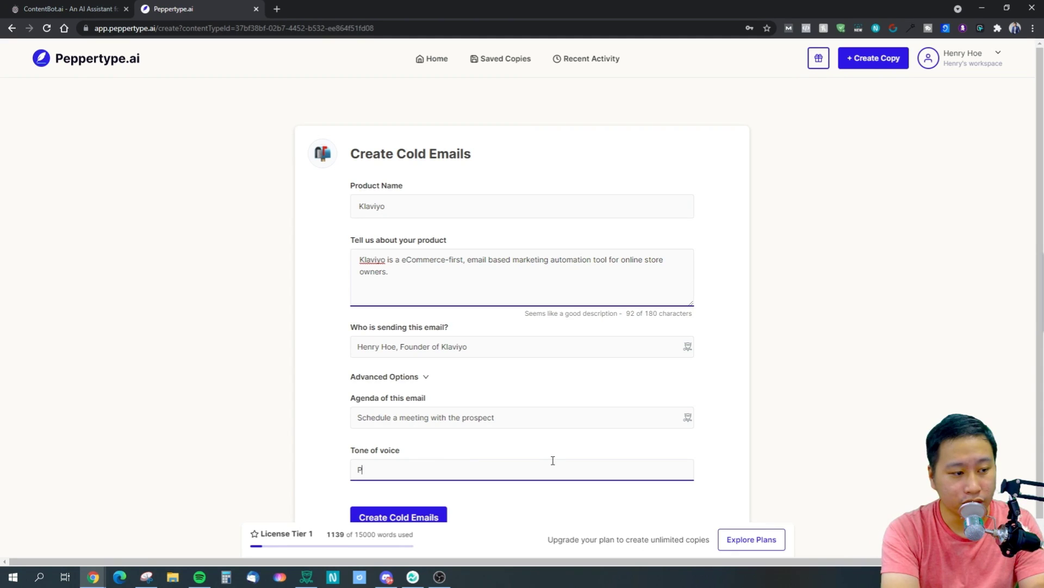
key(BackSpace)
text(Professional)
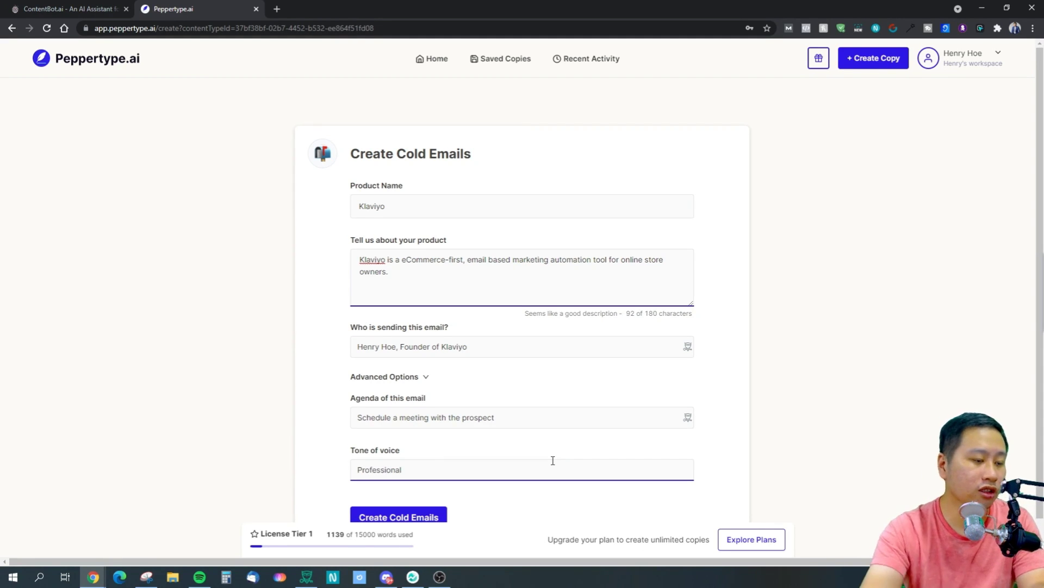
scroll(266, 448, down, 1)
click(401, 486)
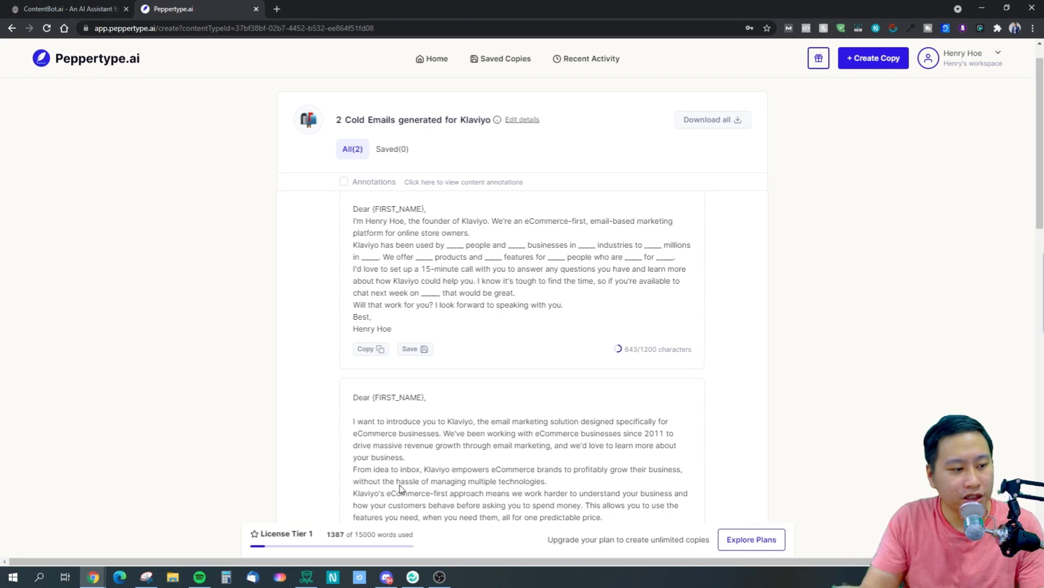
Check the words-used count of 1387 of 15000 and scroll the results
drag(330, 534, 414, 536)
click(427, 538)
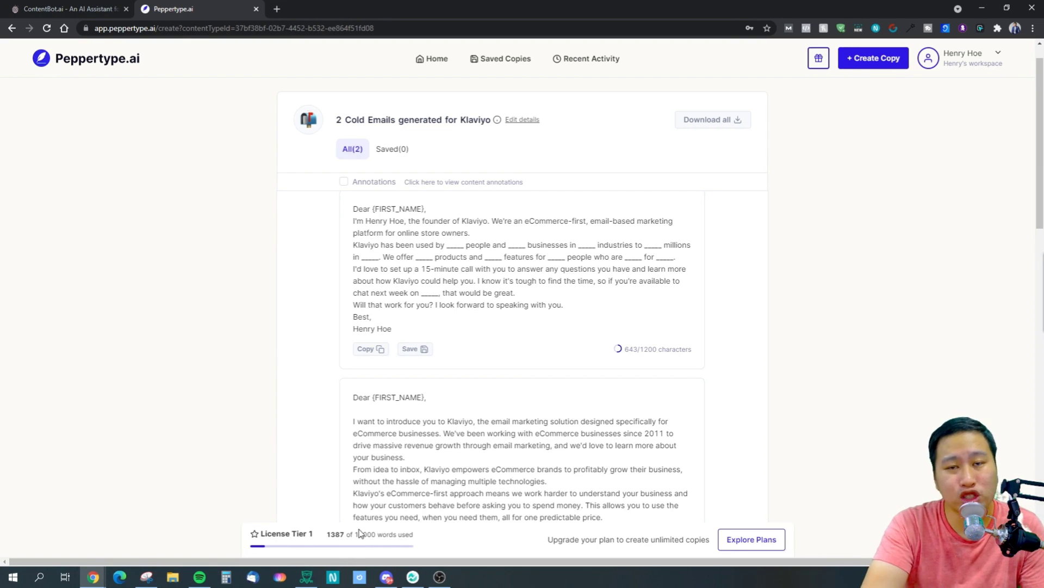
scroll(811, 423, down, 4)
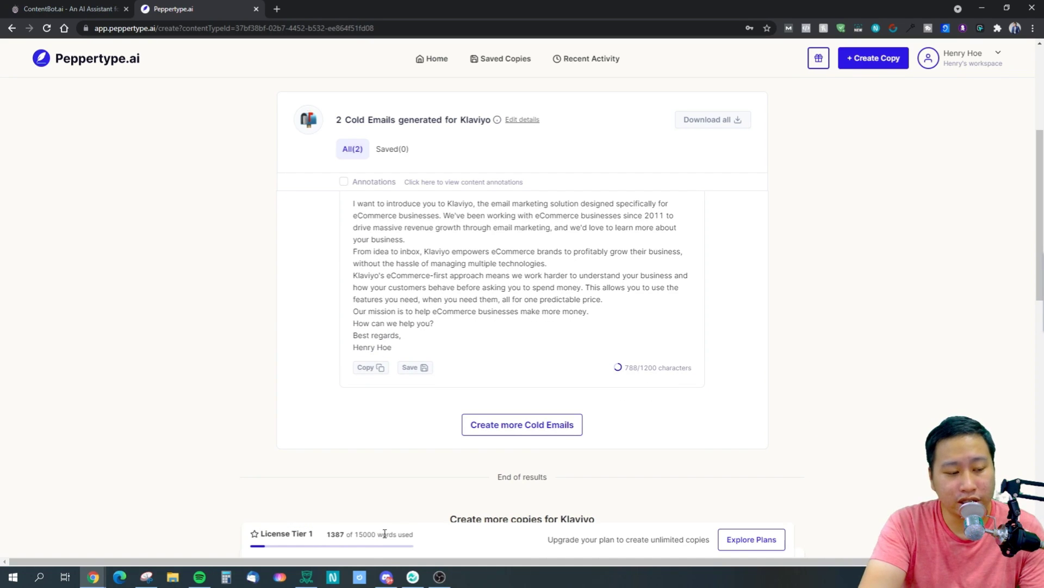
scroll(577, 451, up, 5)
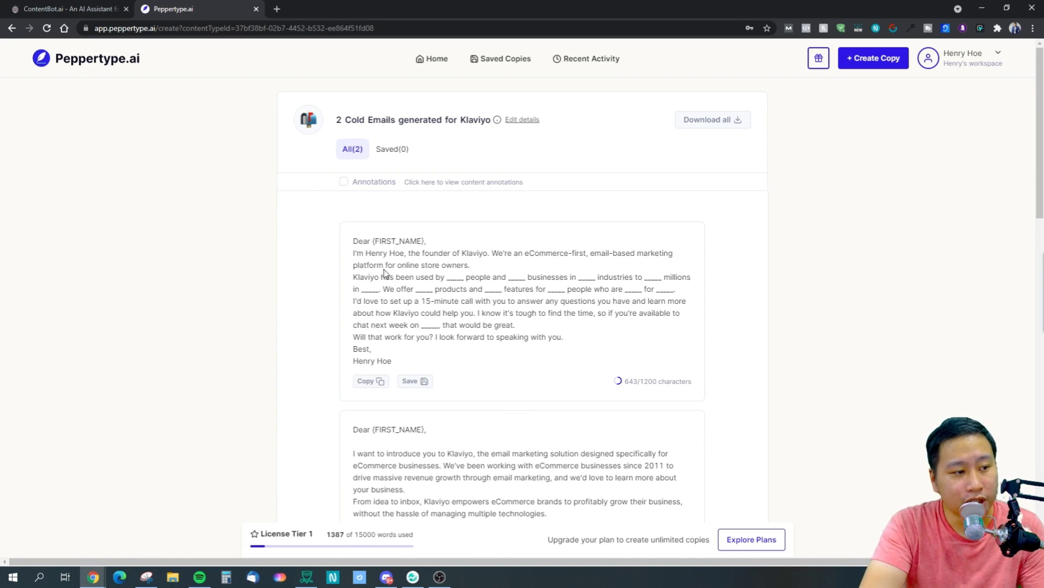
Read through both generated Klaviyo cold emails, then return to the email details form
click(401, 253)
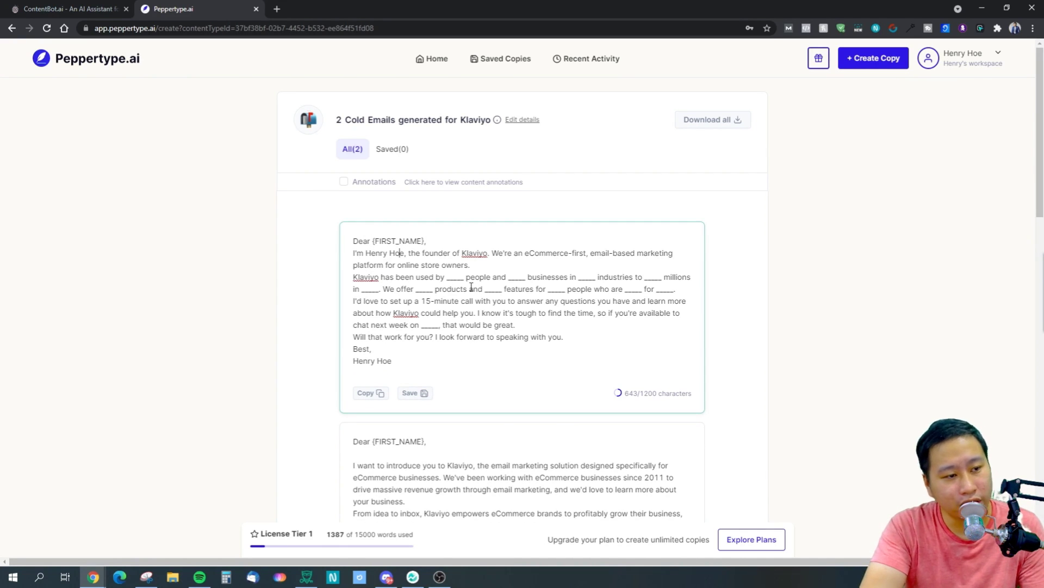
drag(481, 264, 357, 254)
click(364, 265)
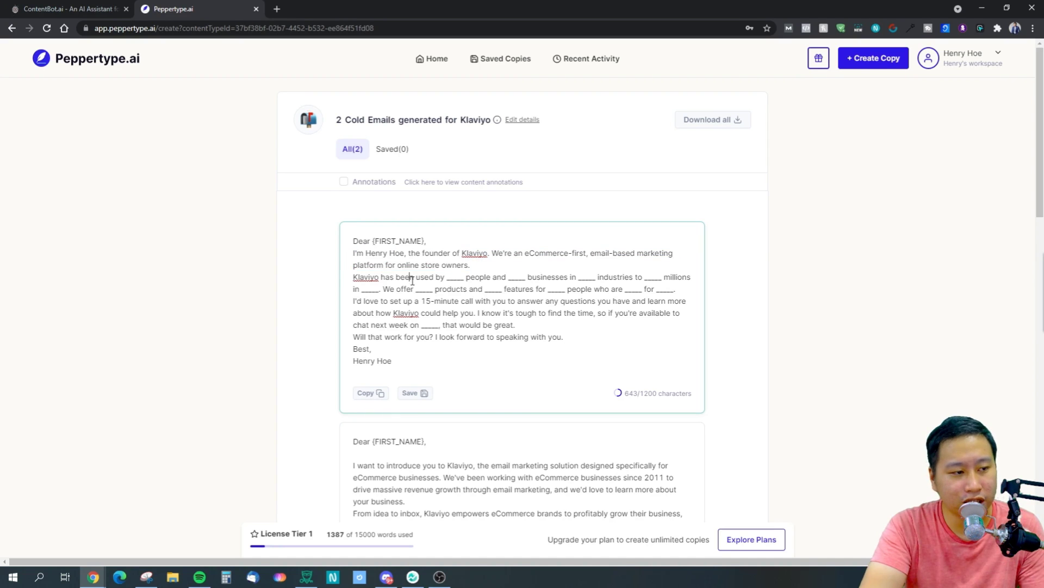
shift+click(492, 353)
click(451, 436)
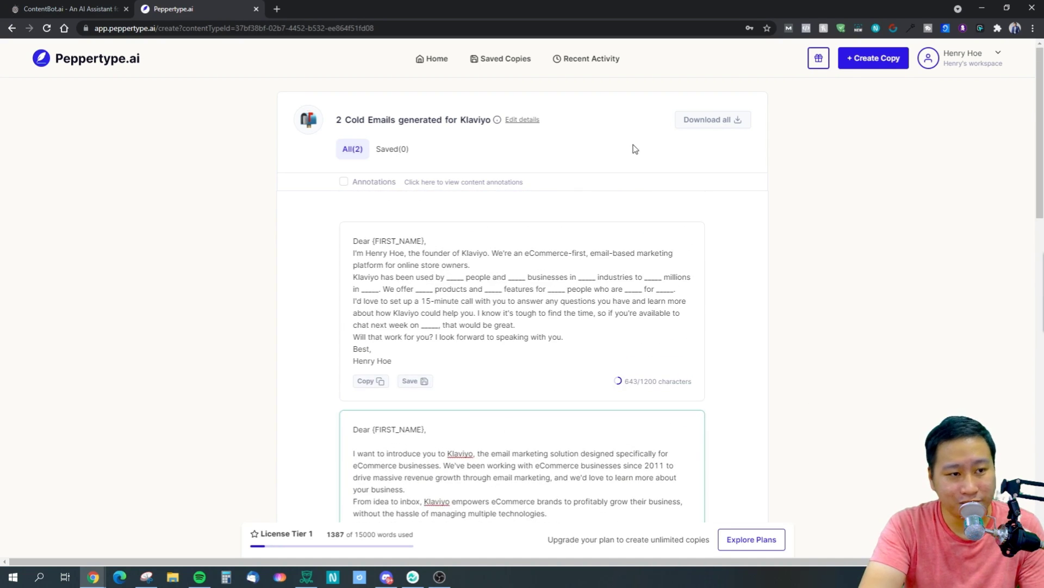
click(521, 120)
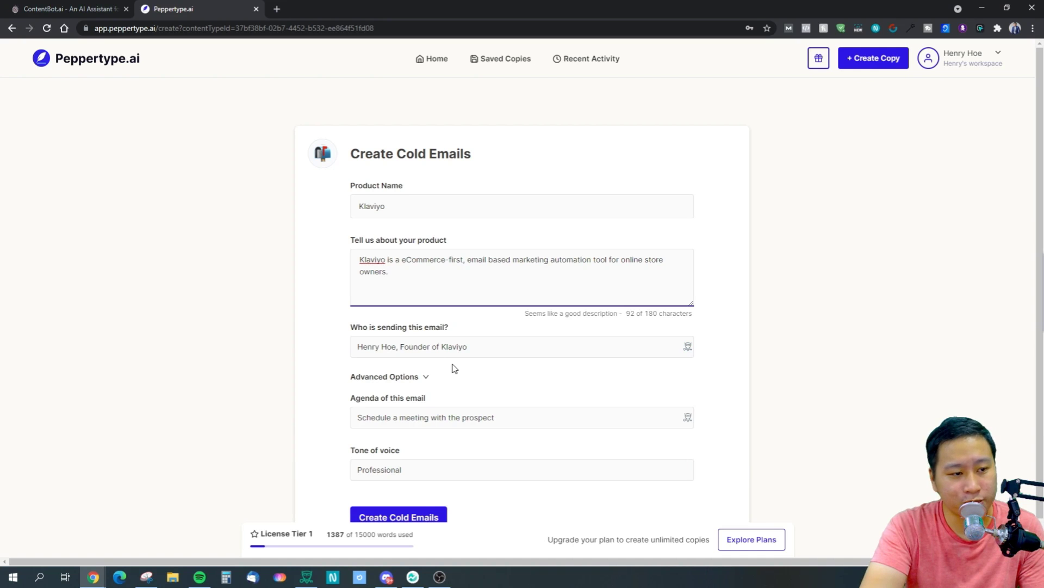
Return to the home page, briefly reopen Cold Emails, and come back to the template grid
scroll(251, 229, down, 1)
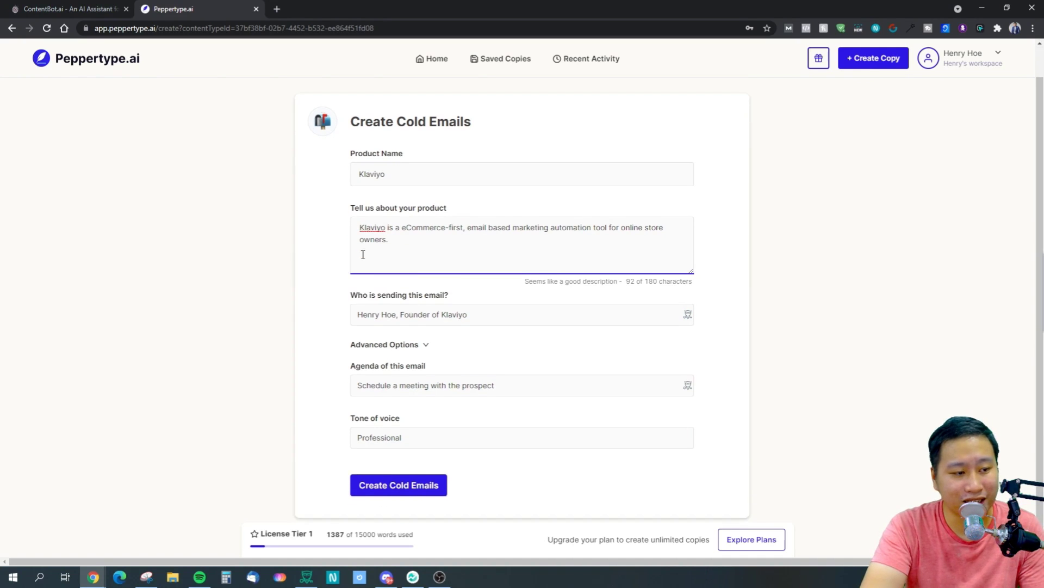
scroll(304, 205, up, 1)
click(434, 66)
scroll(893, 376, down, 9)
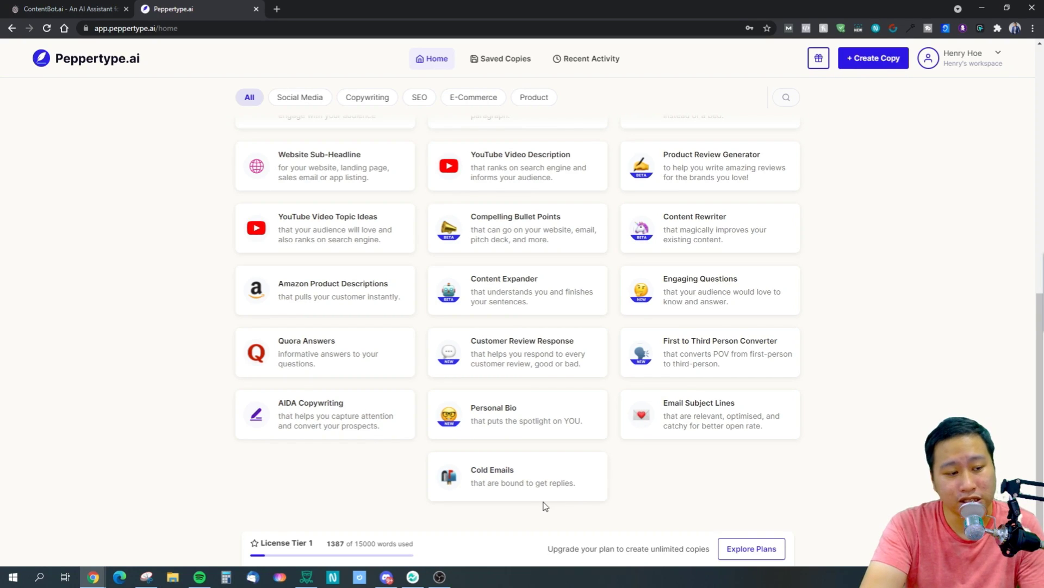
click(513, 487)
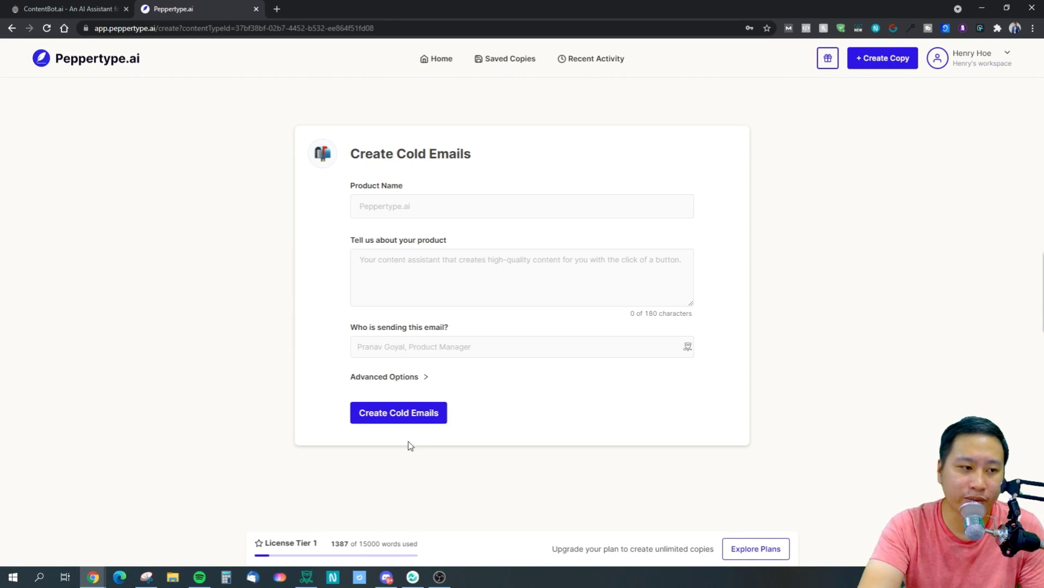
click(438, 61)
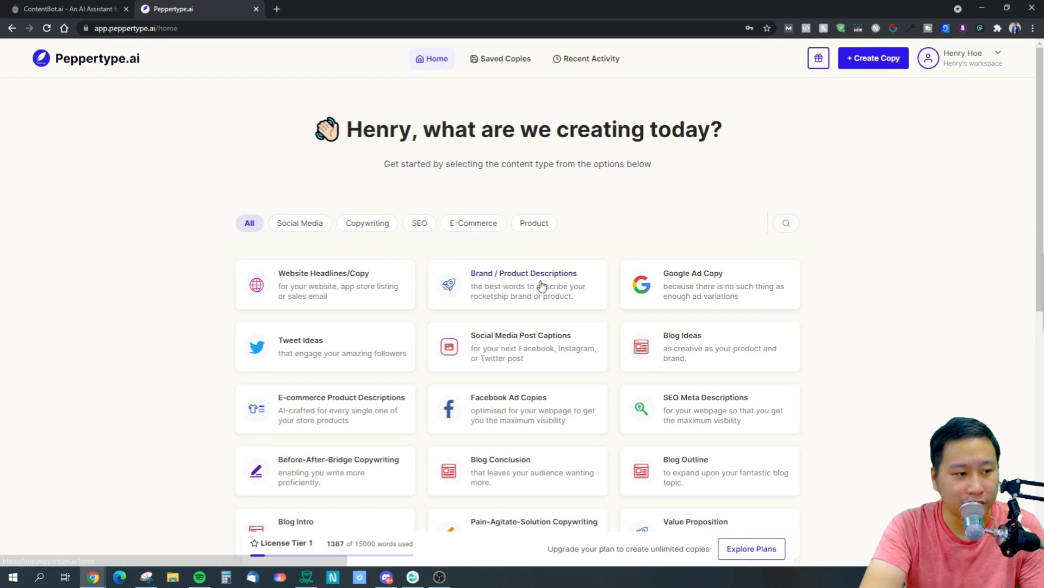
scroll(646, 334, down, 6)
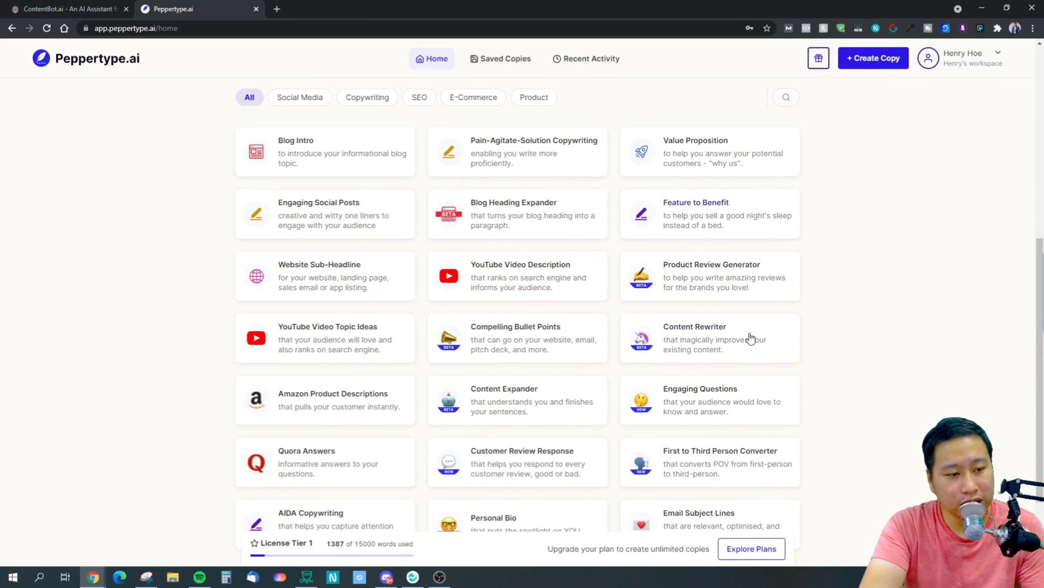
scroll(604, 387, up, 5)
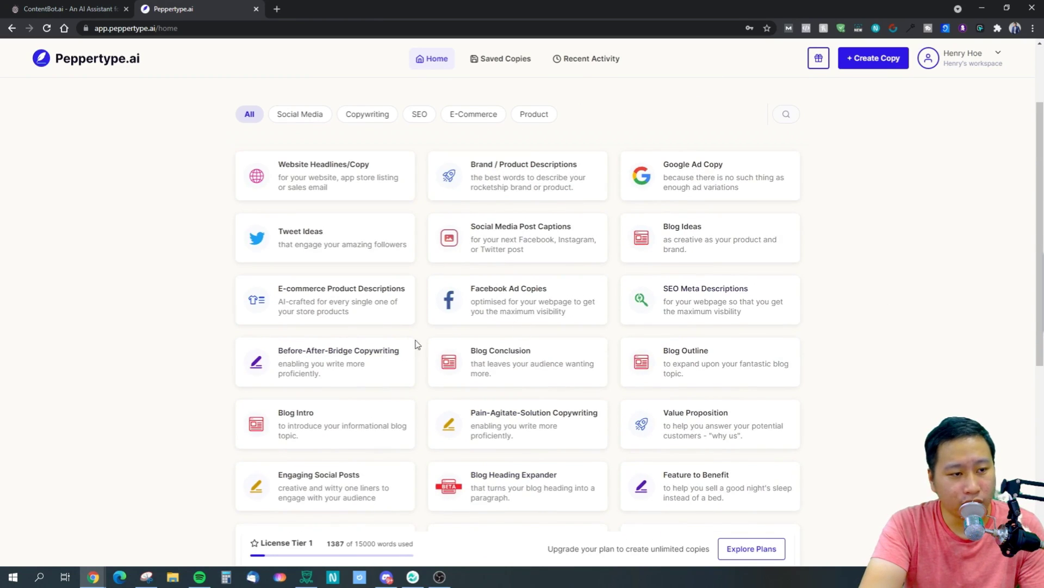
Open Blog Intro, autofill Klaviyo as the brand, and generate the intros
click(287, 430)
click(427, 211)
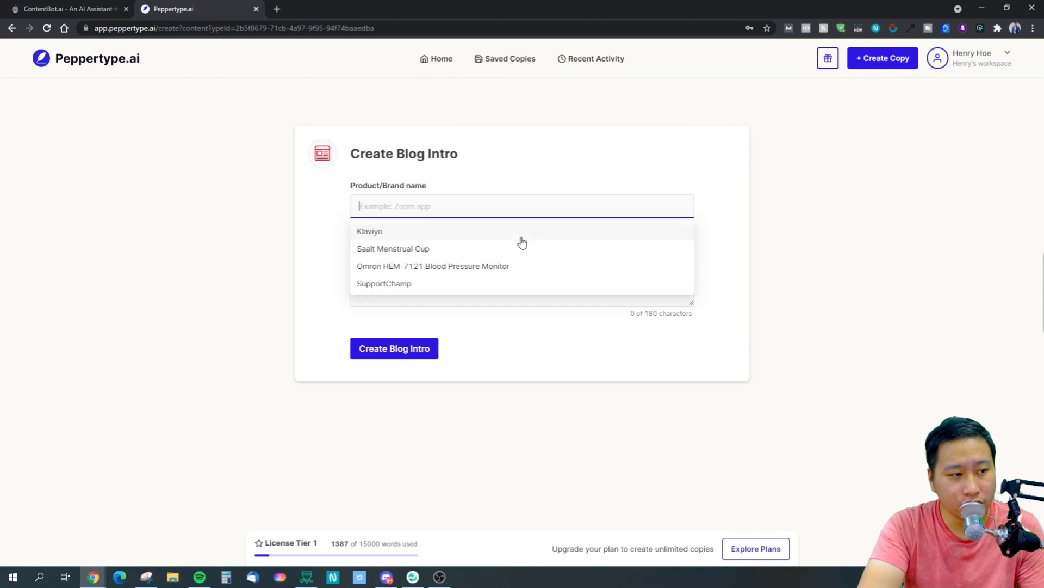
click(397, 232)
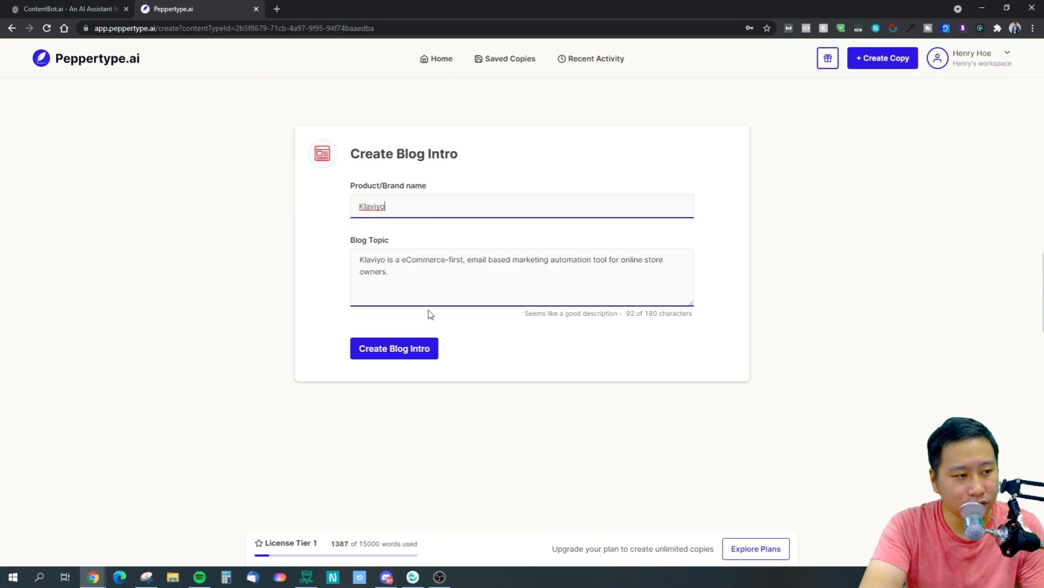
click(391, 350)
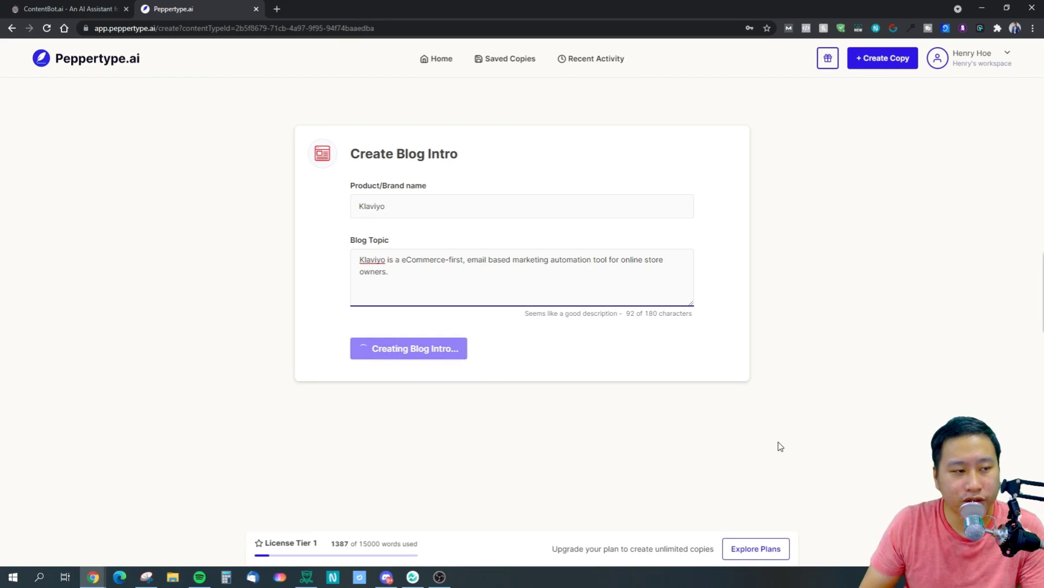
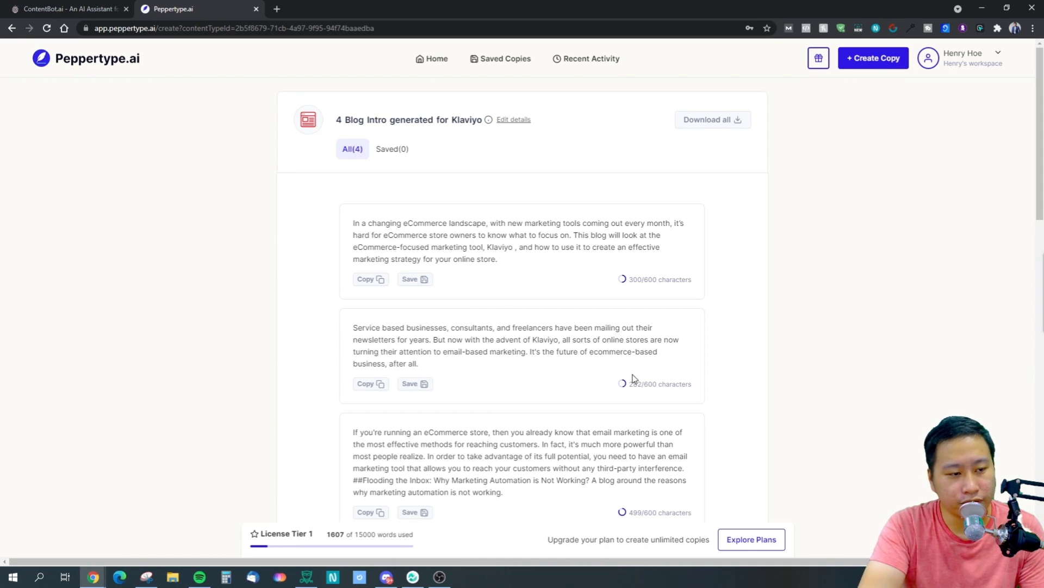
Review the eCommerce email-marketing Klaviyo blog intro, then go back to the home page
scroll(843, 422, down, 3)
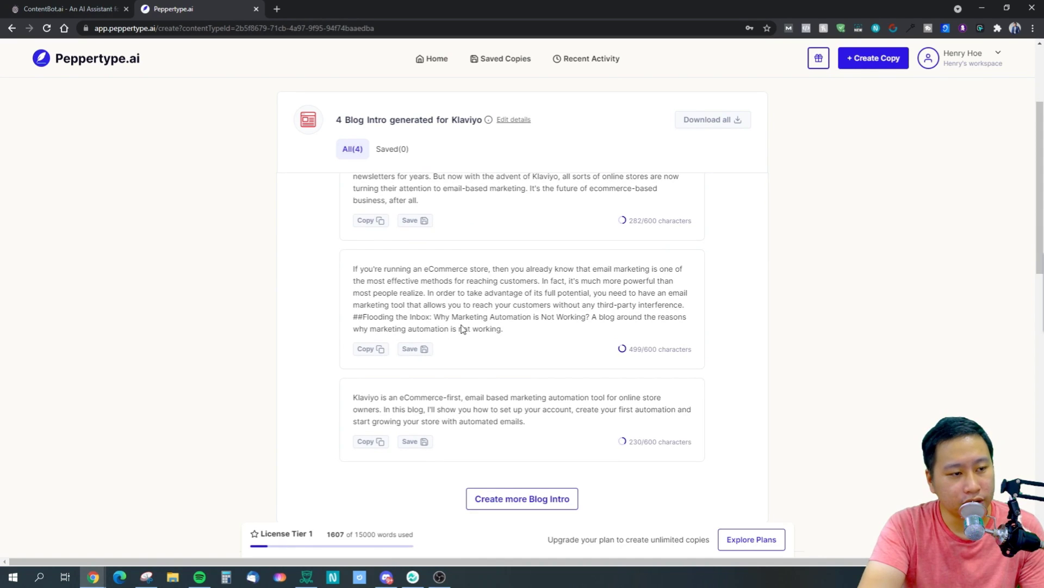
click(609, 292)
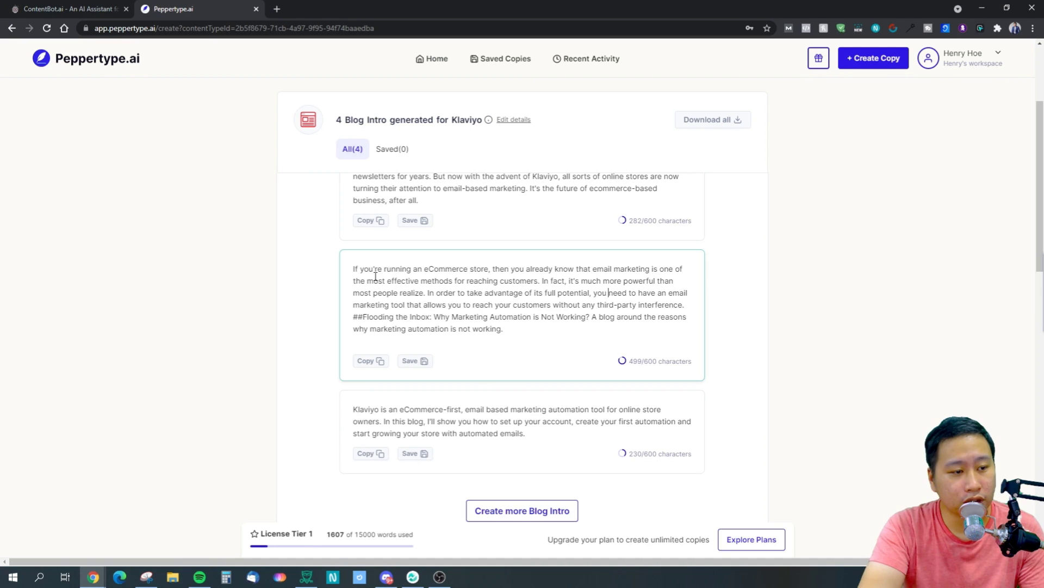
click(821, 375)
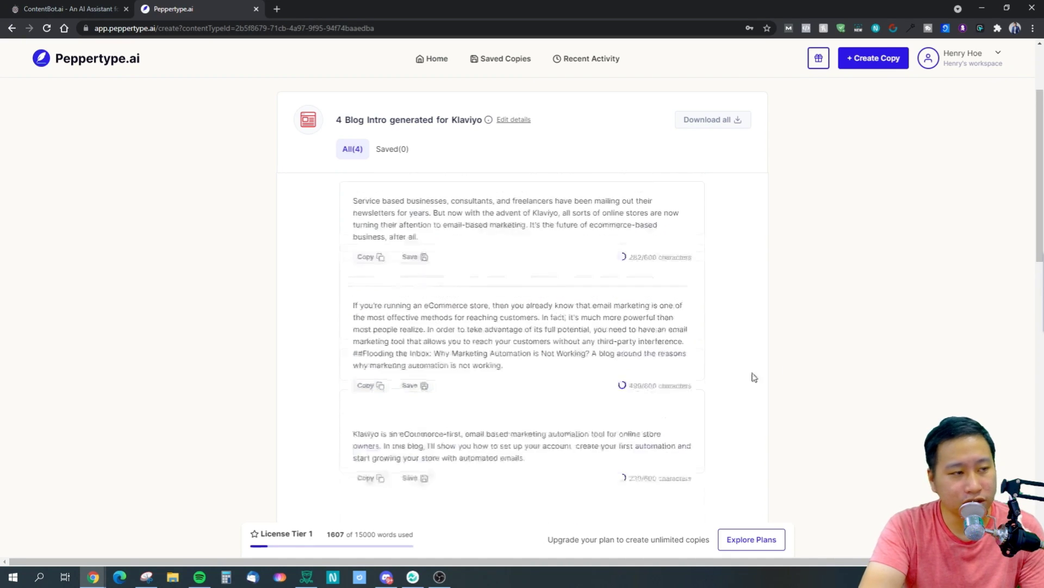
click(433, 58)
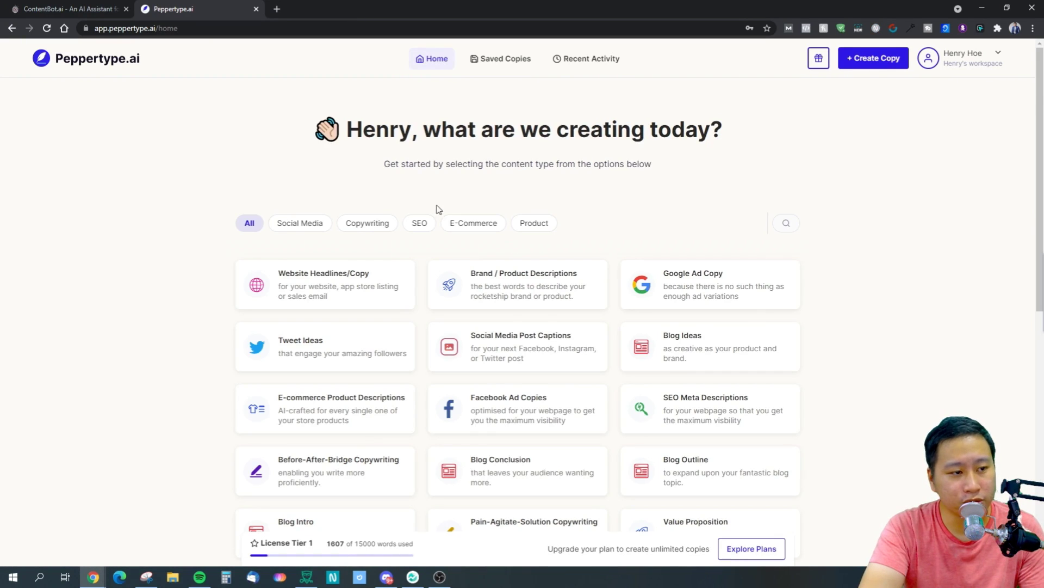
Create a Blog Conclusion for Klaviyo with a call to action added
scroll(498, 284, down, 2)
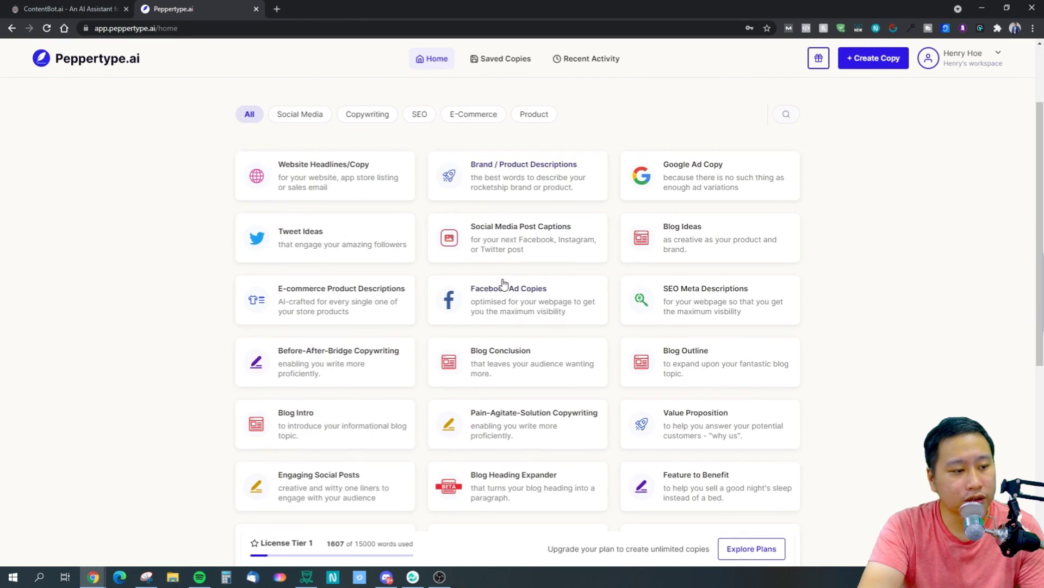
scroll(478, 321, down, 3)
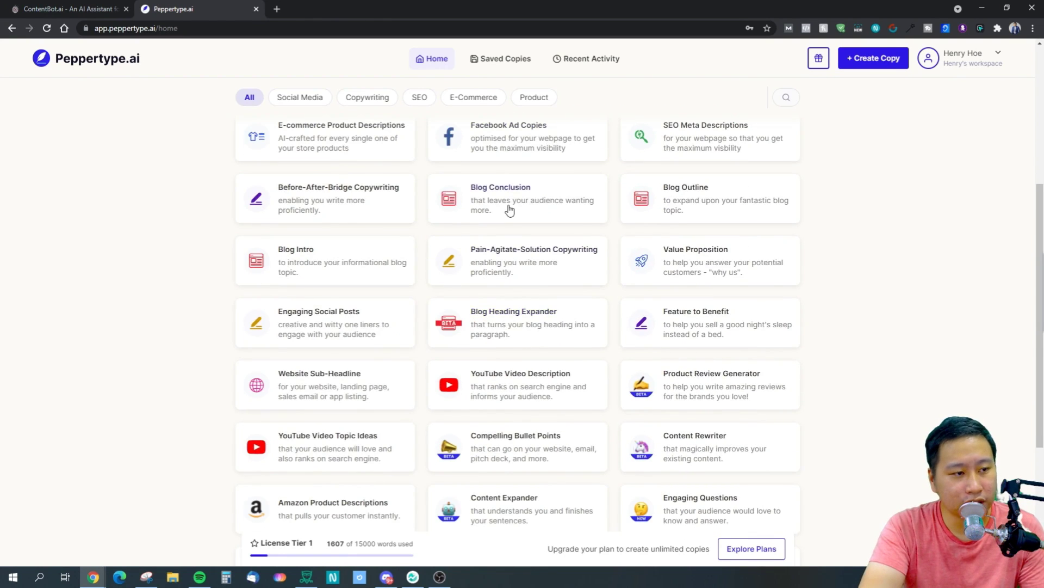
click(509, 210)
click(435, 209)
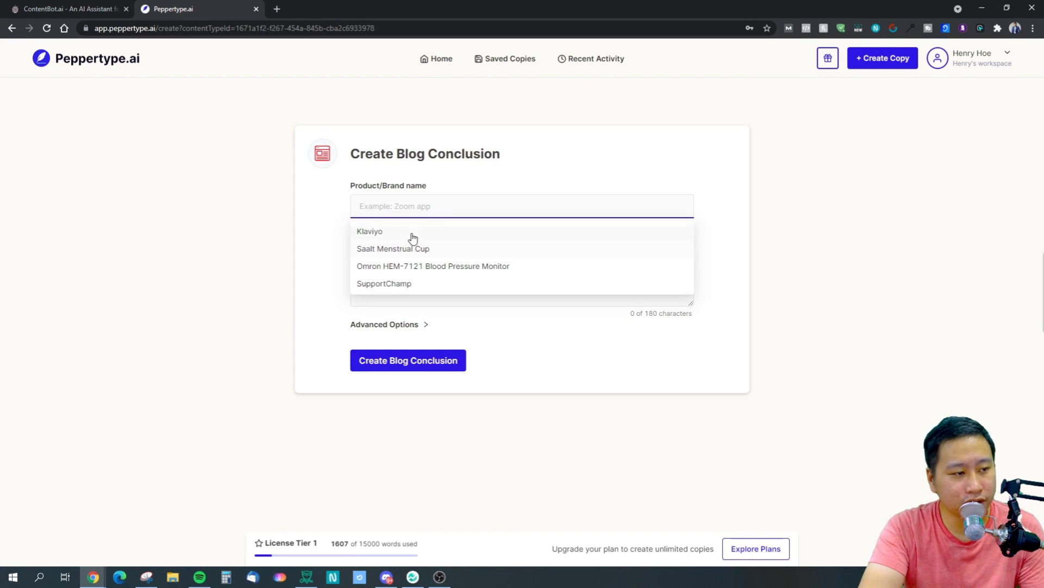
click(413, 237)
click(391, 325)
click(421, 363)
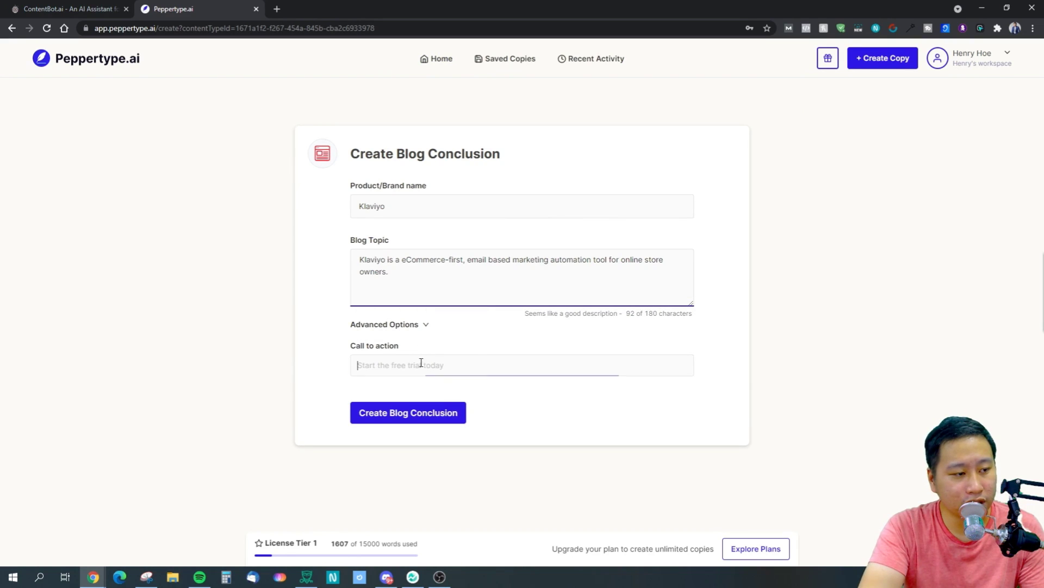
text(Start the free trial today)
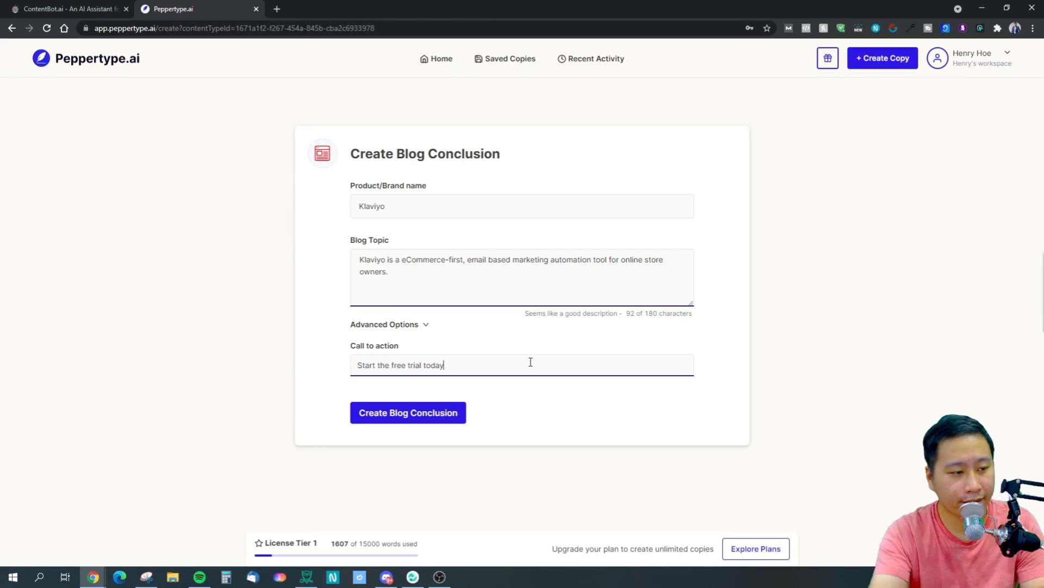
click(448, 412)
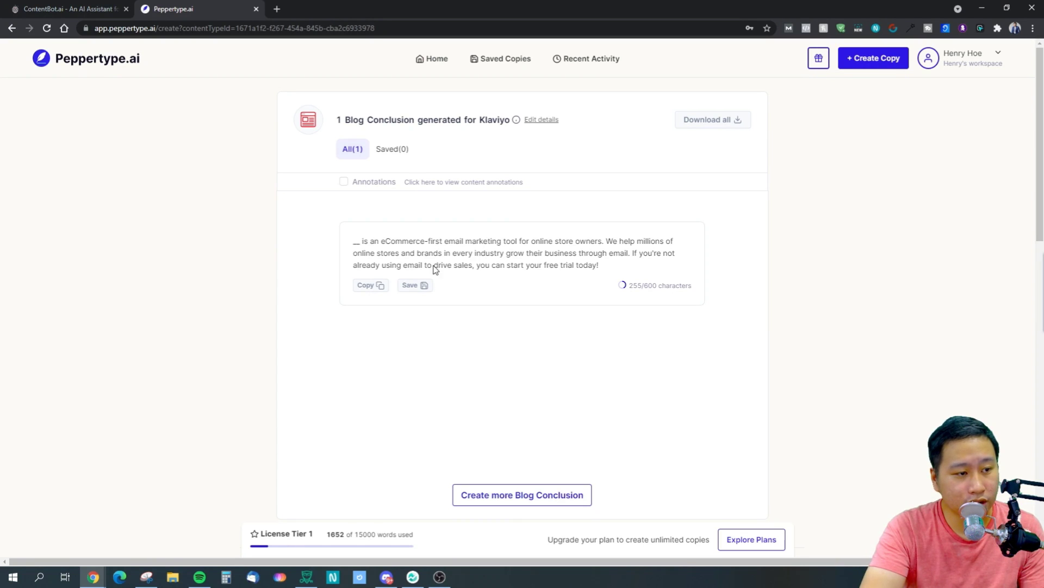
Generate more Klaviyo blog conclusions, then return to the home page
scroll(549, 362, down, 4)
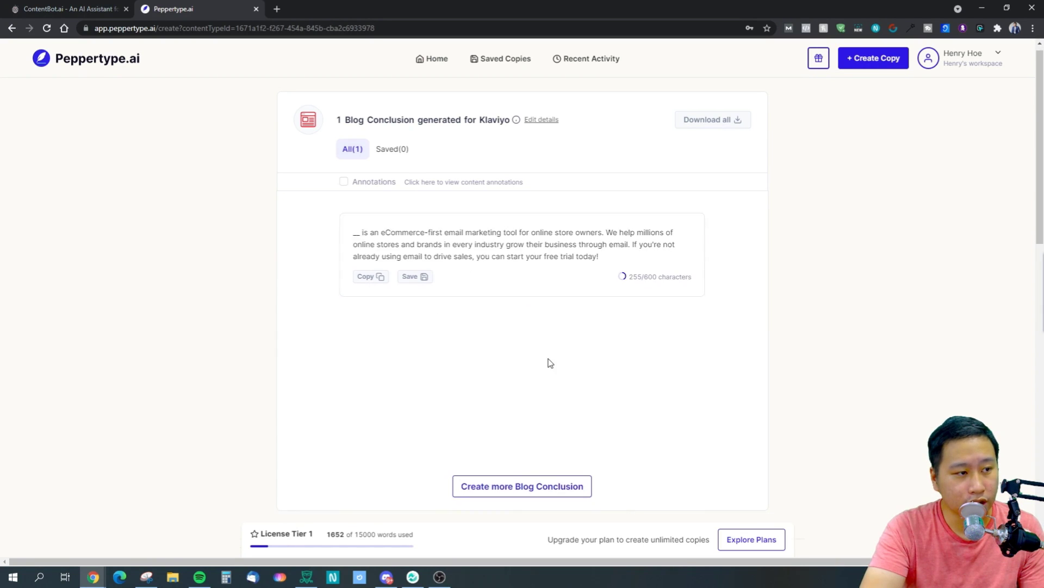
scroll(522, 381, up, 2)
click(502, 387)
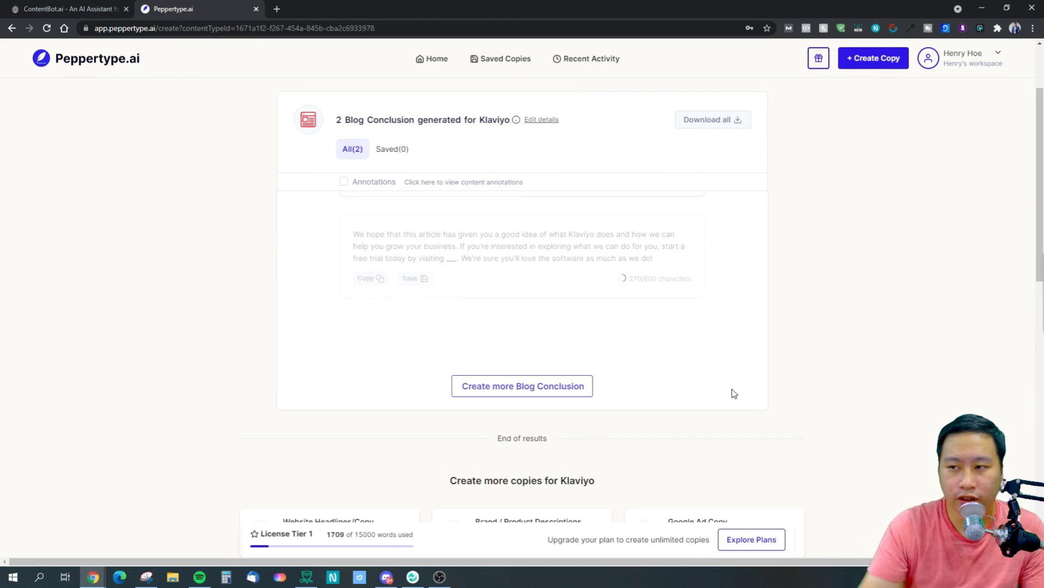
scroll(695, 390, up, 2)
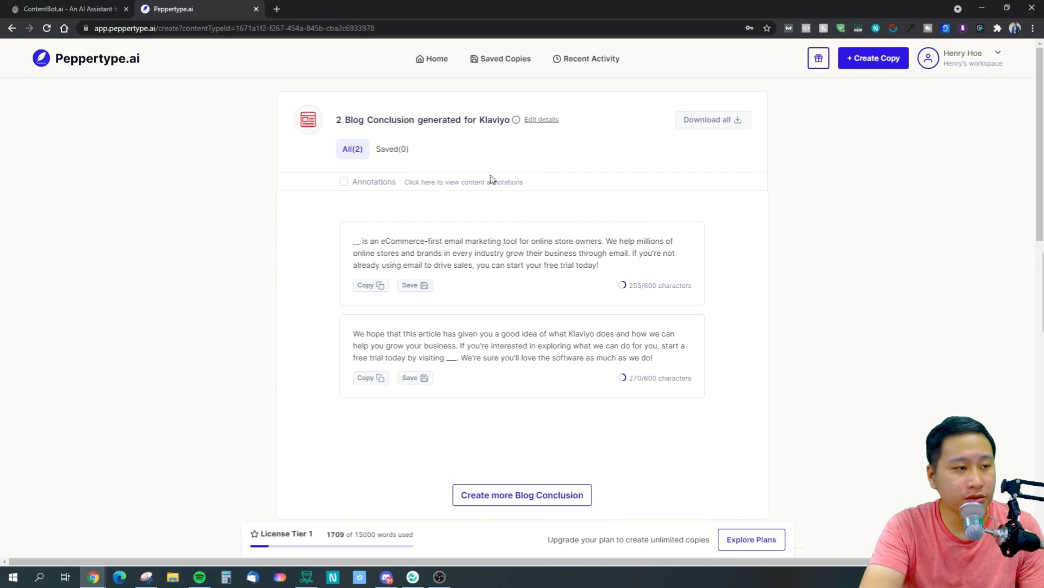
click(427, 61)
Generate Facebook Ad Copies for Klaviyo using the saved brand details
scroll(780, 415, down, 9)
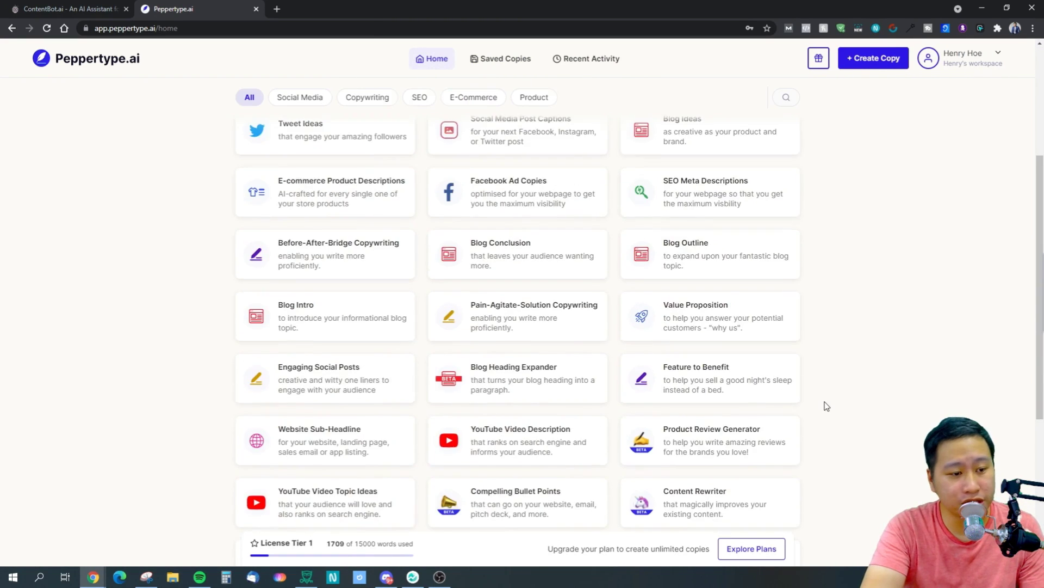
scroll(302, 354, up, 3)
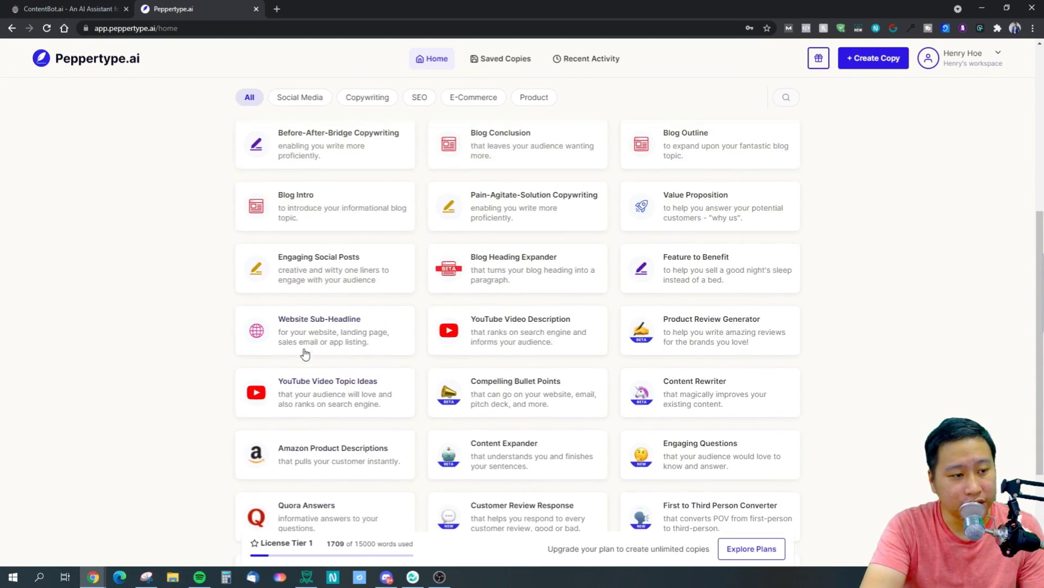
scroll(306, 356, down, 2)
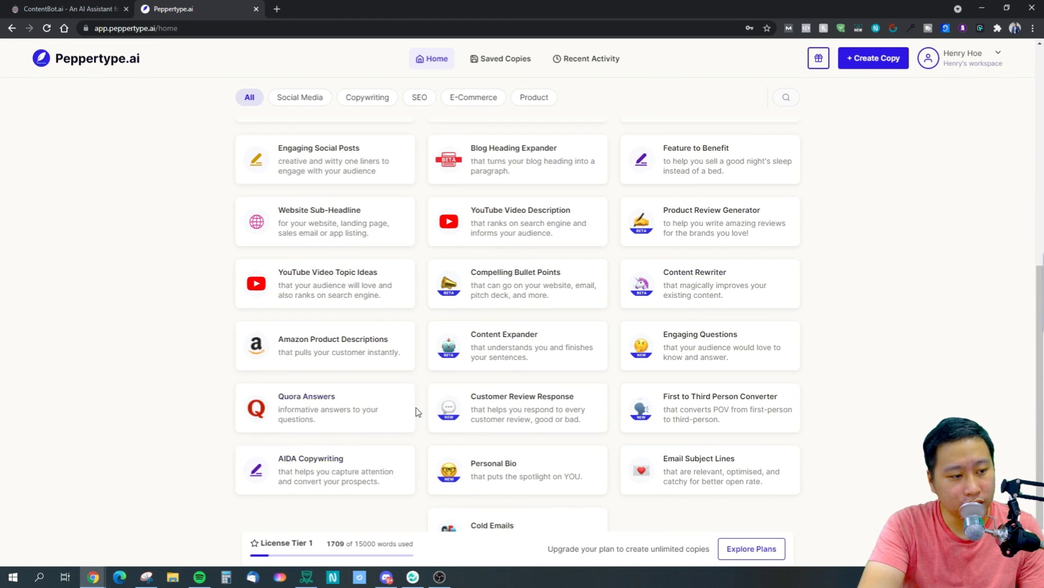
scroll(436, 354, up, 2)
scroll(324, 205, up, 2)
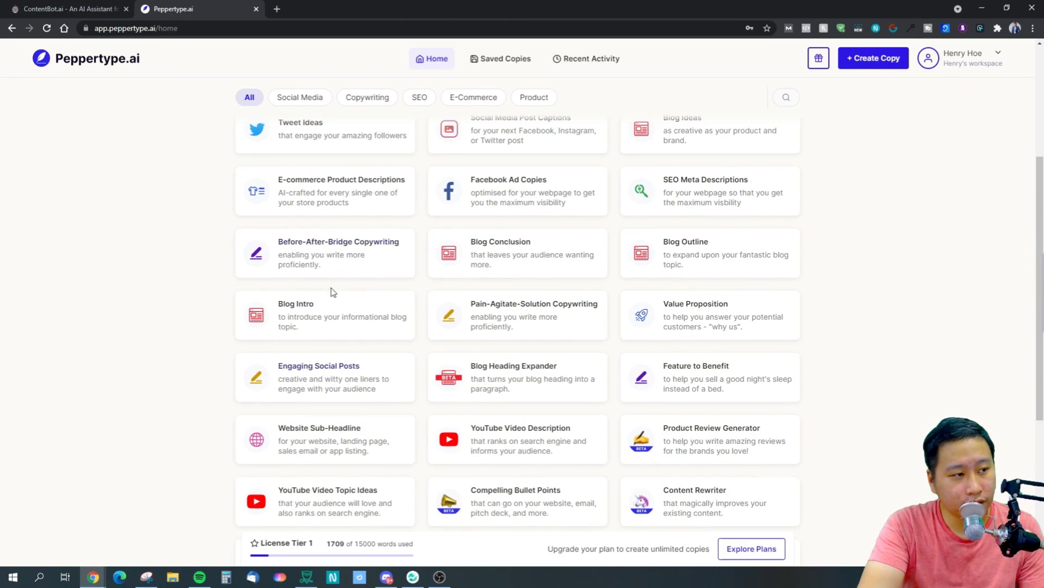
scroll(422, 329, up, 2)
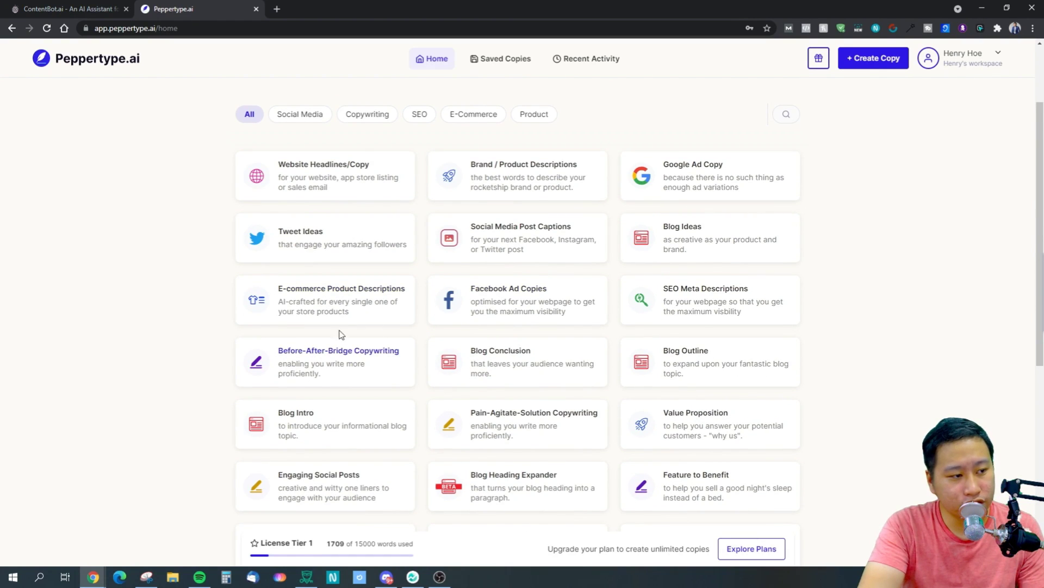
click(501, 304)
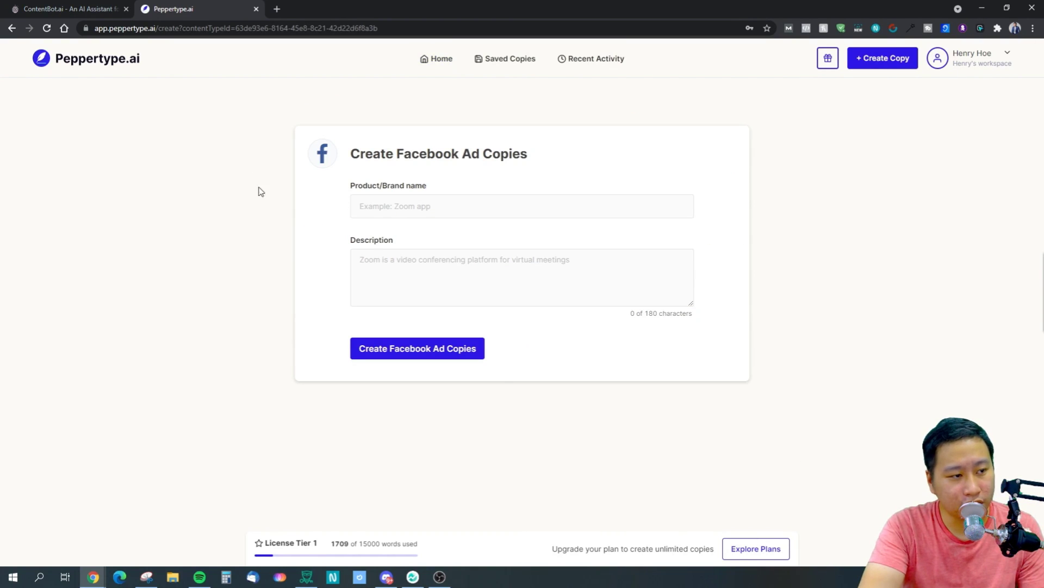
click(413, 232)
click(438, 351)
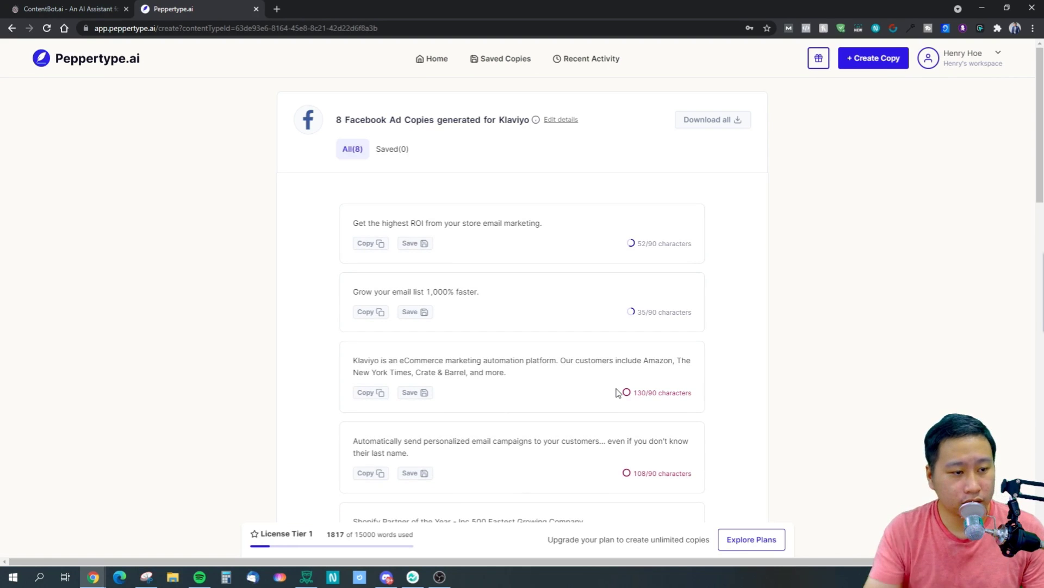
Review the Klaviyo eCommerce-First ad copy, then return to the home page
scroll(506, 381, down, 10)
scroll(490, 381, up, 2)
scroll(468, 392, up, 3)
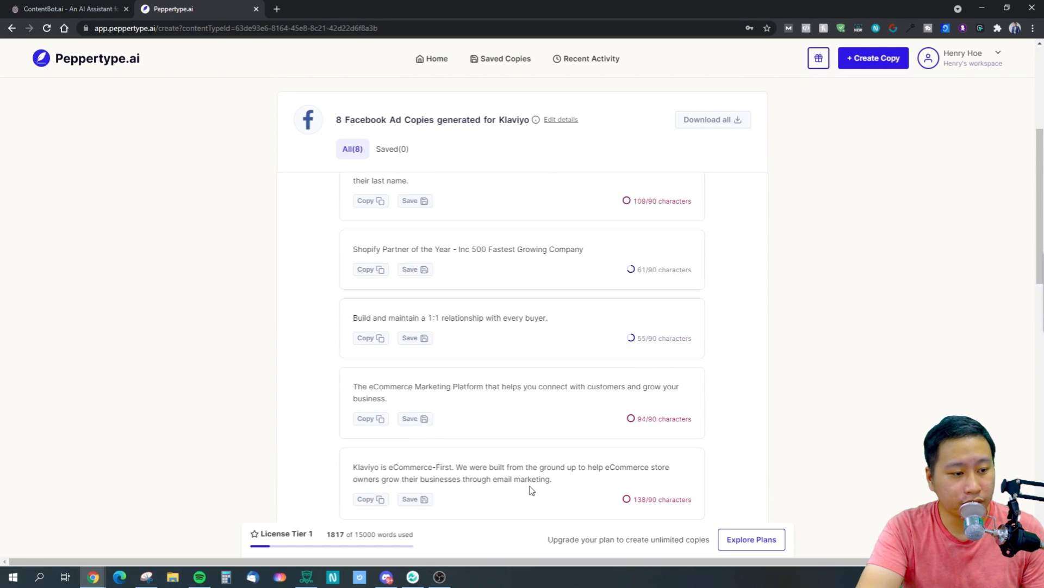
scroll(527, 476, down, 2)
click(421, 370)
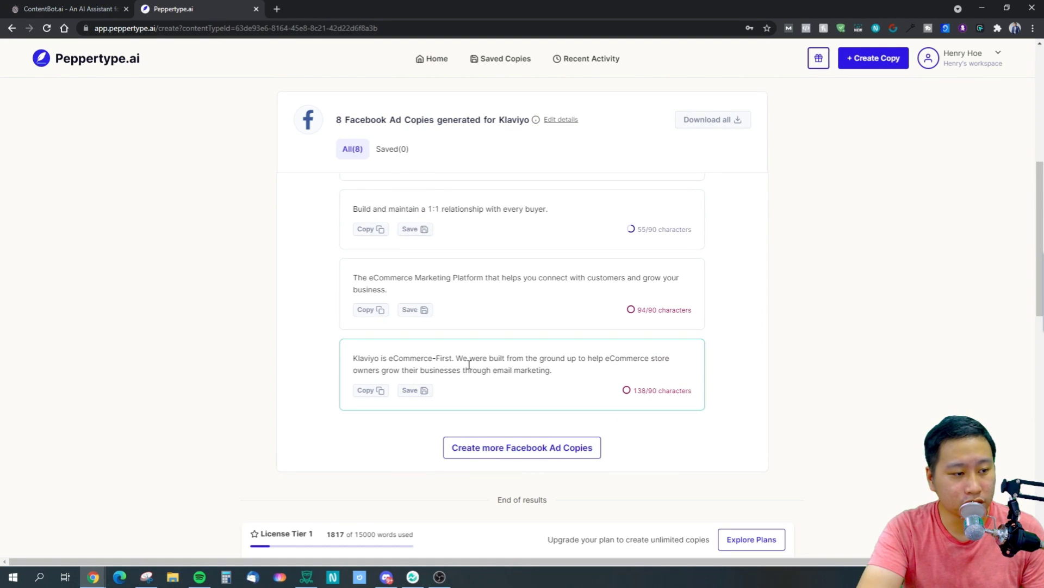
triple_click(468, 370)
click(828, 381)
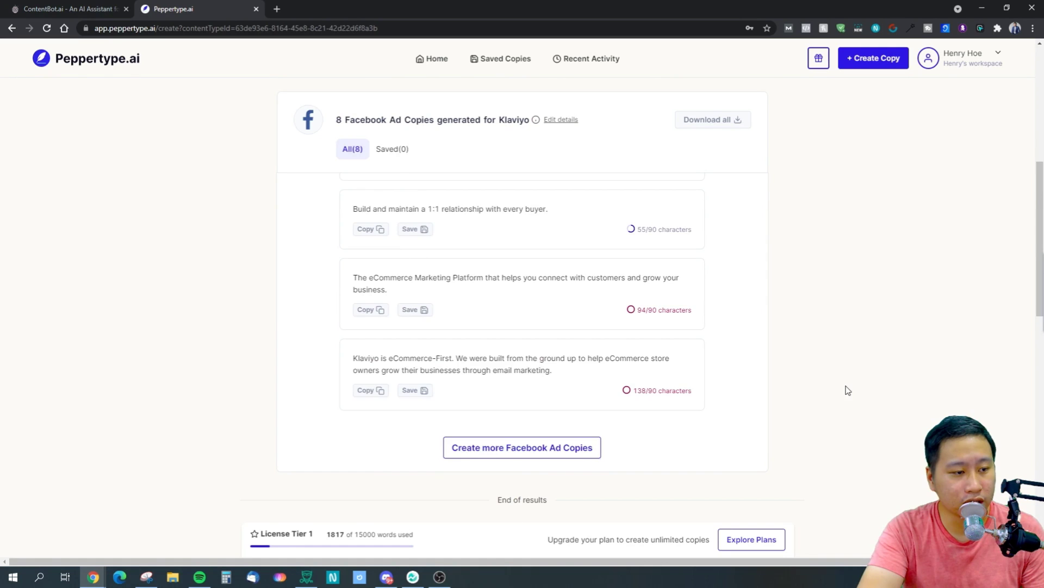
scroll(846, 391, up, 4)
scroll(548, 260, up, 2)
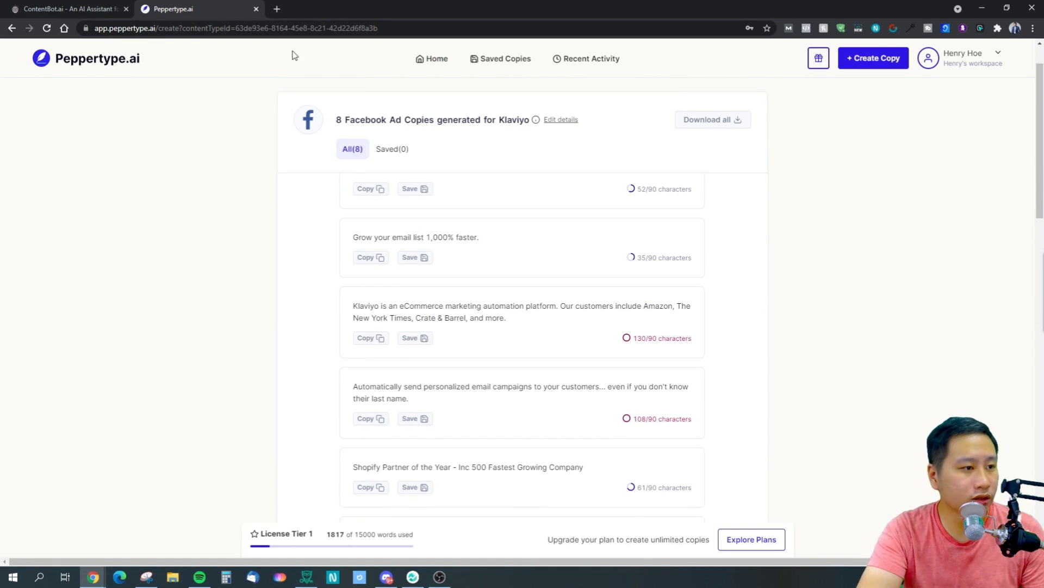
click(441, 59)
scroll(598, 210, down, 2)
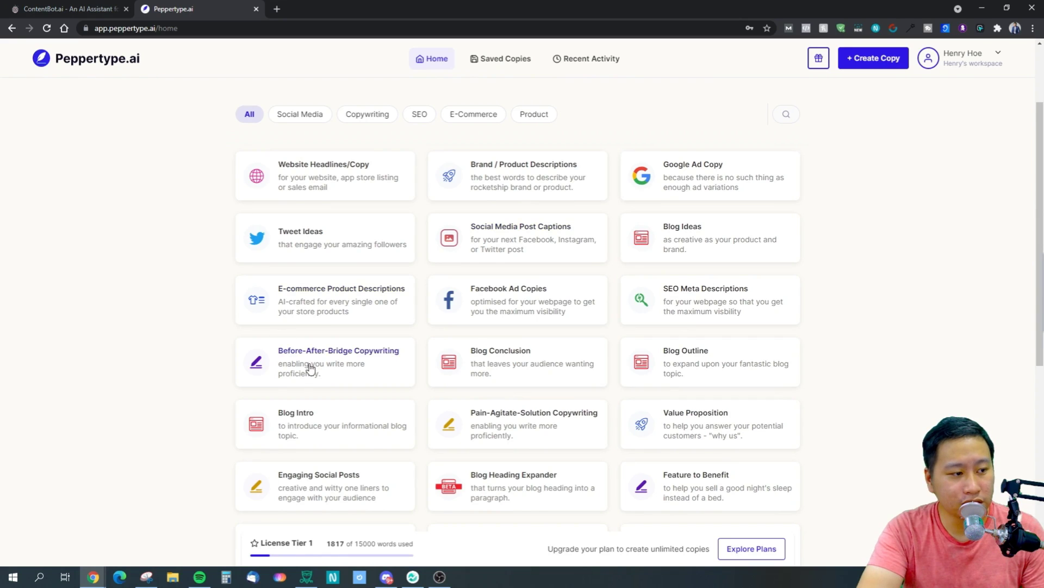
Start AIDA Copywriting for Klaviyo with target audience 'eCommerce Store Owners'
scroll(310, 367, down, 2)
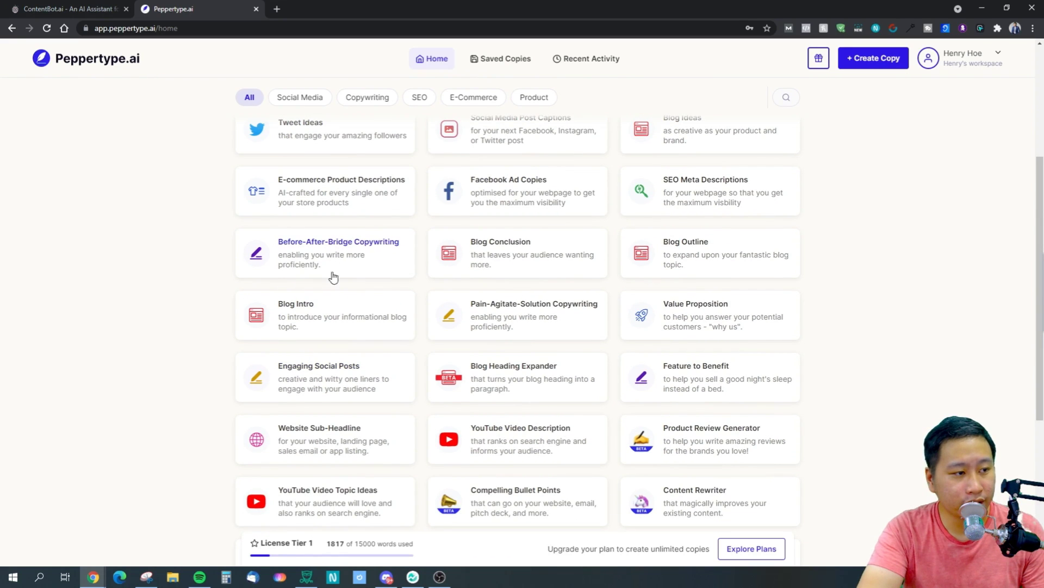
scroll(344, 280, down, 4)
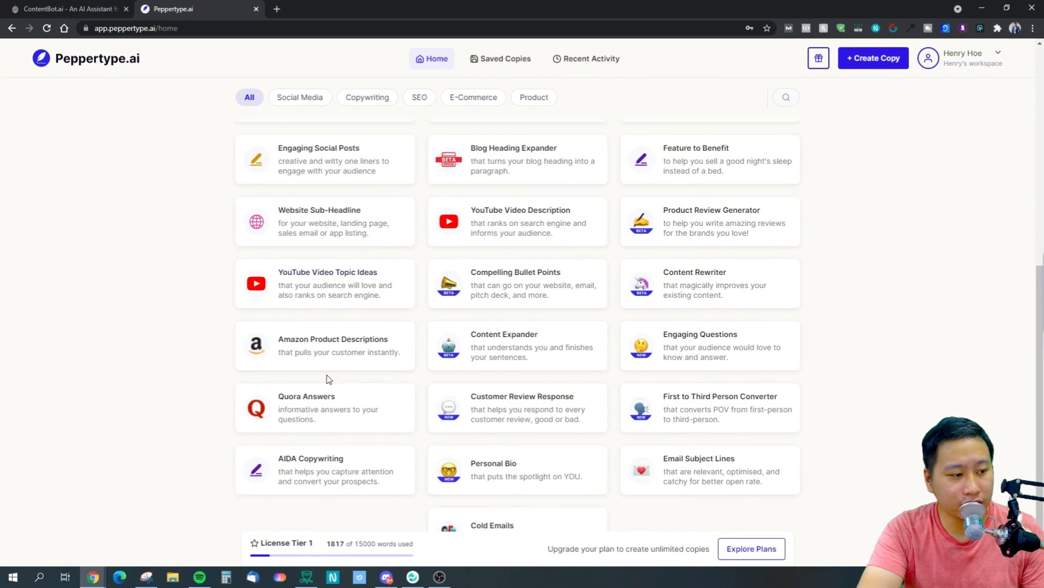
click(311, 460)
click(446, 208)
click(392, 238)
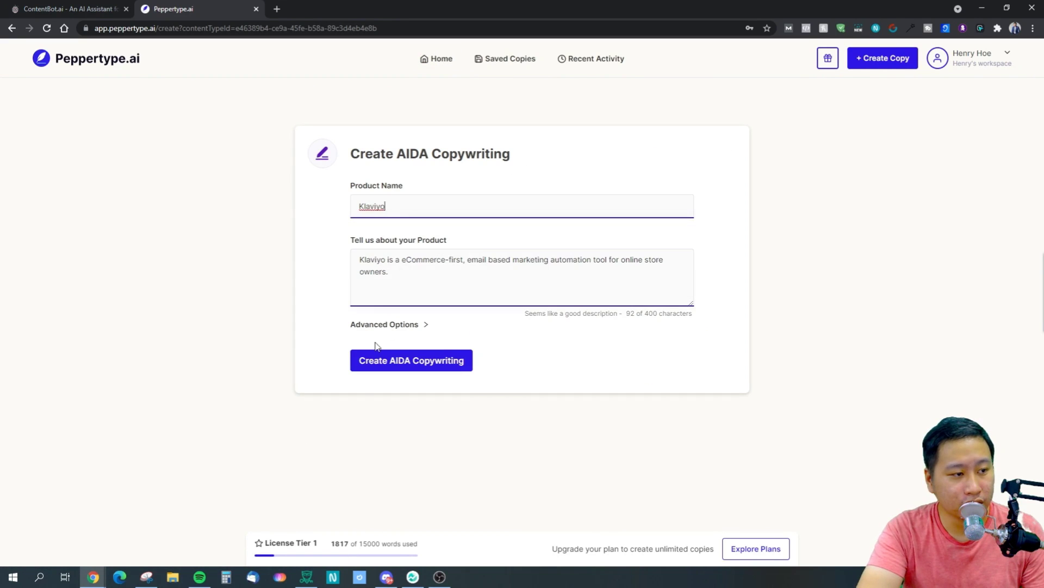
click(384, 328)
click(402, 371)
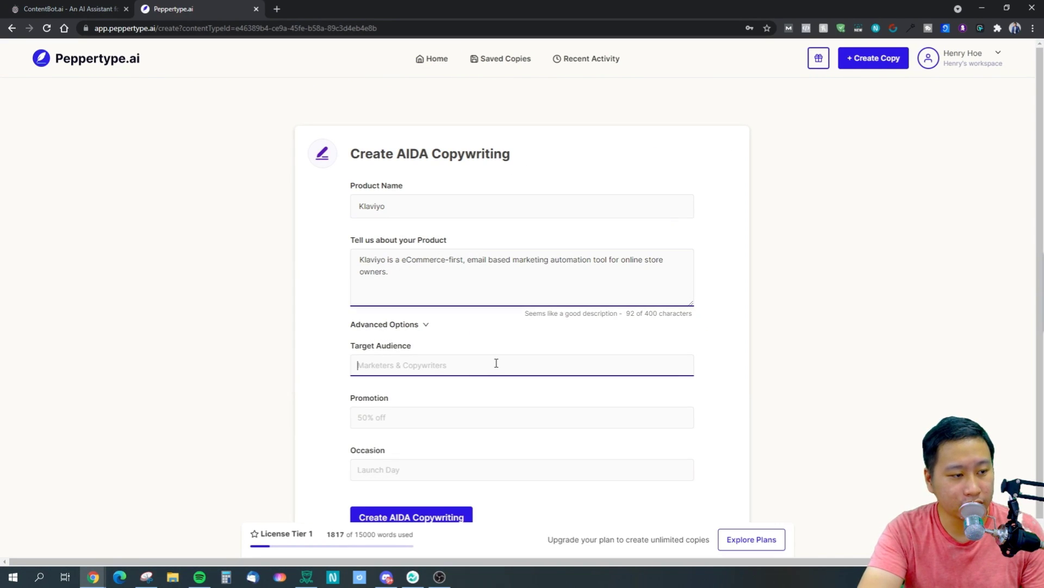
text(eCommerce)
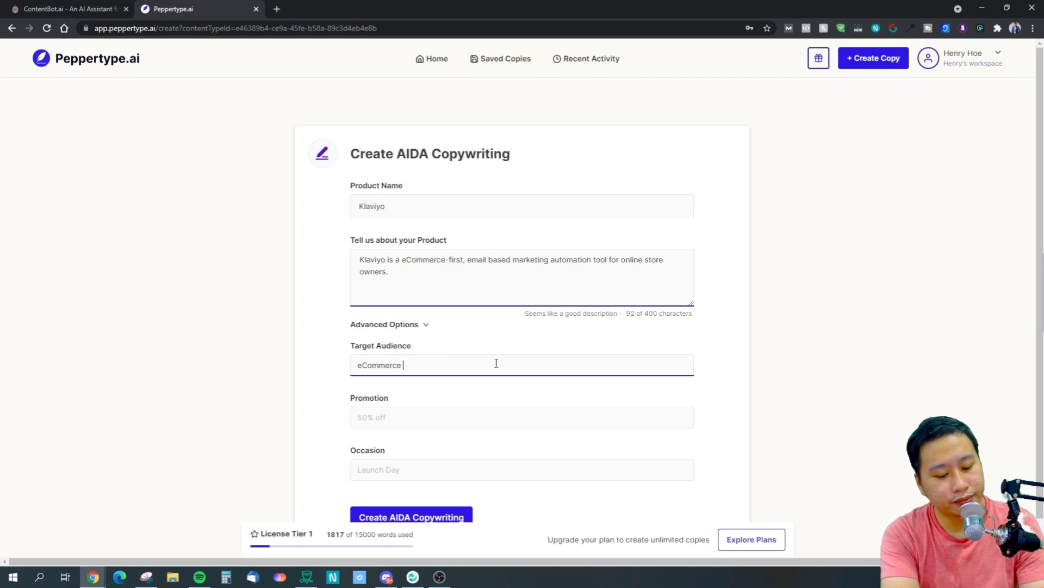
text(Founder)
key(BackSpace)
key(BackSpace)
key(BackSpace)
key(BackSpace)
key(BackSpace)
key(BackSpace)
key(BackSpace)
text(Store Owners)
Set promotion 'Start Sending Out Emails For Free with Klaviyo' and occasion Halloween, then generate
key(Tab)
text(Free 14 )
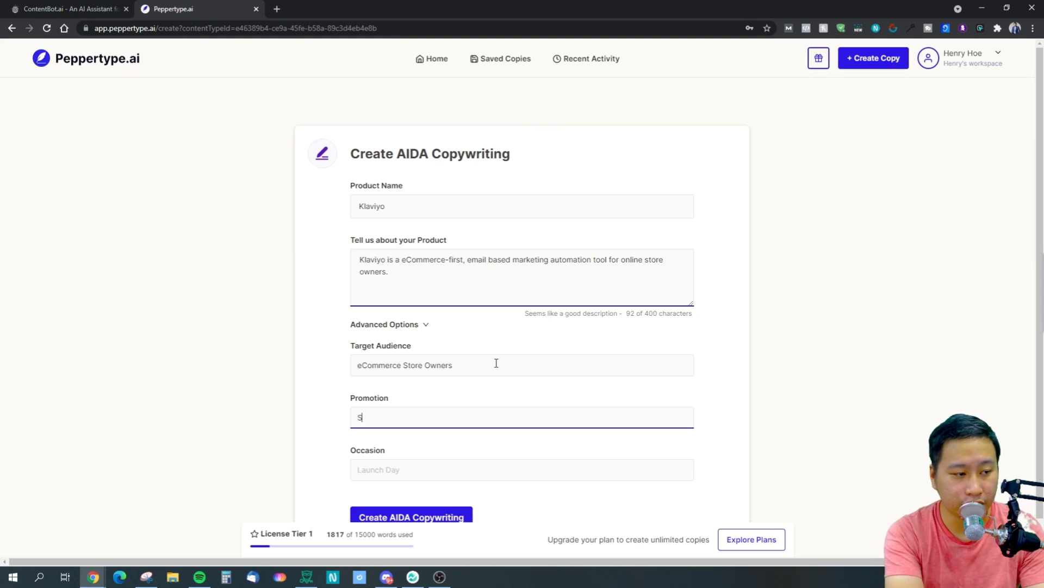
text(days Trial)
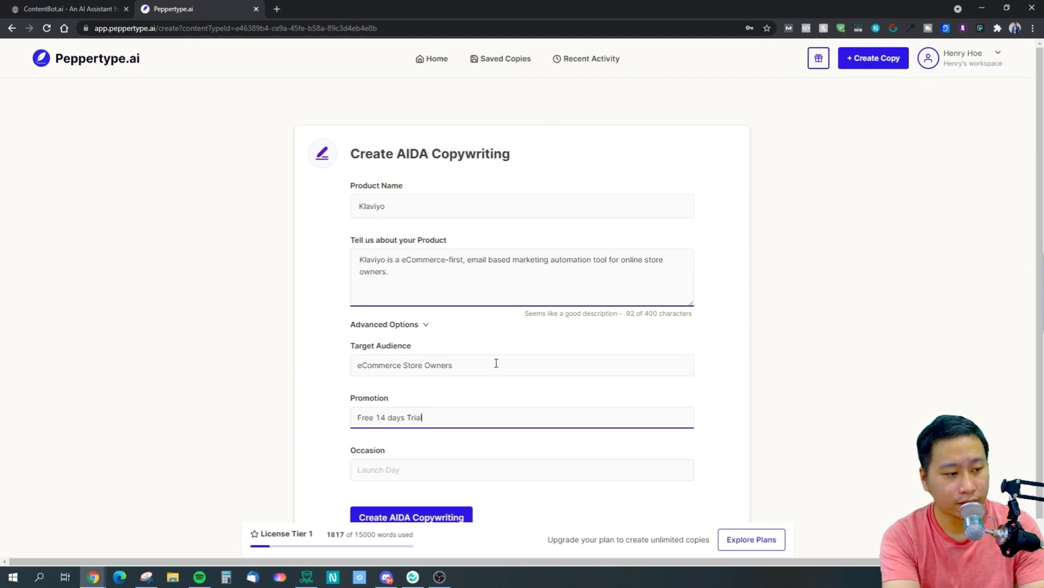
key(ctrl+a)
key(BackSpace)
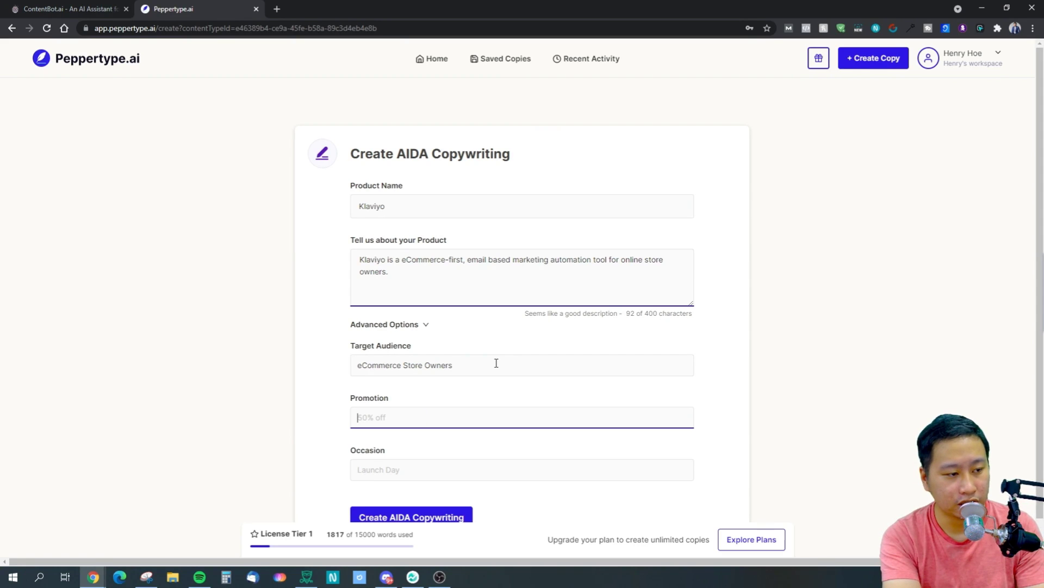
text(Start Sending Out Emails For Free with Klaviyo)
key(Tab)
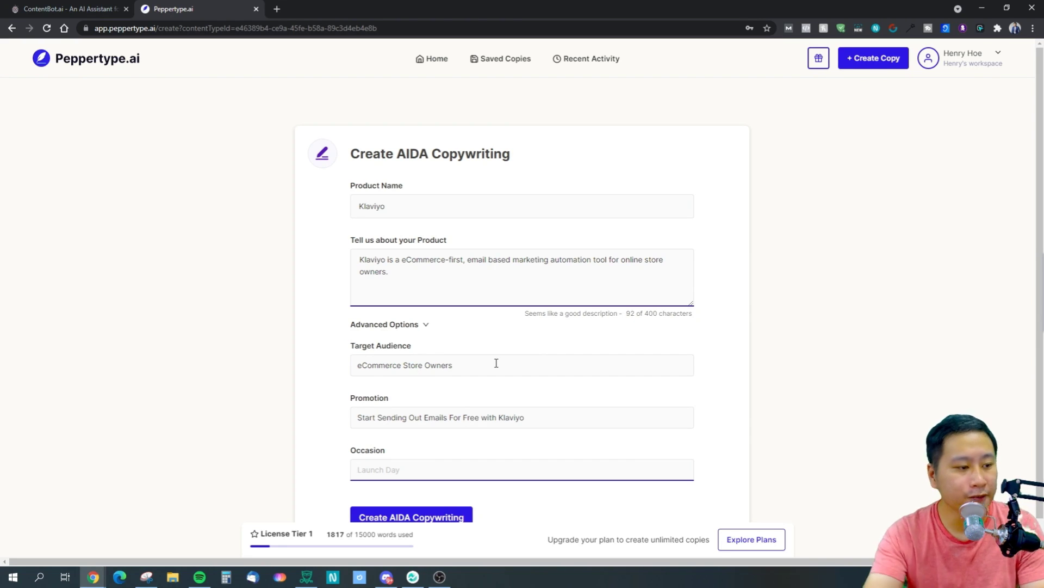
scroll(506, 381, down, 1)
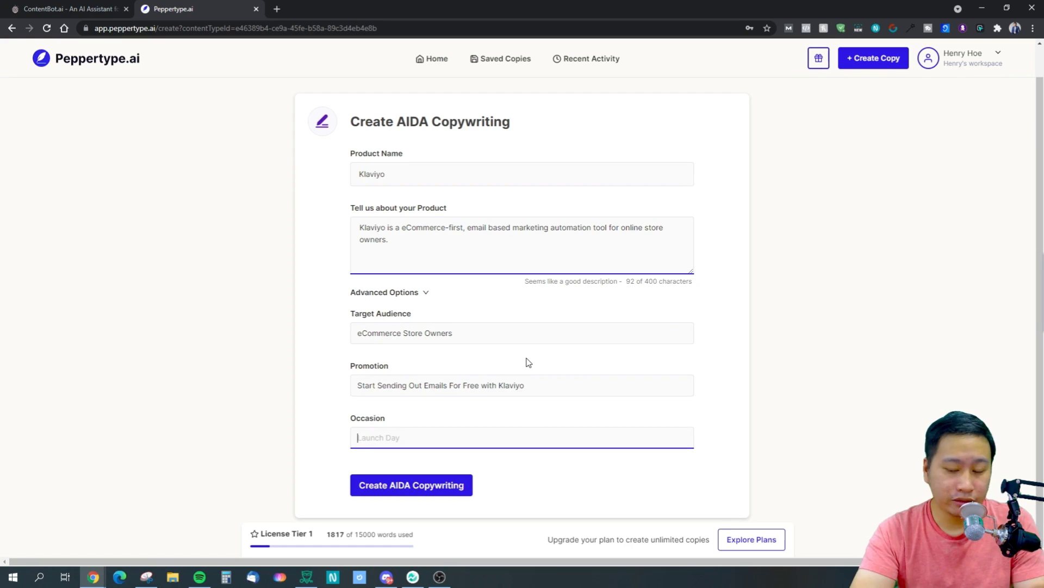
text(Ha)
key(BackSpace)
key(BackSpace)
text(Hal)
key(BackSpace)
text(lloween)
click(422, 491)
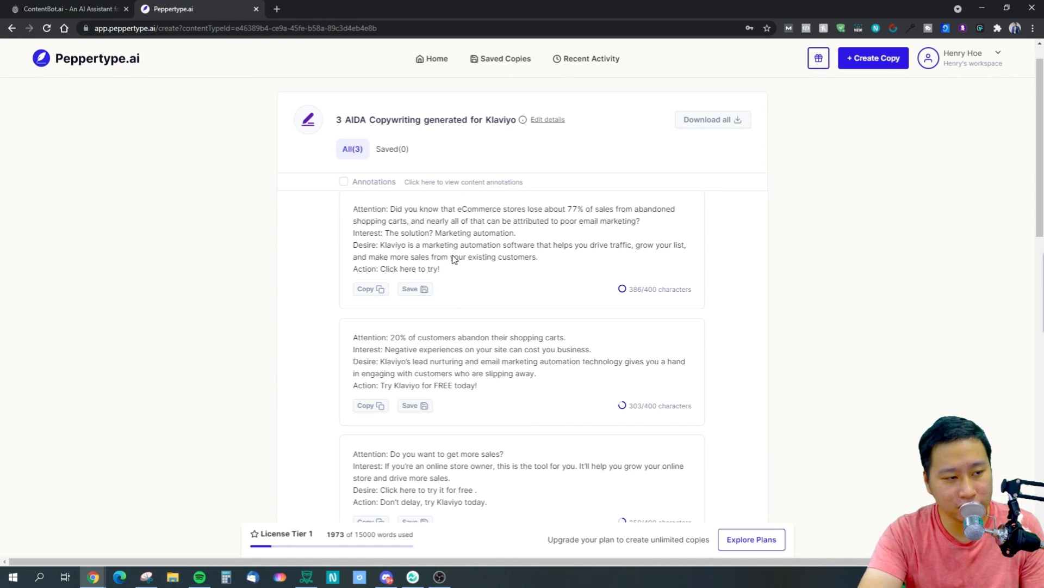
Read through the three Klaviyo AIDA copies, then return to the home page
click(534, 256)
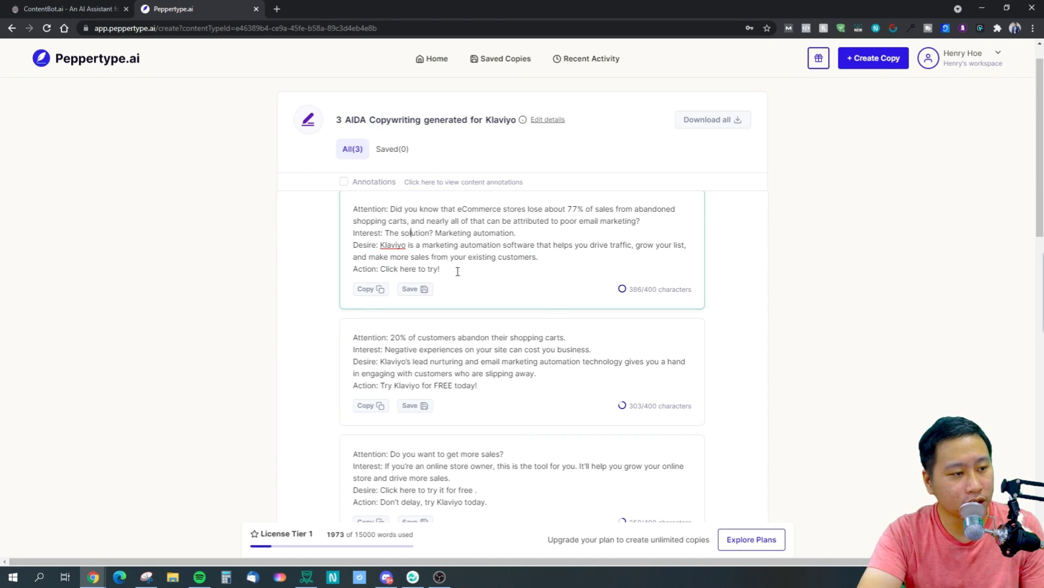
scroll(478, 340, down, 4)
scroll(476, 335, up, 3)
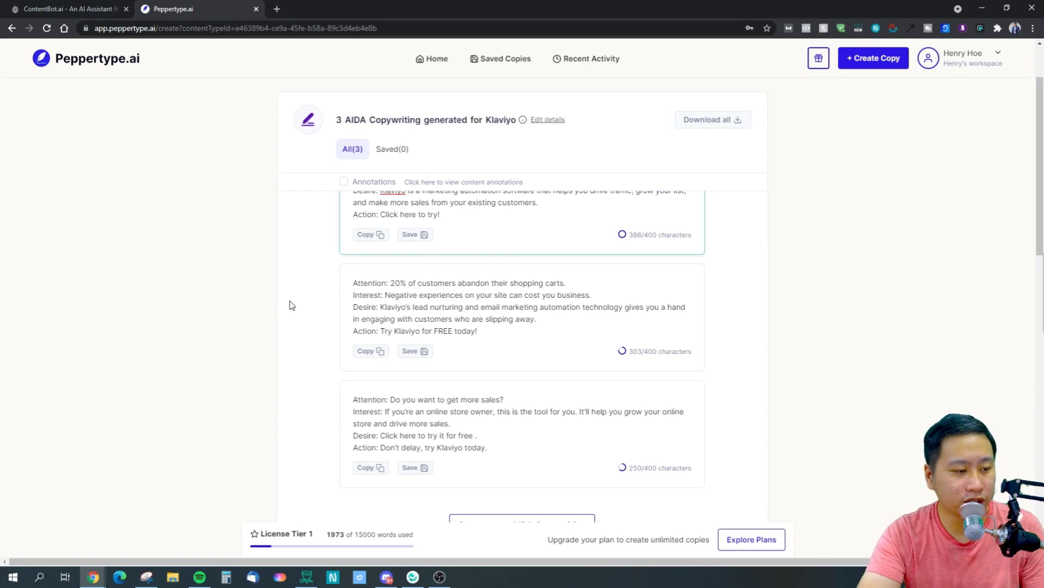
click(499, 302)
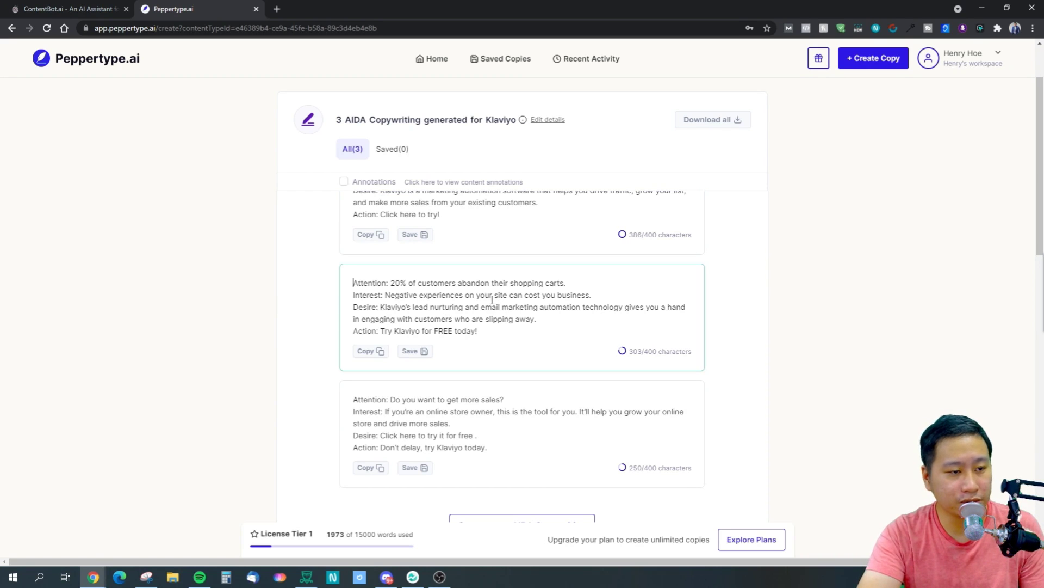
scroll(756, 337, up, 2)
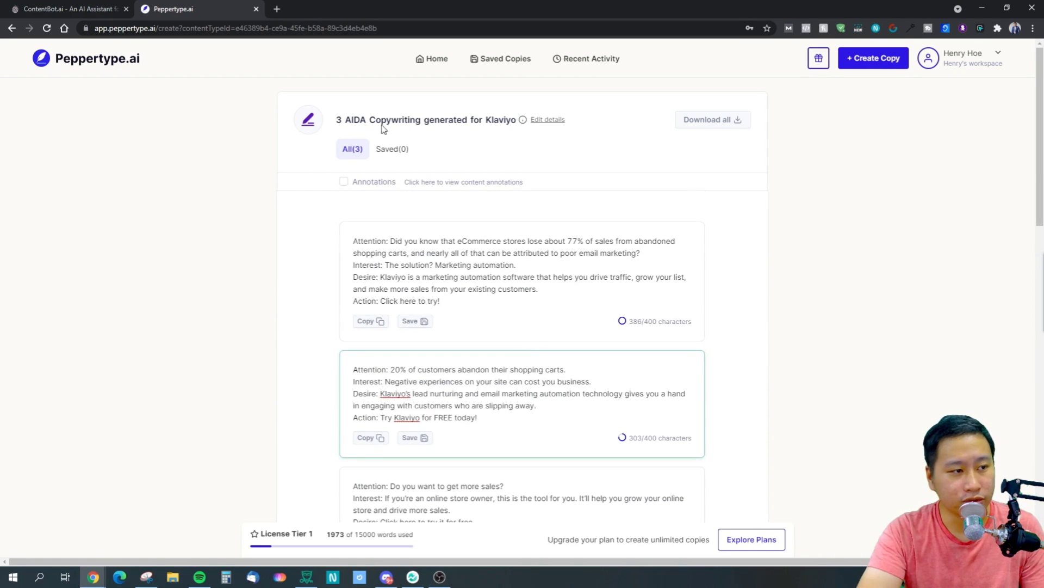
click(447, 61)
Start Before-After-Bridge Copywriting for Klaviyo with occasion Halloween
scroll(268, 381, down, 3)
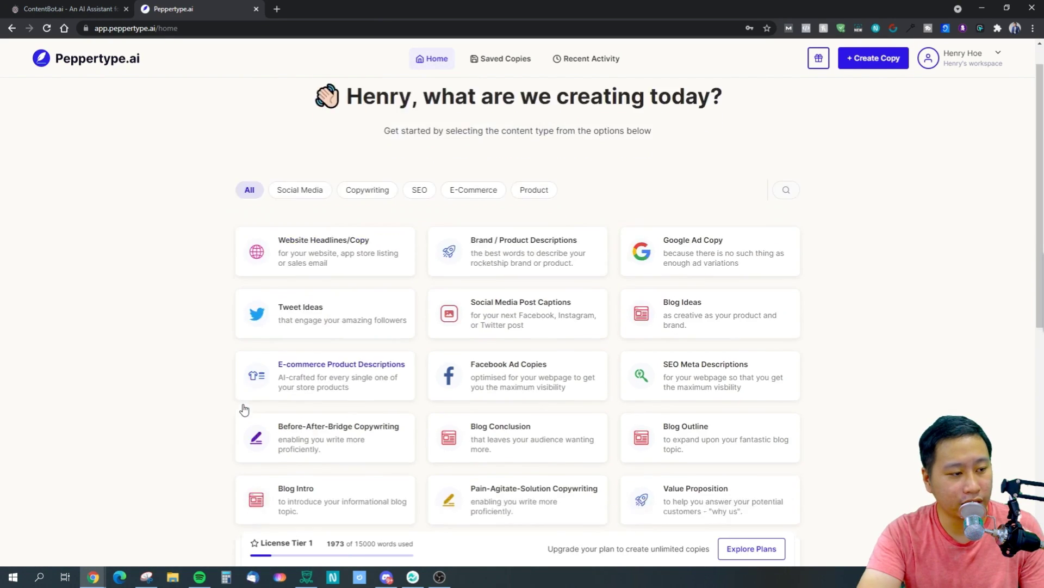
click(318, 302)
click(446, 213)
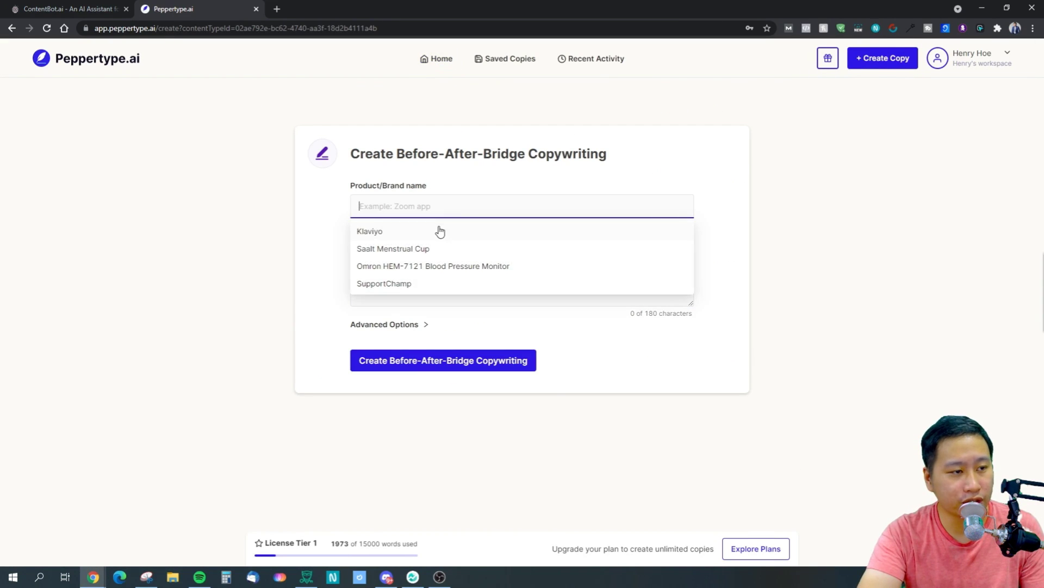
click(391, 234)
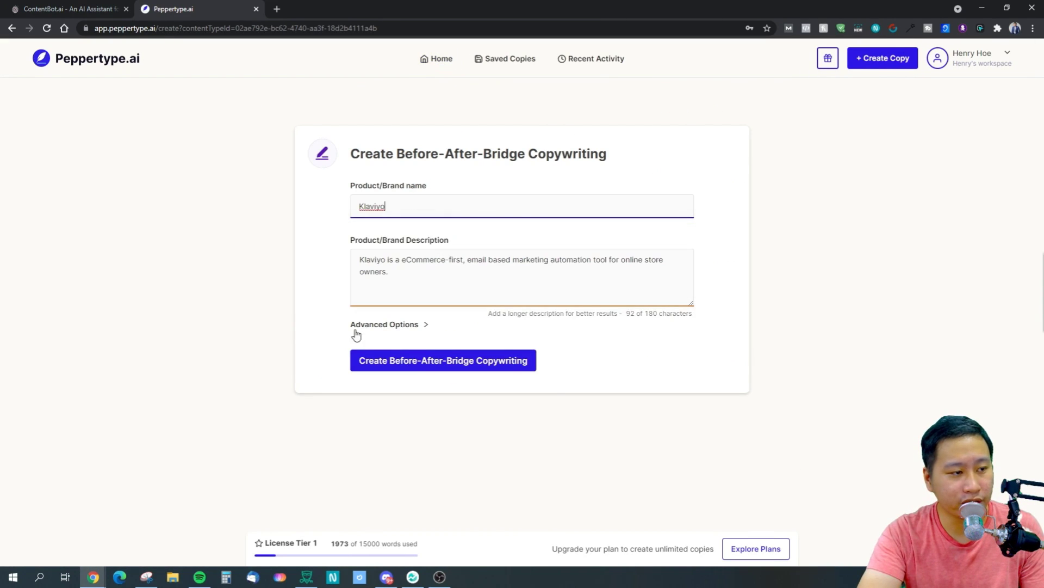
click(403, 324)
click(470, 360)
text(Halloween)
Enter promotion 'Start sending out emails for free with Klaviyo today' and audience 'eCommerce store owners.'
key(Tab)
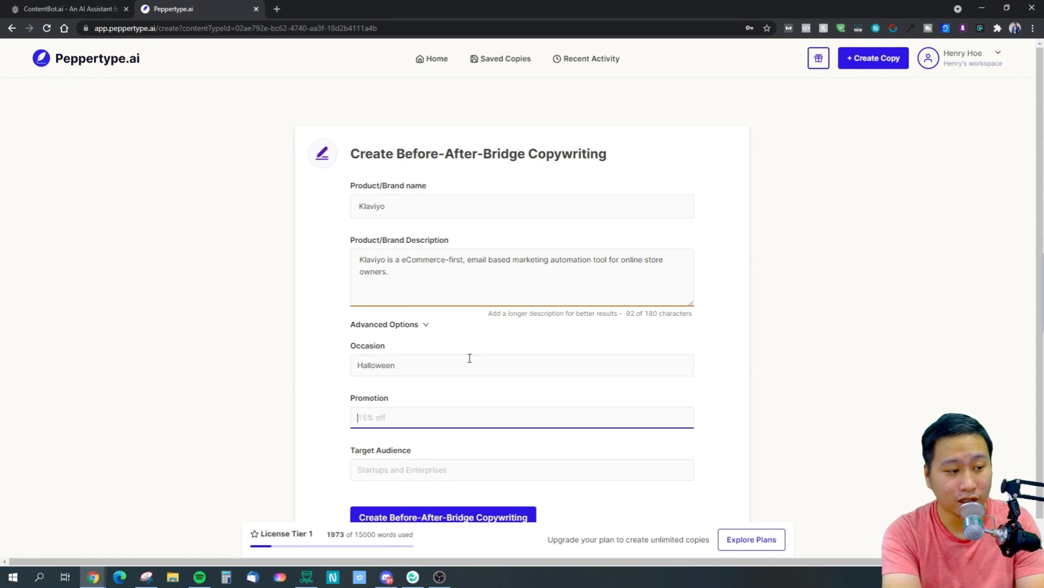
text(Start )
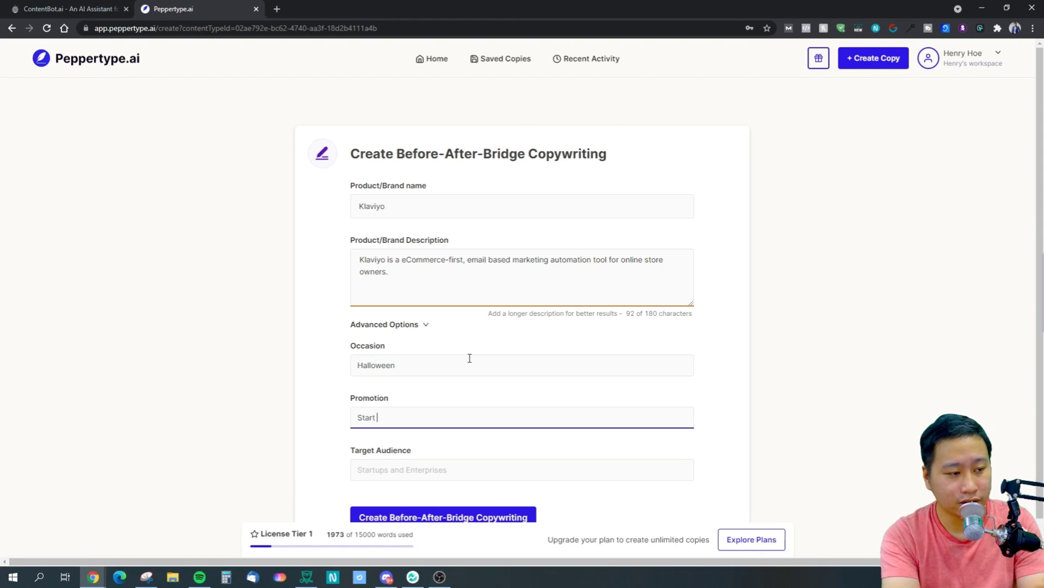
text(sending ou)
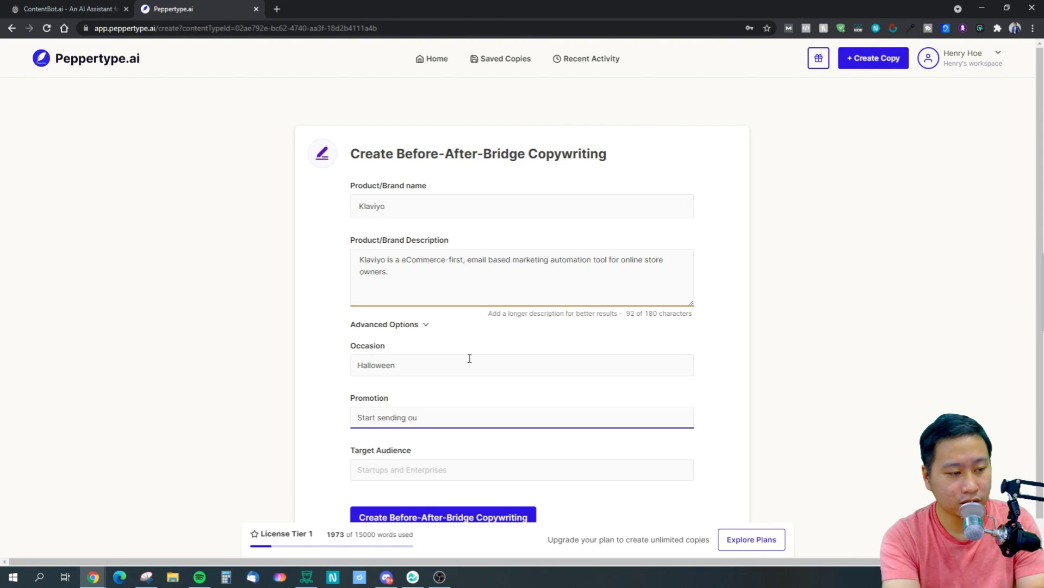
text(t emails fo)
key(BackSpace)
key(BackSpace)
key(BackSpace)
key(BackSpace)
text(ls for free wit)
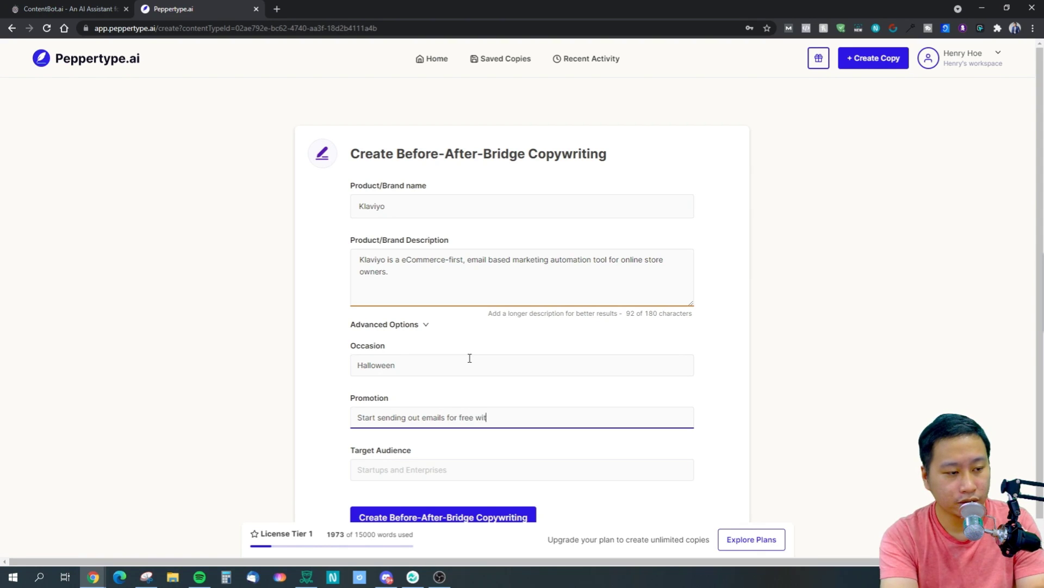
text(h Klaviyo today)
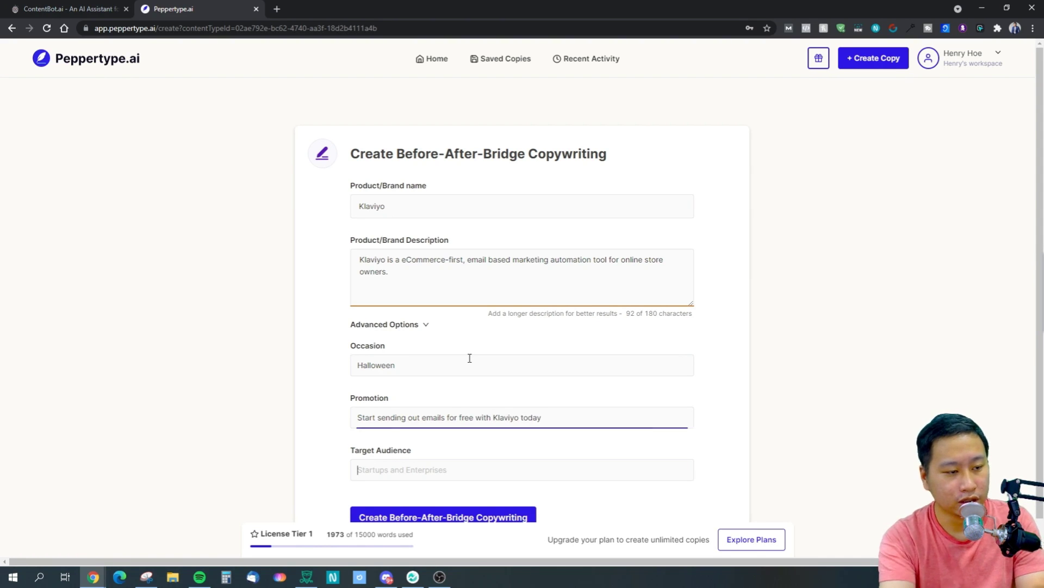
key(Tab)
scroll(772, 334, down, 1)
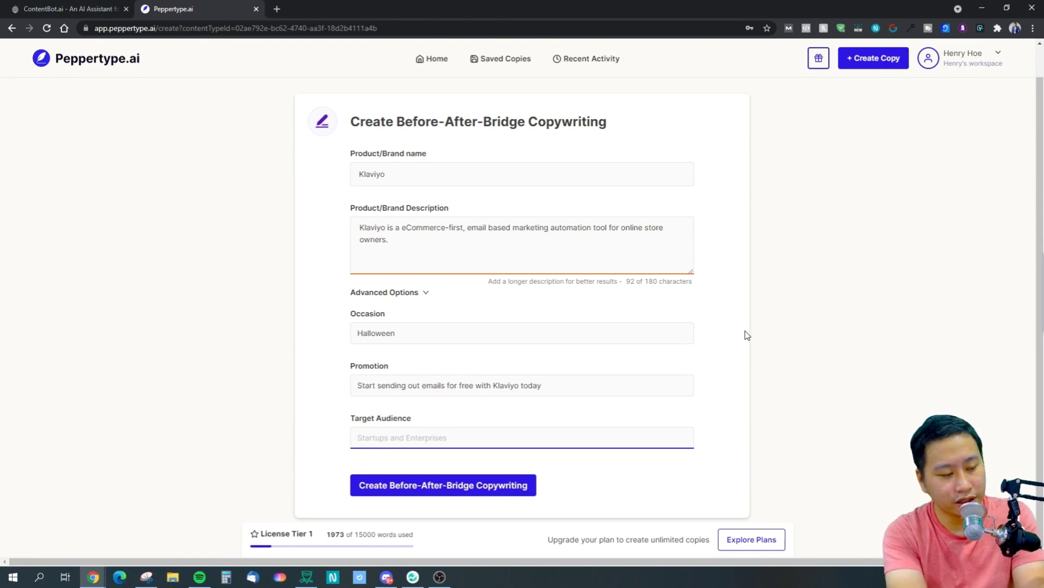
text(eComm)
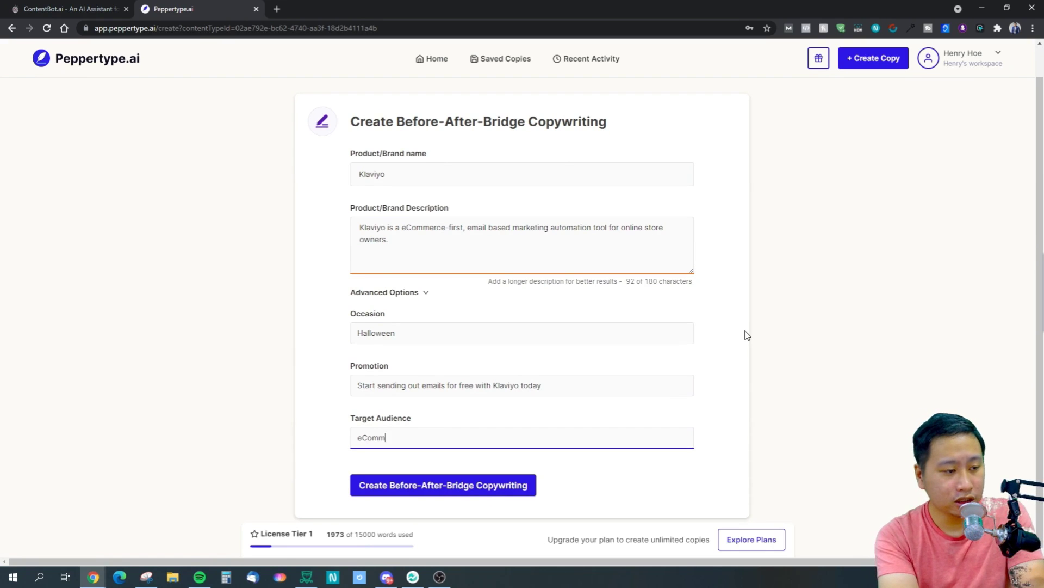
text(erce store owners.)
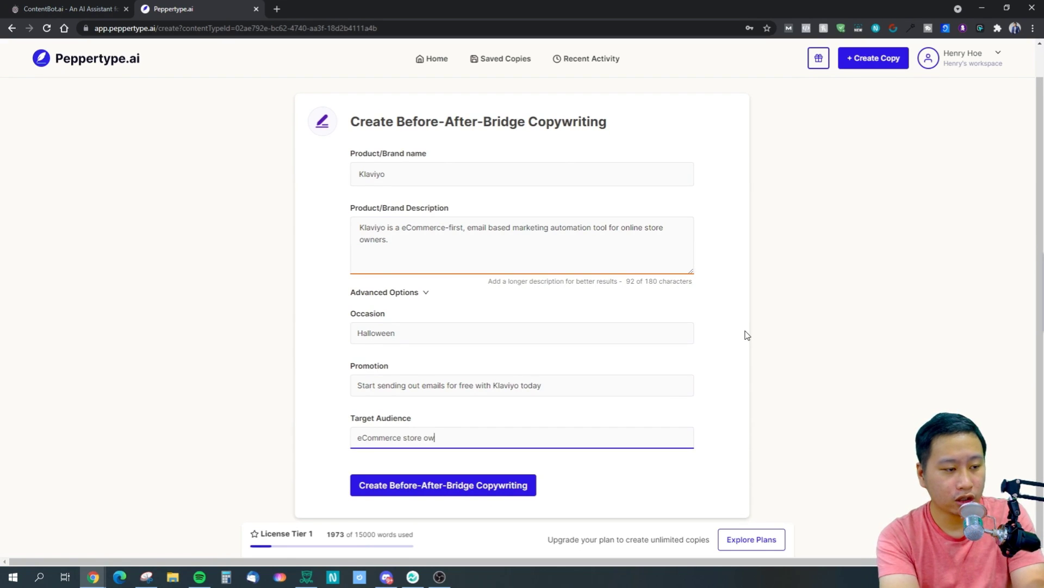
Generate four Klaviyo Before-After-Bridge copies and scroll through the results
click(501, 484)
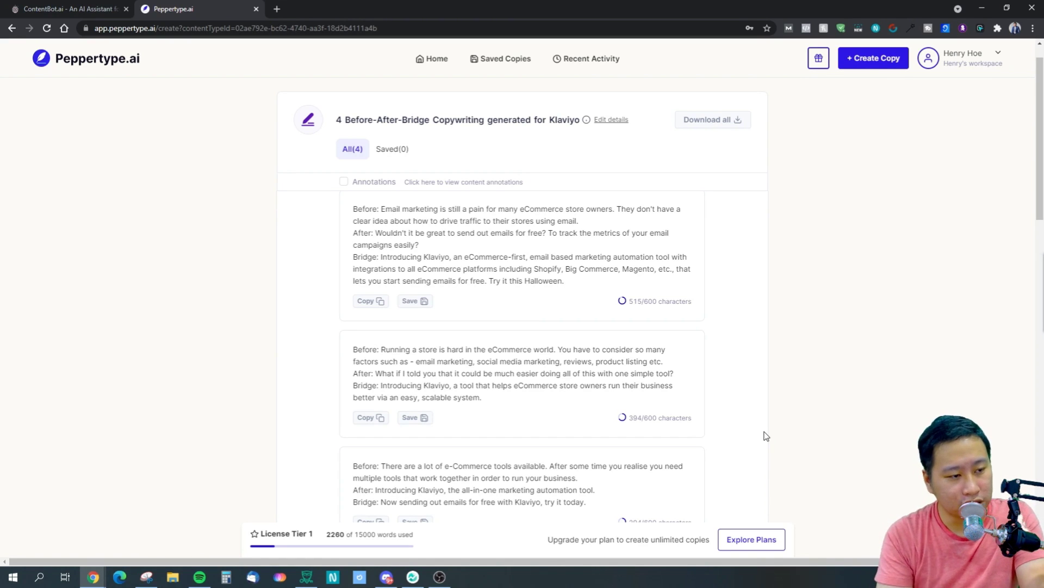
scroll(766, 435, down, 2)
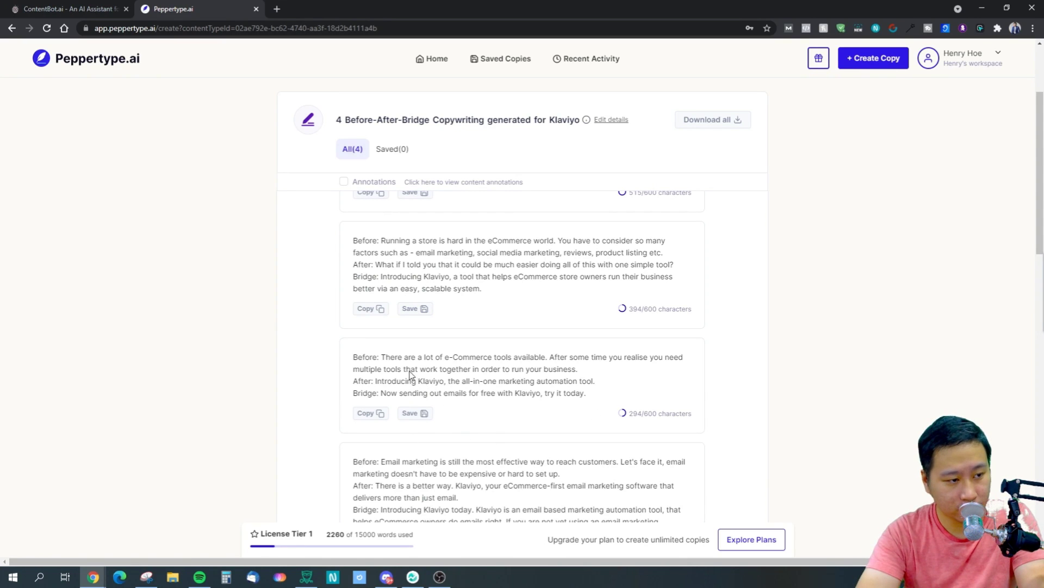
scroll(675, 397, up, 3)
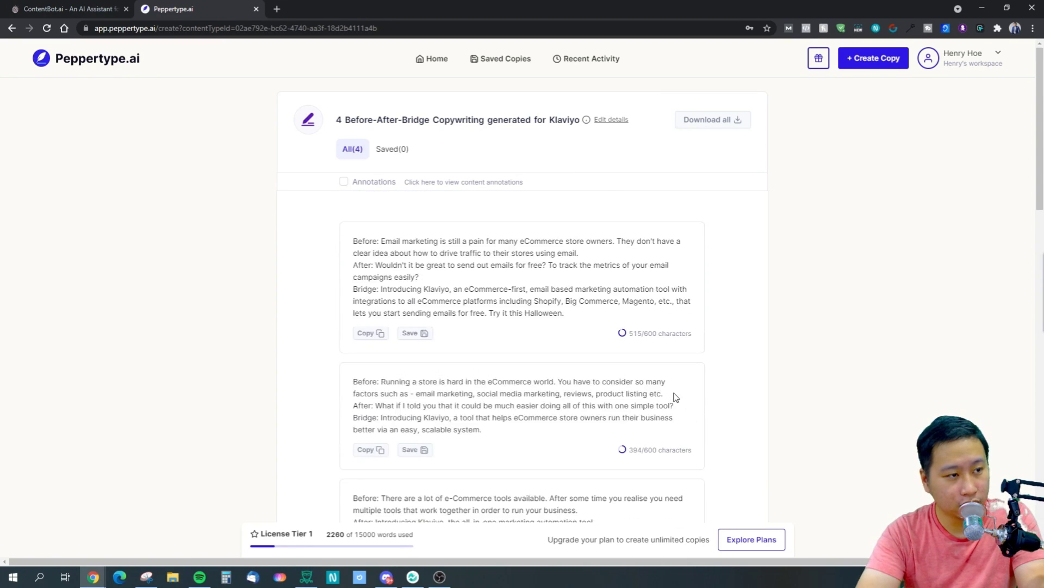
Check the first Before-After-Bridge copy and return to the home page
click(504, 289)
click(432, 58)
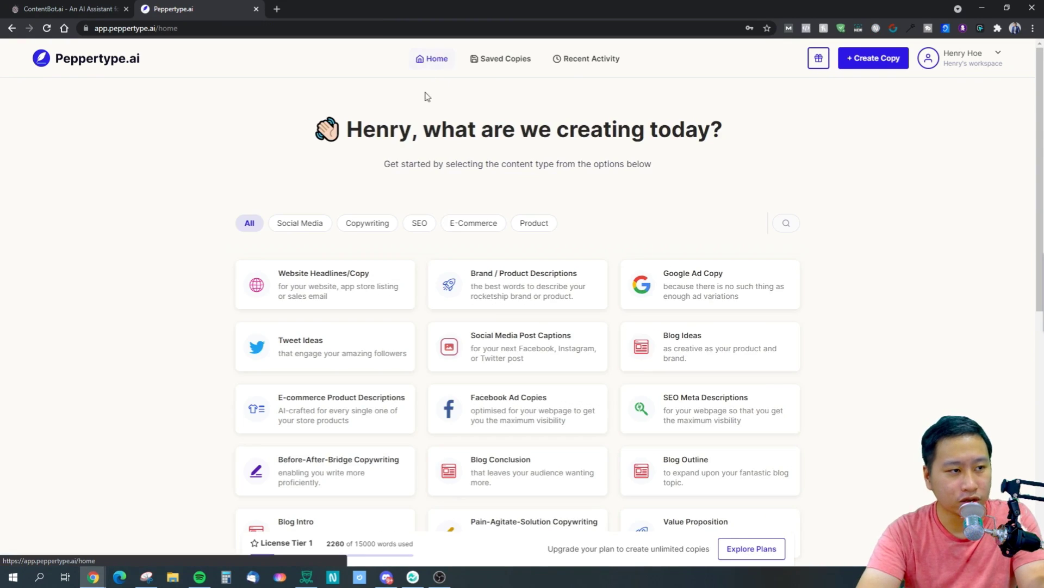
scroll(486, 378, down, 5)
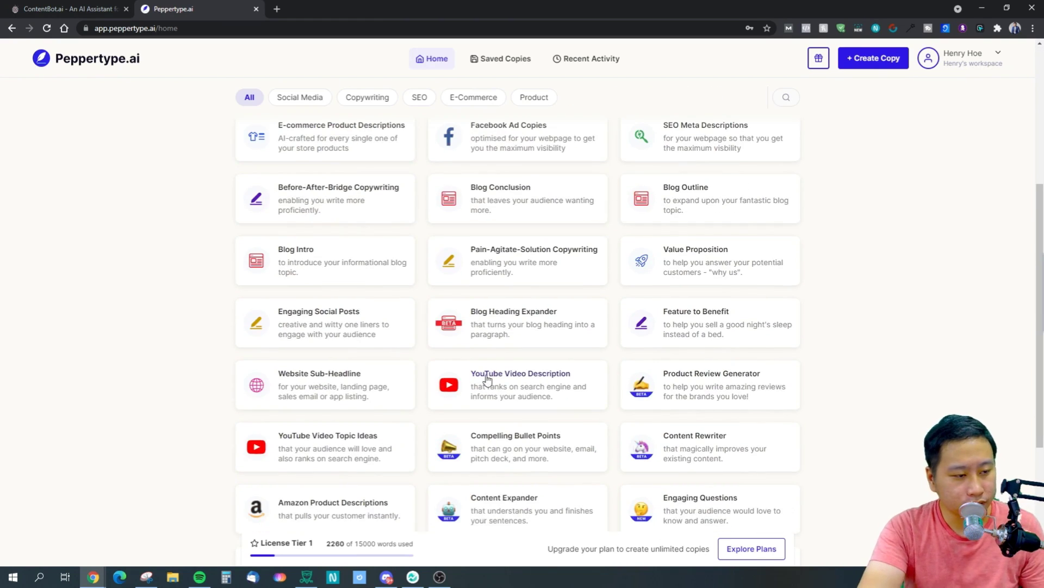
scroll(506, 435, down, 4)
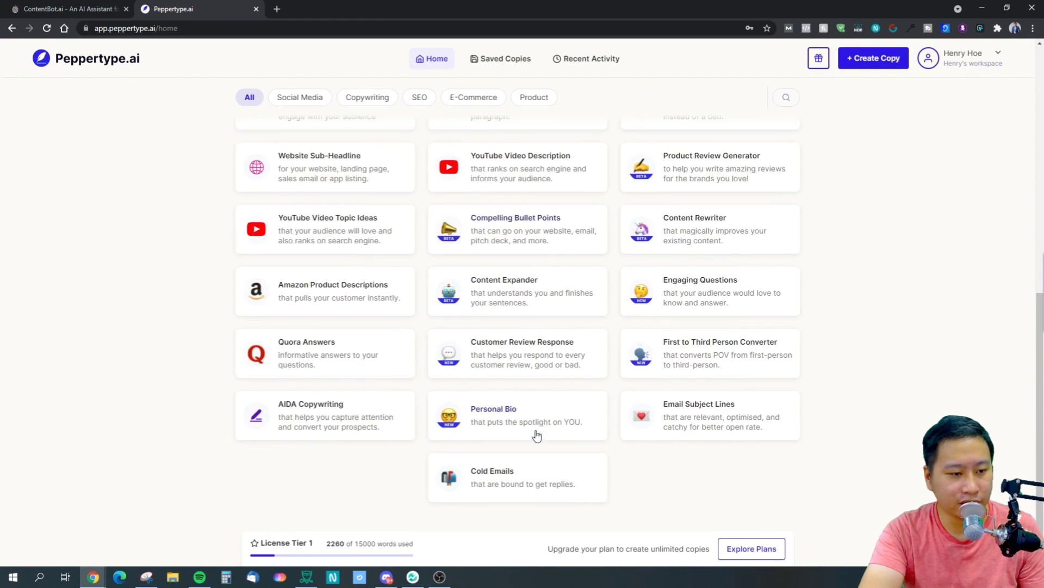
Start Quora Answers from the Klaviyo project and clear its prefilled question
click(298, 352)
click(452, 206)
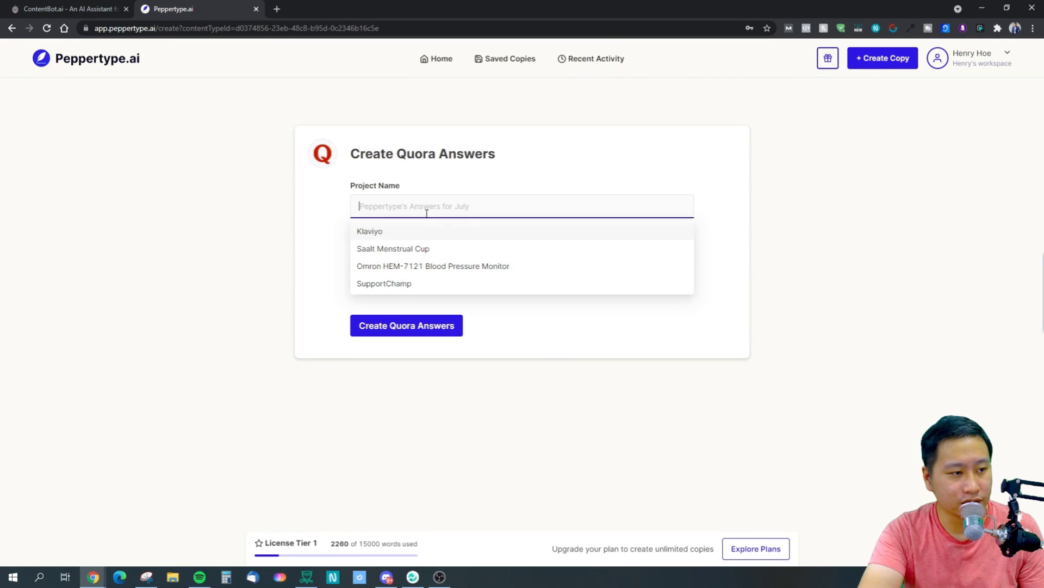
click(296, 213)
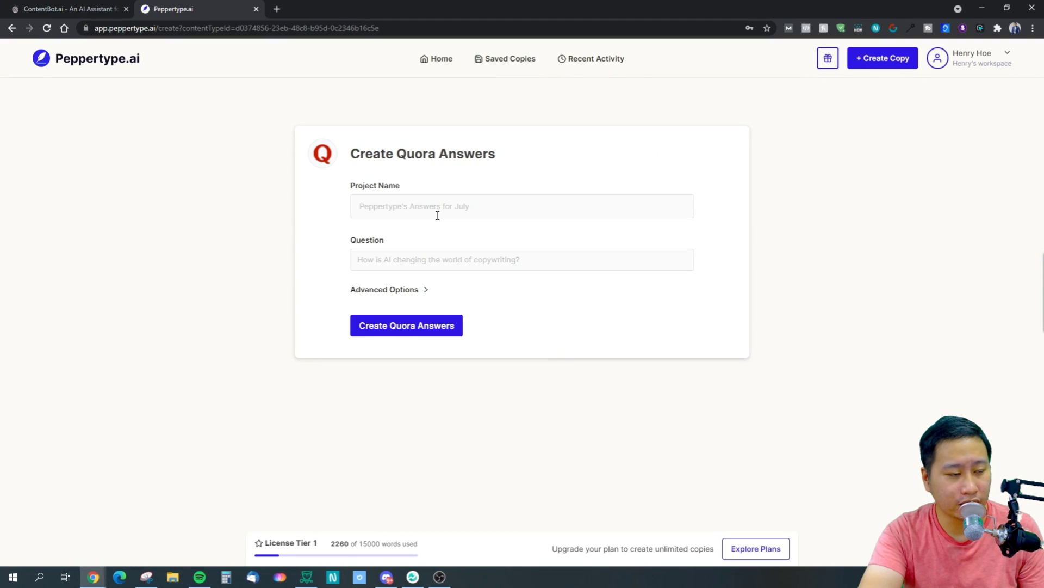
click(421, 208)
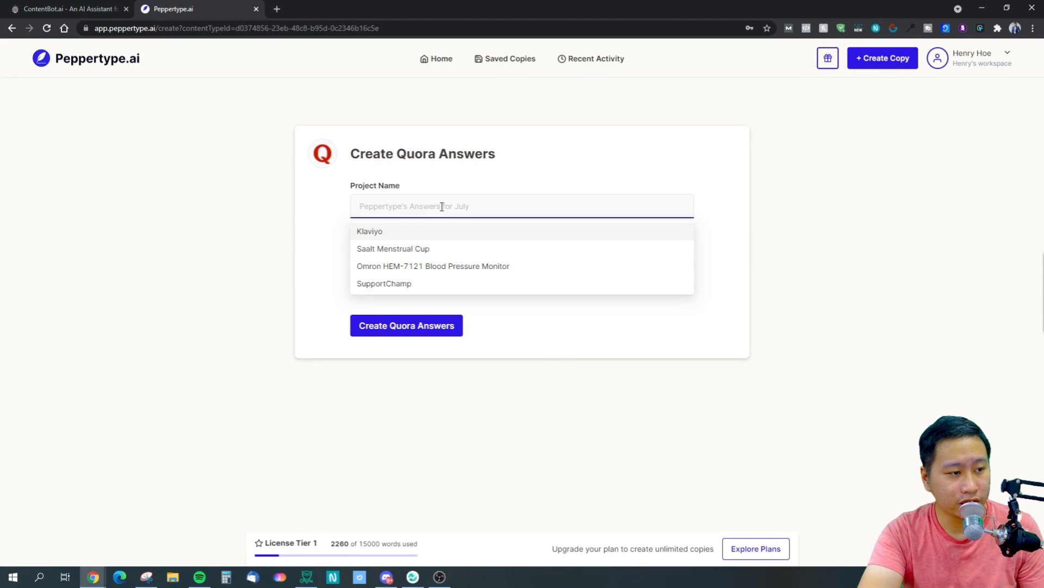
click(391, 232)
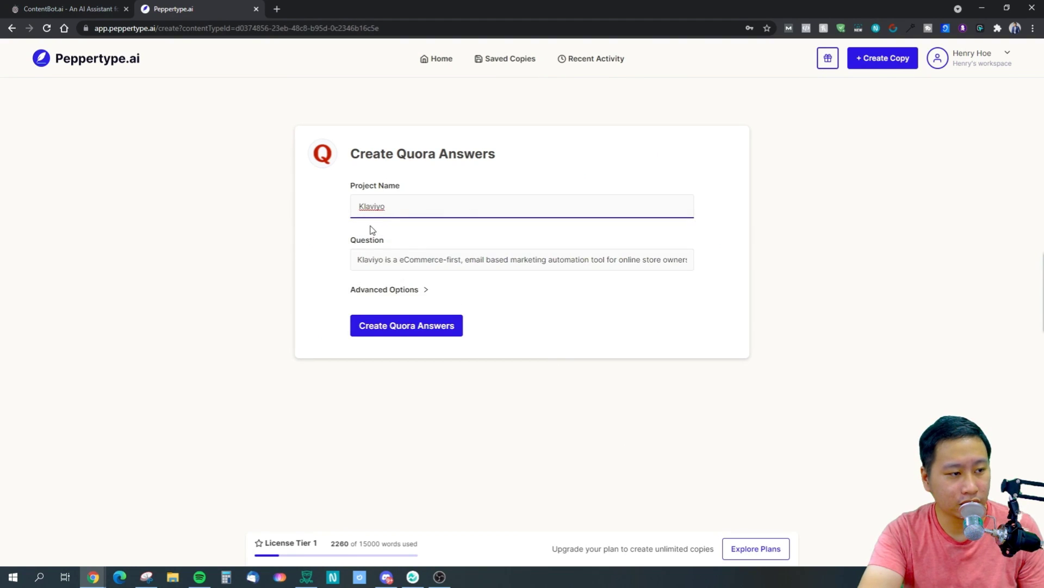
click(437, 261)
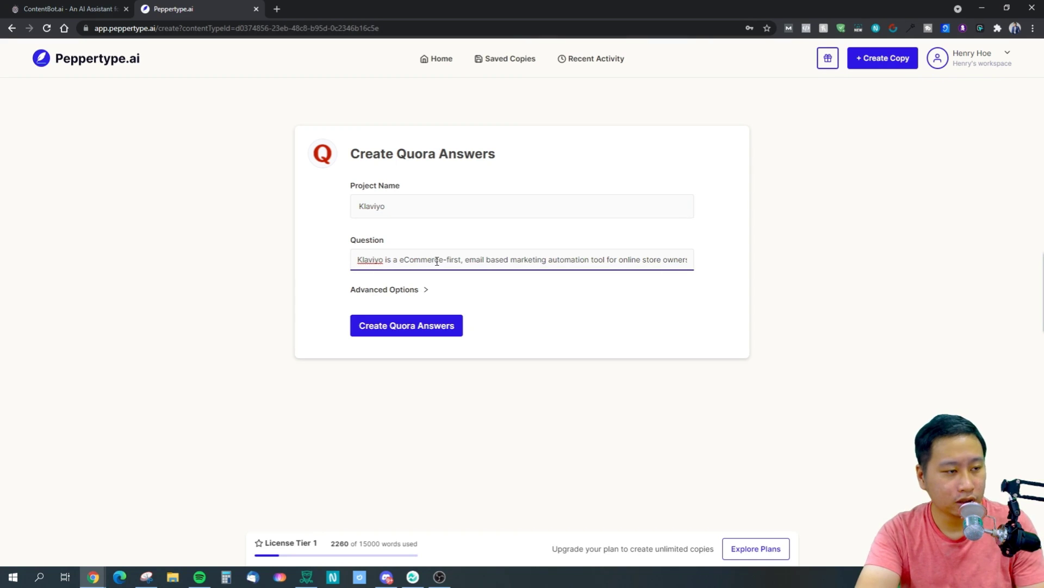
key(ctrl+a)
key(ctrl+s)
key(Escape)
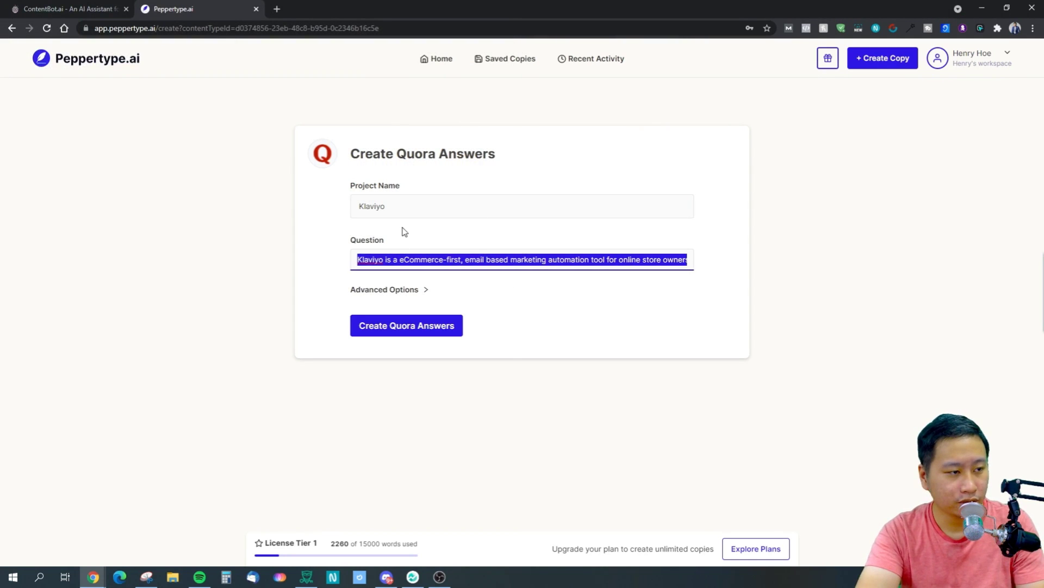
key(BackSpace)
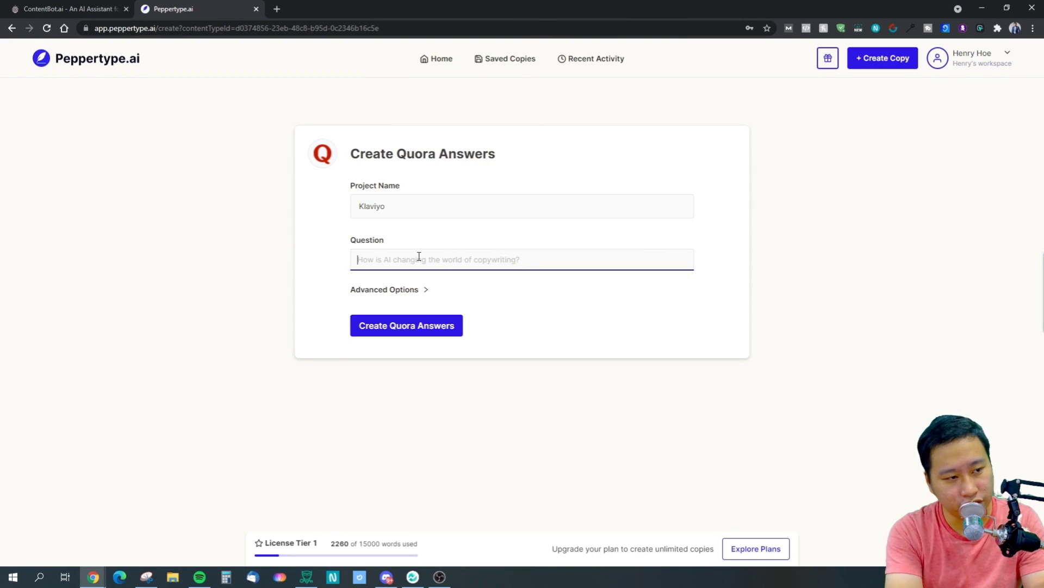
Write the question 'How is AI changing the world through copywriting?'
text(How is a)
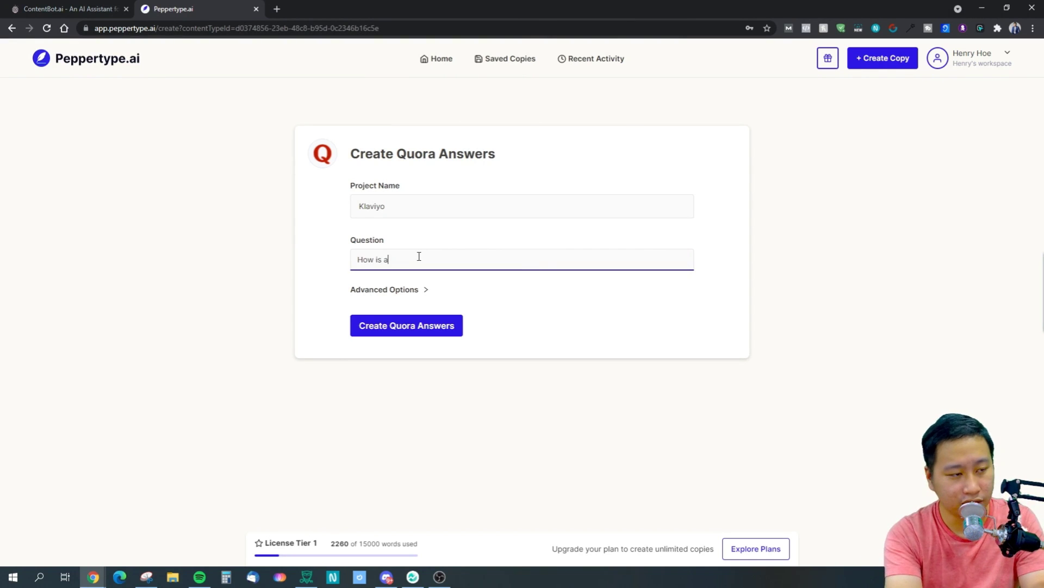
key(BackSpace)
text(AI cop)
key(BackSpace)
key(BackSpace)
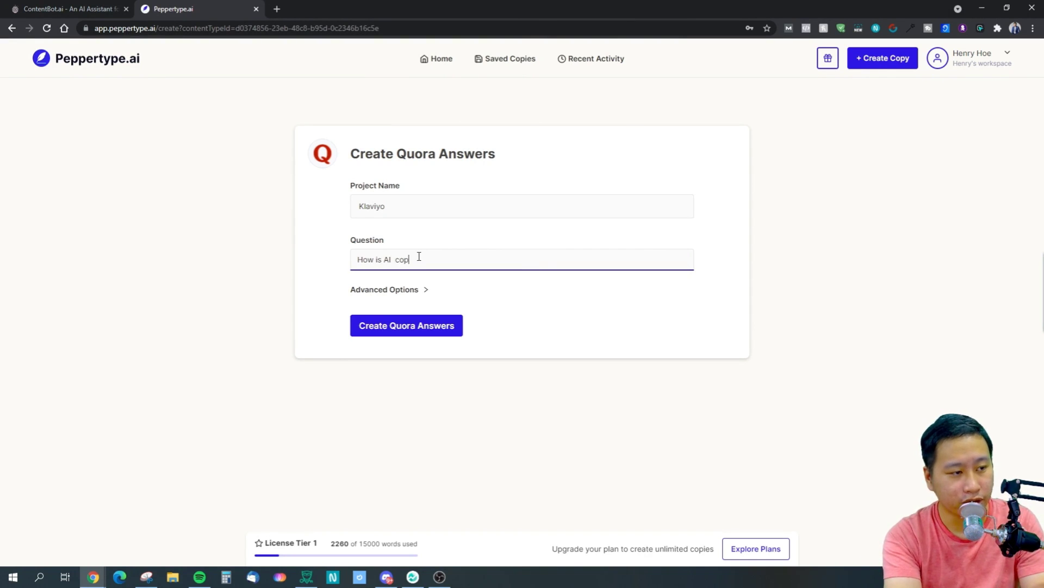
text(opywriting)
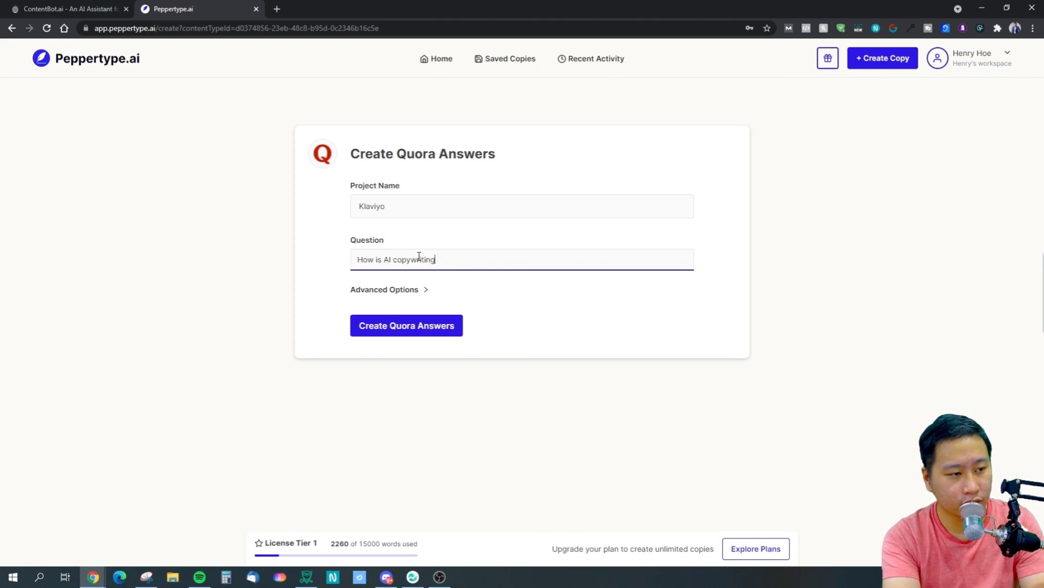
text( changing th)
text(e world?)
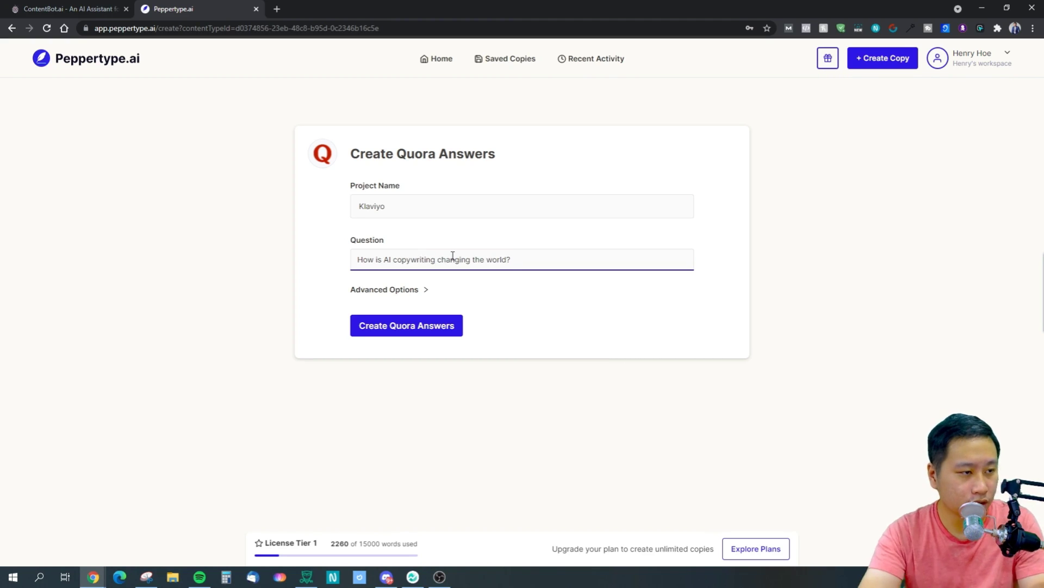
key(ctrl+a)
key(ctrl+c)
key(BackSpace)
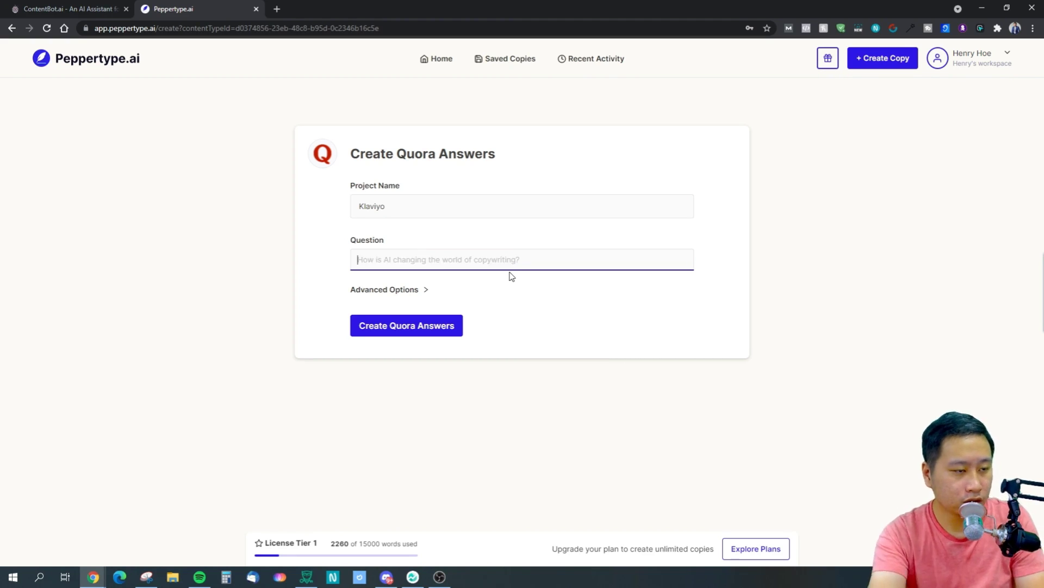
key(ctrl+v)
drag(393, 260, 436, 262)
key(BackSpace)
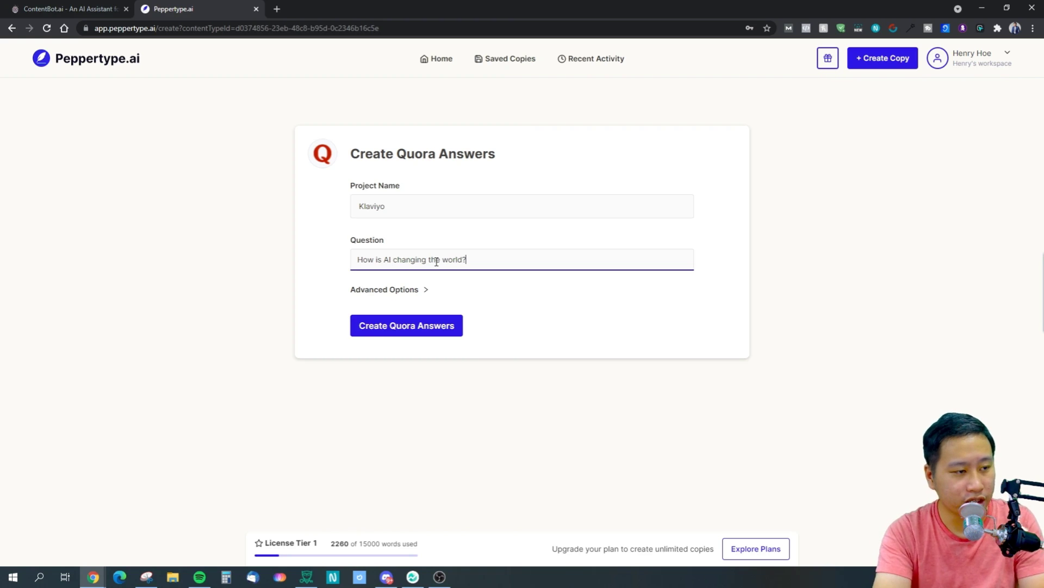
text(in the)
key(BackSpace)
key(BackSpace)
key(BackSpace)
key(BackSpace)
key(BackSpace)
key(BackSpace)
text(yth)
key(BackSpace)
key(BackSpace)
key(BackSpace)
text(through cop)
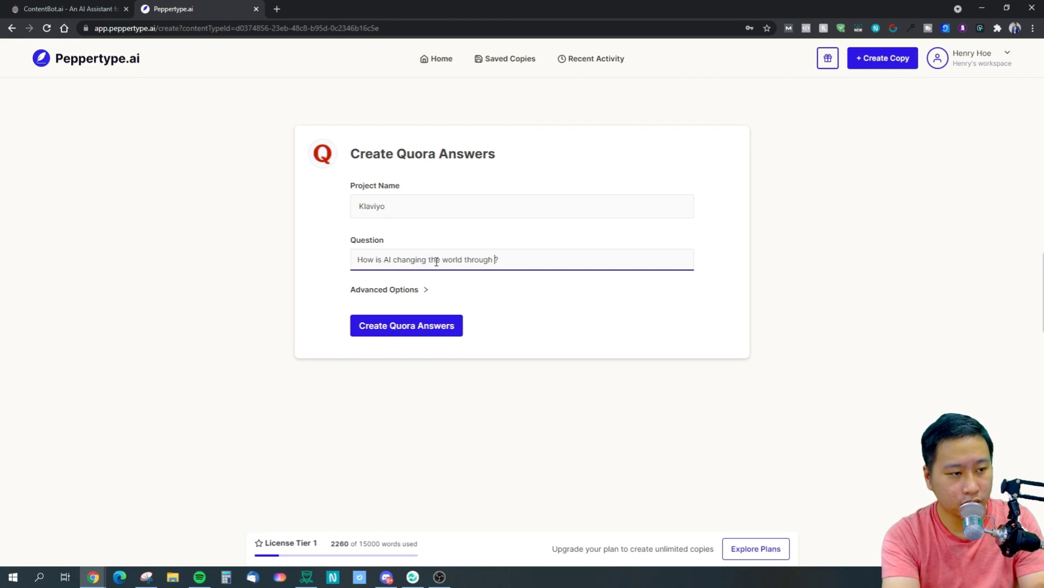
text(ywriting)
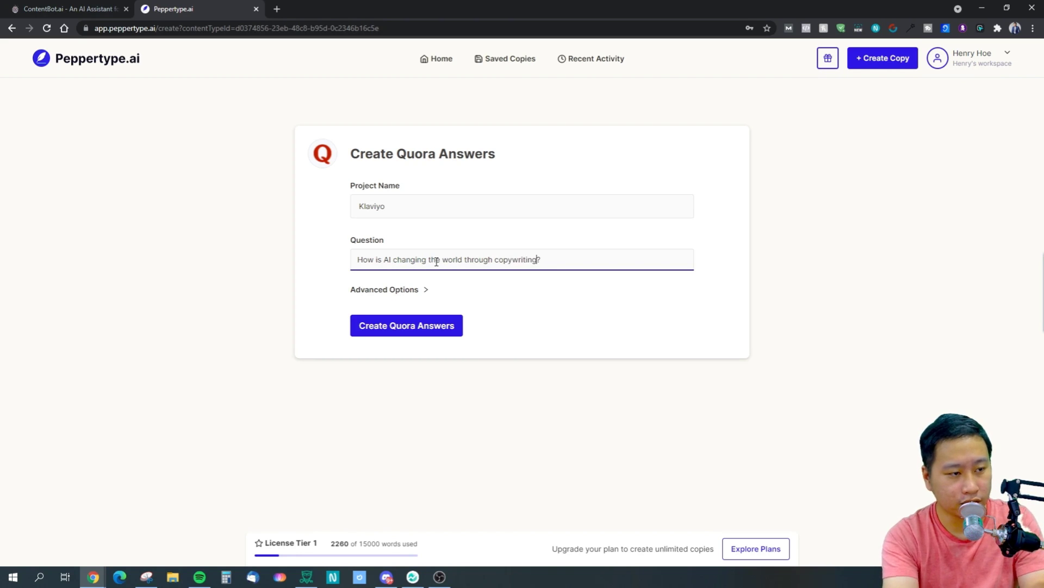
Set project name Peppertype.ai, include 'save time and resources', and use an Informative tone
key(shift+Tab)
text(Peppe)
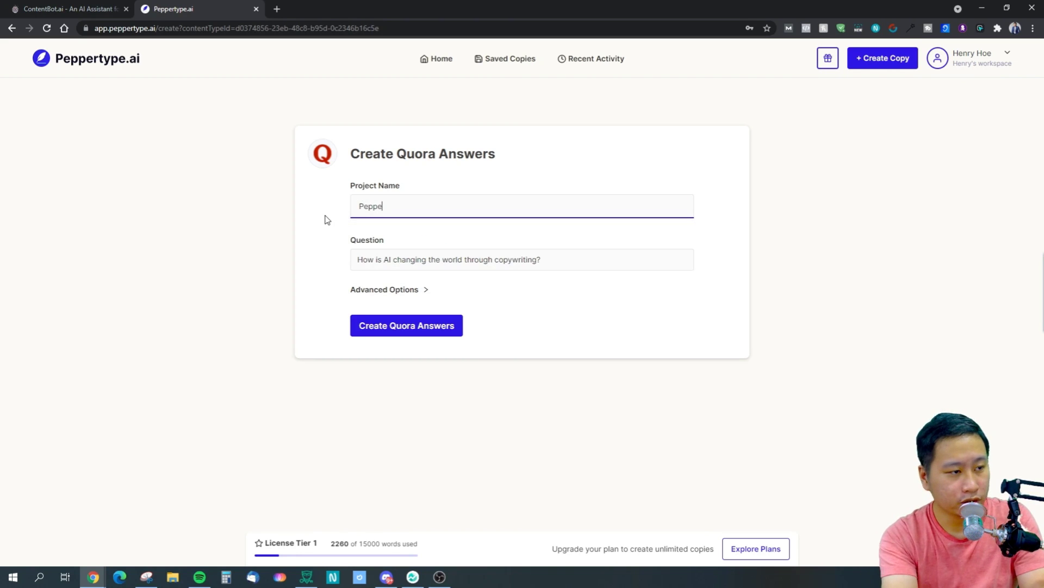
text(rtype.ai)
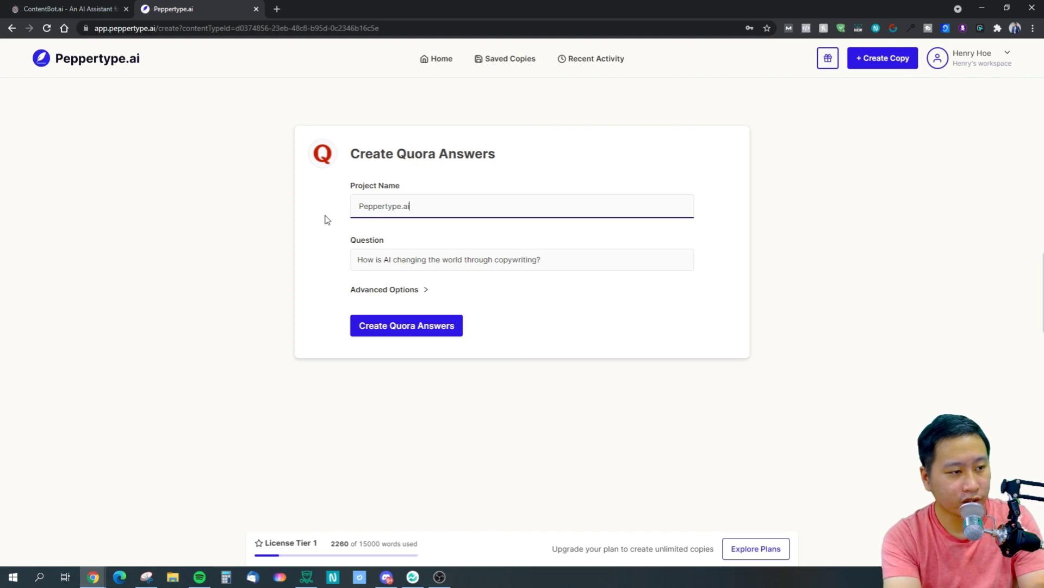
click(407, 291)
click(433, 330)
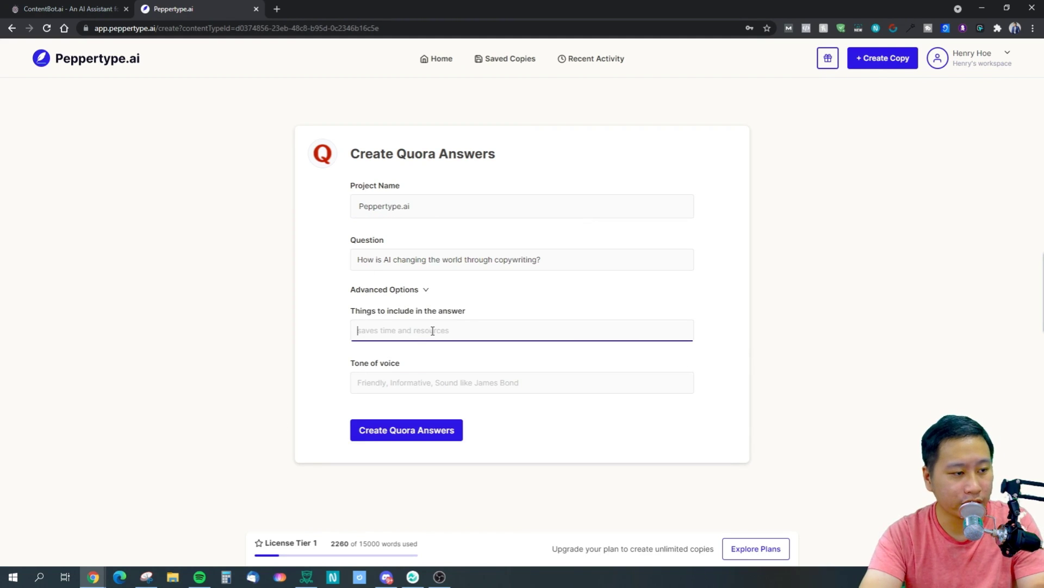
text(save)
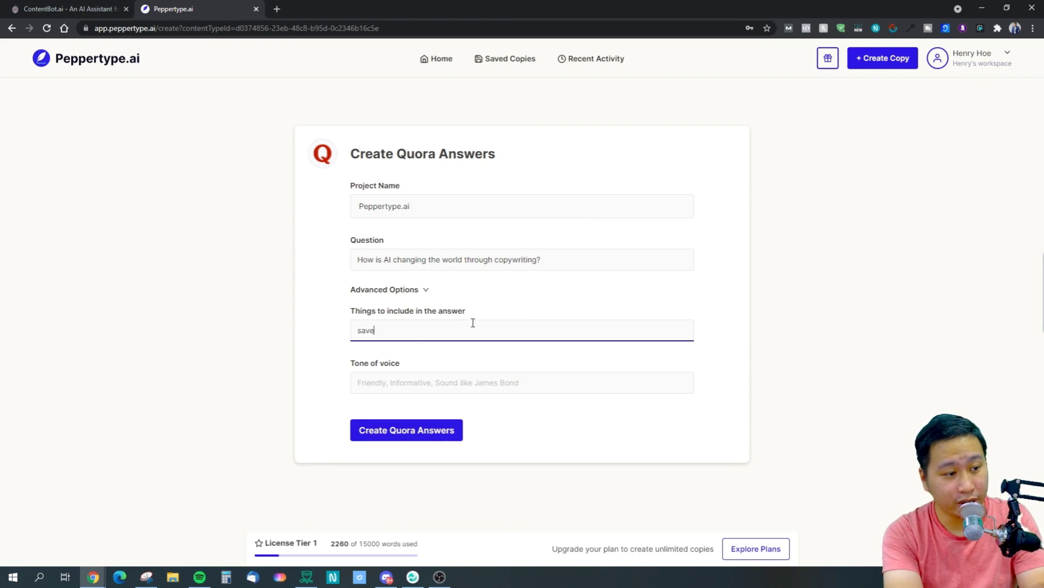
text( time and resources)
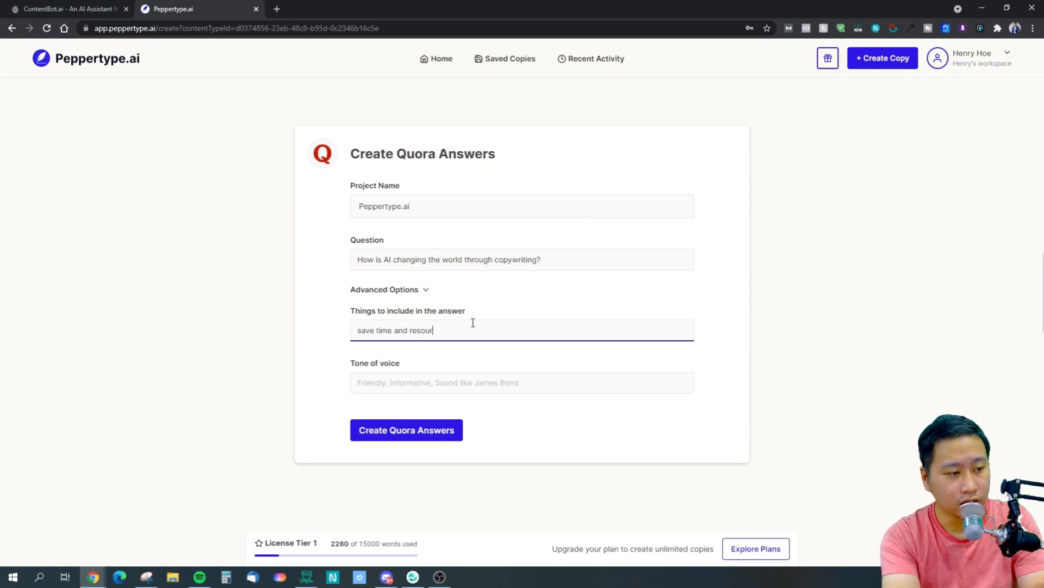
key(Tab)
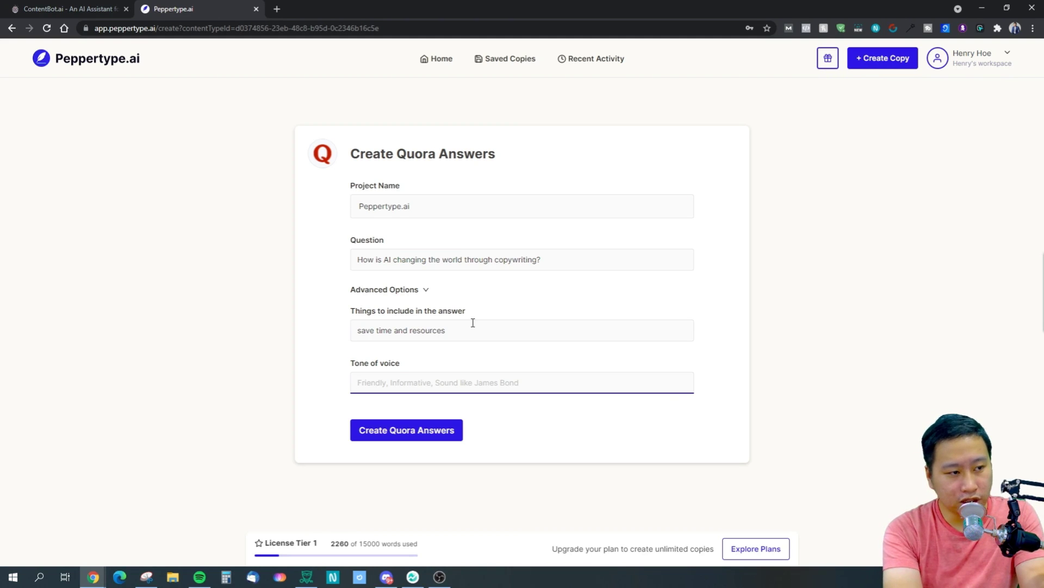
text(Informative)
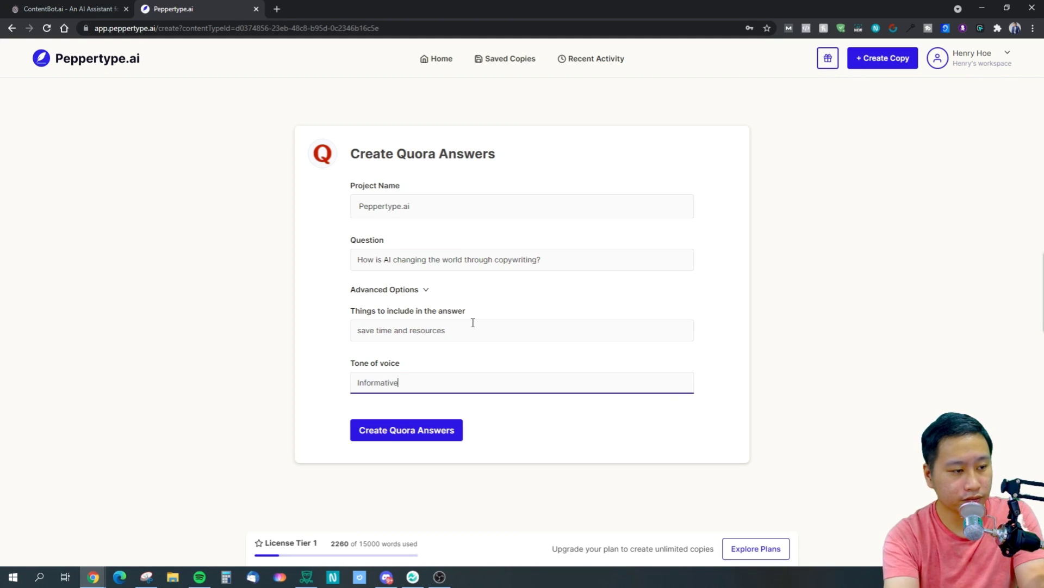
Generate three Quora answers on how AI is changing copywriting and scroll through them
click(457, 427)
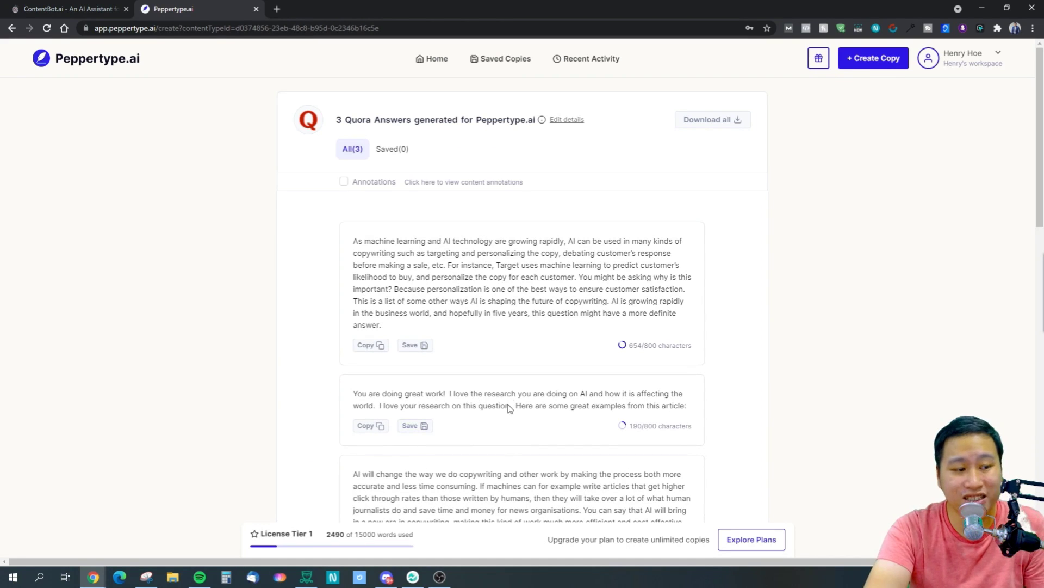
scroll(509, 411, down, 3)
scroll(527, 407, up, 3)
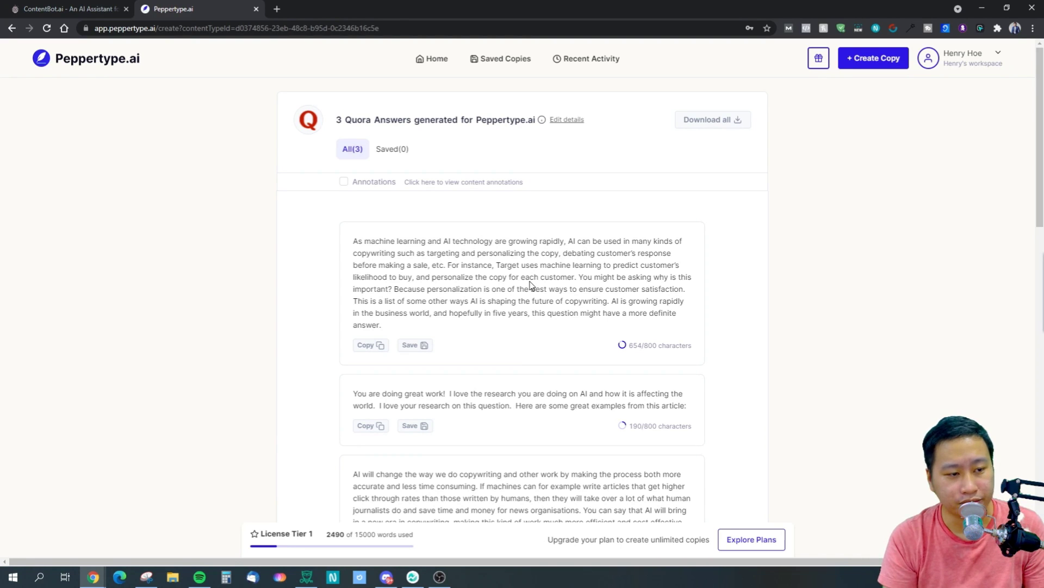
scroll(531, 284, down, 2)
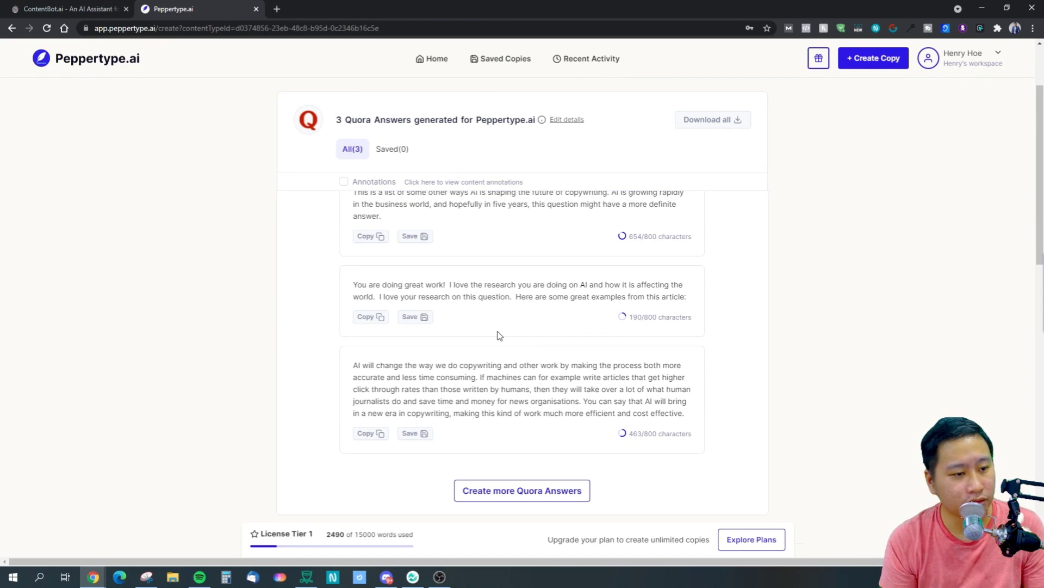
Look over the second and third Quora answers, then go back to the template home page
scroll(499, 334, down, 2)
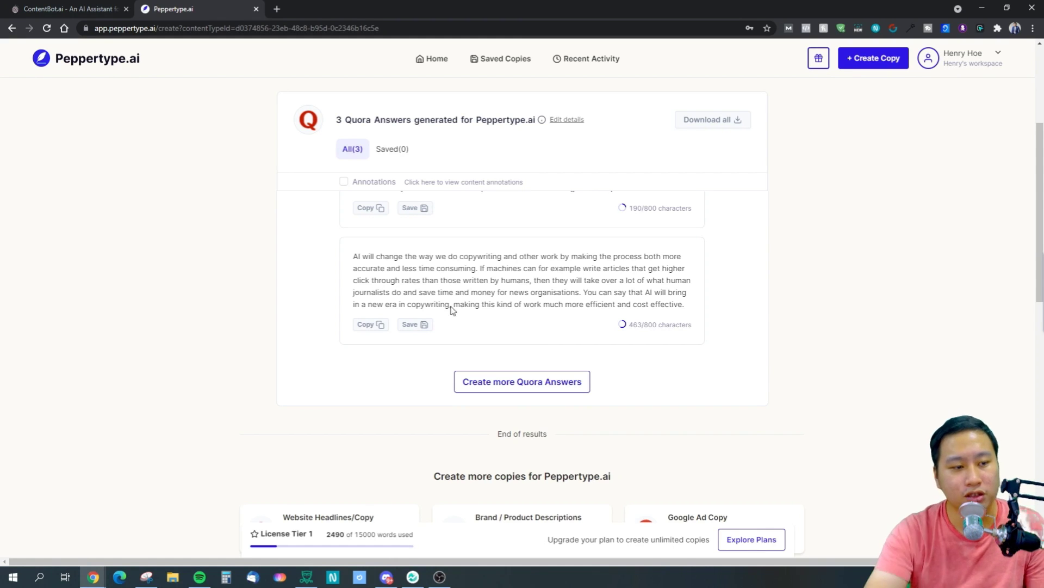
click(640, 283)
drag(687, 305, 356, 267)
click(845, 272)
scroll(494, 345, up, 4)
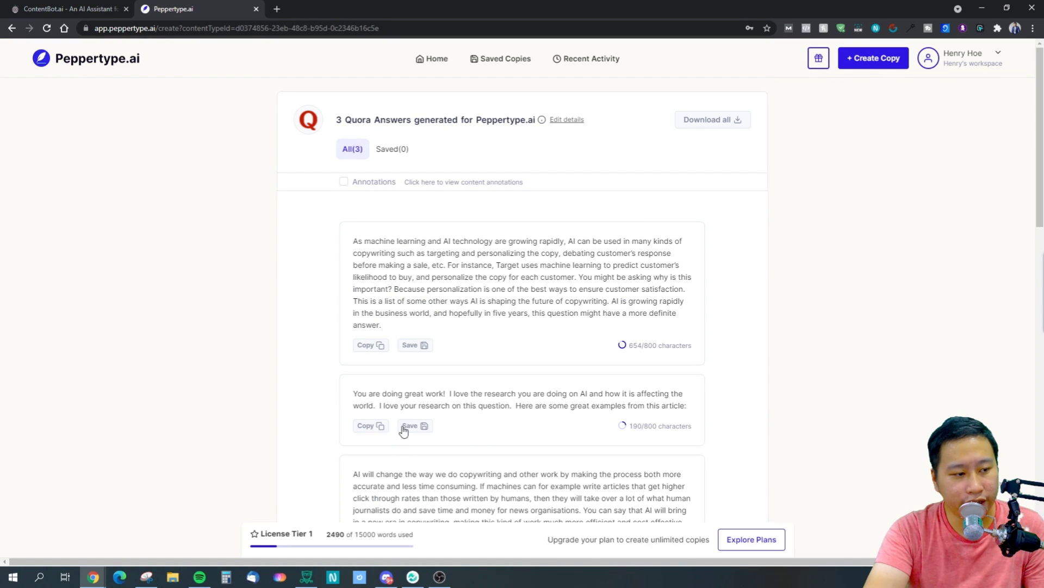
scroll(575, 450, down, 3)
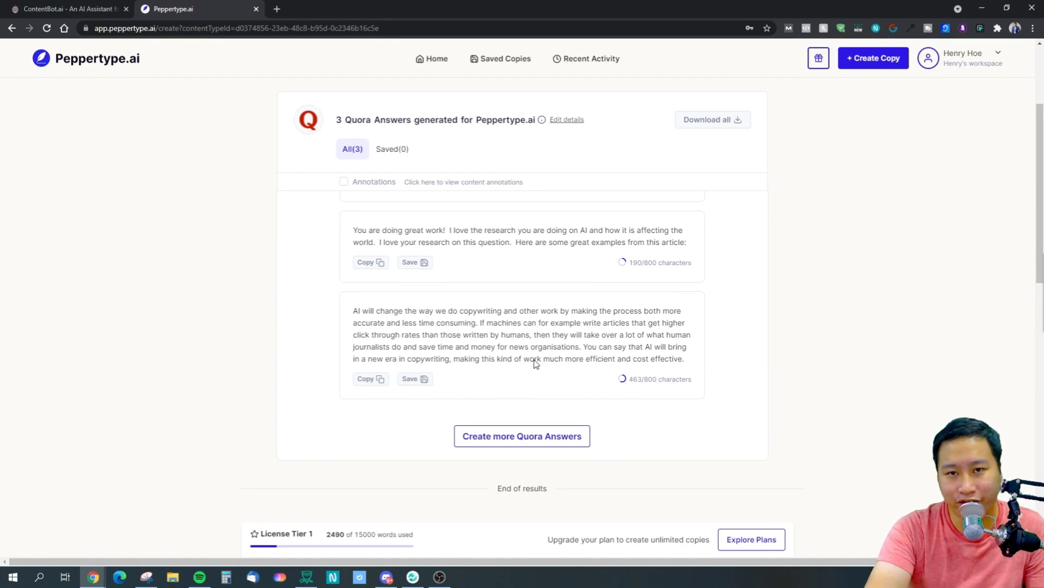
scroll(501, 299, up, 1)
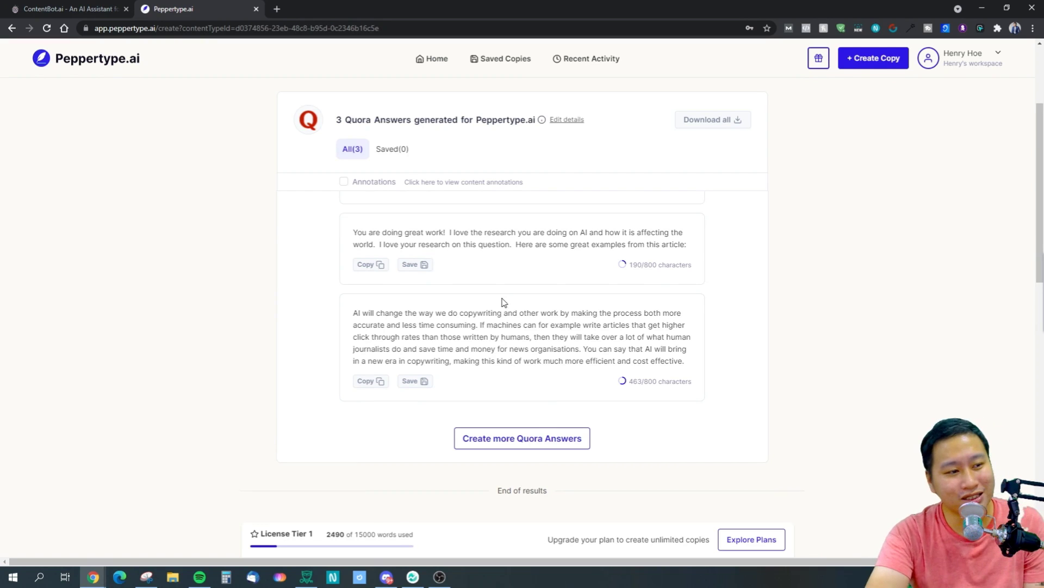
drag(686, 296, 330, 264)
click(848, 374)
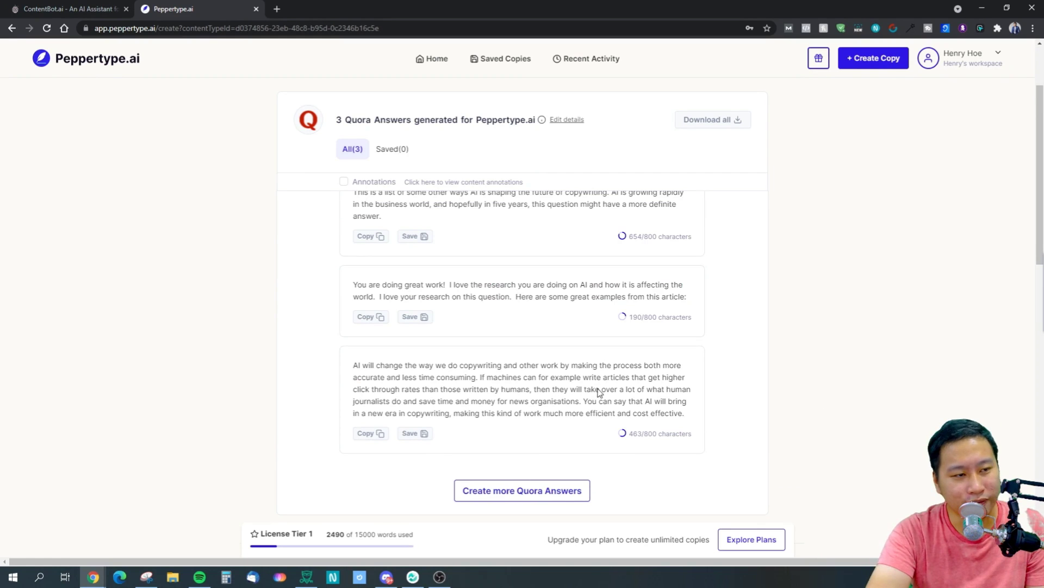
click(432, 59)
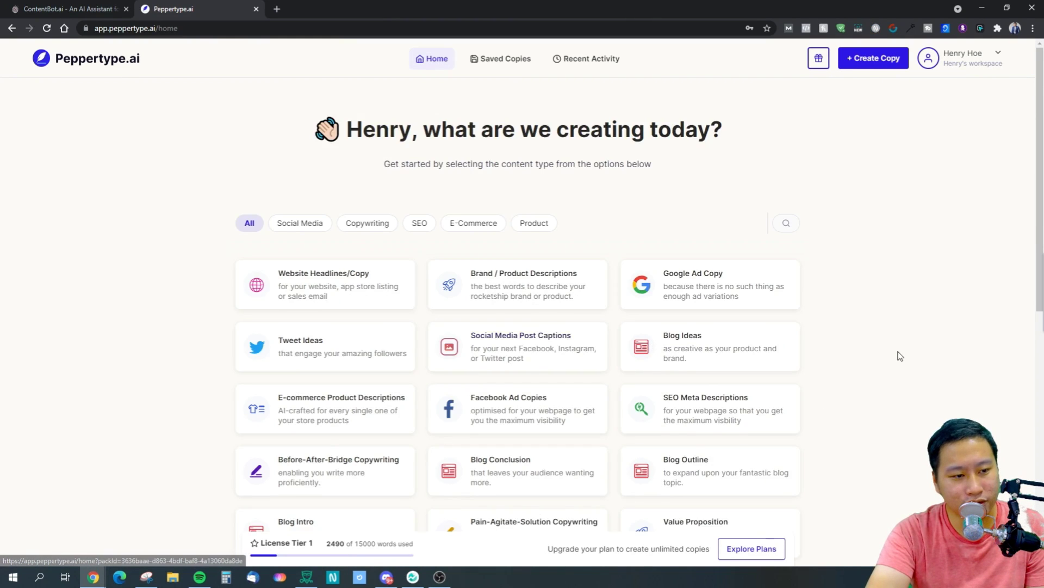
Open the Personal Bio template and enter your name
scroll(898, 353, down, 3)
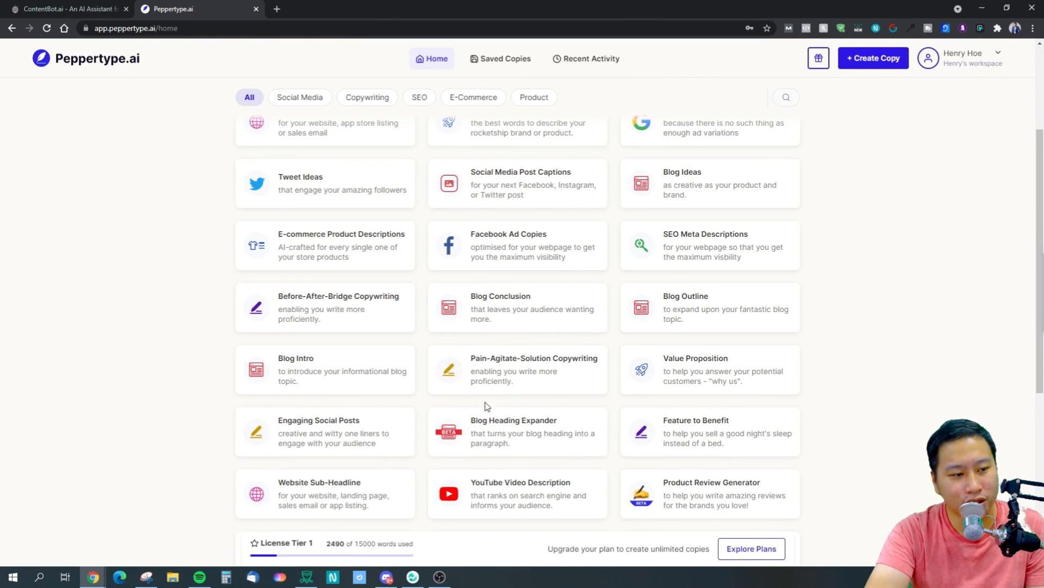
scroll(675, 375, down, 2)
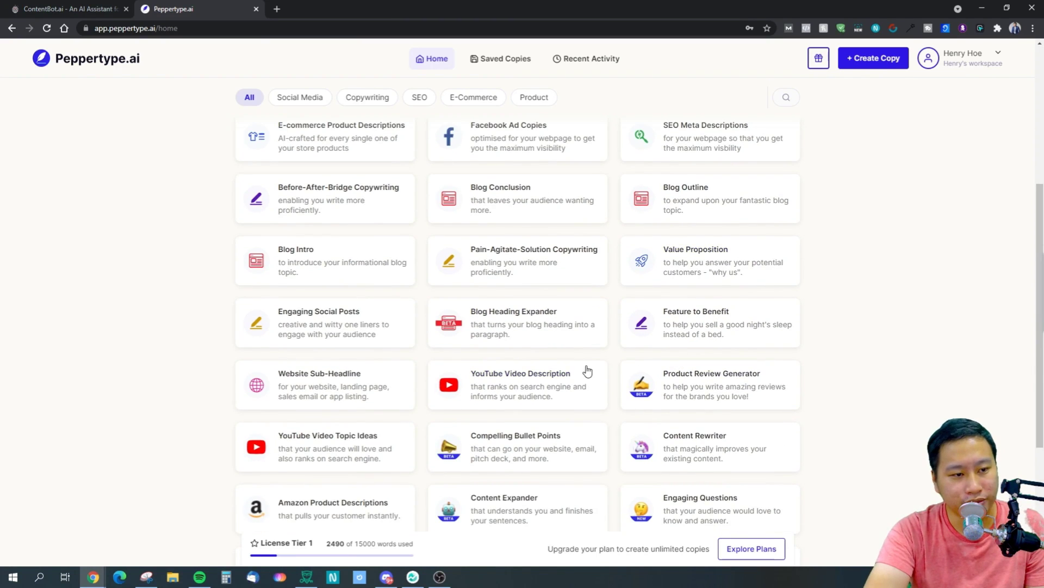
scroll(442, 436, down, 3)
scroll(443, 443, down, 1)
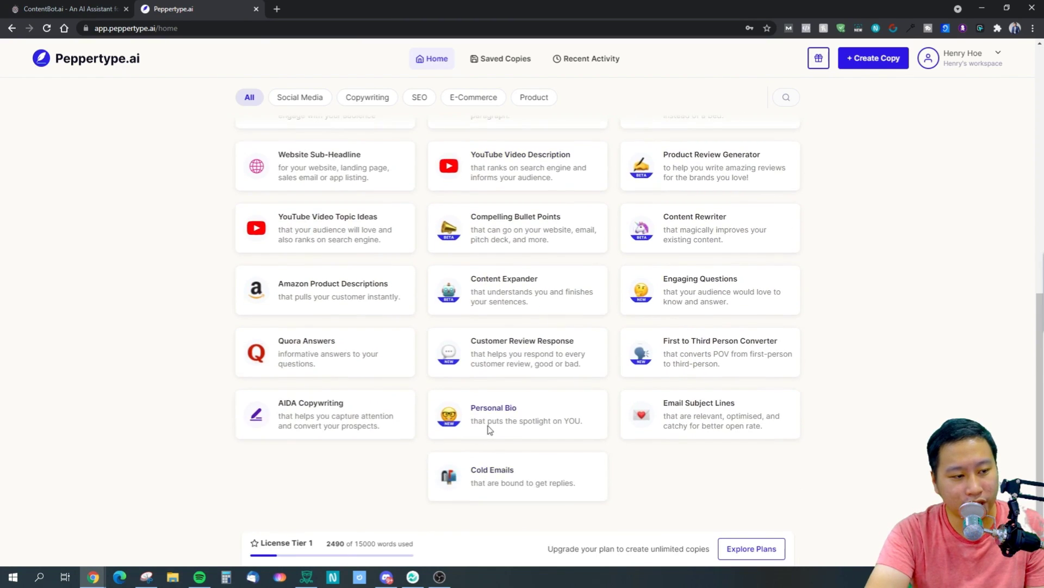
click(488, 428)
click(452, 205)
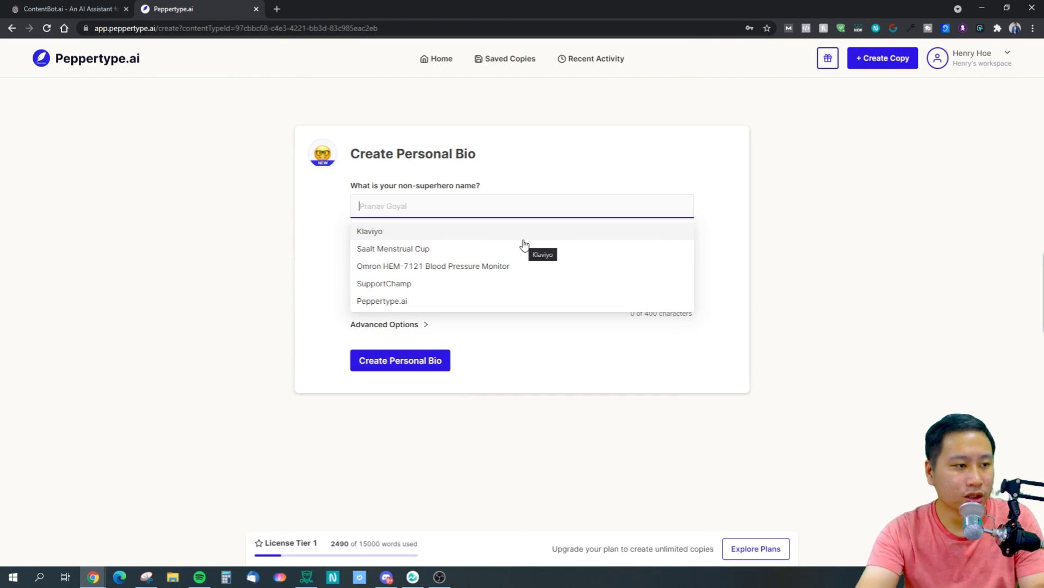
text(Hen)
key(BackSpace)
key(BackSpace)
text(enry Hoe)
Describe yourself as a multiple 7-figure eCommerce business owner, digital marketing coach and YouTube video creator
key(Tab)
text(I'm a eCommerce)
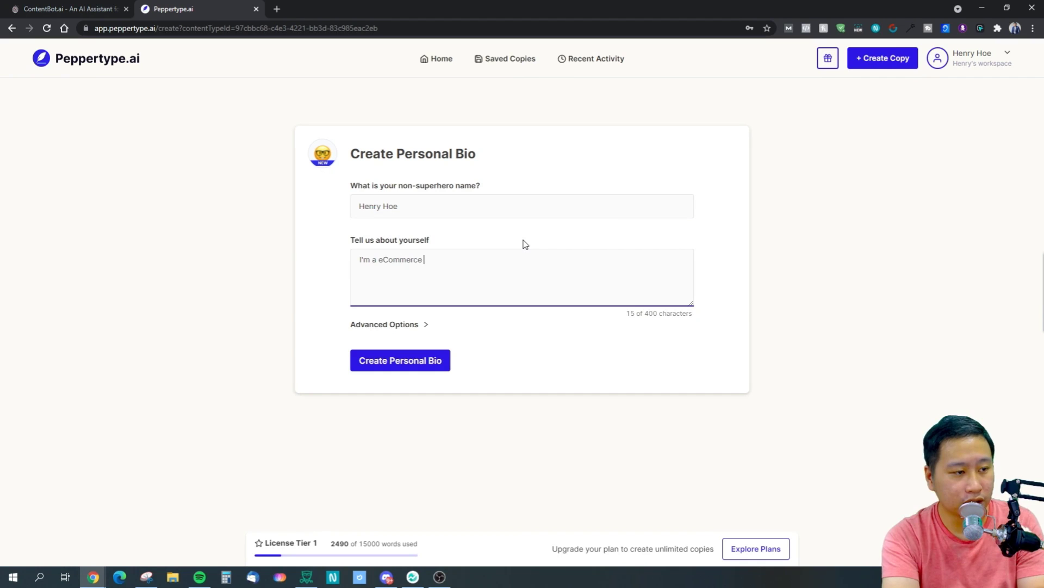
key(BackSpace)
key(BackSpace)
key(BackSpace)
key(BackSpace)
key(BackSpace)
key(BackSpace)
key(BackSpace)
key(BackSpace)
key(BackSpace)
key(BackSpace)
key(BackSpace)
key(BackSpace)
text(an)
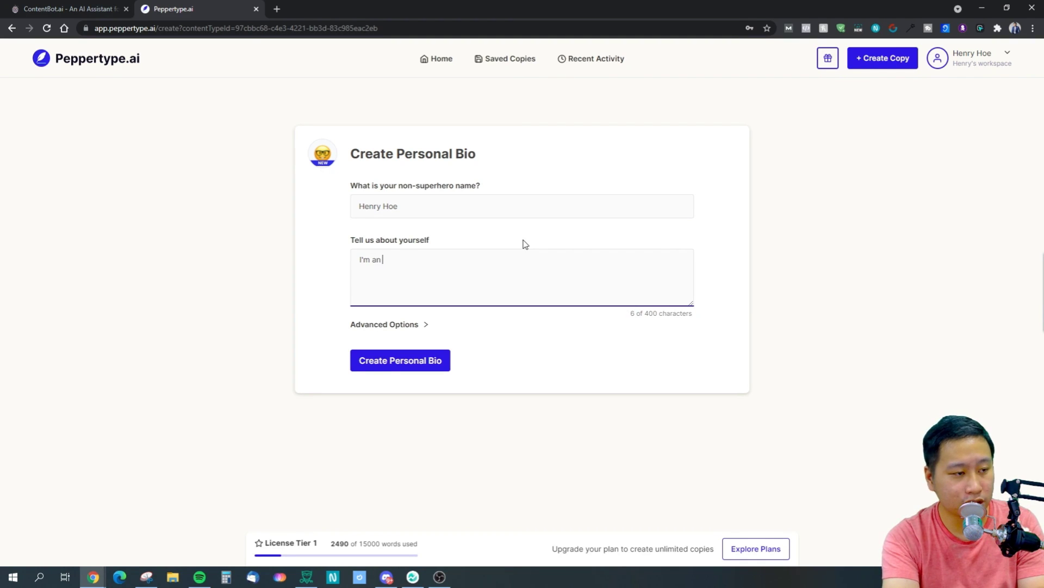
text( eC)
key(BackSpace)
key(BackSpace)
key(BackSpace)
key(BackSpace)
key(BackSpace)
key(BackSpace)
text(an)
key(BackSpace)
text(multiple)
key(BackSpace)
key(BackSpace)
key(BackSpace)
key(BackSpace)
key(BackSpace)
key(BackSpace)
text(ltiple 7 figures eCommerce store owner)
key(BackSpace)
key(BackSpace)
key(BackSpace)
text(wner and)
key(BackSpace)
key(BackSpace)
key(BackSpace)
key(BackSpace)
key(BackSpace)
key(BackSpace)
key(BackSpace)
key(BackSpace)
key(BackSpace)
key(BackSpace)
key(BackSpace)
key(BackSpace)
key(BackSpace)
key(BackSpace)
key(BackSpace)
text(business owner and)
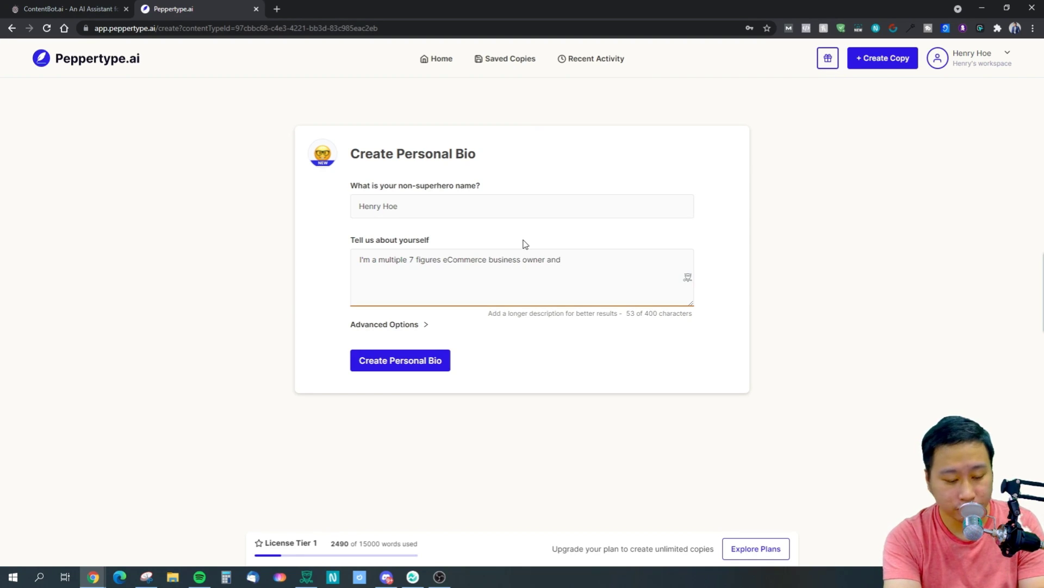
key(BackSpace)
key(BackSpace)
key(BackSpace)
key(BackSpace)
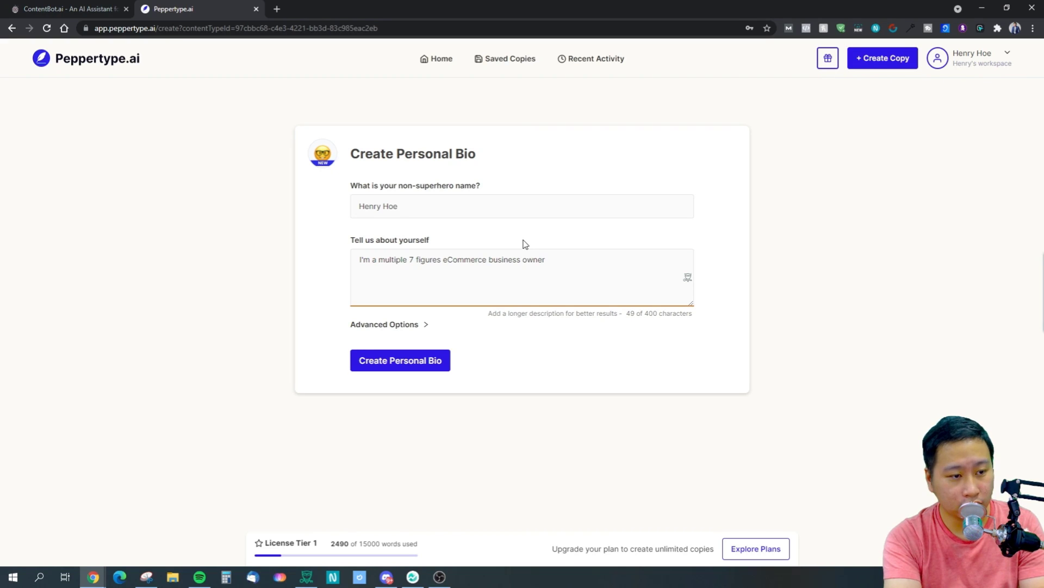
text(and)
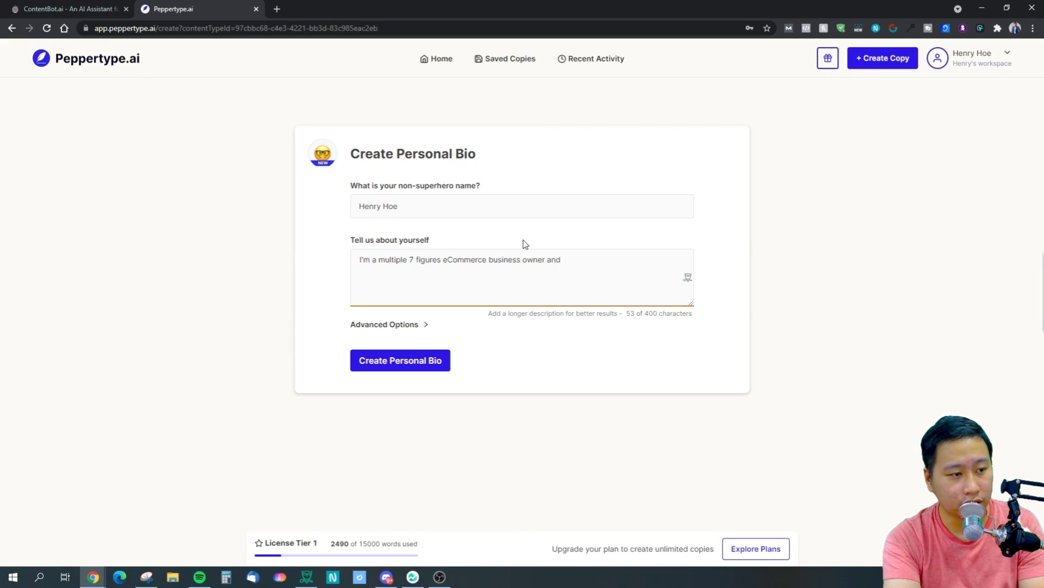
text( a coach)
key(BackSpace)
key(BackSpace)
key(BackSpace)
key(BackSpace)
key(BackSpace)
key(BackSpace)
key(BackSpace)
key(BackSpace)
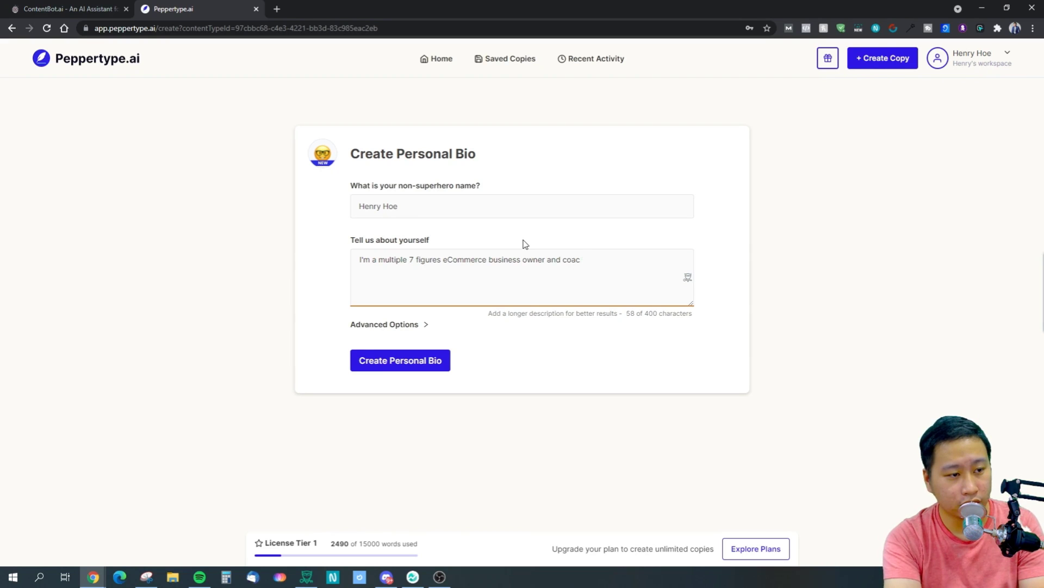
text(digital)
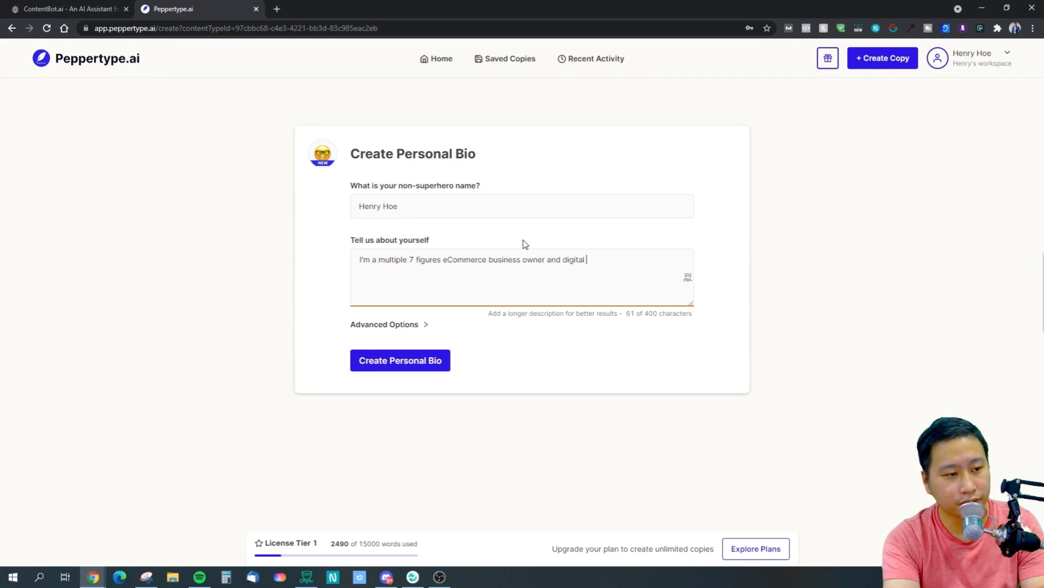
text( marketing coach for)
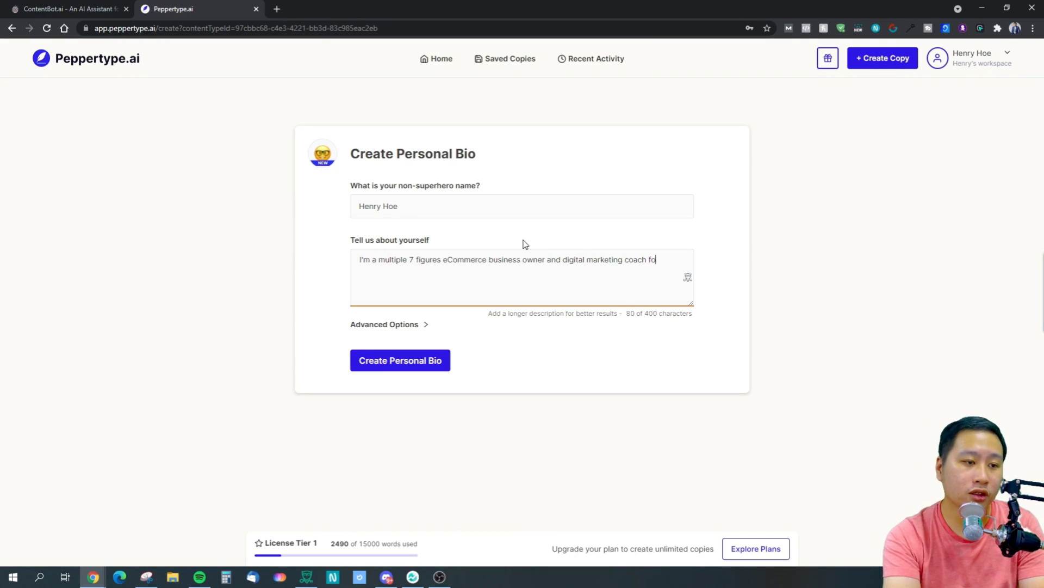
key(BackSpace)
key(BackSpace)
key(BackSpace)
key(BackSpace)
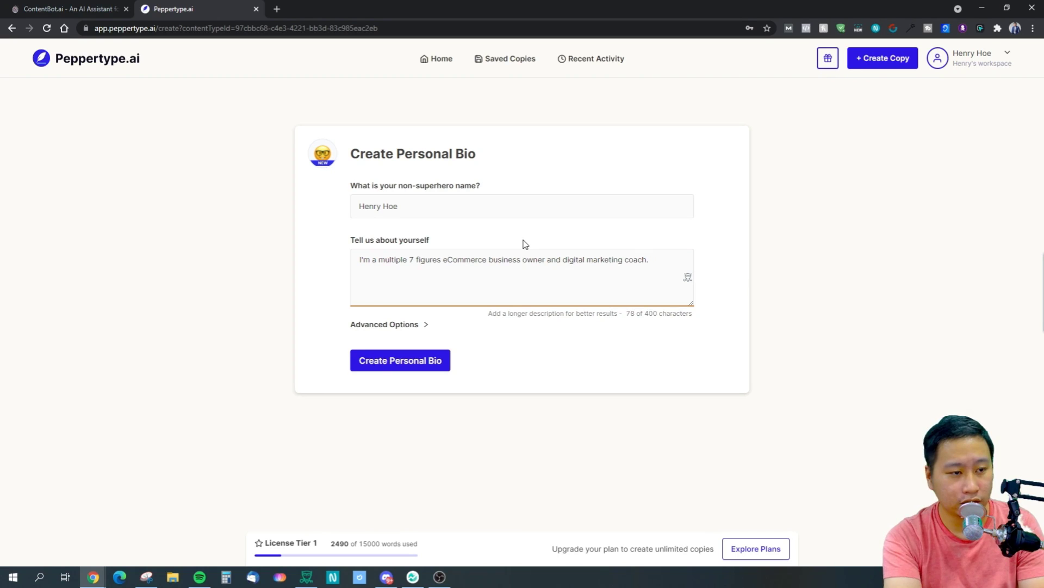
text(my free time, I like to c)
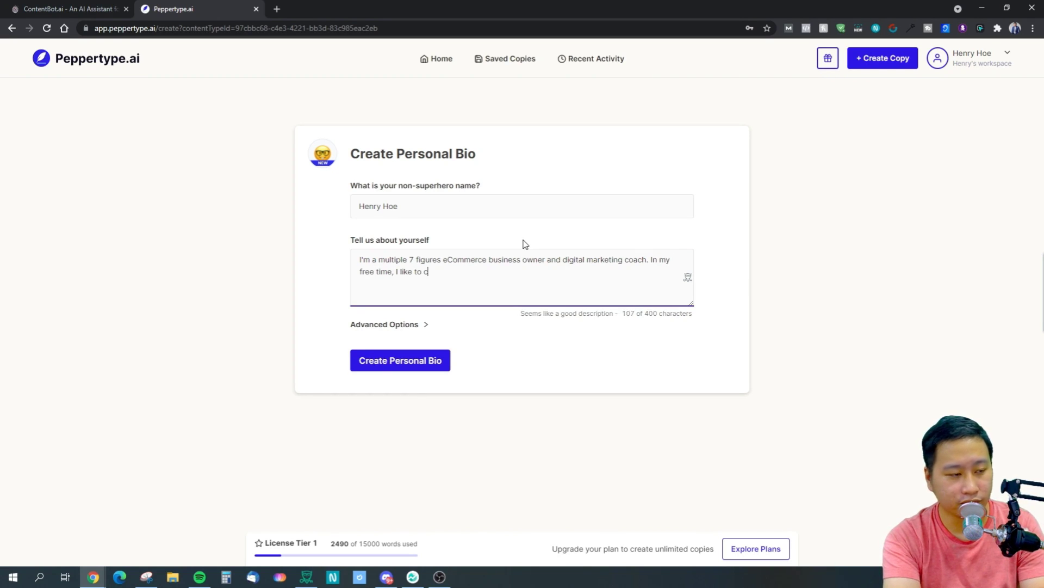
text(reate videos and publi)
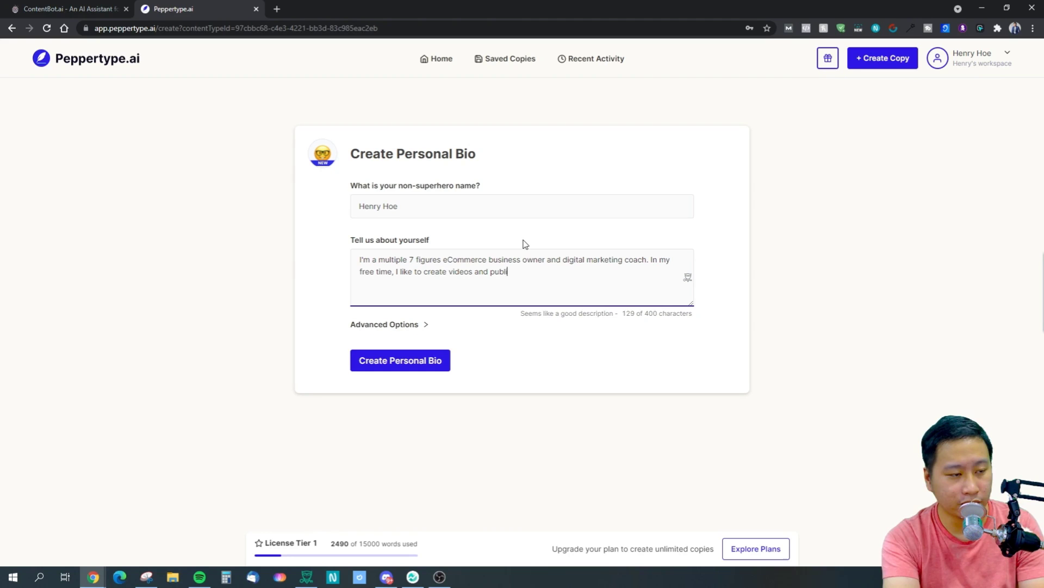
text(sh them on yo Youtub)
Reveal the advanced options and clear the draft text in the Tone of voice field
click(416, 325)
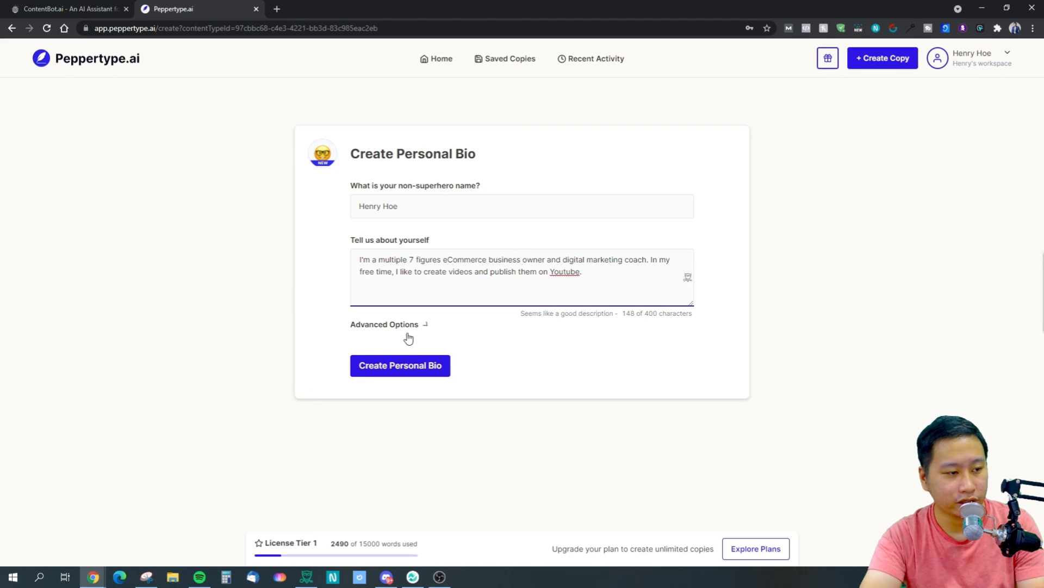
click(467, 365)
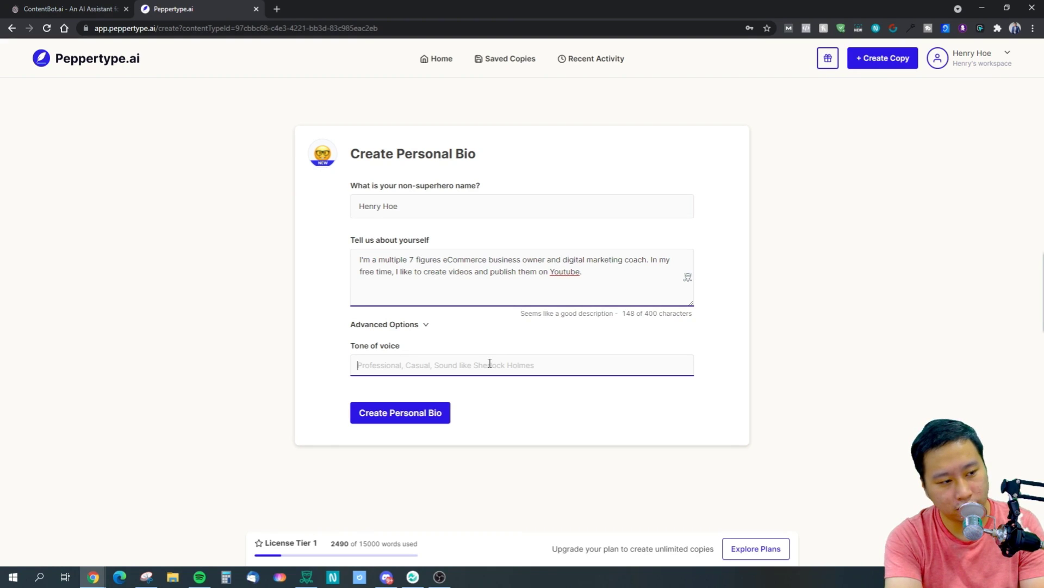
text(Soud=)
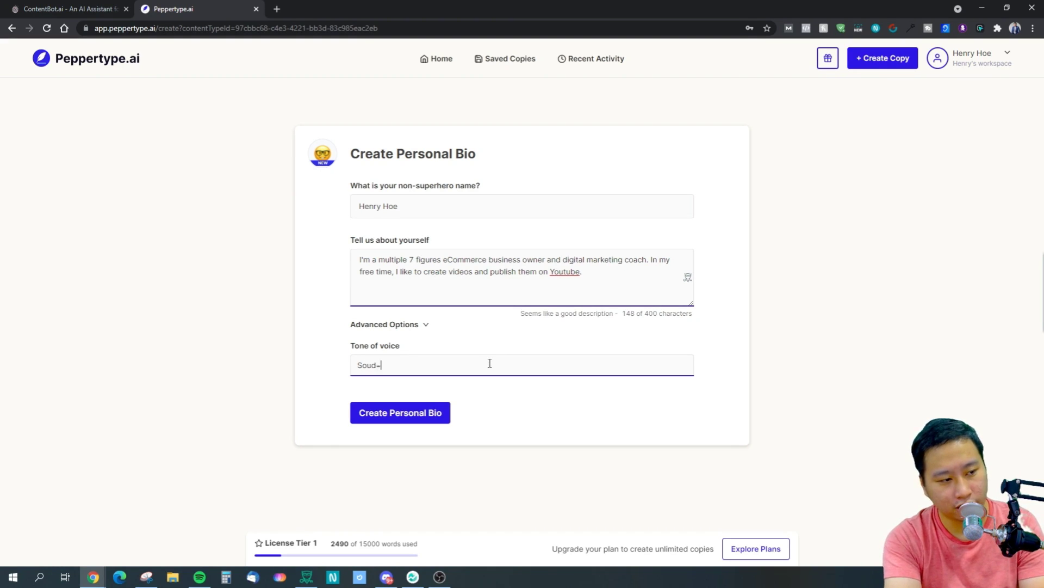
text(nd like)
key(ctrl+BackSpace)
key(ctrl+BackSpace)
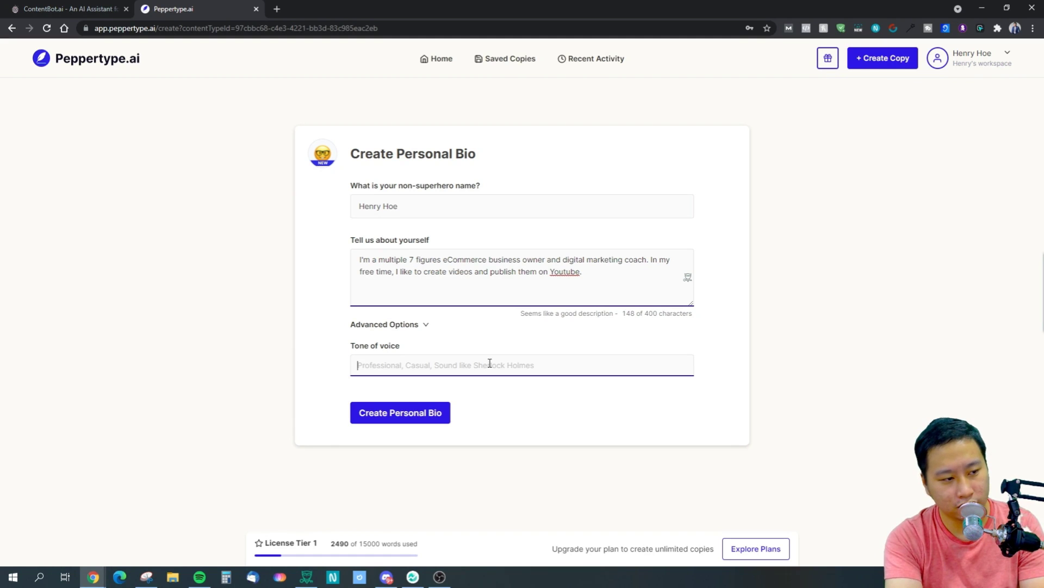
Set the tone to Casual, generate the personal bios and review all three
text(Casual)
click(445, 418)
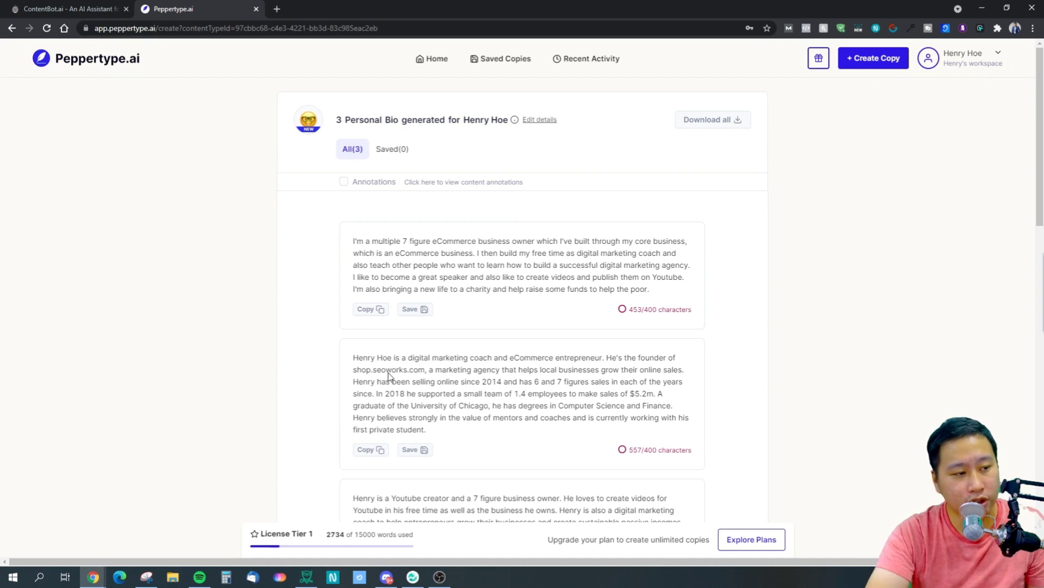
scroll(436, 348, down, 2)
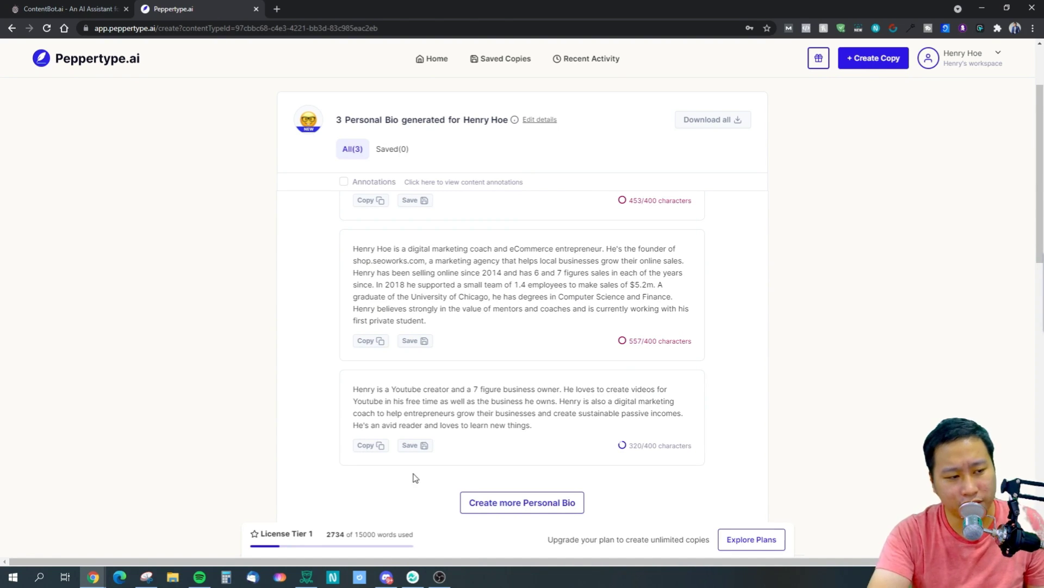
scroll(419, 467, down, 2)
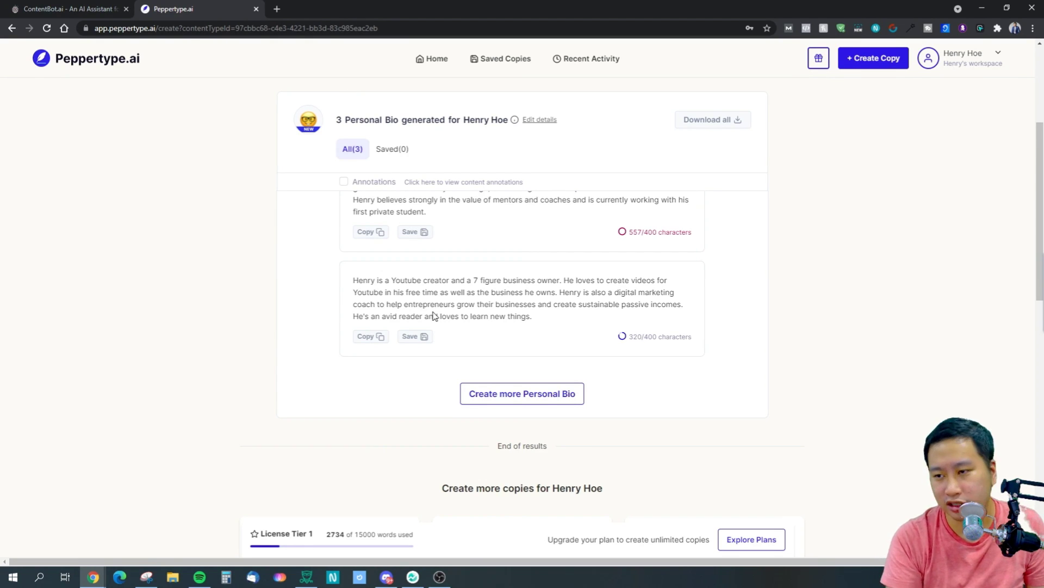
scroll(434, 317, up, 4)
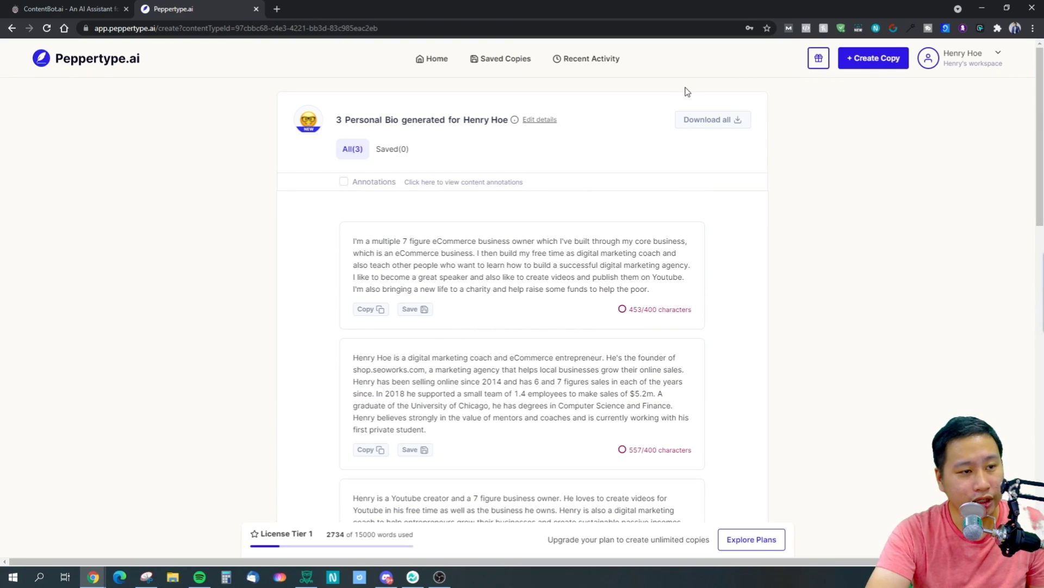
click(427, 60)
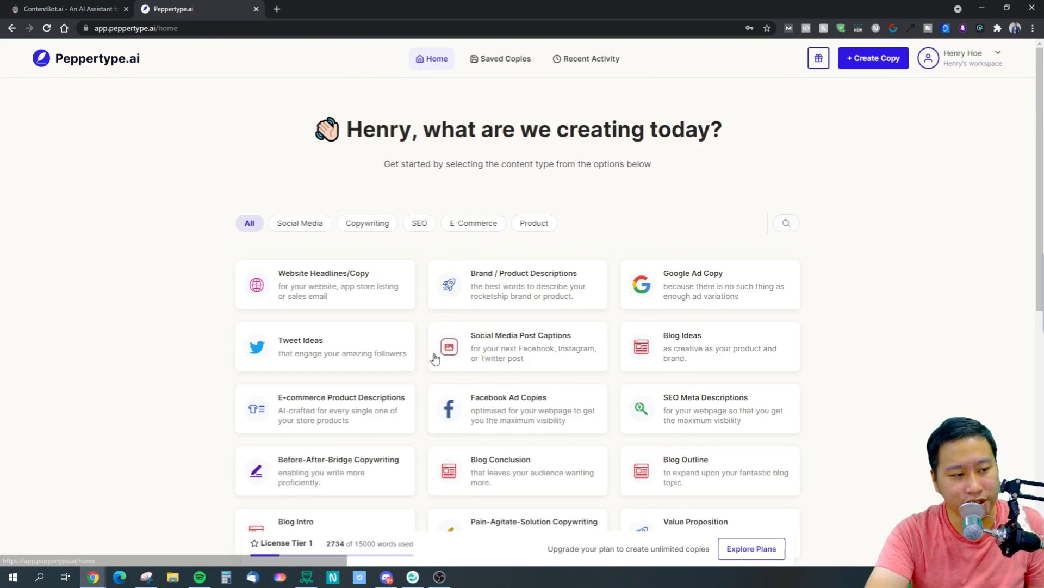
scroll(433, 357, down, 10)
scroll(436, 359, down, 1)
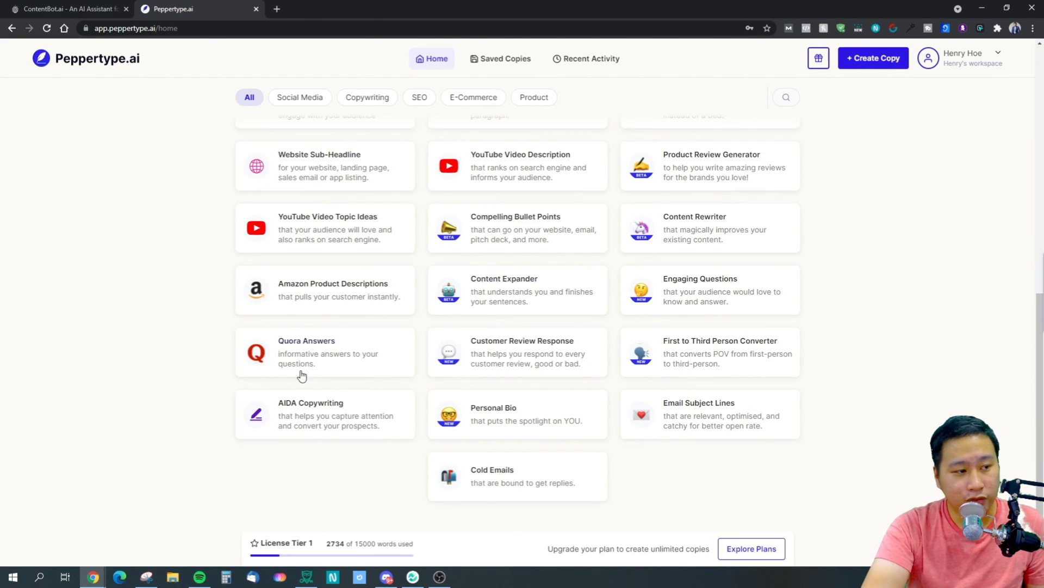
scroll(432, 328, up, 2)
scroll(461, 348, up, 3)
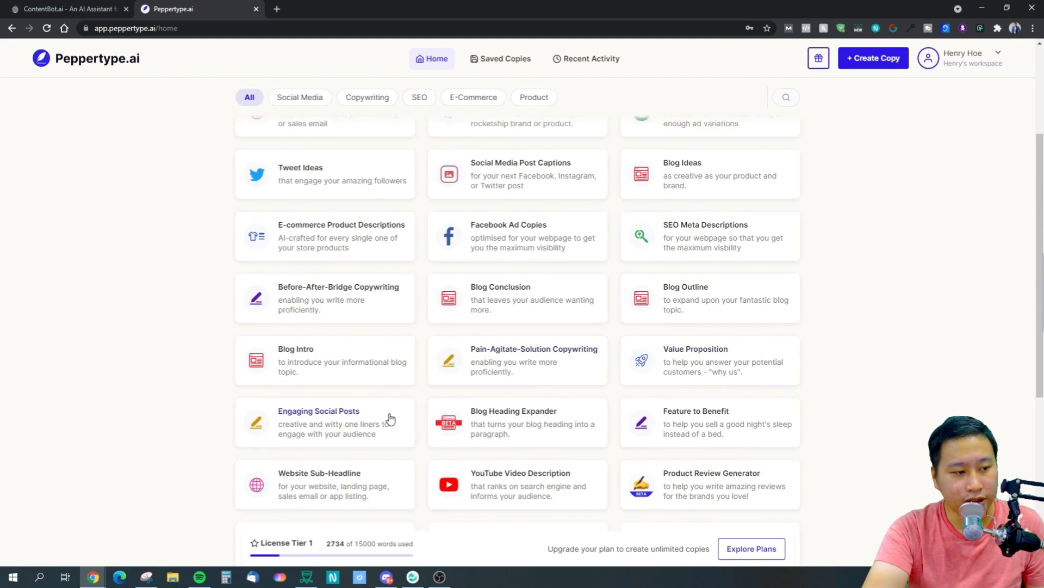
scroll(392, 417, down, 2)
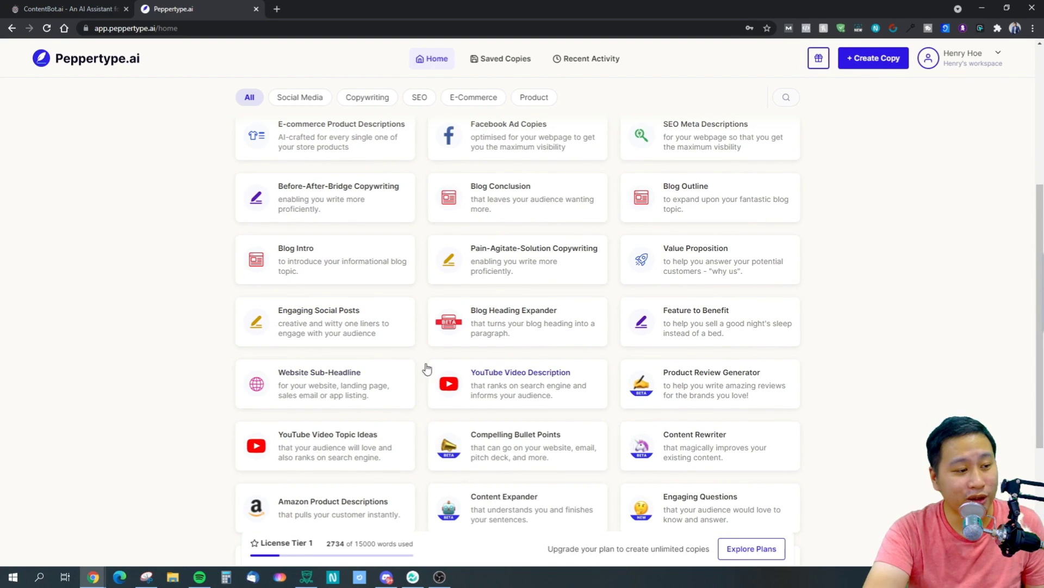
scroll(354, 252, up, 2)
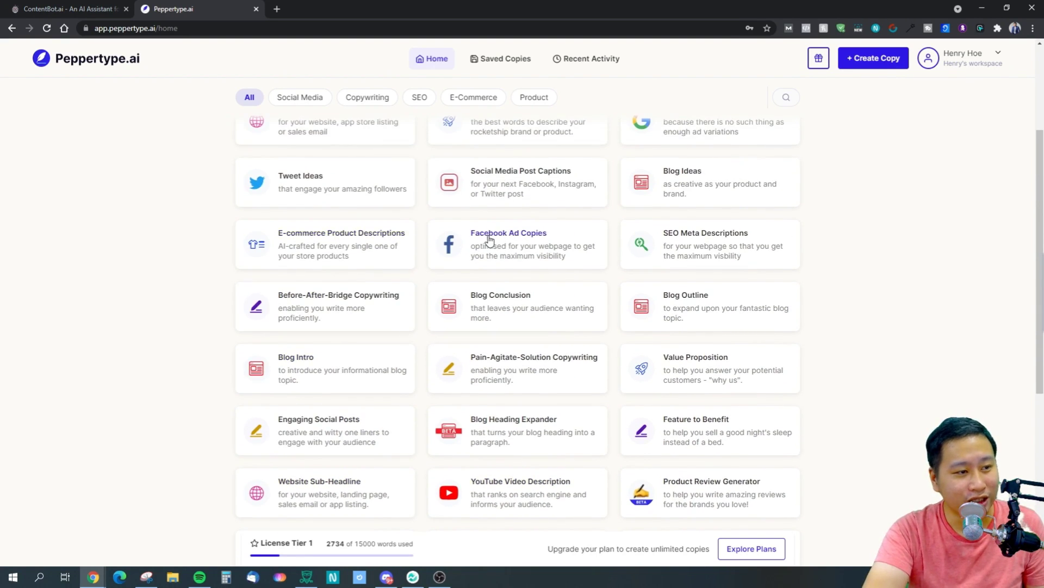
scroll(501, 309, up, 3)
scroll(501, 309, down, 3)
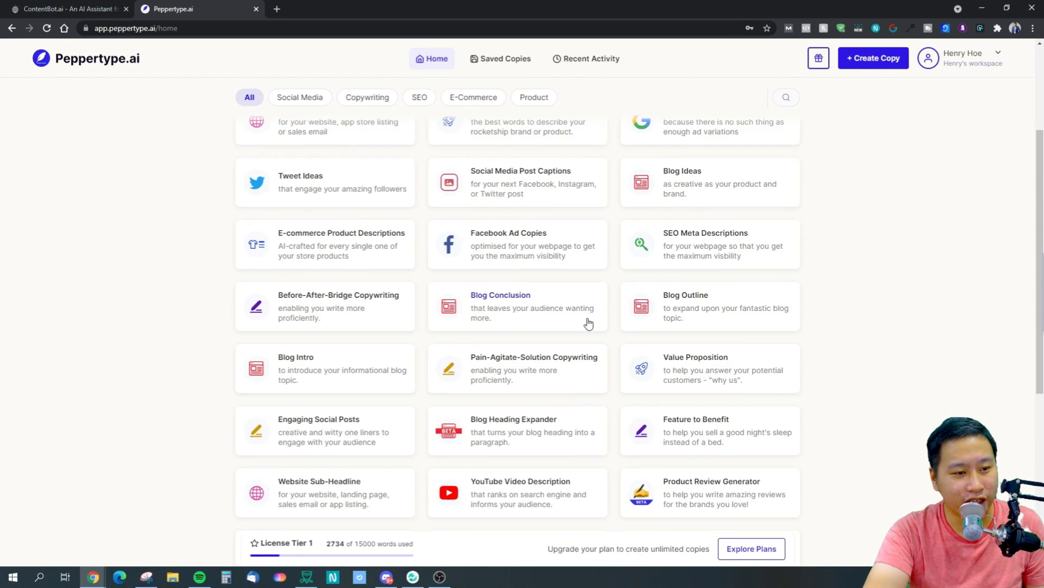
scroll(588, 324, down, 3)
scroll(435, 361, down, 2)
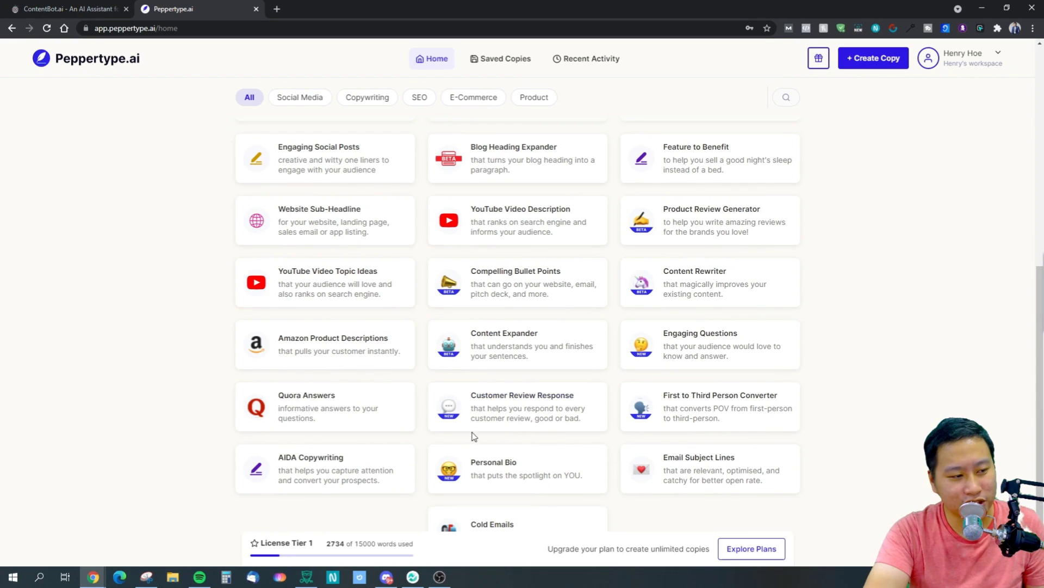
scroll(577, 461, down, 1)
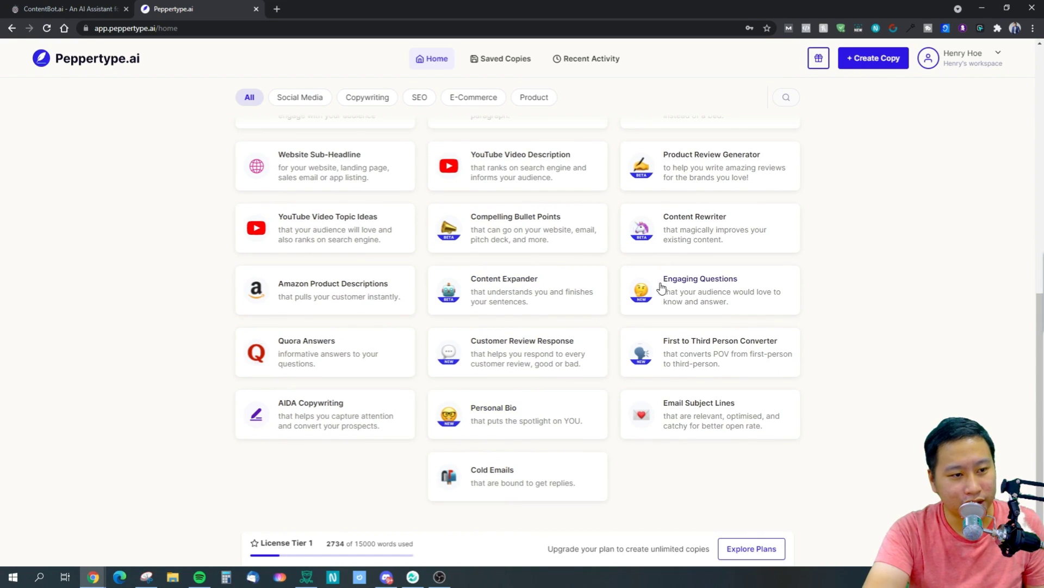
scroll(435, 316, up, 1)
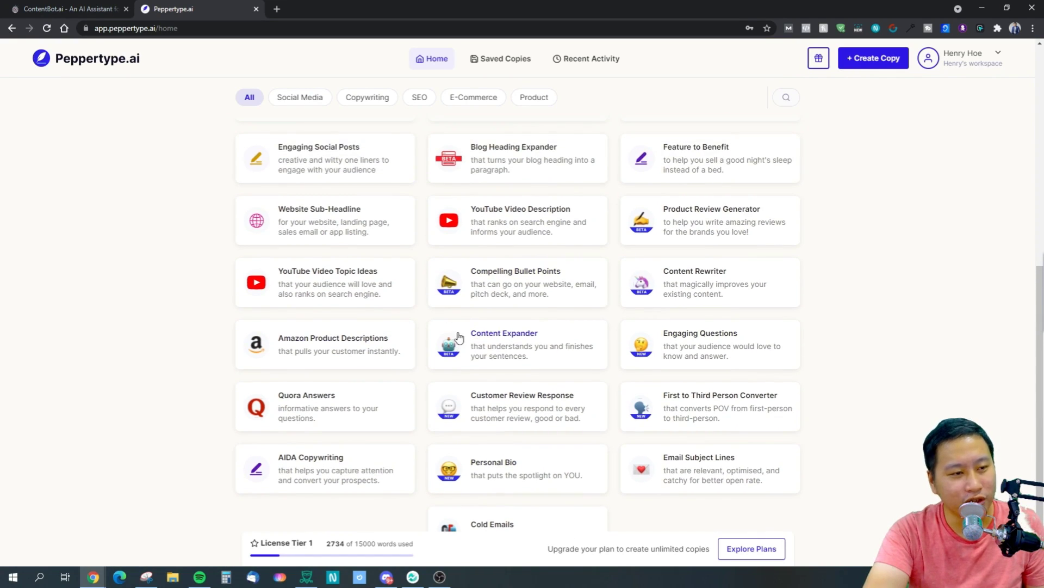
scroll(457, 340, up, 1)
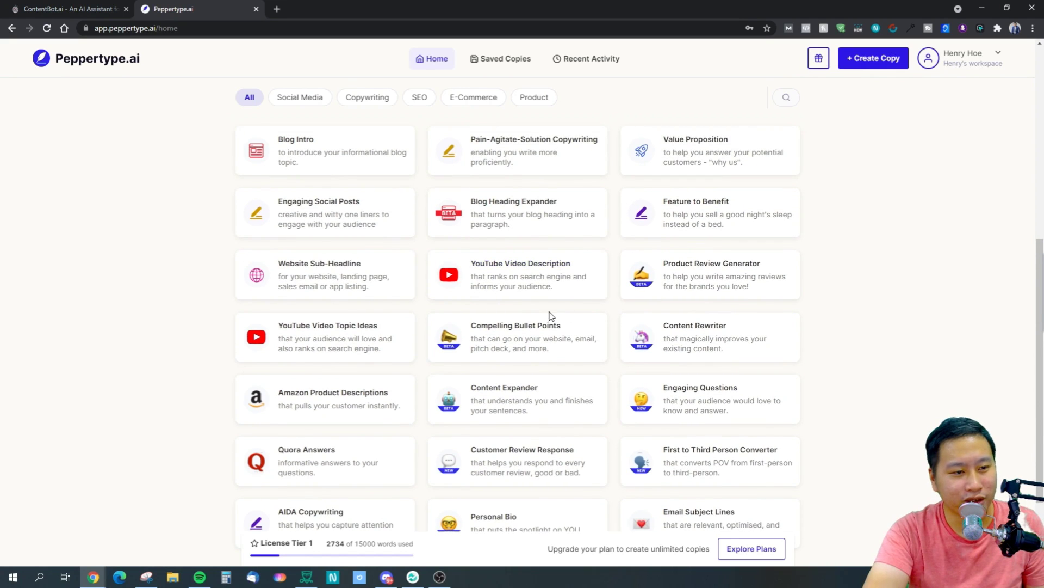
scroll(656, 294, up, 2)
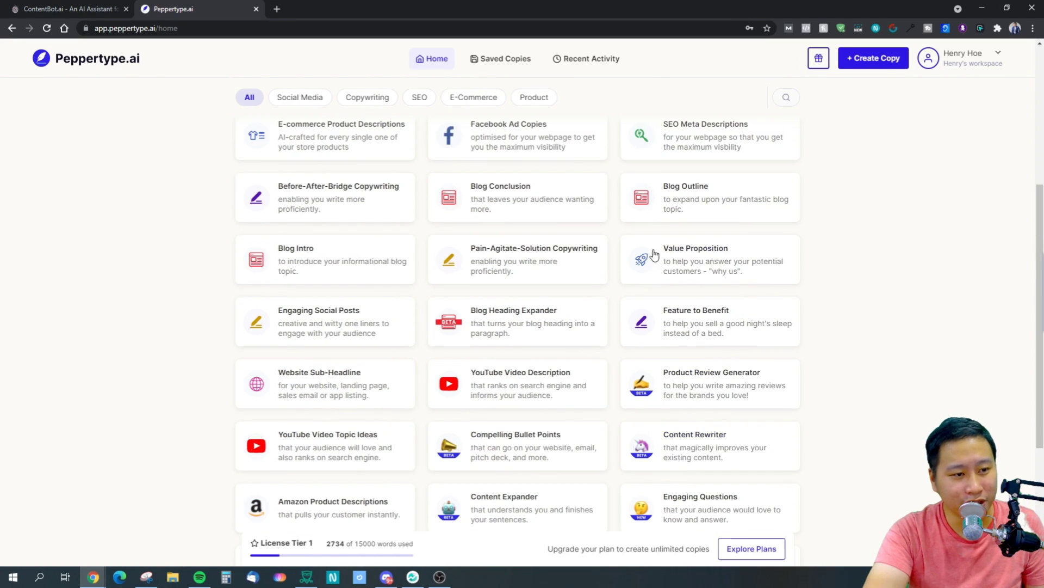
Start a Value Proposition with Klaviyo as the brand and show advanced options
click(677, 268)
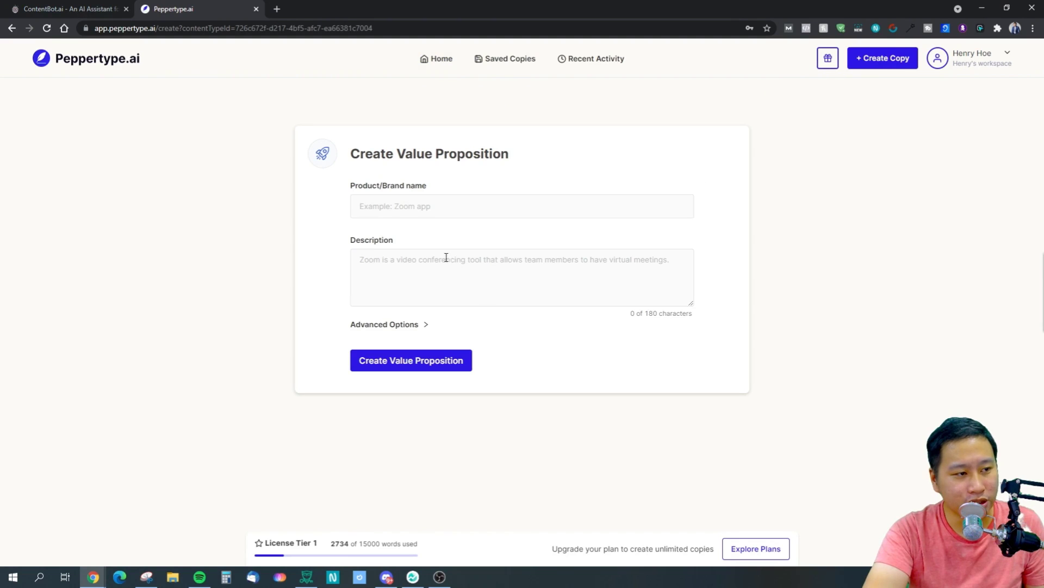
click(429, 206)
click(381, 231)
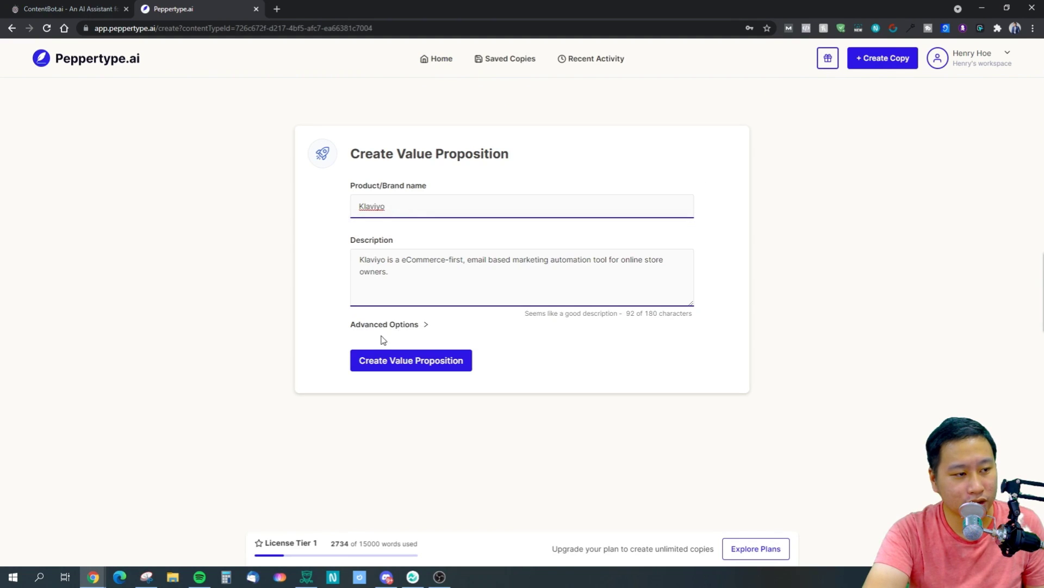
click(389, 324)
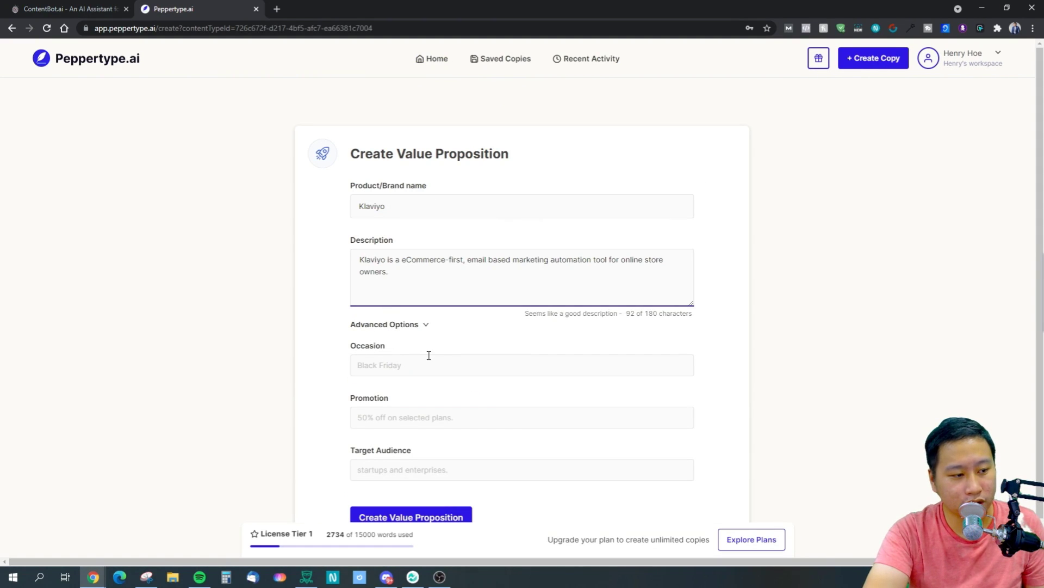
Enter occasion Black Friday, promotion 'Start sending emails for free with Klaviyo today', and an eCommerce audience
click(438, 372)
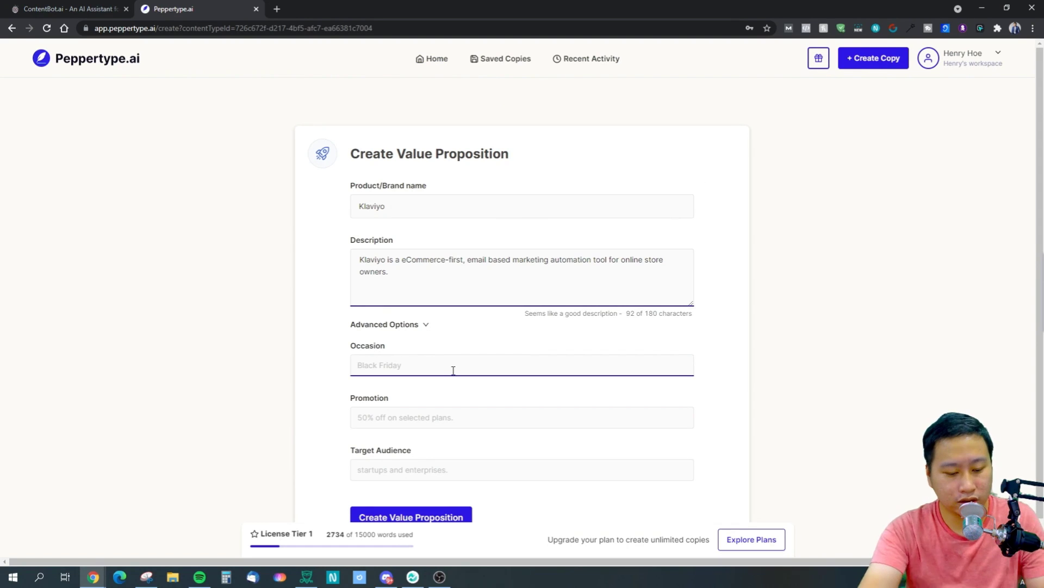
text(Black Friday)
key(Tab)
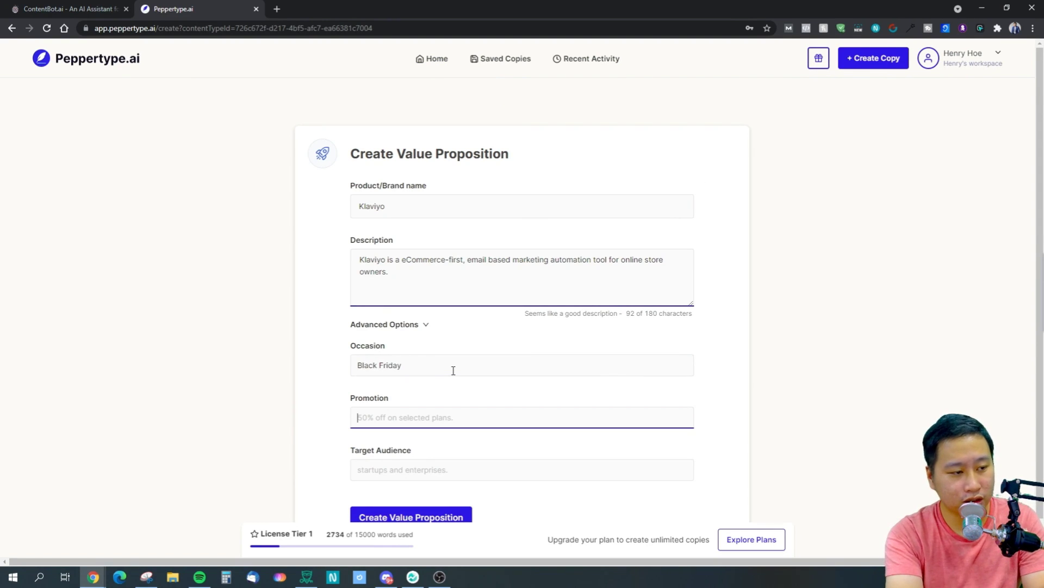
text(Start y)
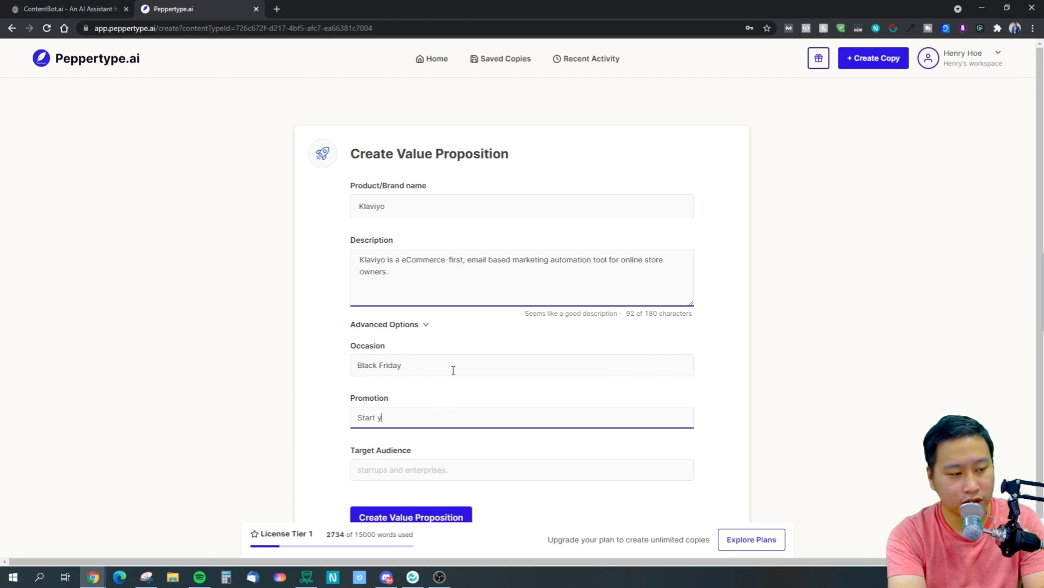
key(BackSpace)
text(sending emaisl fo)
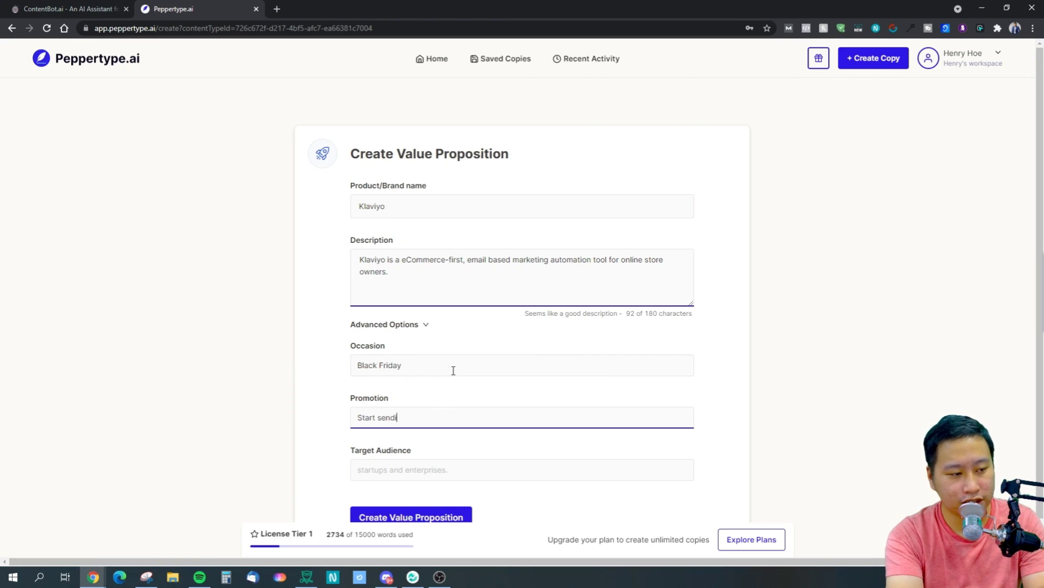
key(BackSpace)
key(BackSpace)
key(BackSpace)
key(BackSpace)
key(BackSpace)
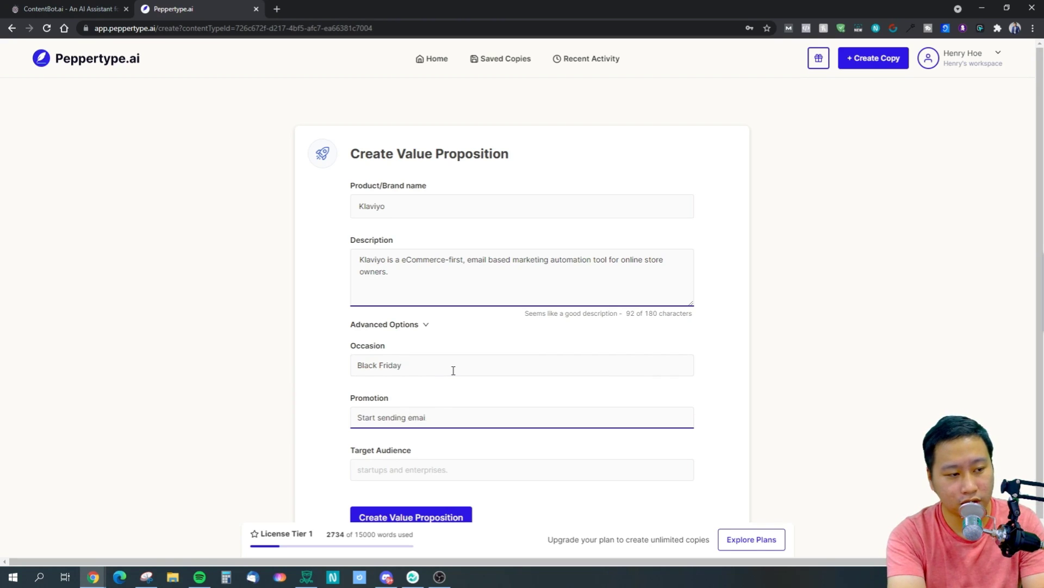
text(ls for free )
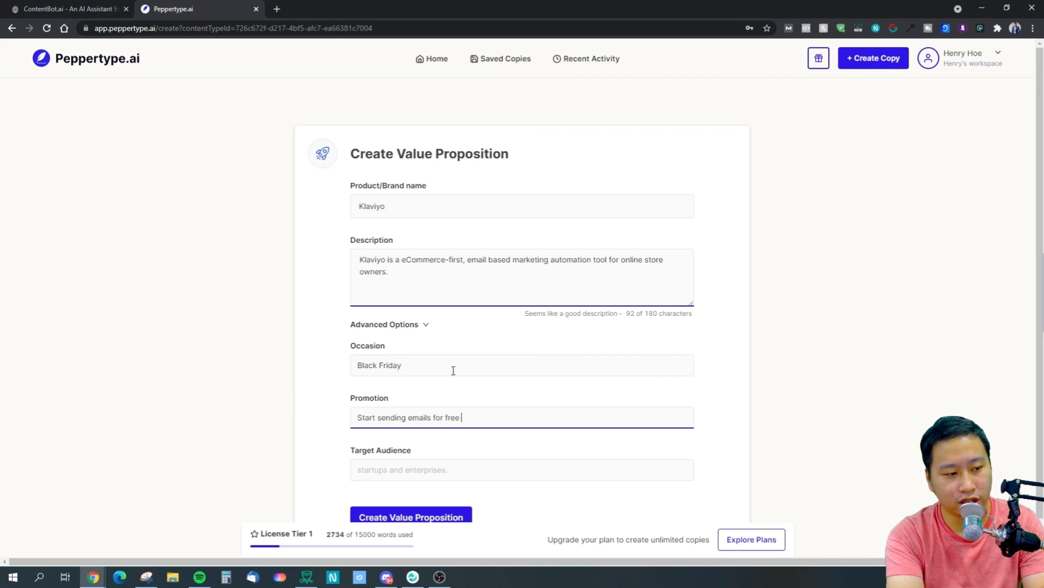
text(with Klaviyo today)
key(Tab)
text(eCommerce Busines)
key(BackSpace)
key(BackSpace)
key(BackSpace)
key(BackSpace)
key(BackSpace)
key(BackSpace)
key(BackSpace)
Finish the audience as 'eCommerce store owners' and generate the Klaviyo value propositions
text(store owners)
scroll(435, 435, down, 1)
click(430, 483)
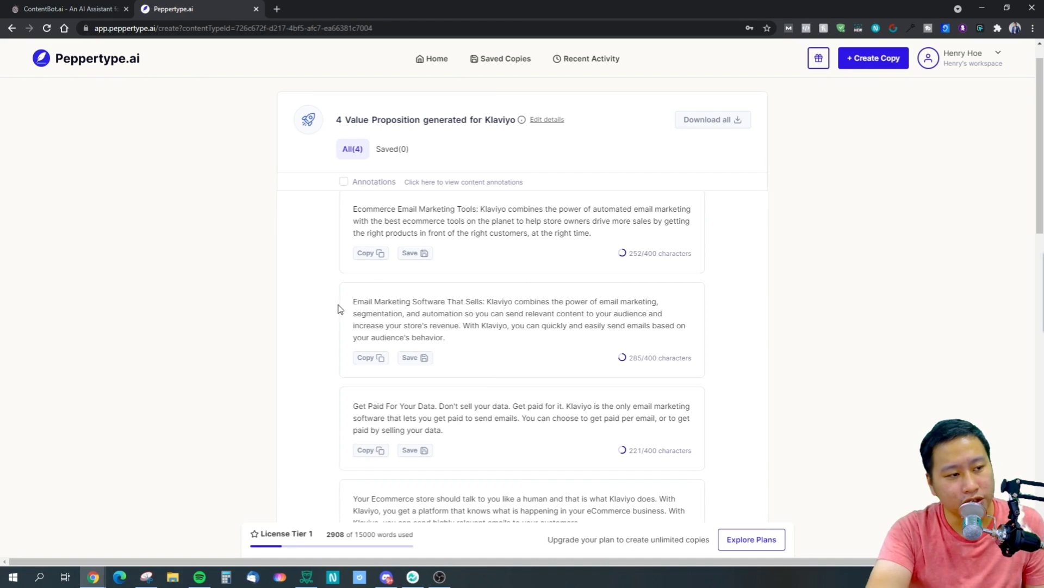
Read through the four generated Klaviyo value propositions, then return to the Home page
click(417, 326)
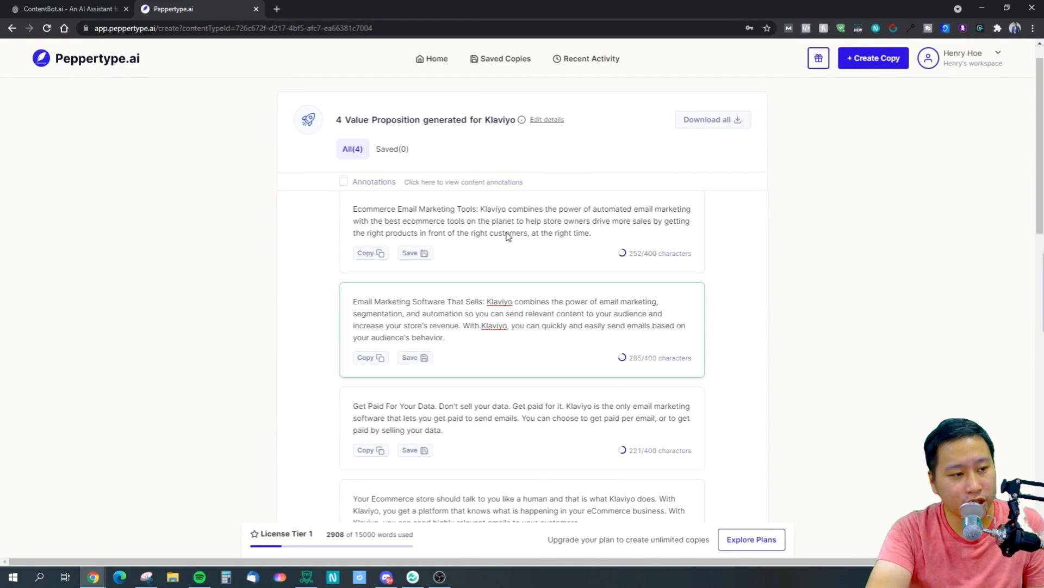
double_click(581, 233)
click(875, 272)
scroll(827, 375, down, 1)
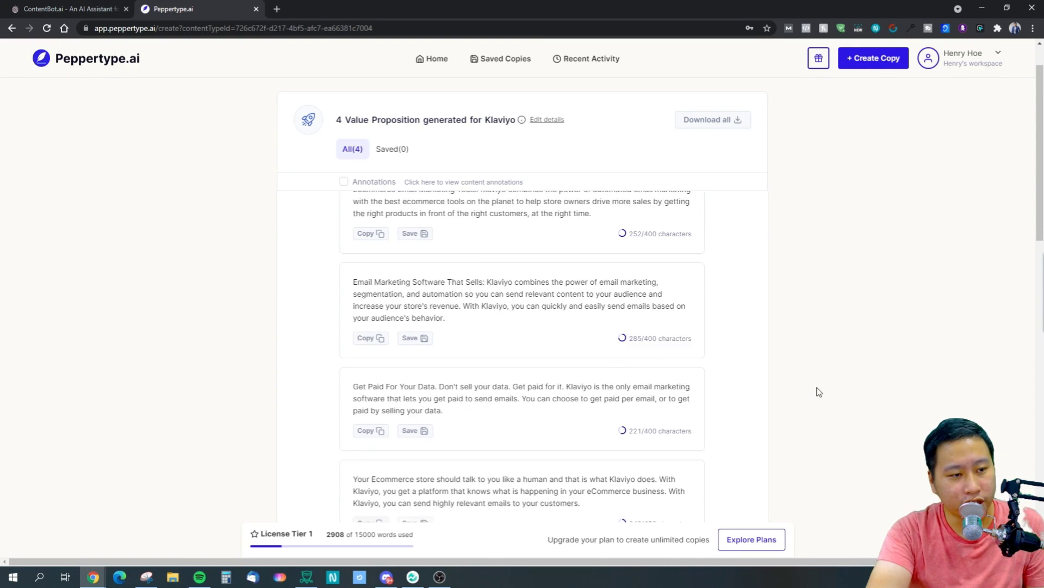
scroll(819, 391, down, 3)
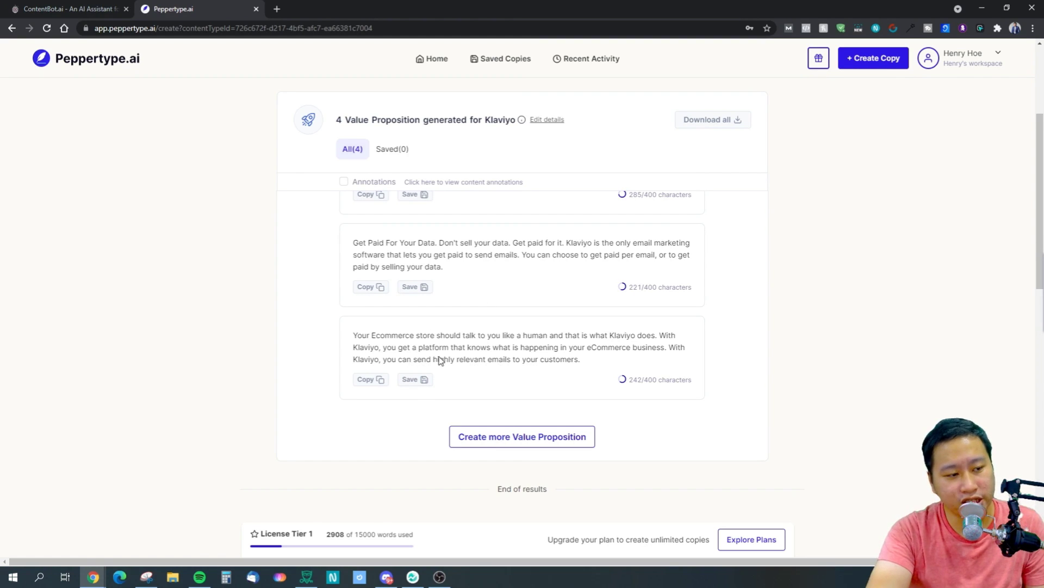
click(417, 341)
drag(416, 342, 433, 347)
scroll(532, 340, up, 3)
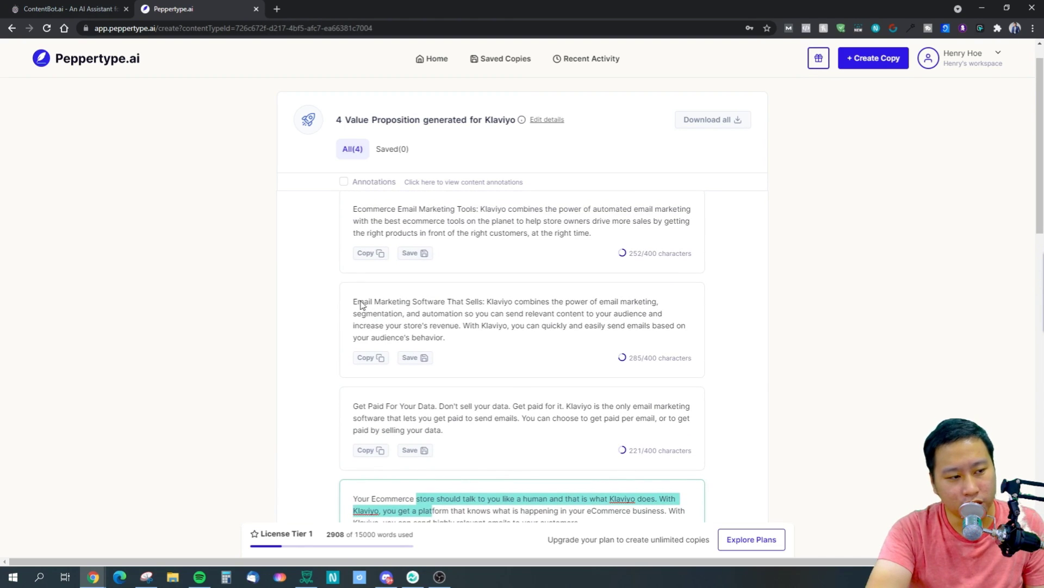
click(362, 305)
click(727, 362)
click(434, 59)
Browse the home page's template cards down to Cold Emails and back up
scroll(832, 318, down, 2)
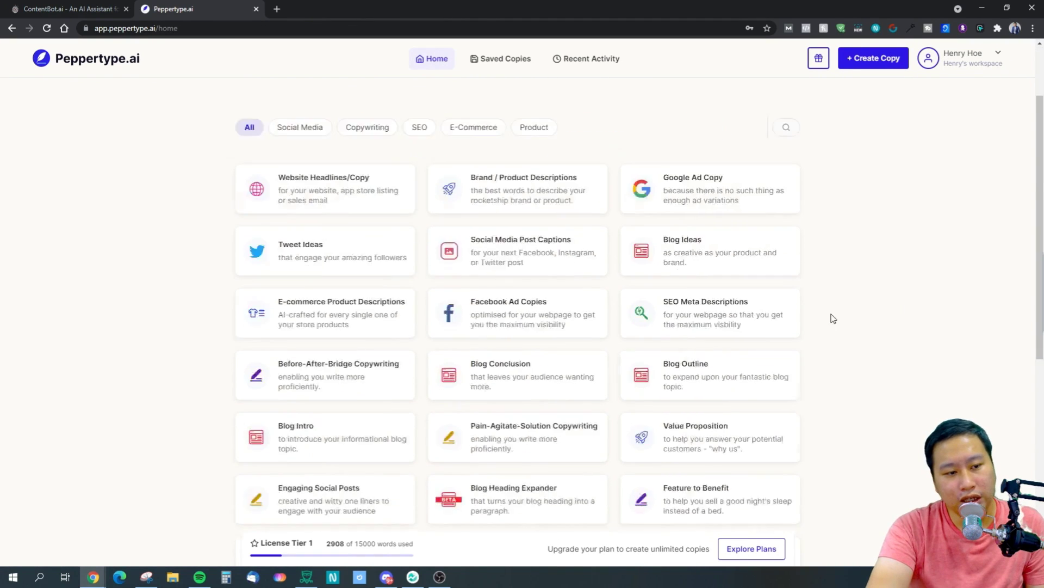
scroll(833, 319, down, 3)
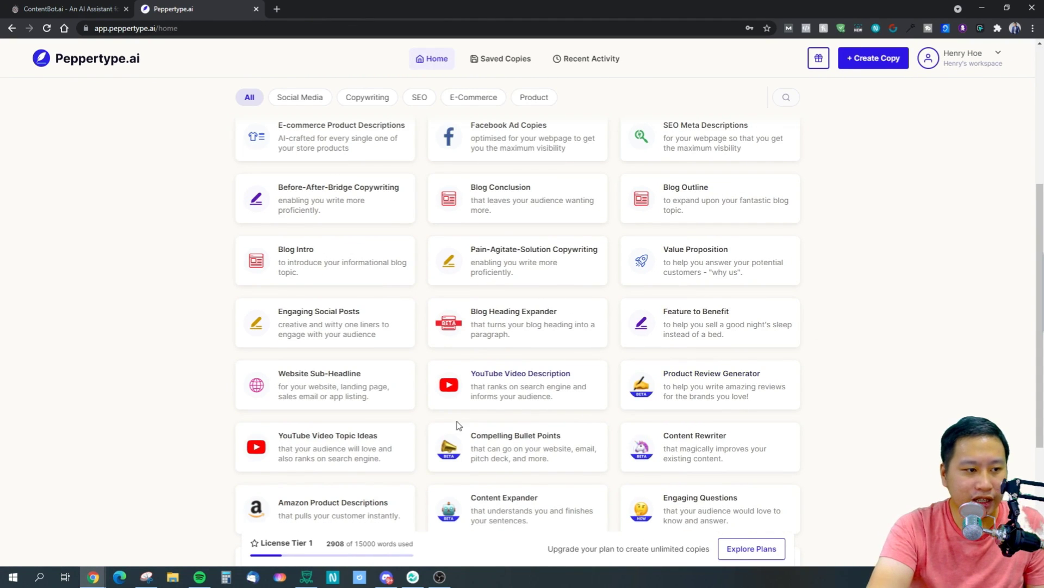
scroll(602, 419, down, 4)
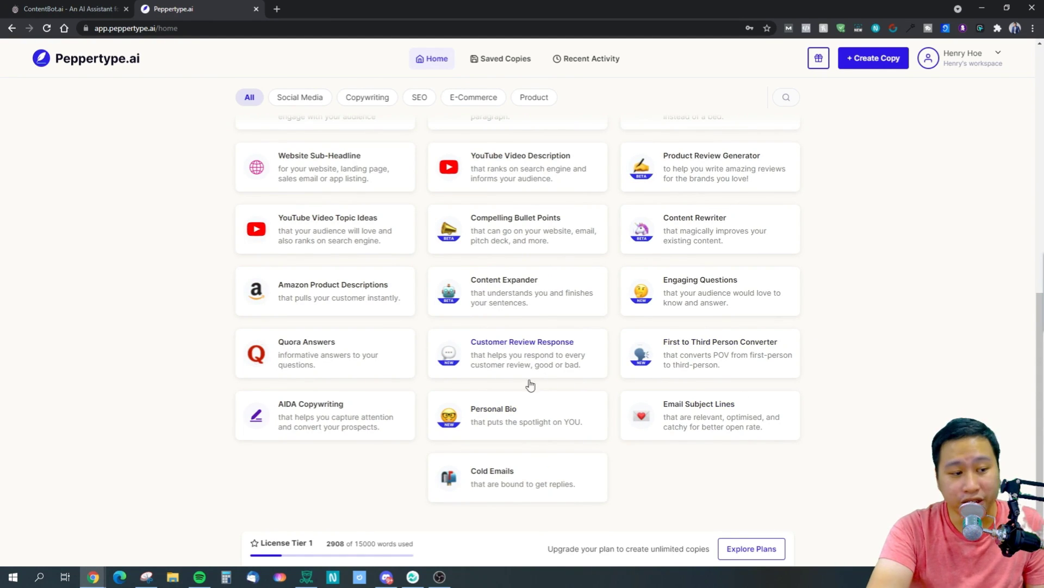
scroll(546, 399, up, 3)
scroll(546, 398, up, 6)
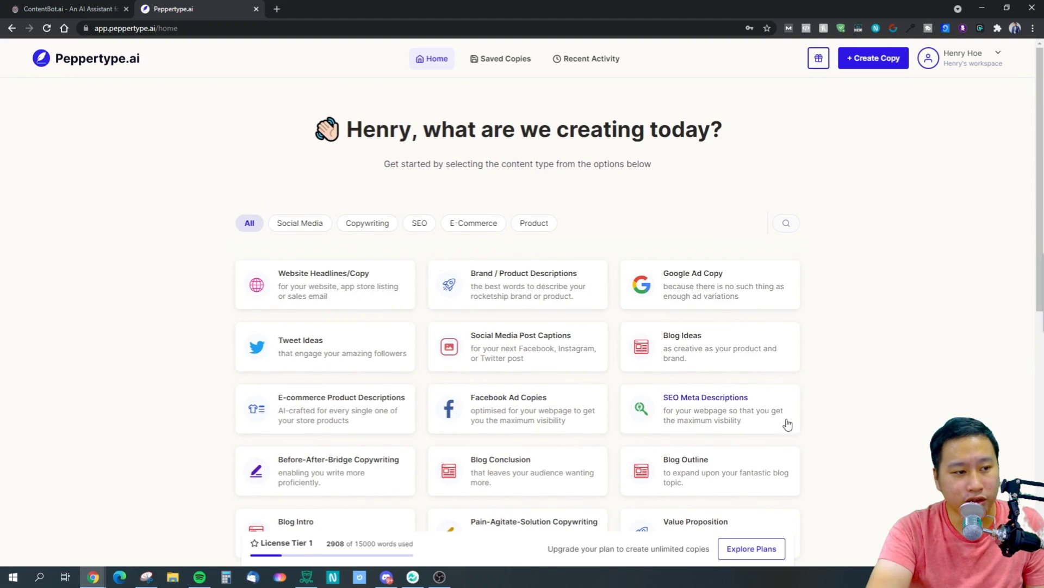